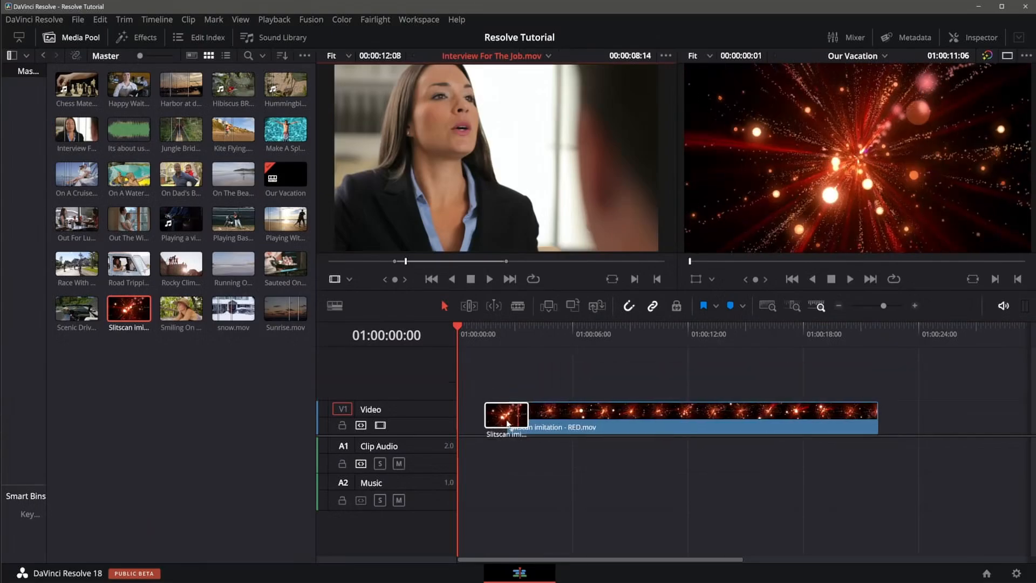
Move the Slitscan imitation clip slightly earlier along the video track.
left_click_drag(640, 411, 594, 429)
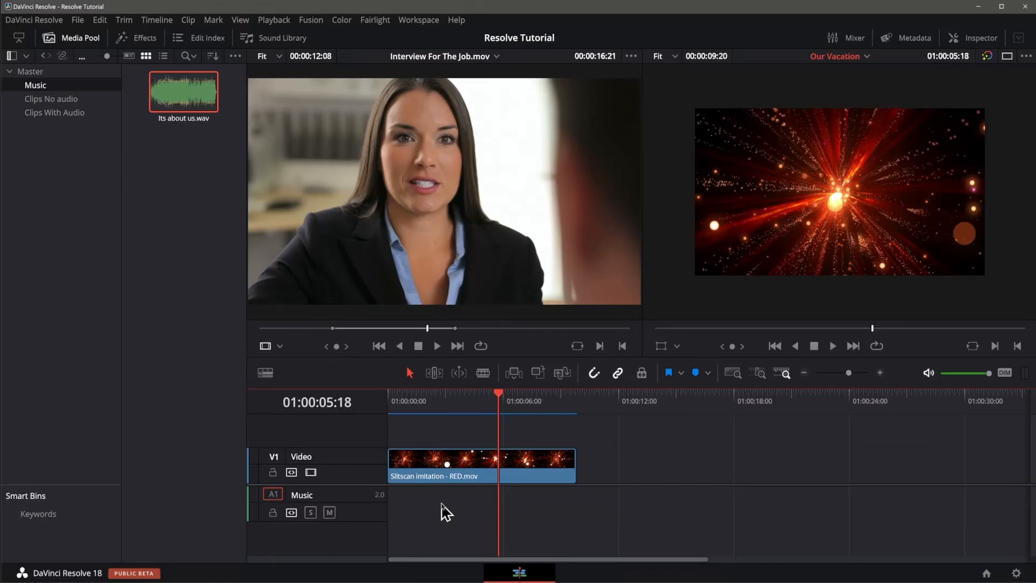
Load Its about us.wav into the source viewer, scrub through it and mark an out point.
left_click(176, 102)
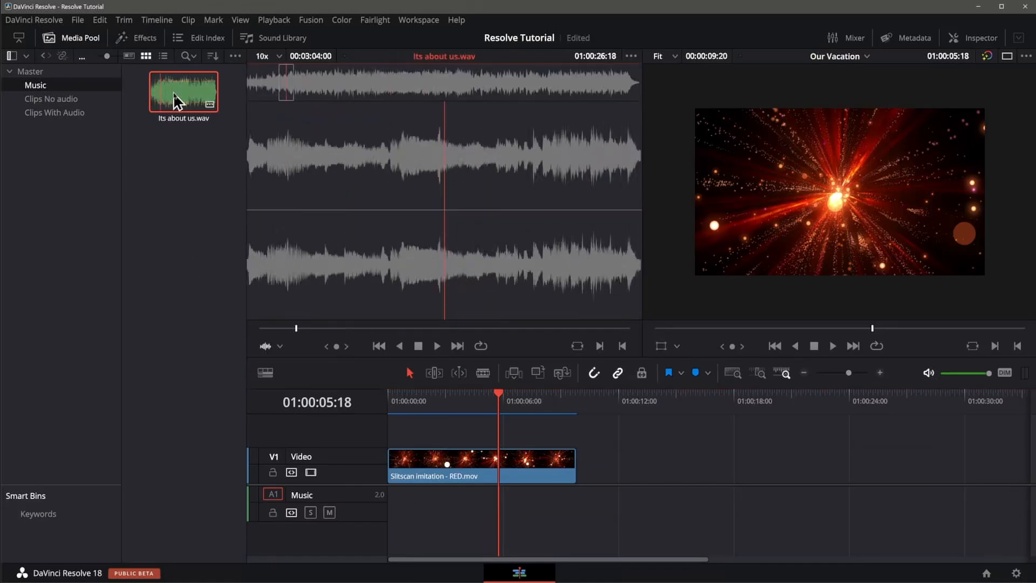
left_click(394, 329)
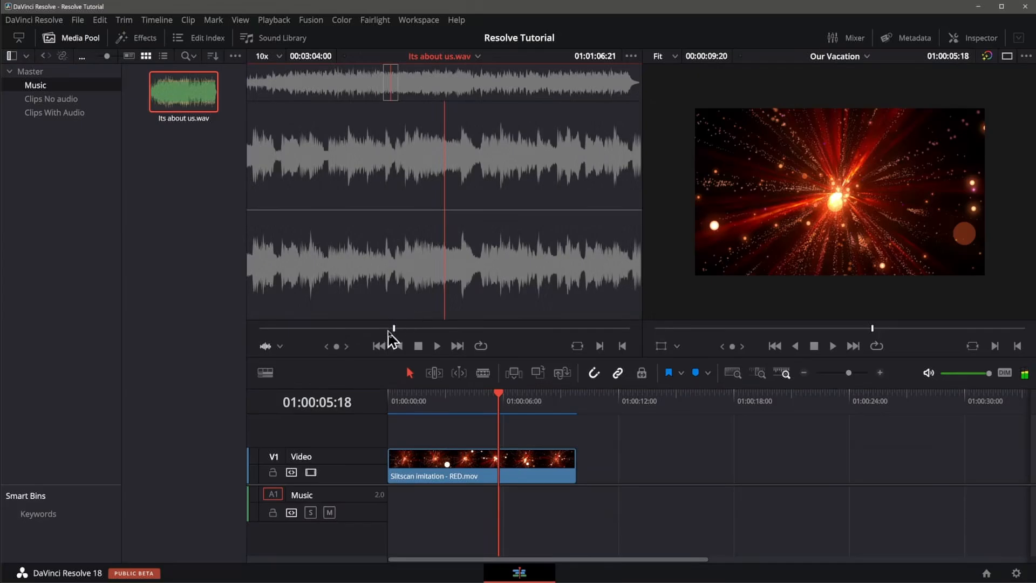
left_click_drag(392, 329, 338, 334)
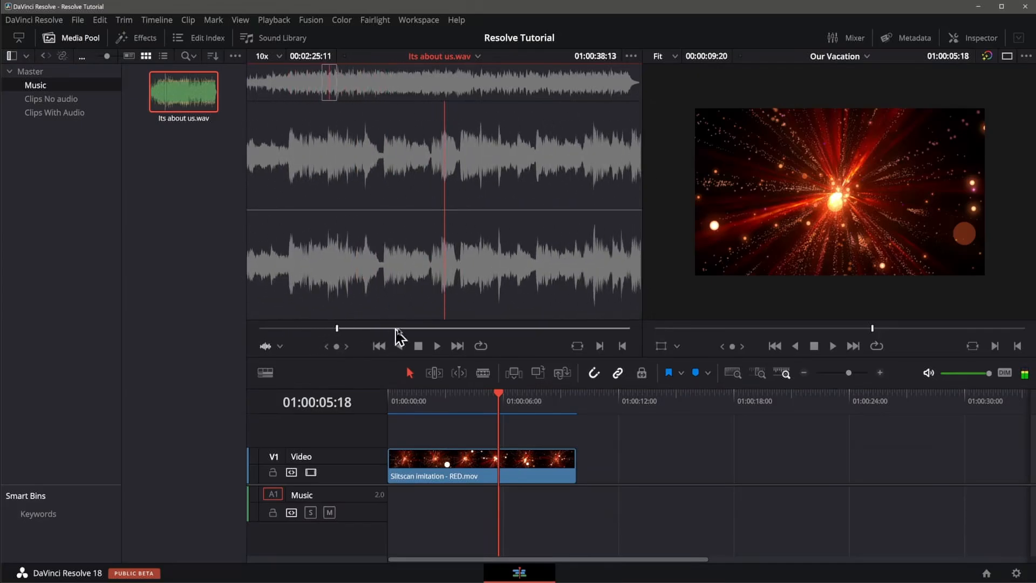
left_click(492, 330)
key("o")
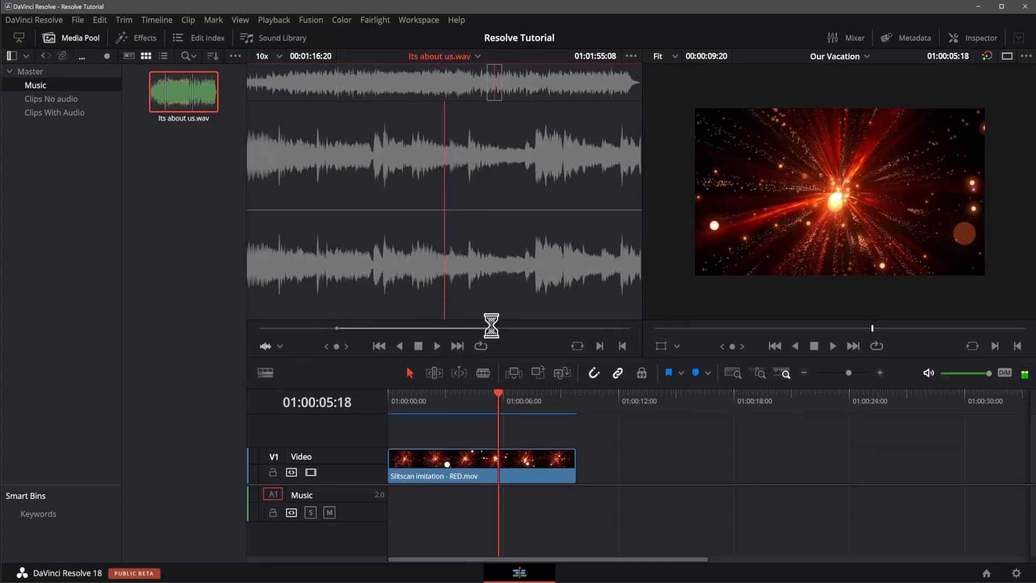
Edit the marked section of Its about us.wav into the timeline's Music track.
left_click_drag(409, 258, 338, 240)
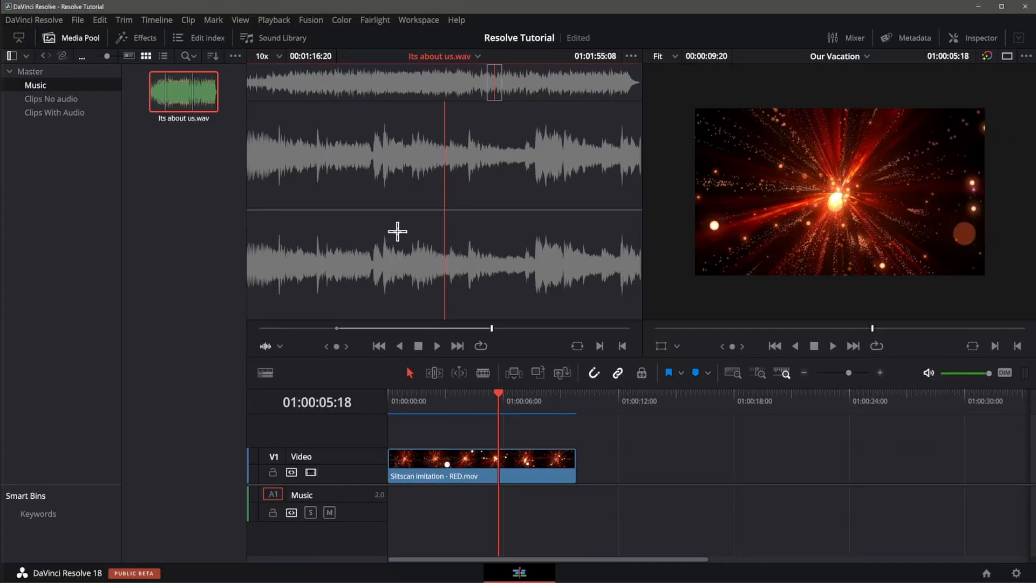
left_click(473, 529)
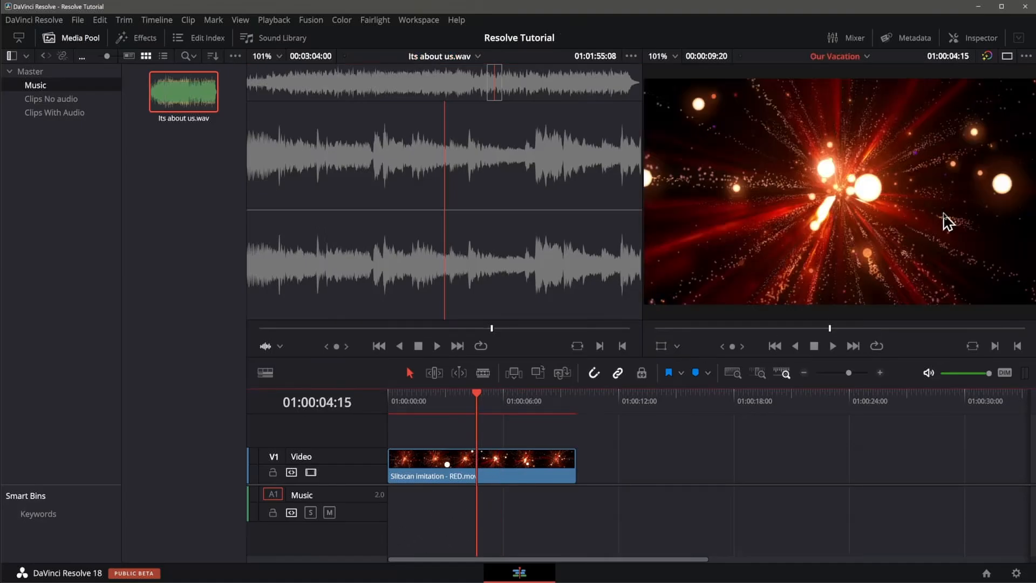
left_click_drag(477, 183, 964, 255)
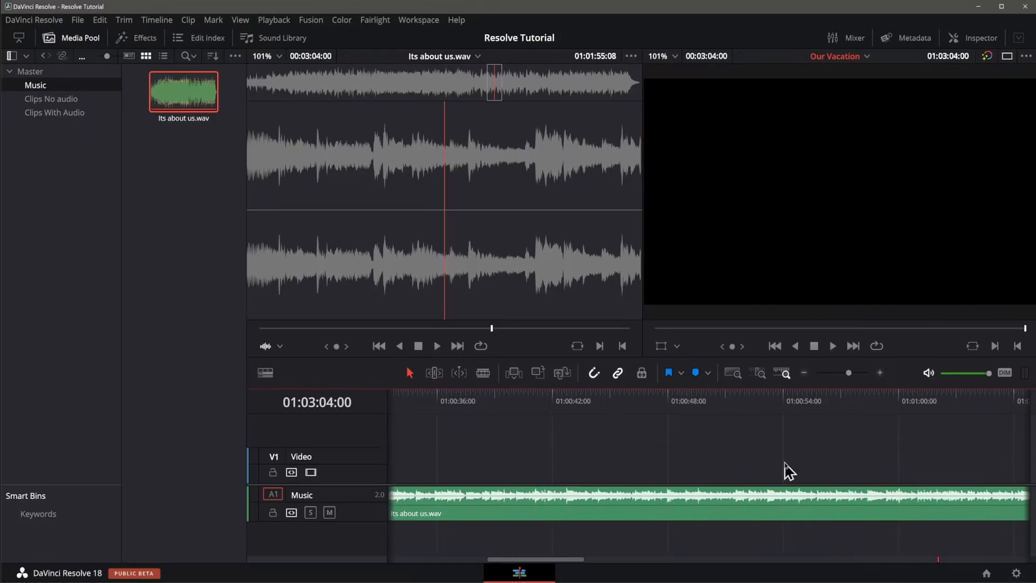
Trim about one second off the start of the Slitscan imitation clip.
key("shift+z")
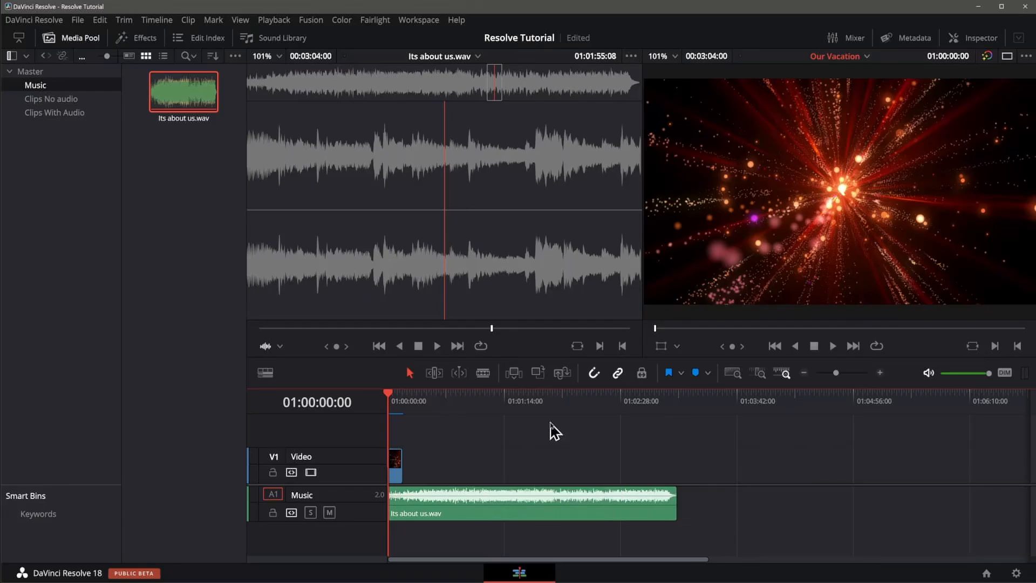
key("ctrl+equal")
key("ctrl+equal")
key("ctrl+equal")
key("ctrl+equal")
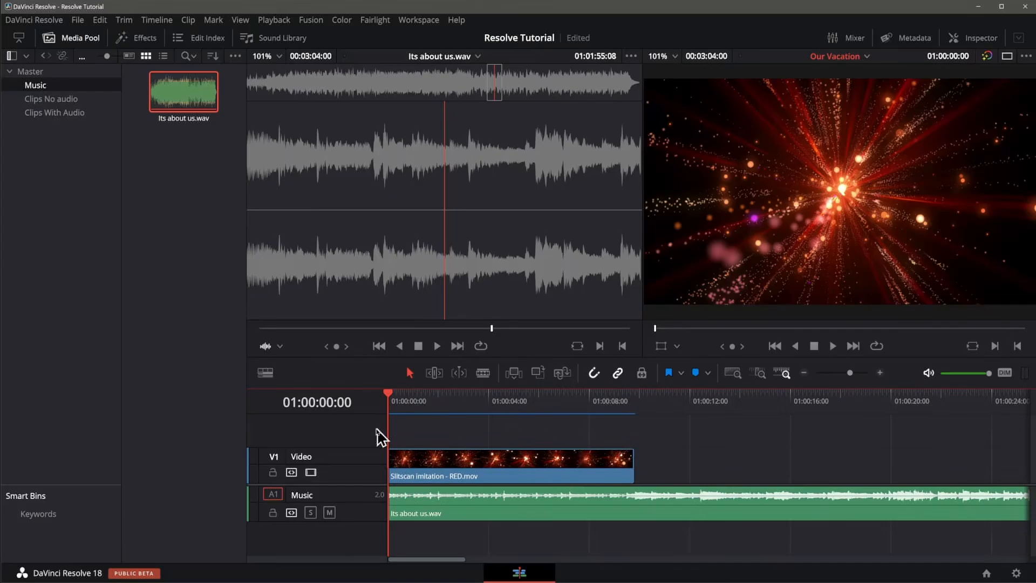
left_click_drag(392, 400, 347, 412)
left_click_drag(390, 451, 414, 451)
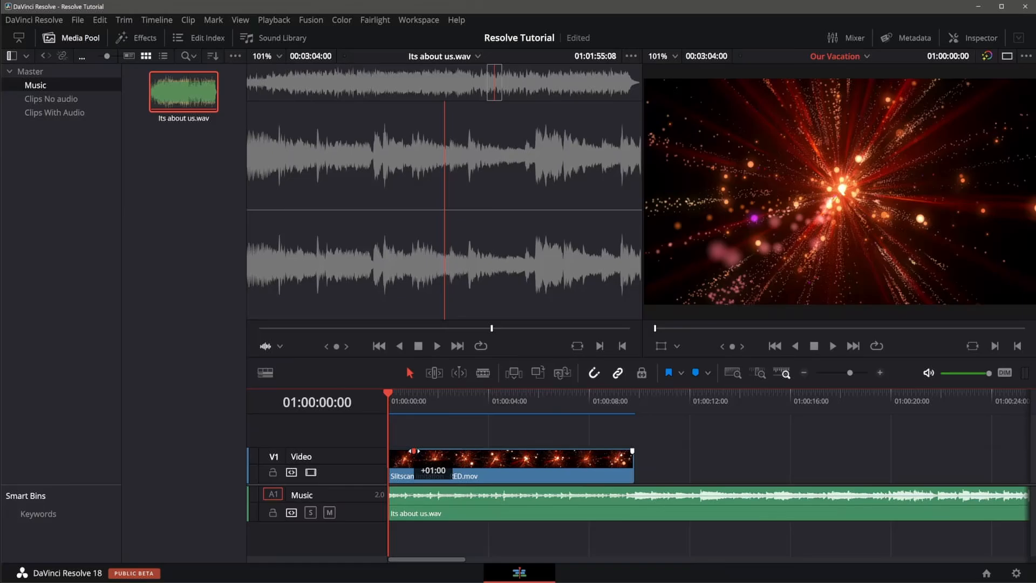
left_click_drag(415, 451, 414, 452)
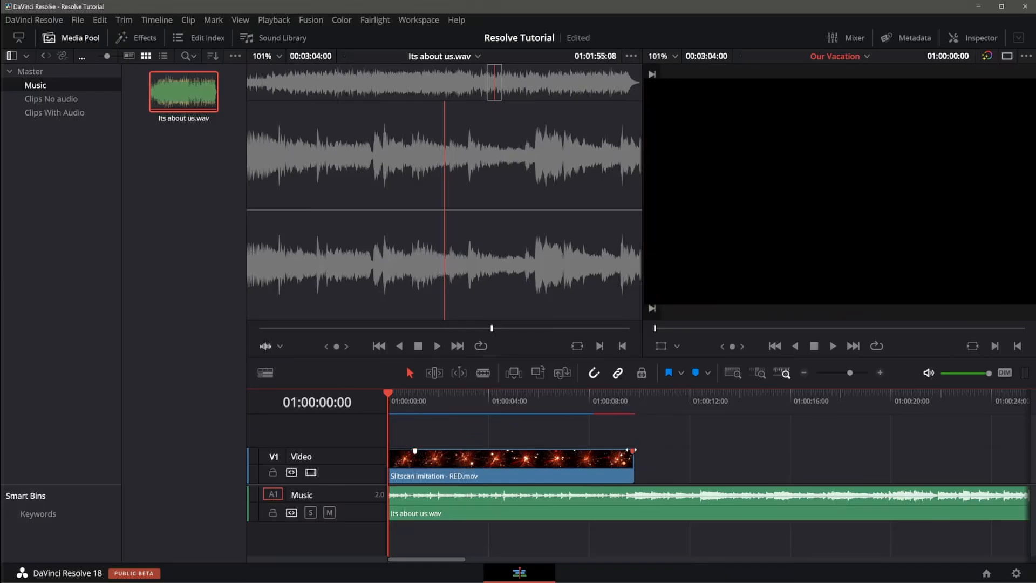
Shorten the end of the Slitscan imitation clip slightly and play the timeline.
left_click_drag(632, 450, 606, 449)
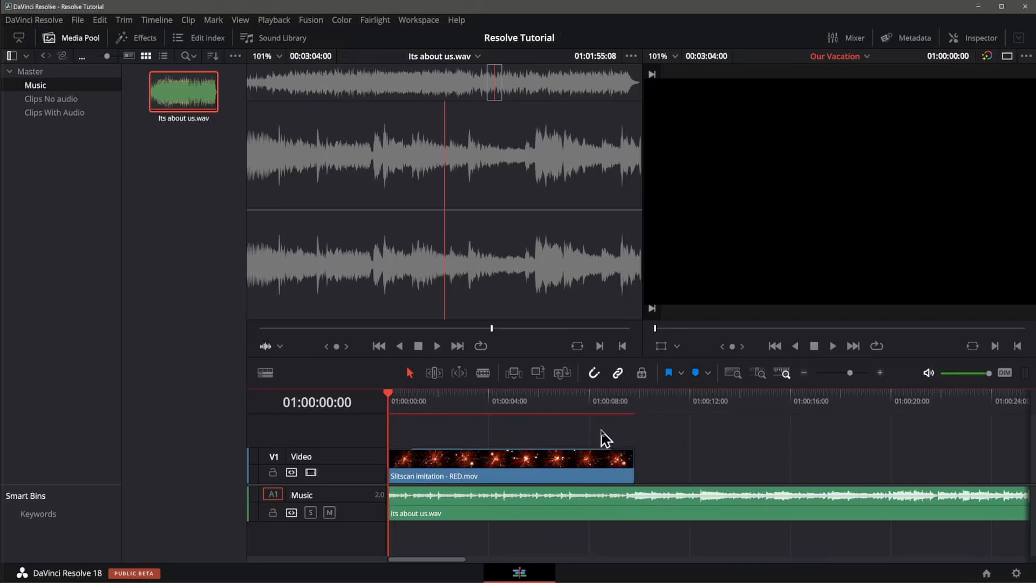
key("space")
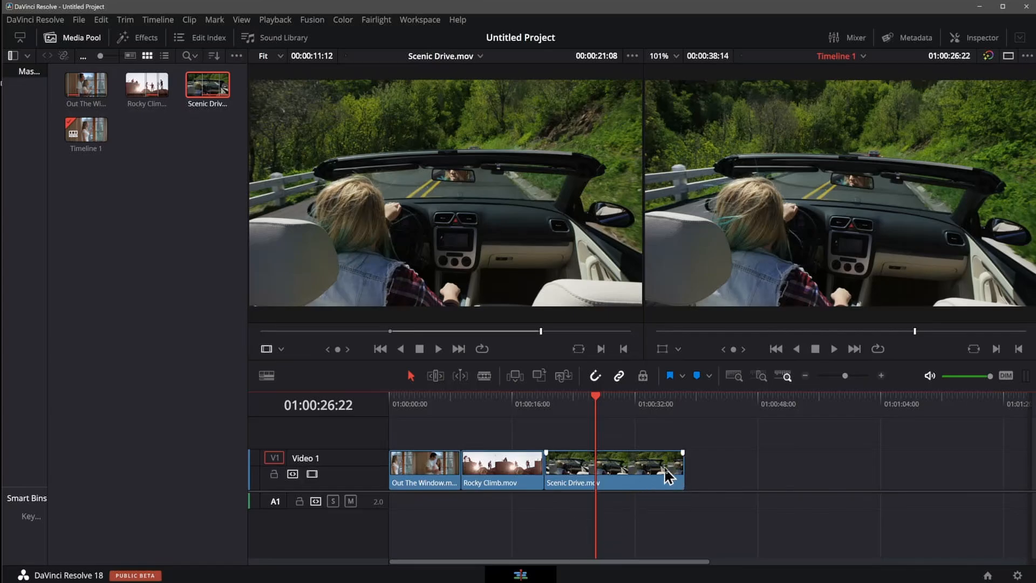
Move the Scenic Drive clip later on Video 1, leaving a gap after Rocky Climb.
left_click(608, 452)
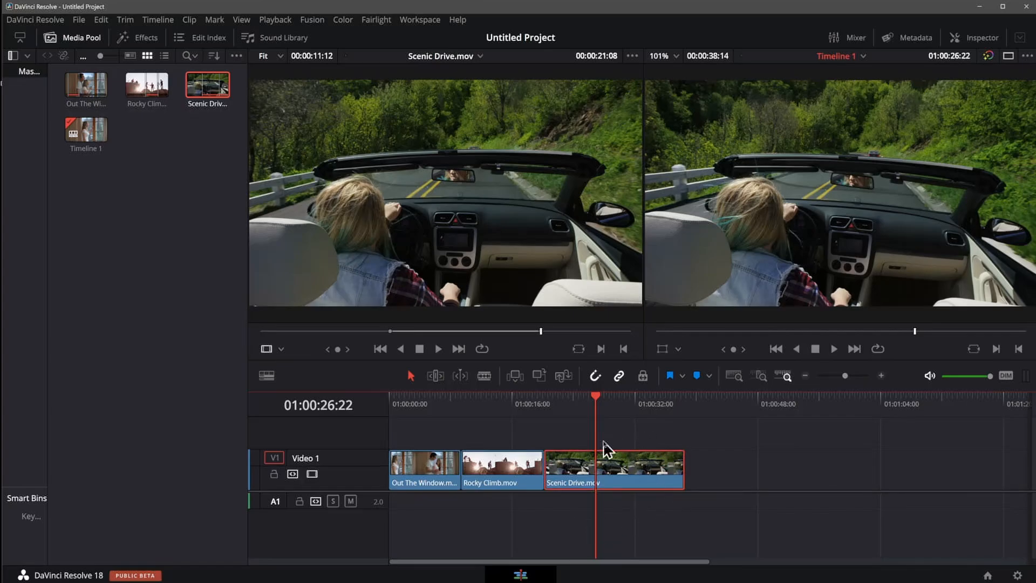
left_click(678, 478)
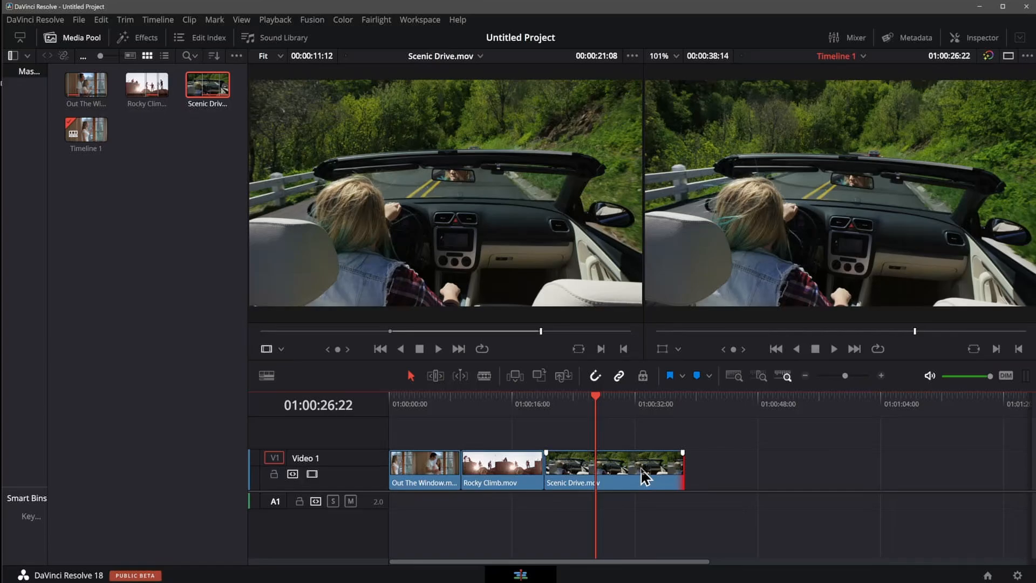
left_click_drag(642, 470, 733, 469)
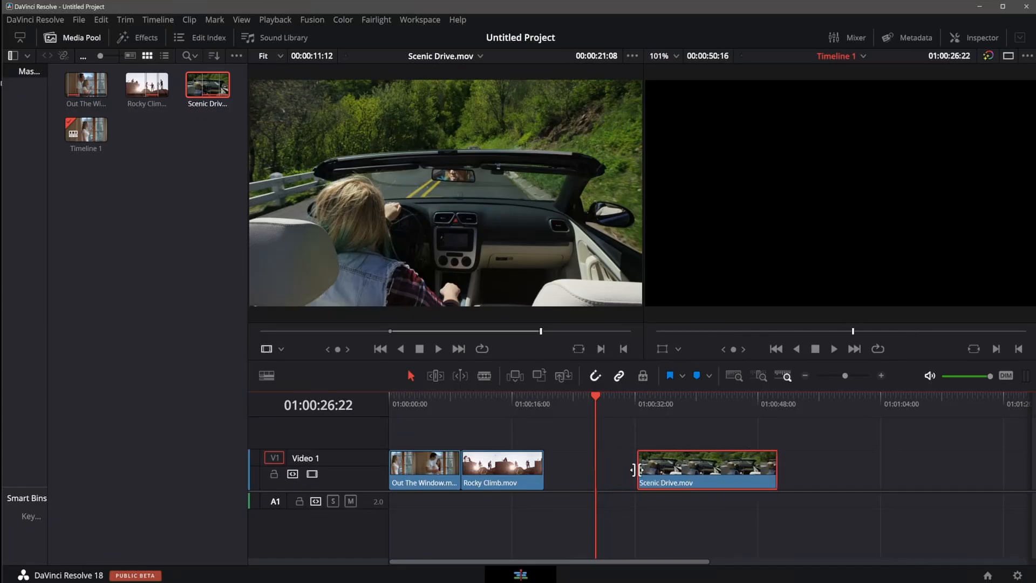
Extend the Scenic Drive clip's start earlier and trim its end back by about 7 seconds.
left_click(641, 469)
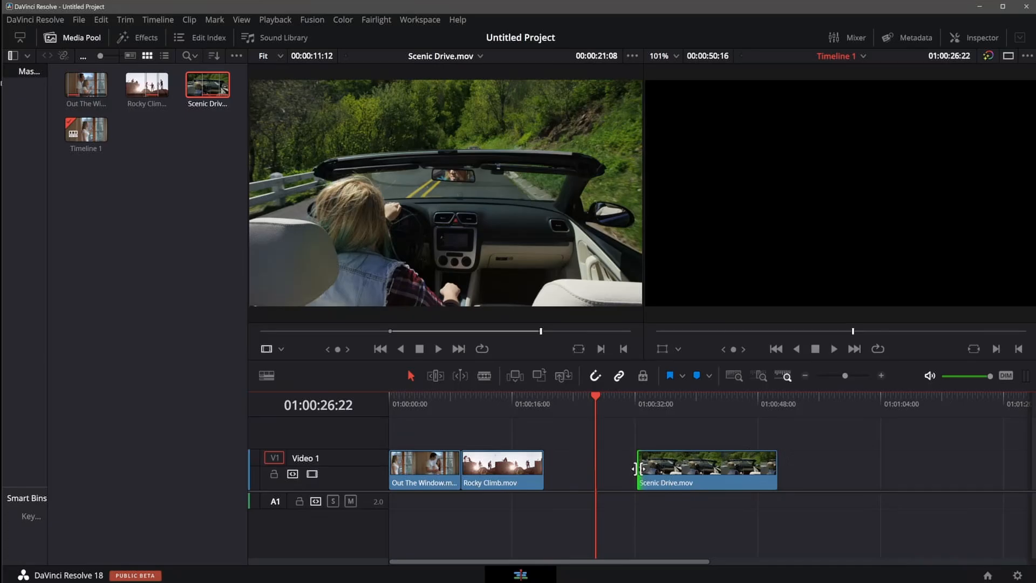
left_click_drag(644, 466, 623, 467)
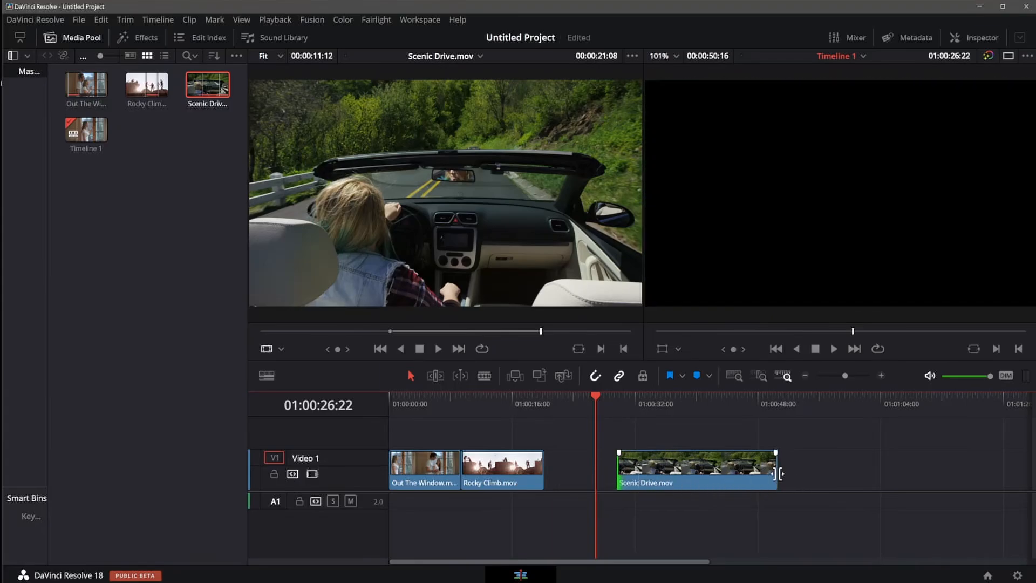
left_click(775, 474)
left_click_drag(775, 470, 737, 480)
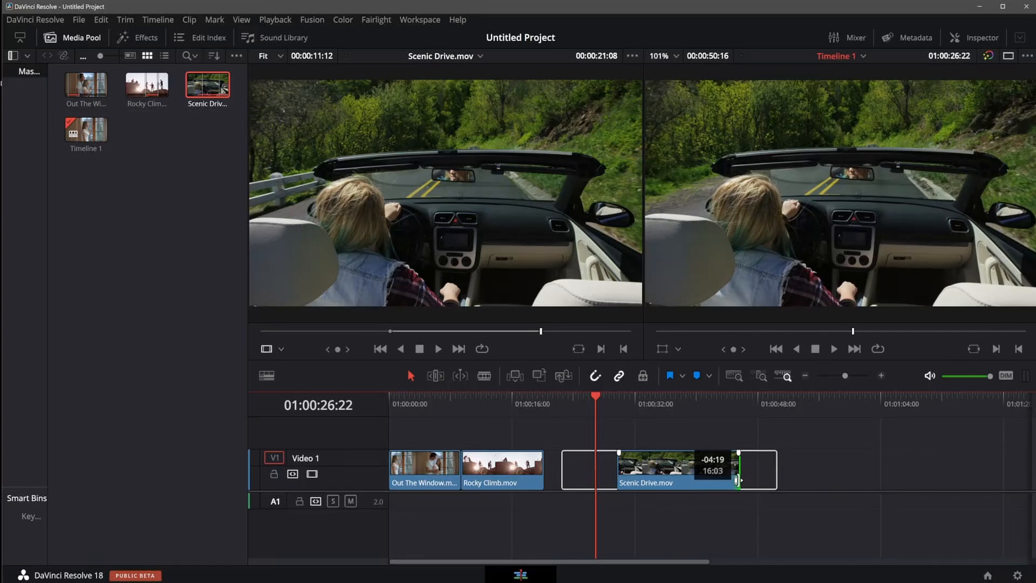
left_click_drag(737, 480, 778, 476)
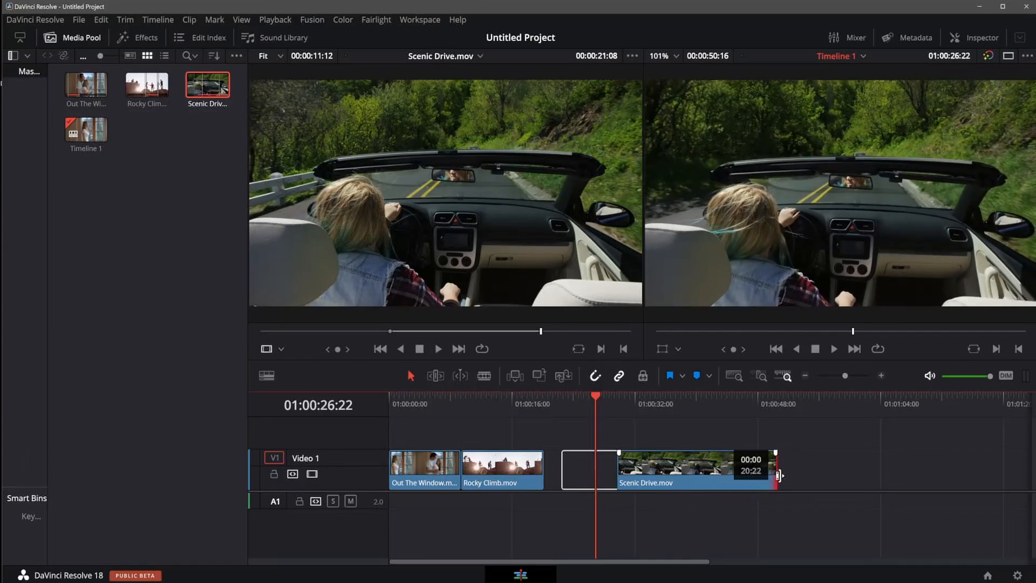
left_click_drag(778, 476, 719, 482)
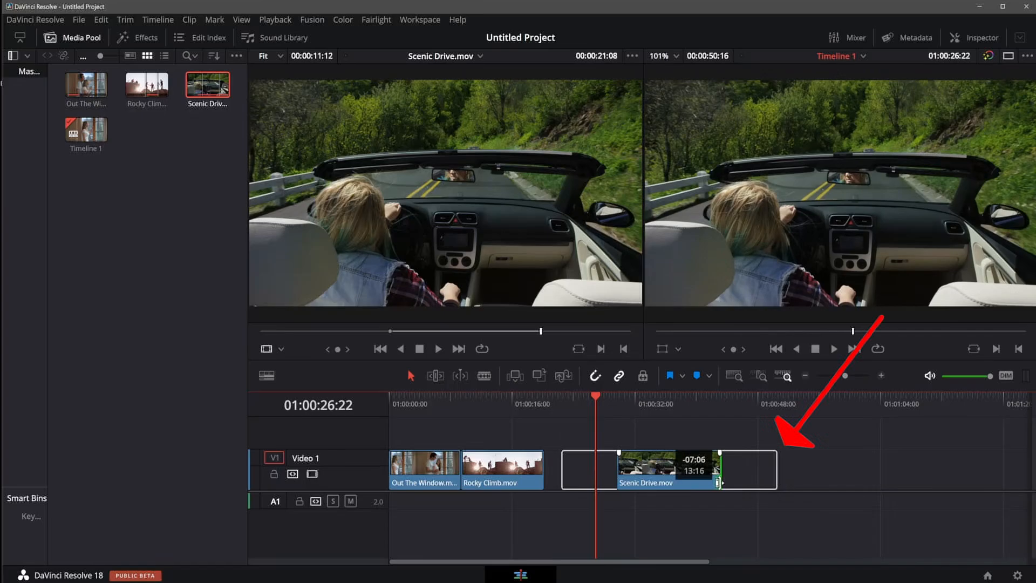
mouse_move(719, 482)
left_mouse_down()
mouse_move(647, 499)
mouse_move(730, 500)
mouse_move(716, 499)
left_mouse_up()
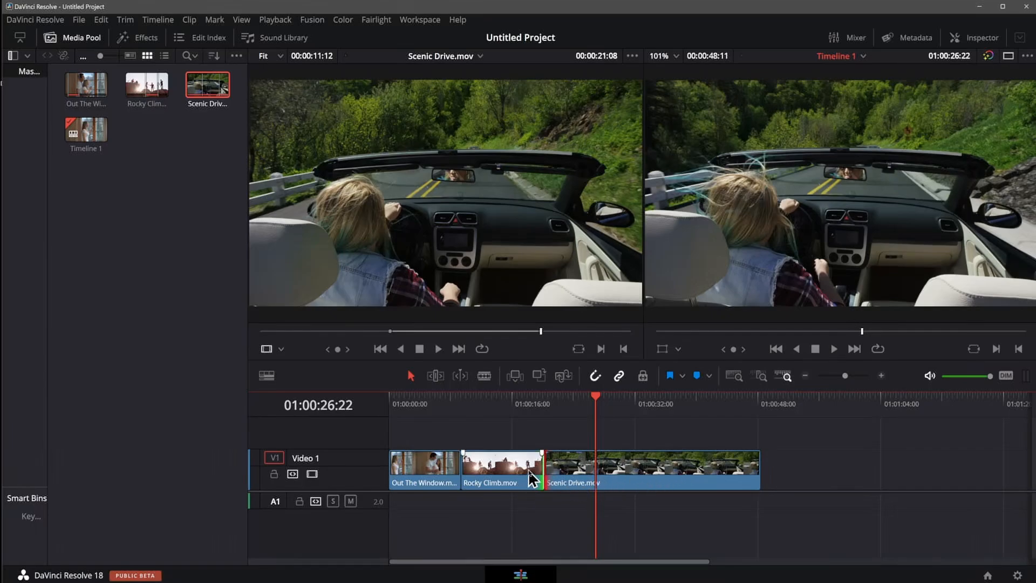
Roll the edit between Rocky Climb and Scenic Drive to the playhead with an extend edit.
left_click(568, 481)
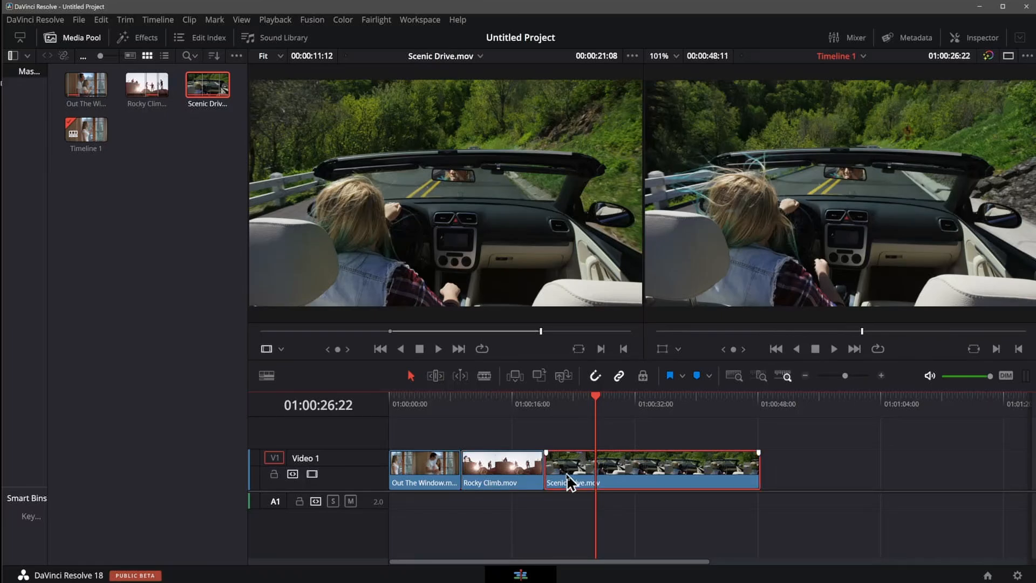
left_click(545, 470)
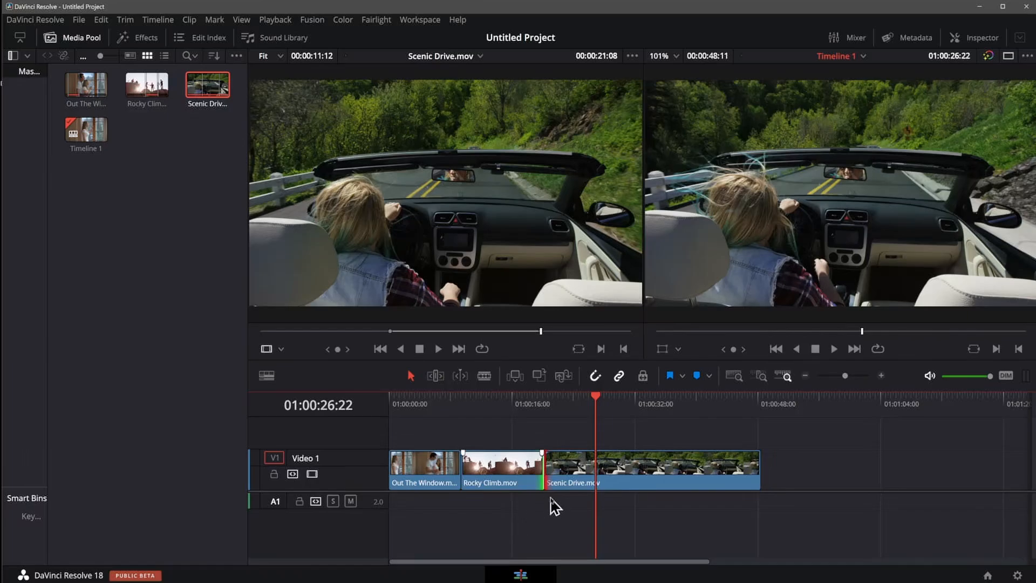
key("e")
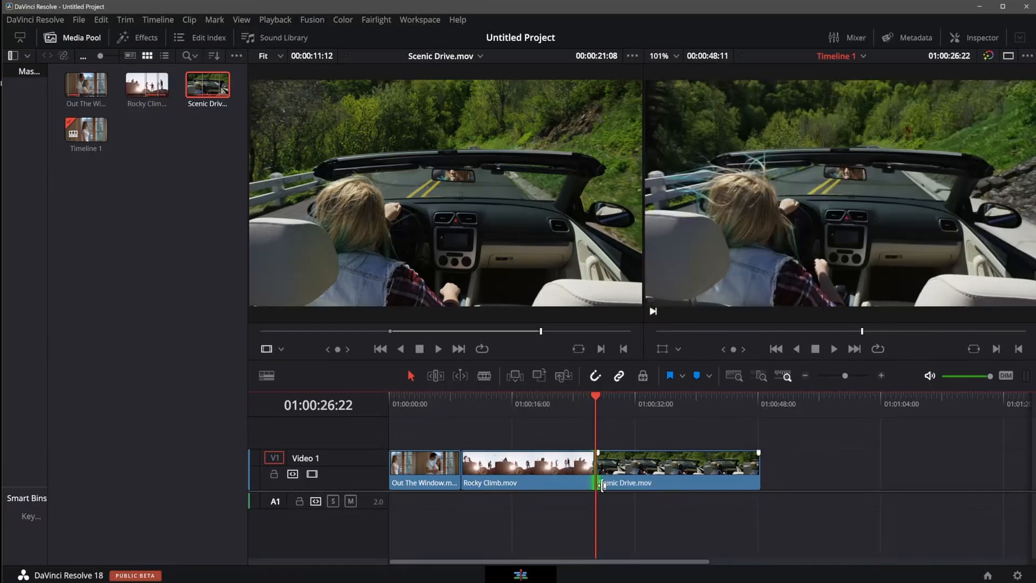
left_click(585, 514)
Roll the edit between Rocky Climb and Scenic Drive back to its original position.
left_click(591, 466)
left_click_drag(591, 466, 534, 466)
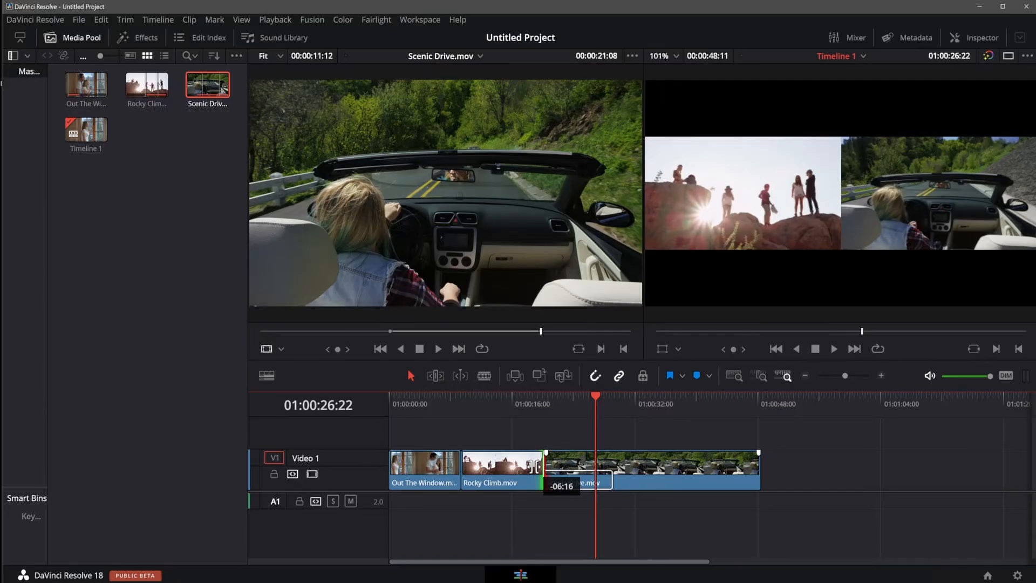
mouse_move(534, 465)
left_mouse_down()
mouse_move(503, 469)
mouse_move(517, 475)
left_mouse_up()
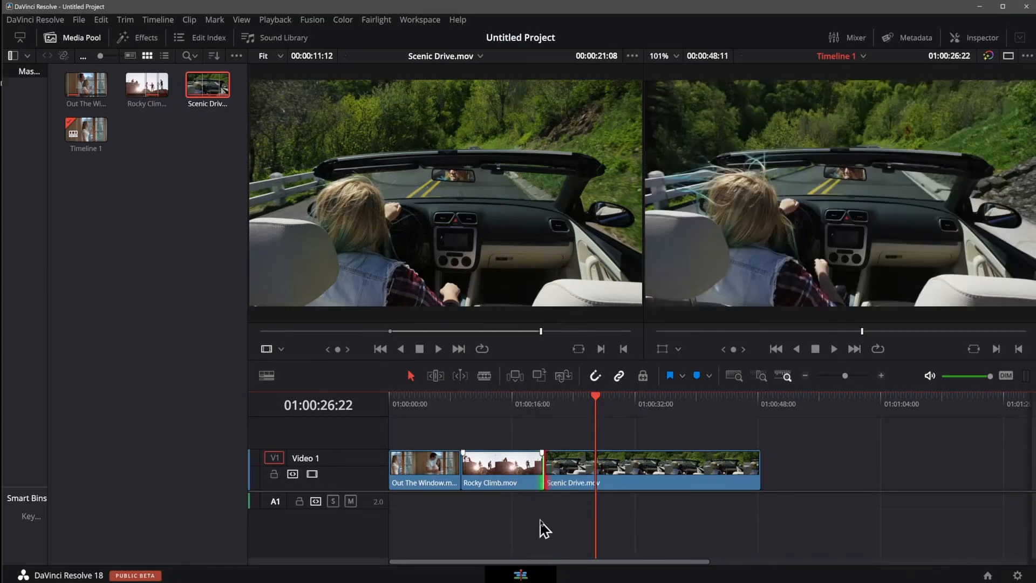
Drag the Rocky Climb / Scenic Drive edit point to the playhead and return it to where it was.
left_click(550, 479)
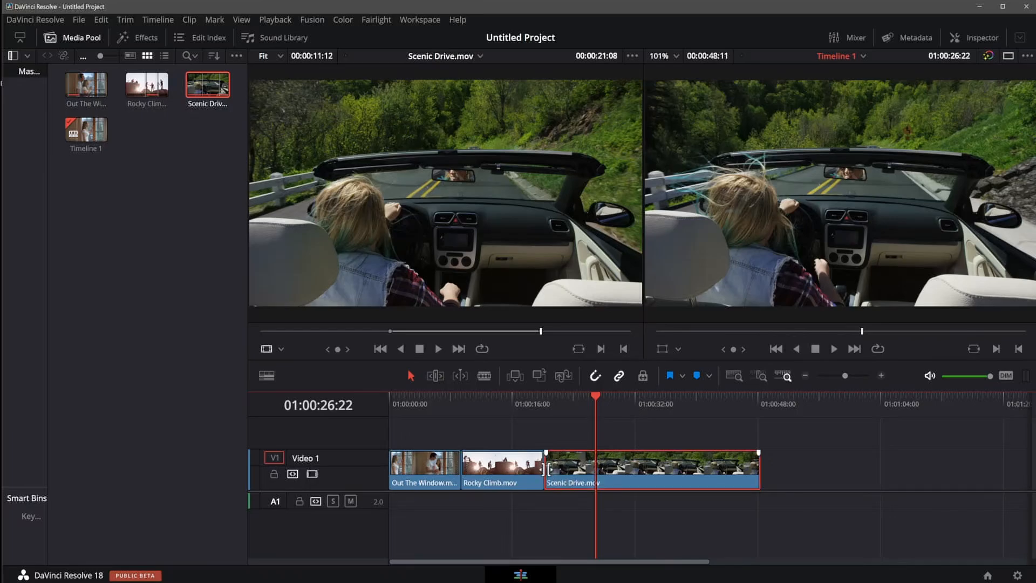
left_click_drag(543, 467, 600, 470)
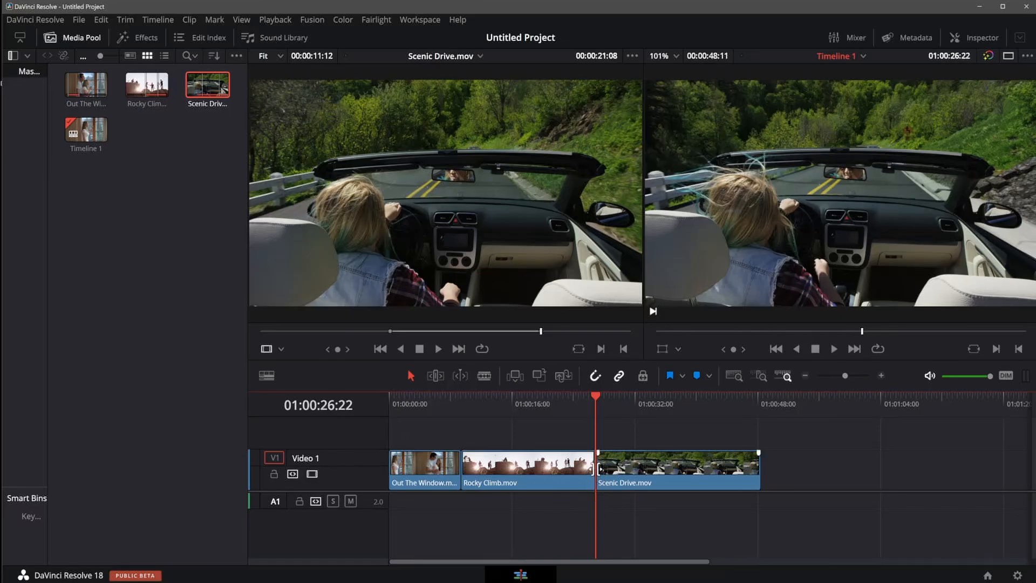
left_click(596, 474)
left_click_drag(596, 467, 543, 467)
Roll the edit between Out The Window and Rocky Climb about 1 second 13 frames later.
left_click(460, 467)
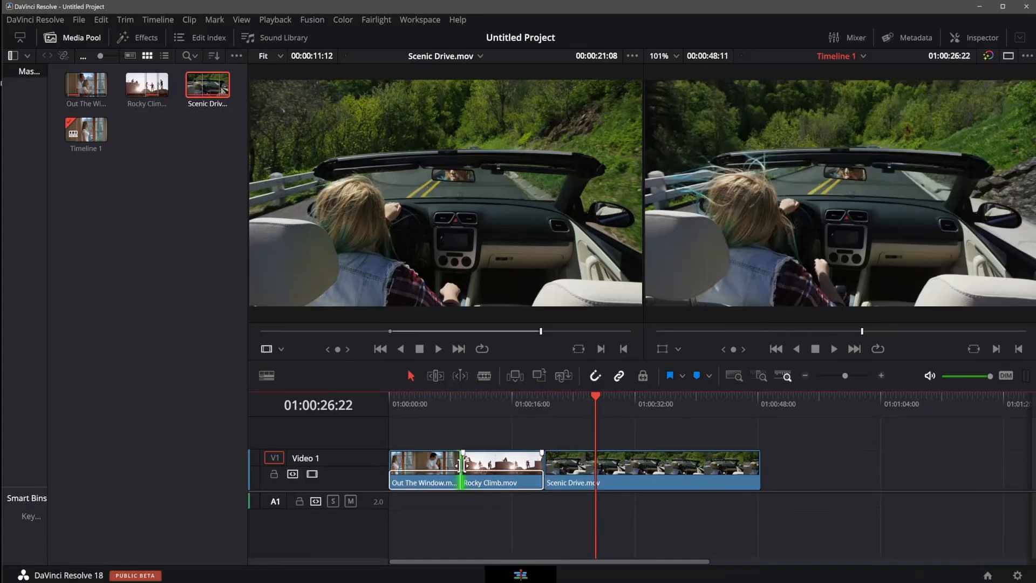
mouse_move(461, 467)
left_mouse_down()
mouse_move(506, 467)
mouse_move(438, 470)
mouse_move(508, 469)
mouse_move(432, 480)
mouse_move(492, 475)
mouse_move(463, 476)
mouse_move(474, 479)
left_mouse_up()
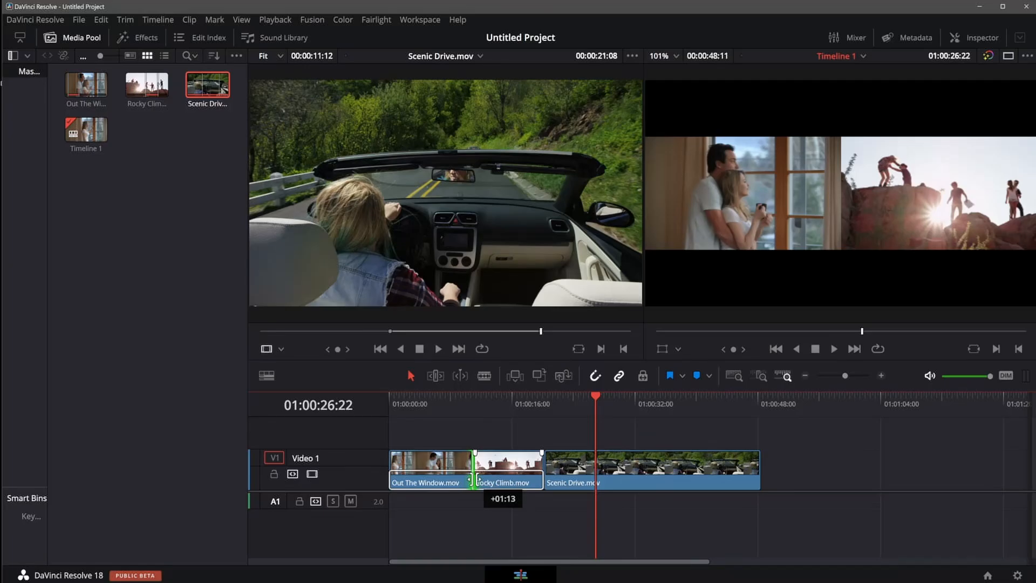
mouse_move(477, 479)
left_mouse_down()
mouse_move(513, 479)
mouse_move(415, 479)
mouse_move(541, 475)
mouse_move(475, 480)
left_mouse_up()
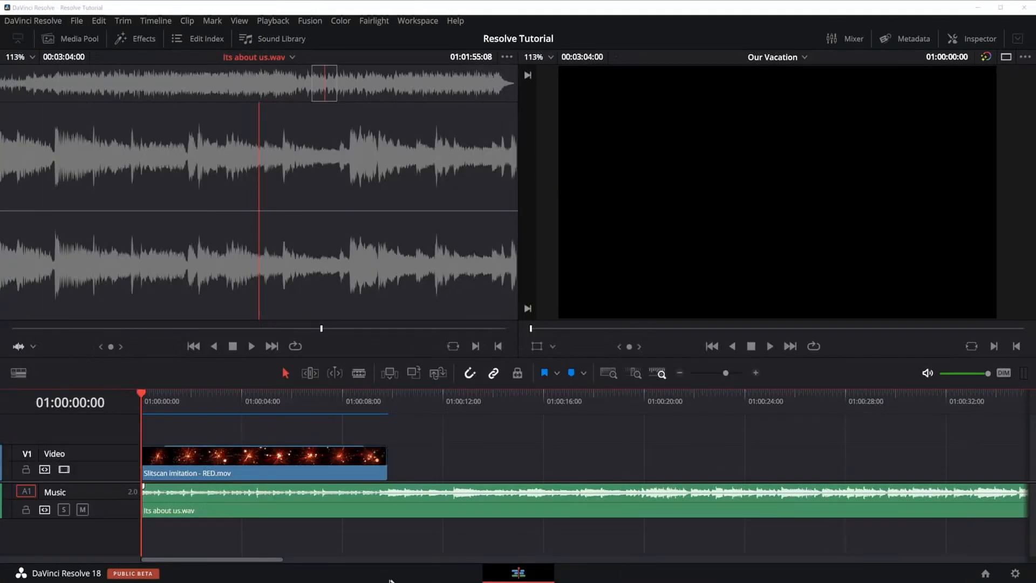
Open the Effects library and collapse the Toolbox category to show Open FX.
left_click(389, 574)
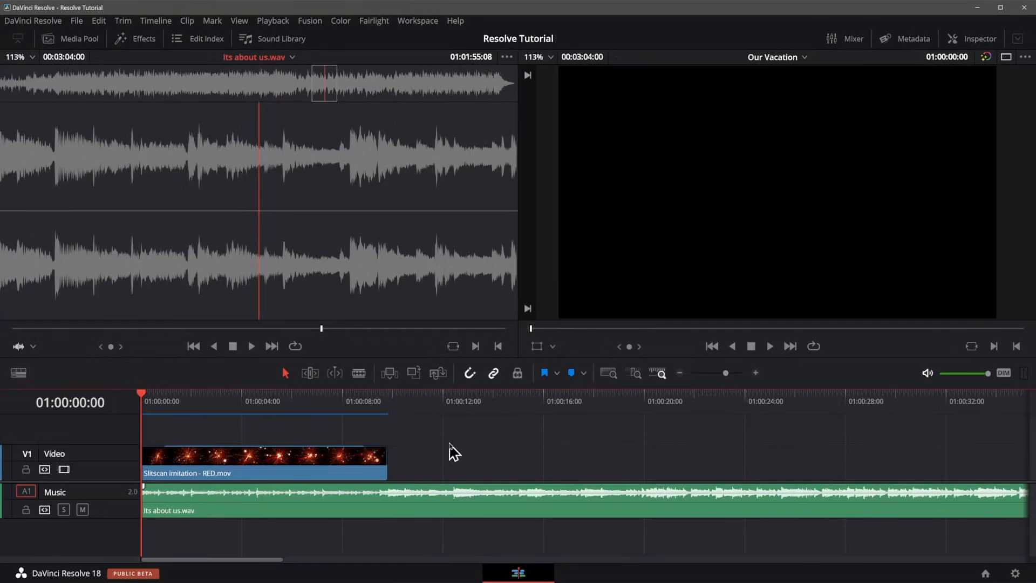
left_click(132, 43)
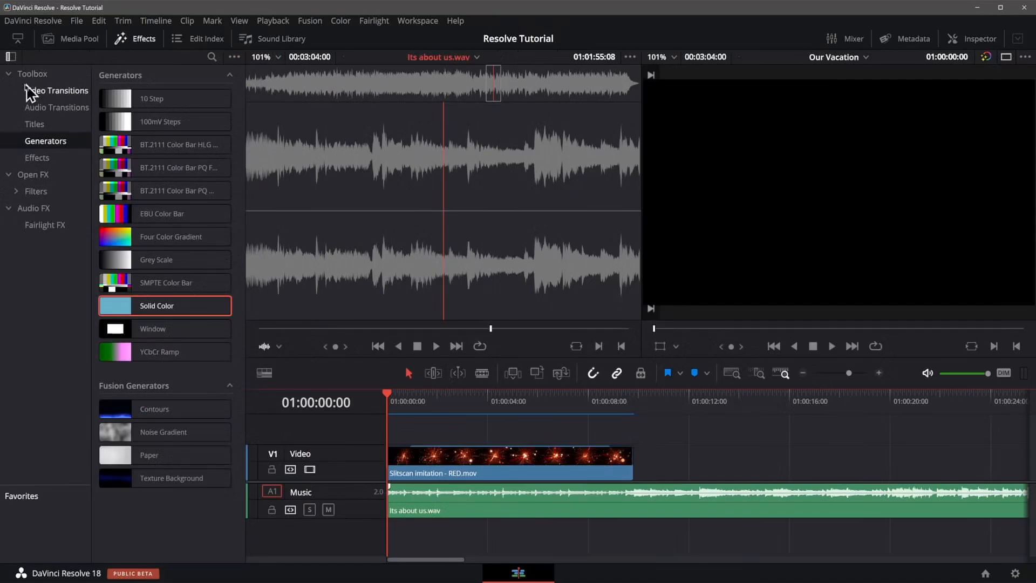
left_click(12, 73)
left_click(11, 125)
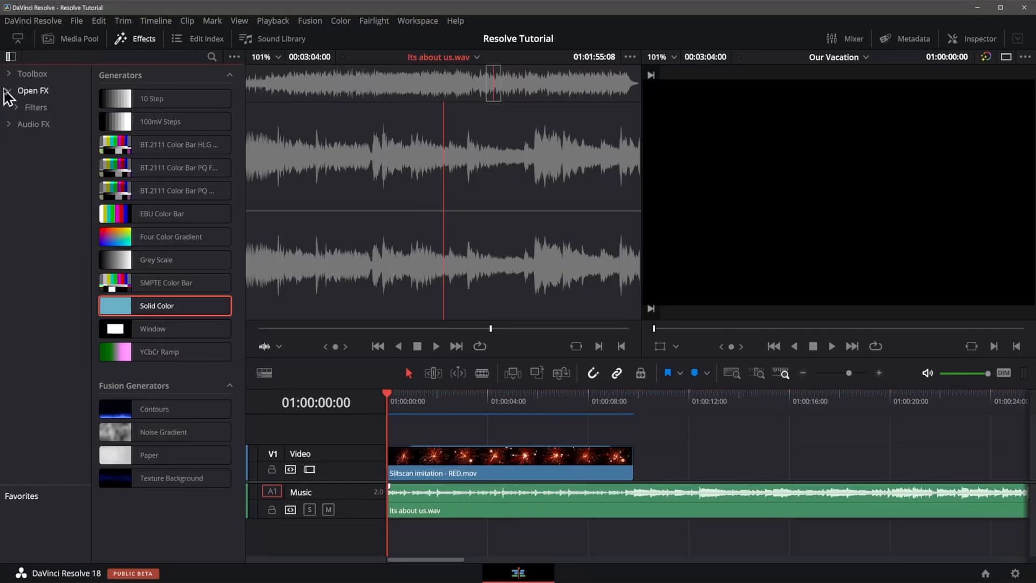
Browse the Effects library categories and open the Titles list under Toolbox.
left_click(9, 90)
left_click(33, 75)
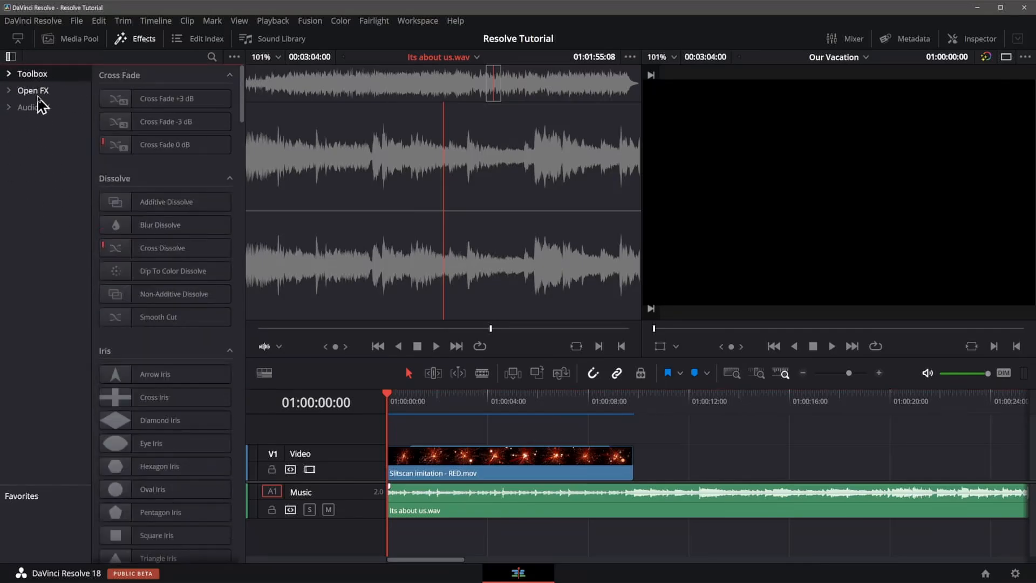
left_click(39, 93)
left_click(34, 109)
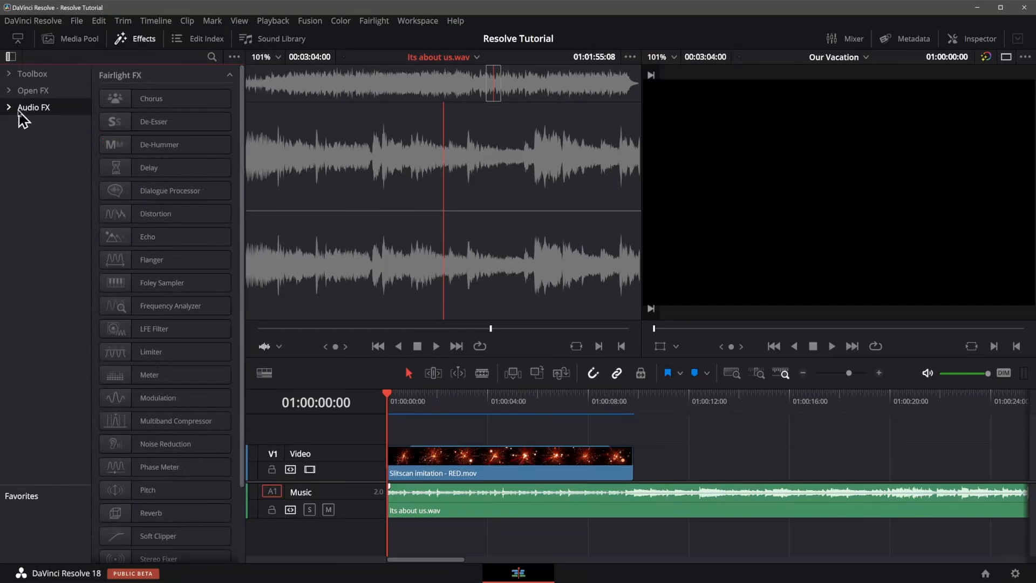
left_click(28, 76)
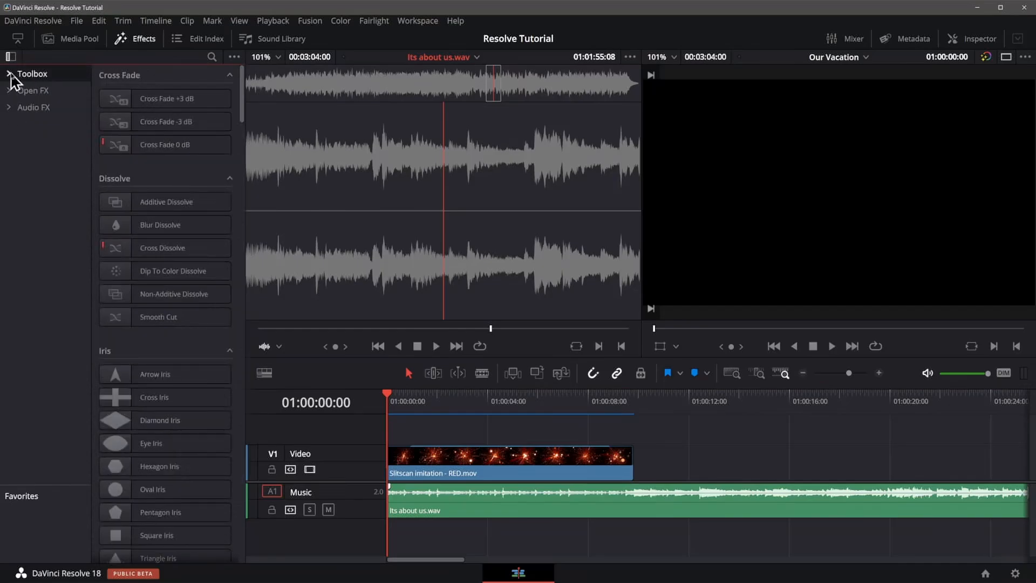
left_click(12, 74)
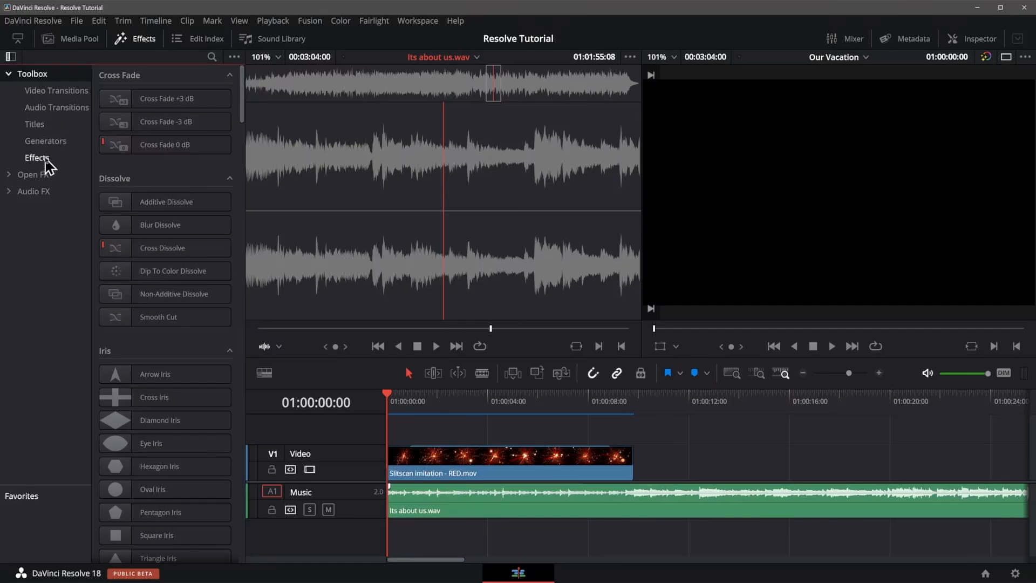
left_click(37, 125)
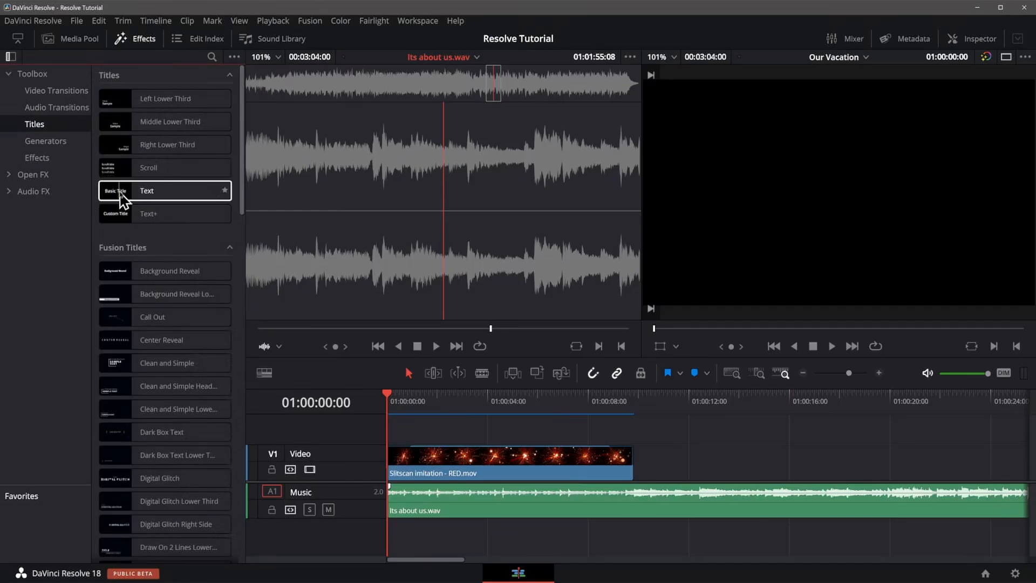
Add a Text title on a new track above the video clip, starting about 1 second in, and trim its end.
left_click_drag(123, 201, 473, 424)
left_click_drag(542, 430, 589, 431)
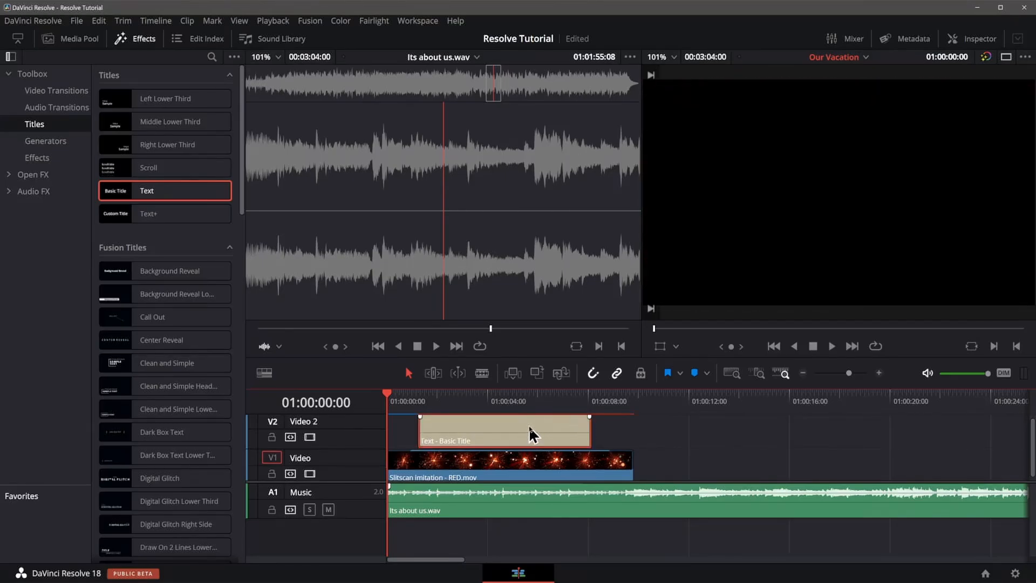
left_click(588, 429)
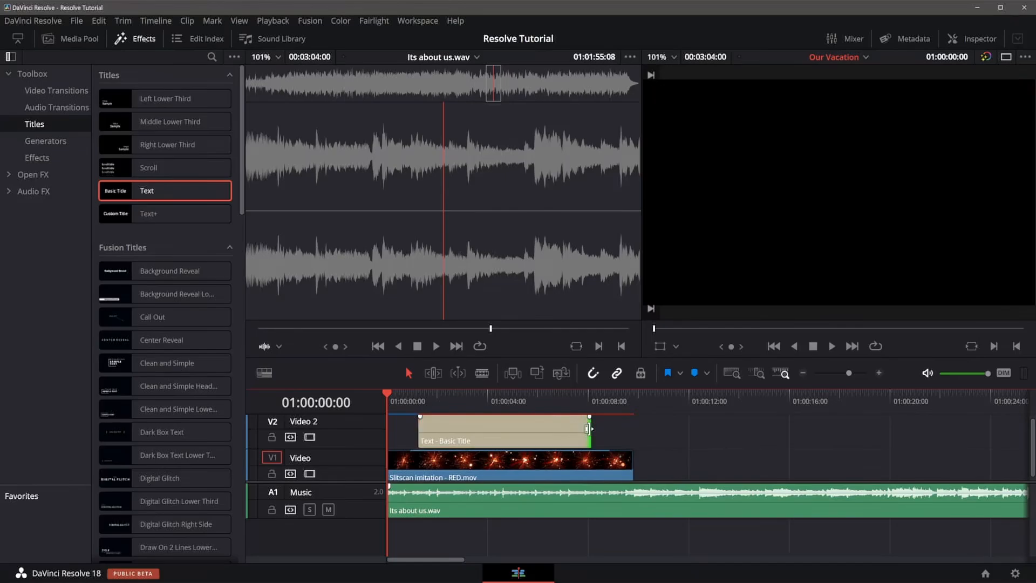
left_click_drag(588, 429, 559, 431)
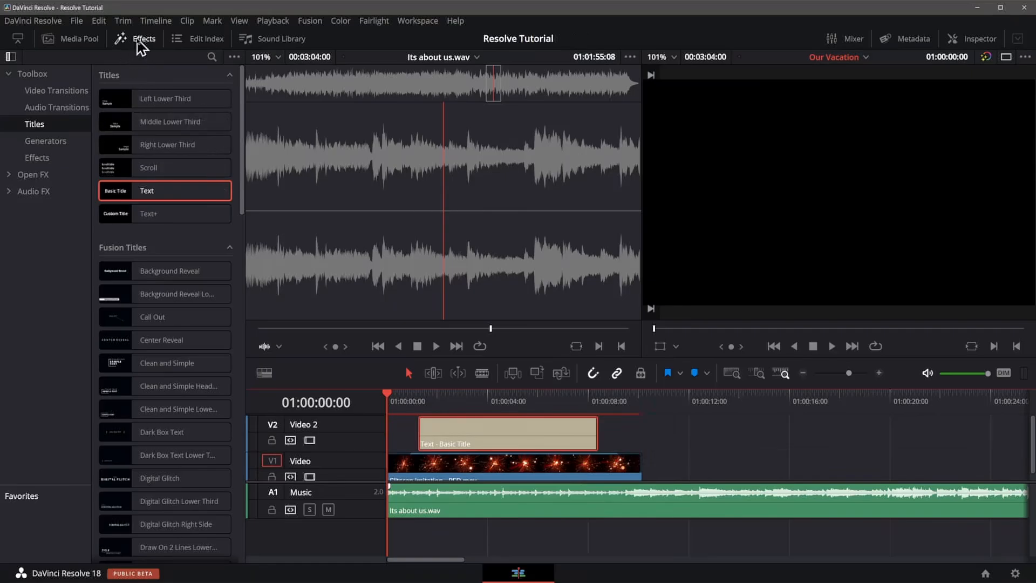
Close the Effects library, open the Inspector and examine the music and video clip properties.
left_click(140, 38)
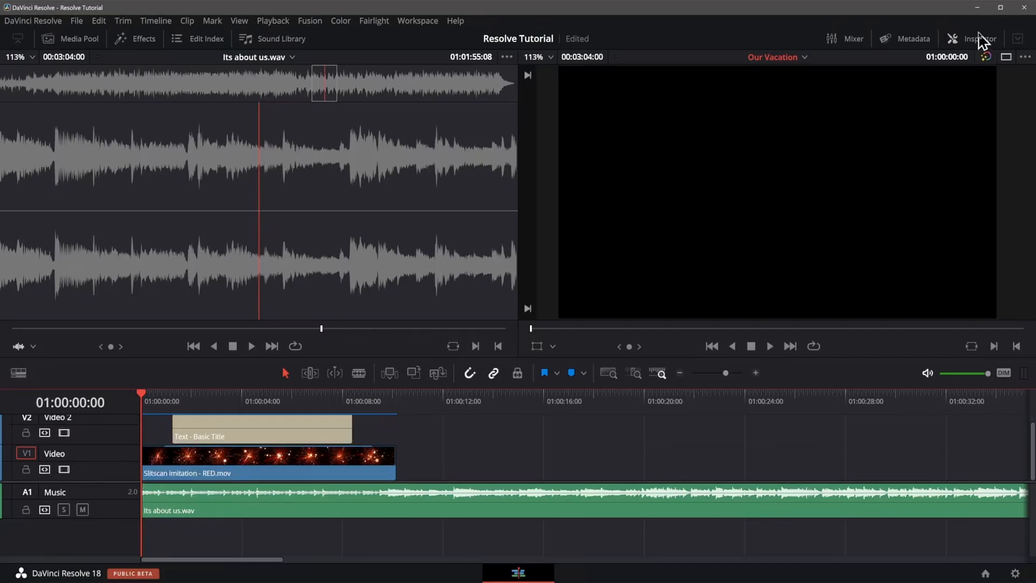
left_click(980, 39)
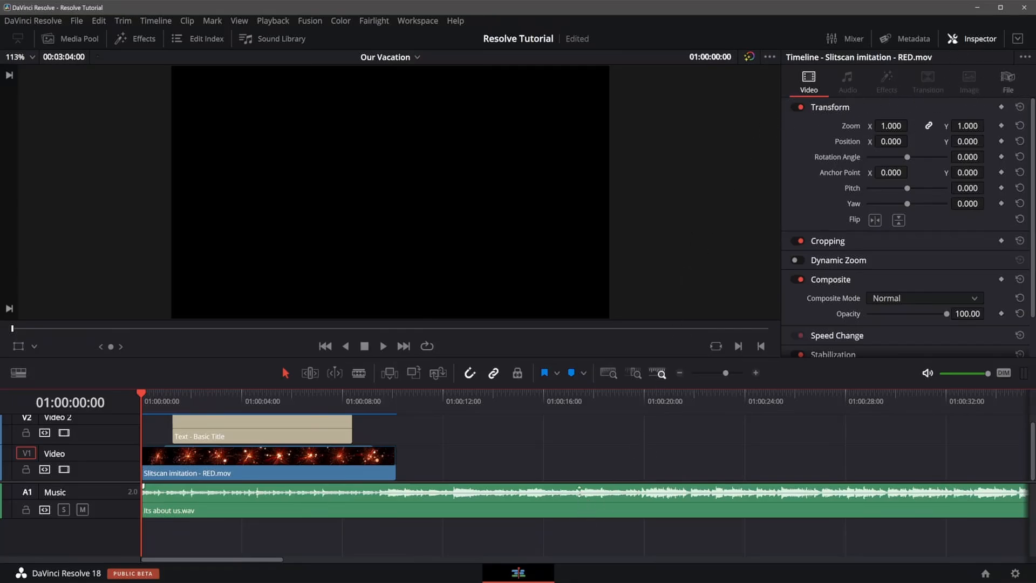
left_click(461, 515)
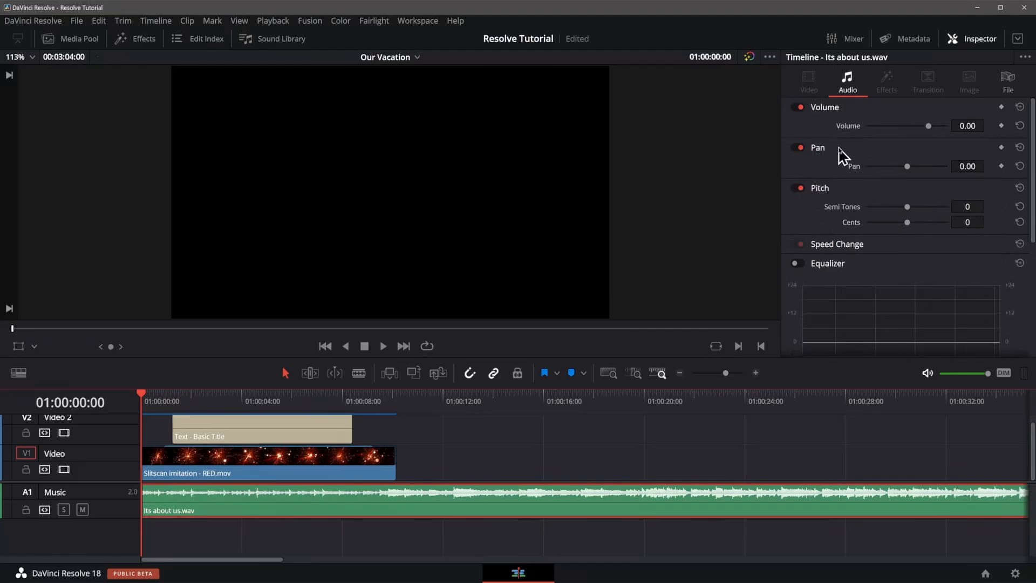
scroll(874, 270, "down", 1)
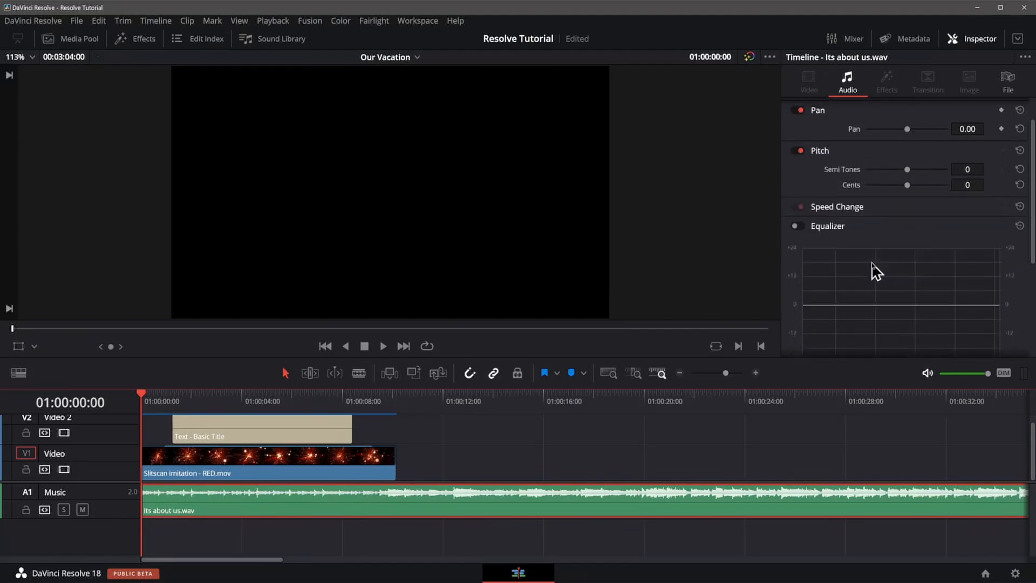
left_click(324, 470)
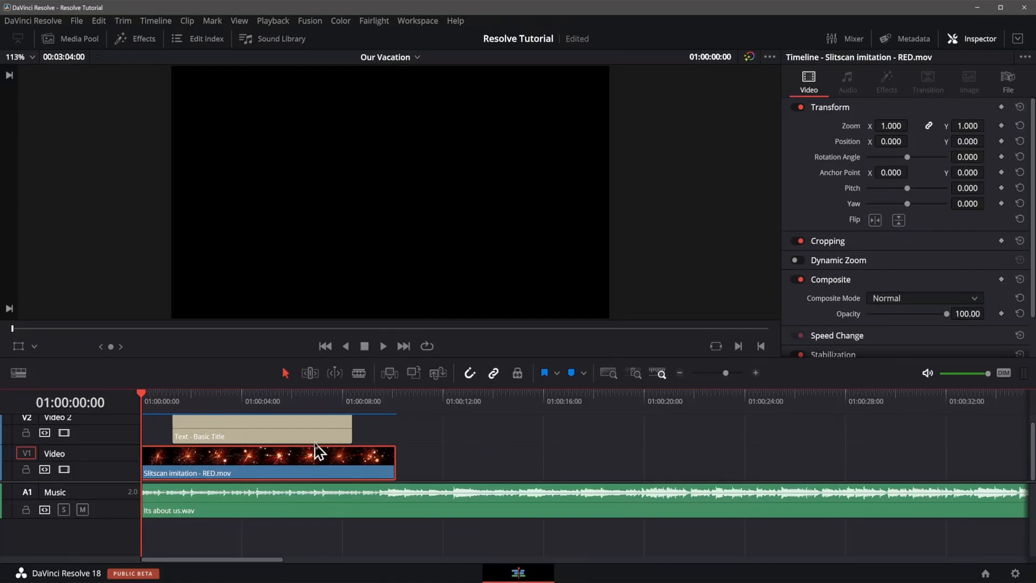
Replace the title's text with the family's name and, on a second line, Summer Vacation, then preview it.
left_click(255, 435)
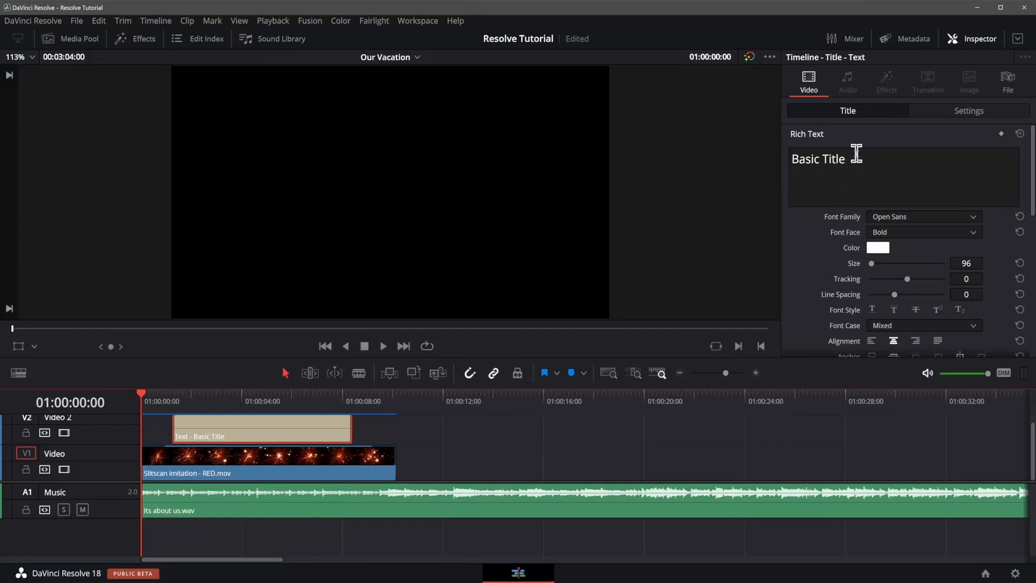
left_click_drag(856, 158, 789, 158)
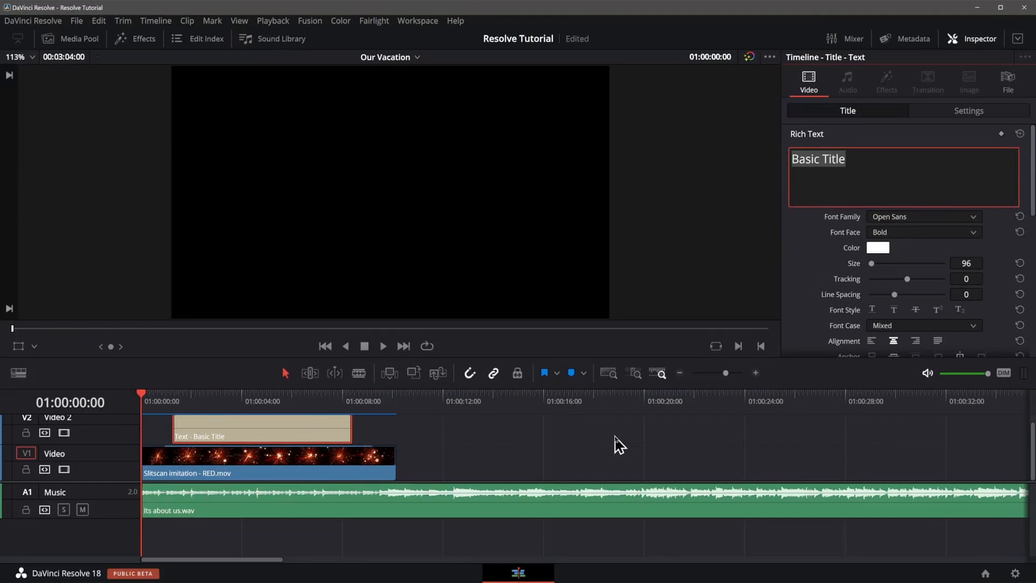
type("The Jones Fami")
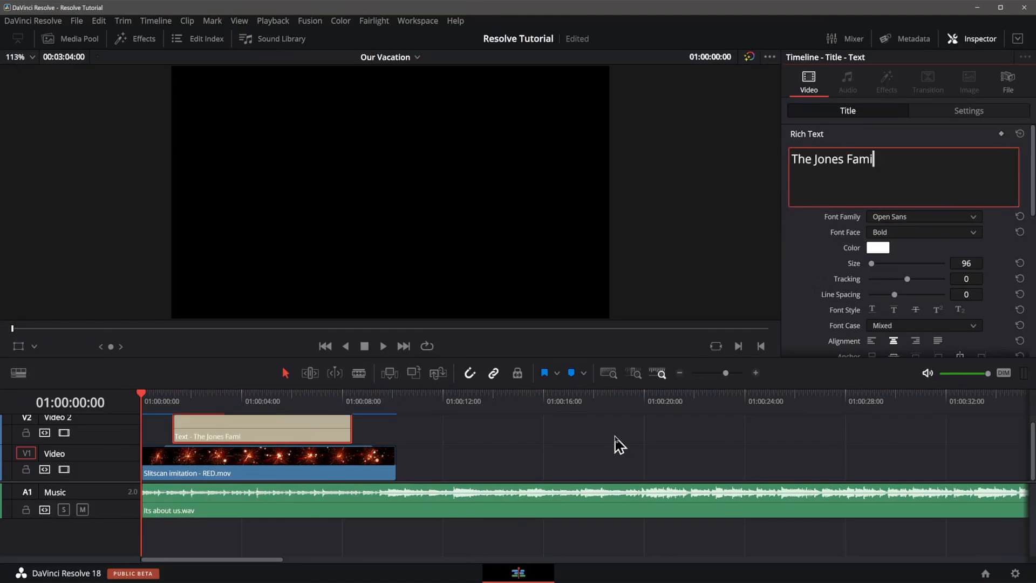
type("ly")
key("Return")
type("Summer Vacation")
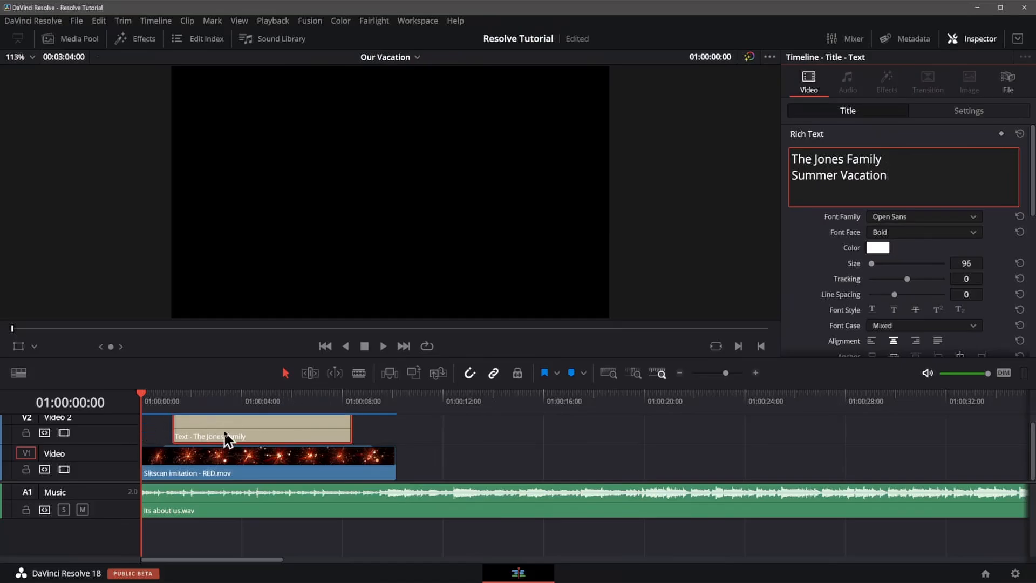
left_click(254, 402)
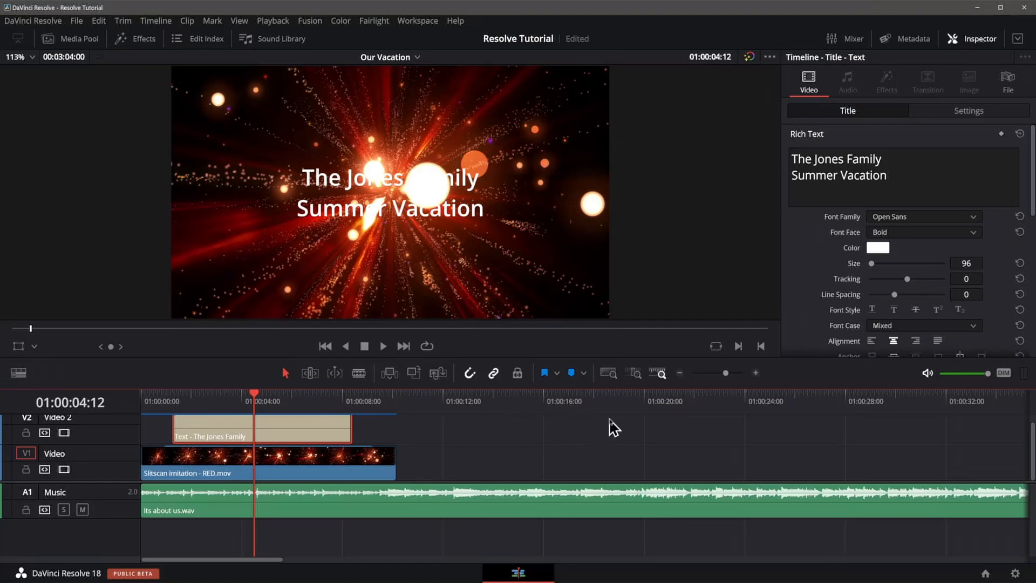
Scale the title's zoom to 1.2 and undo the change.
scroll(813, 254, "down", 3)
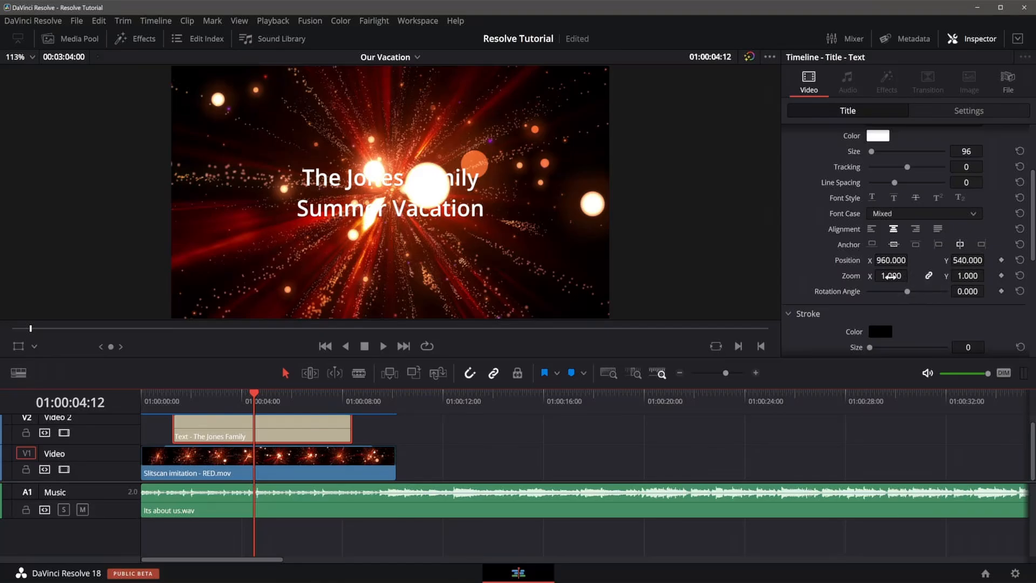
mouse_move(891, 276)
left_mouse_down()
mouse_move(911, 276)
mouse_move(890, 277)
left_mouse_up()
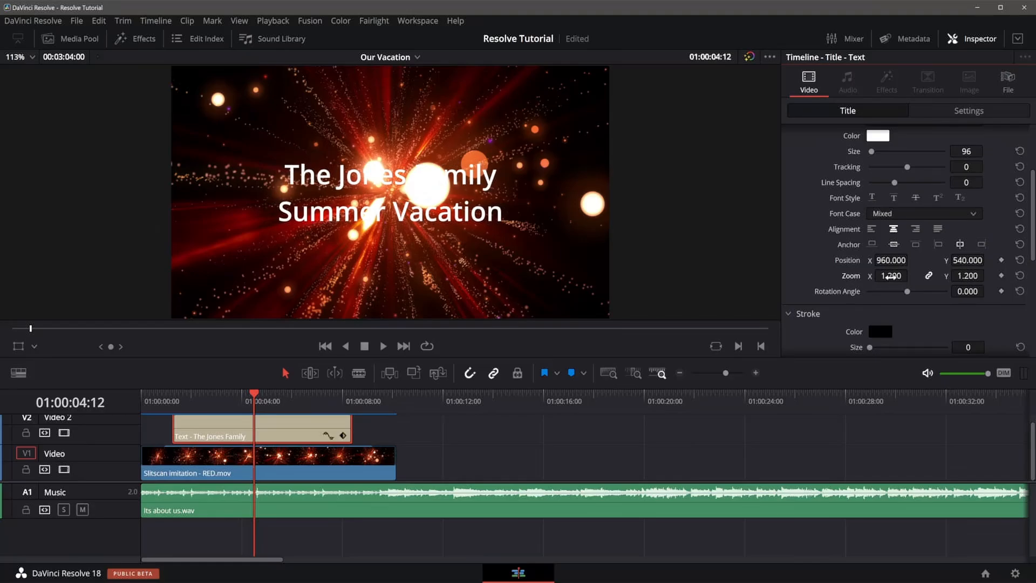
key("ctrl+z")
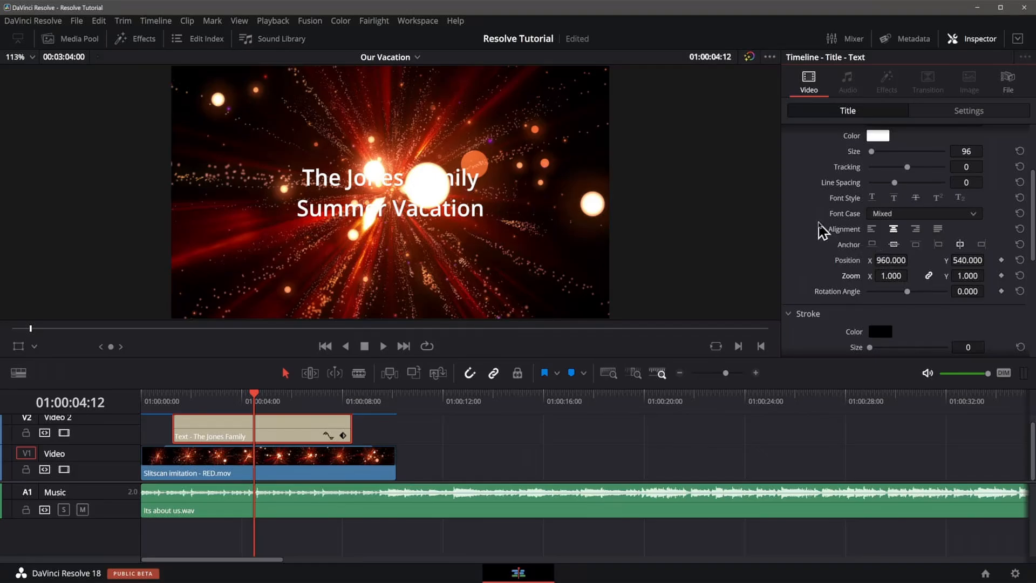
Open the title's text colour picker and choose dark red #550000.
scroll(822, 231, "up", 3)
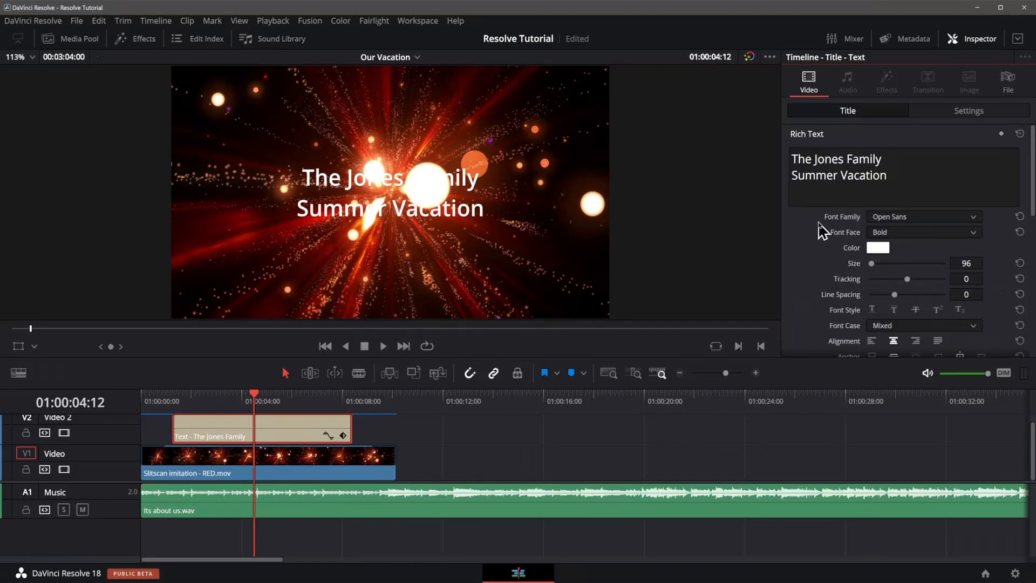
left_click(878, 248)
left_click_drag(570, 161, 870, 161)
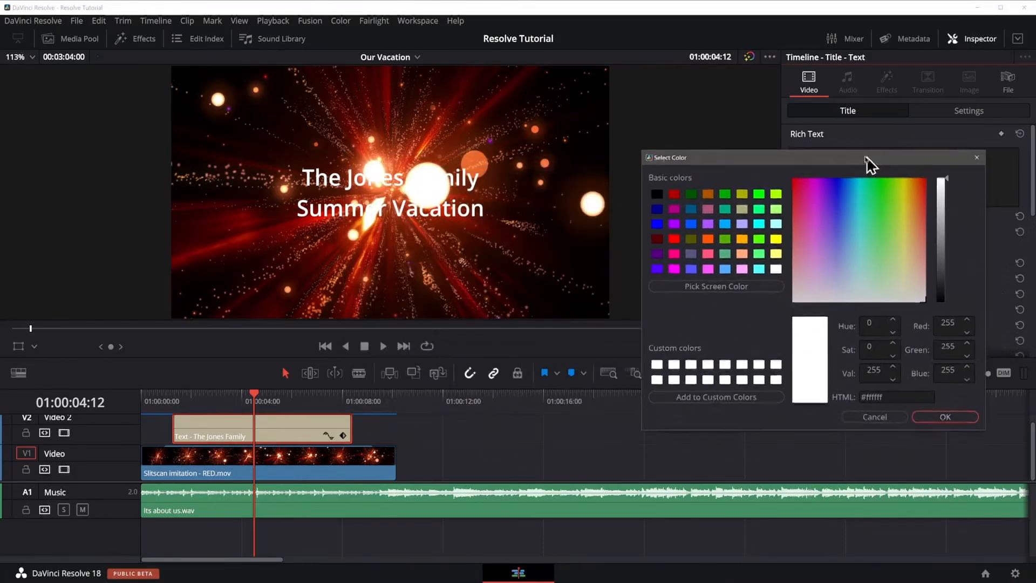
left_click(654, 191)
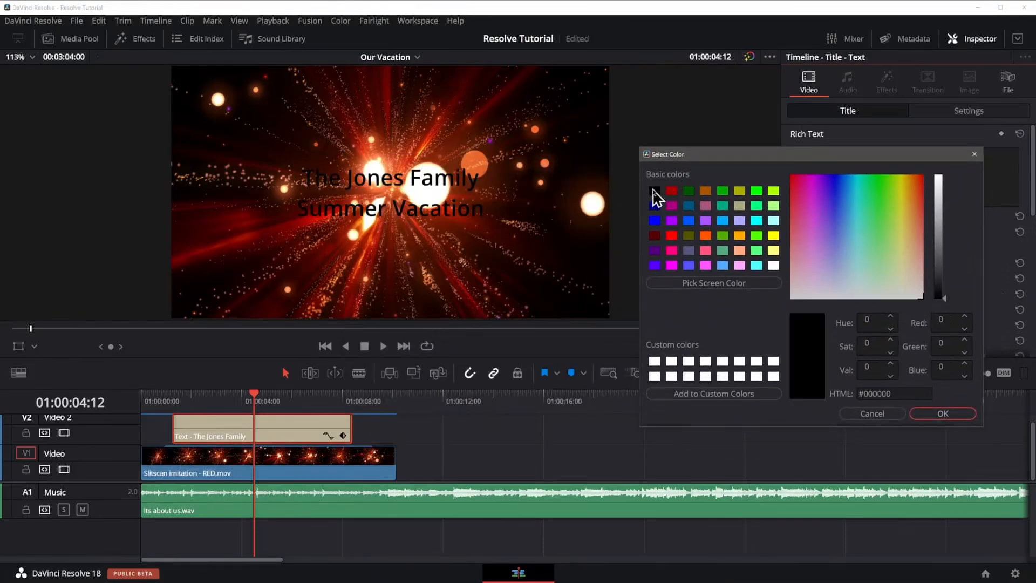
left_click(672, 191)
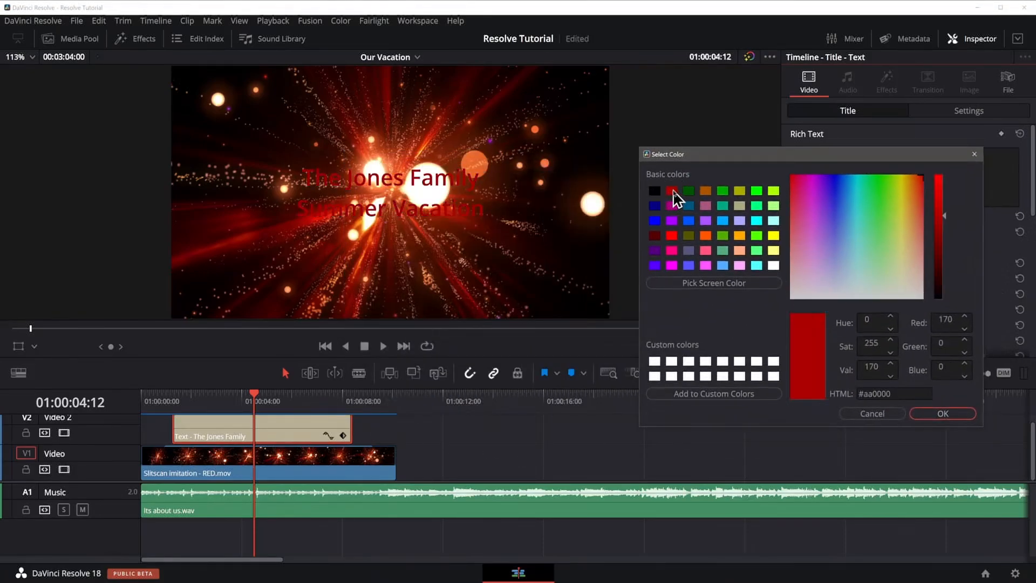
left_click(726, 237)
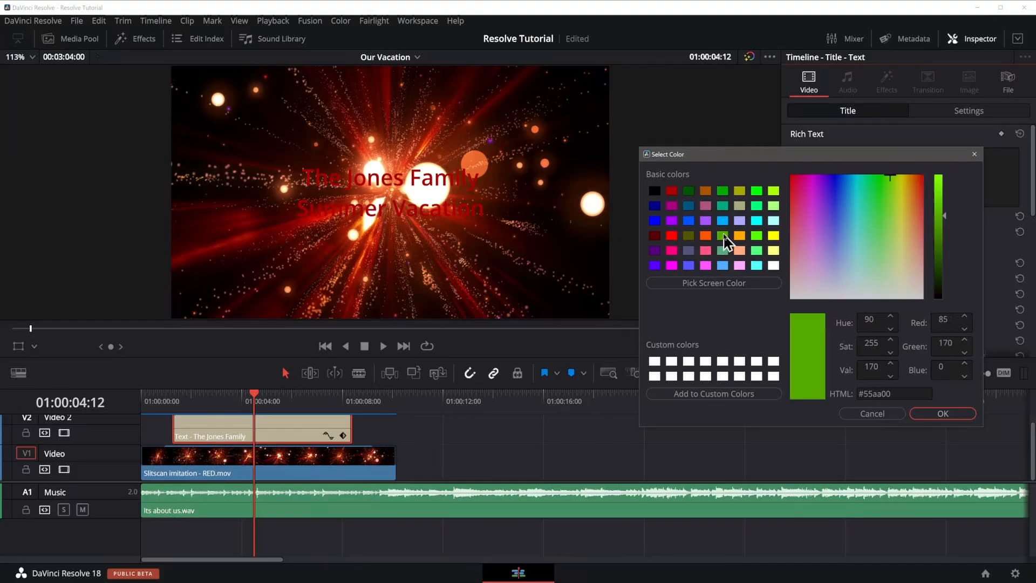
left_click(723, 193)
left_click(740, 192)
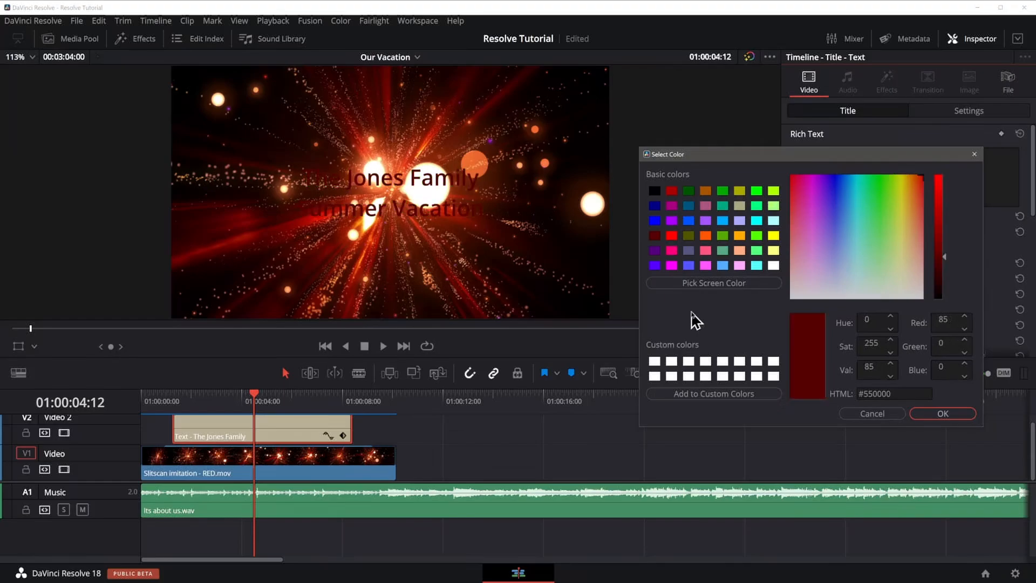
left_click(714, 284)
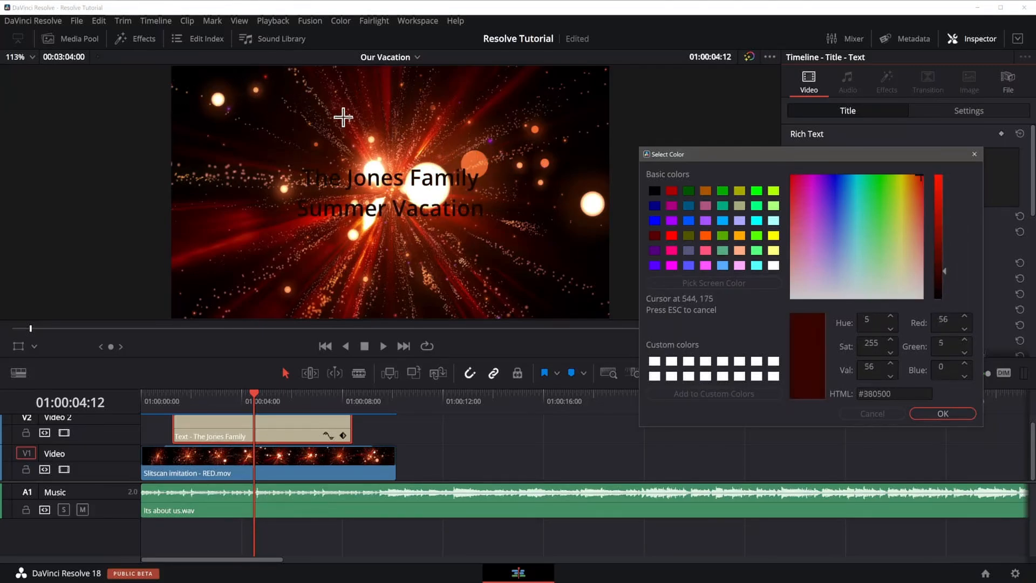
key("Escape")
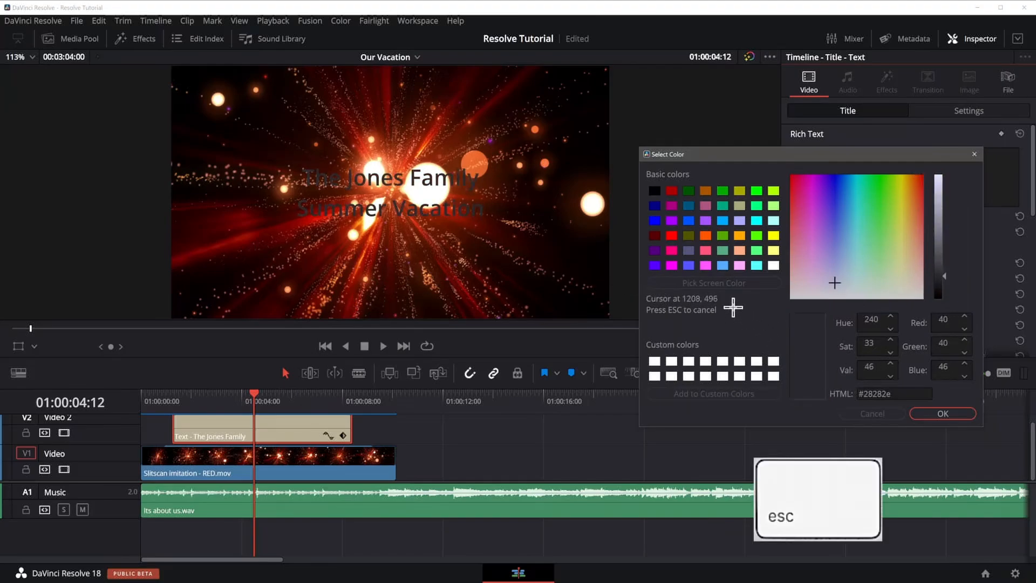
key("Escape")
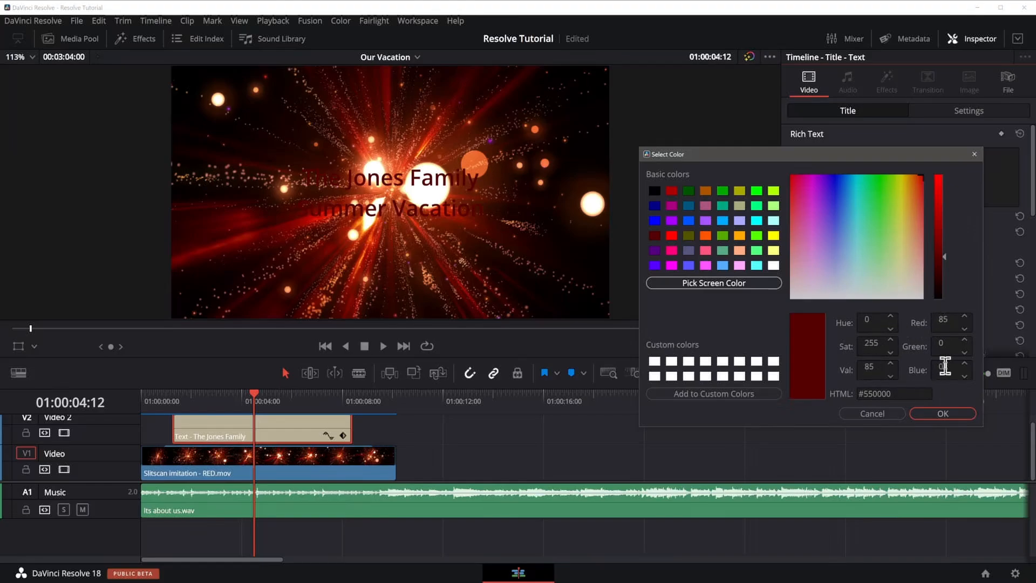
Apply the dark red text colour.
left_click(942, 416)
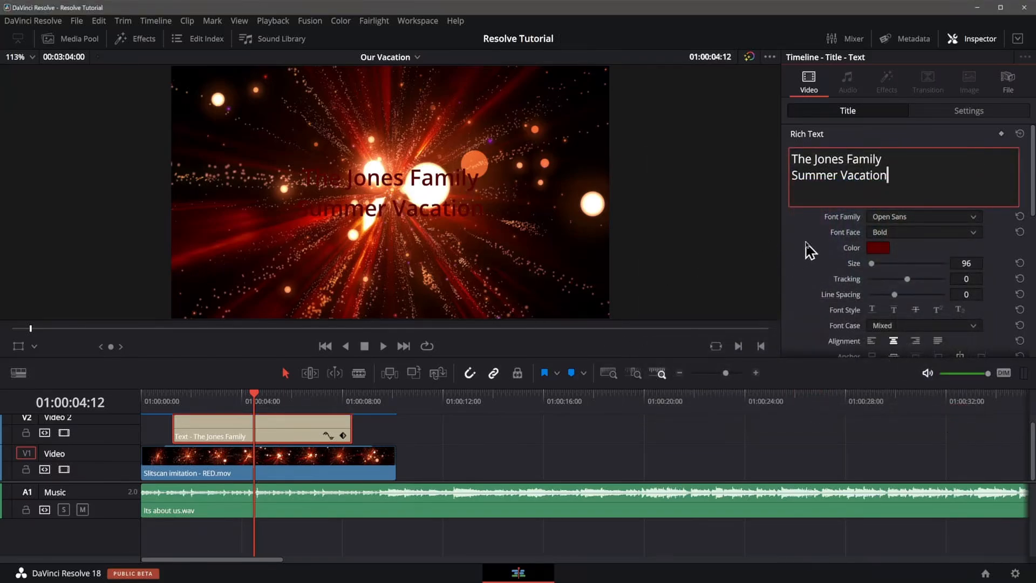
Give the title text a bright green stroke of size 2.
scroll(810, 250, "down", 4)
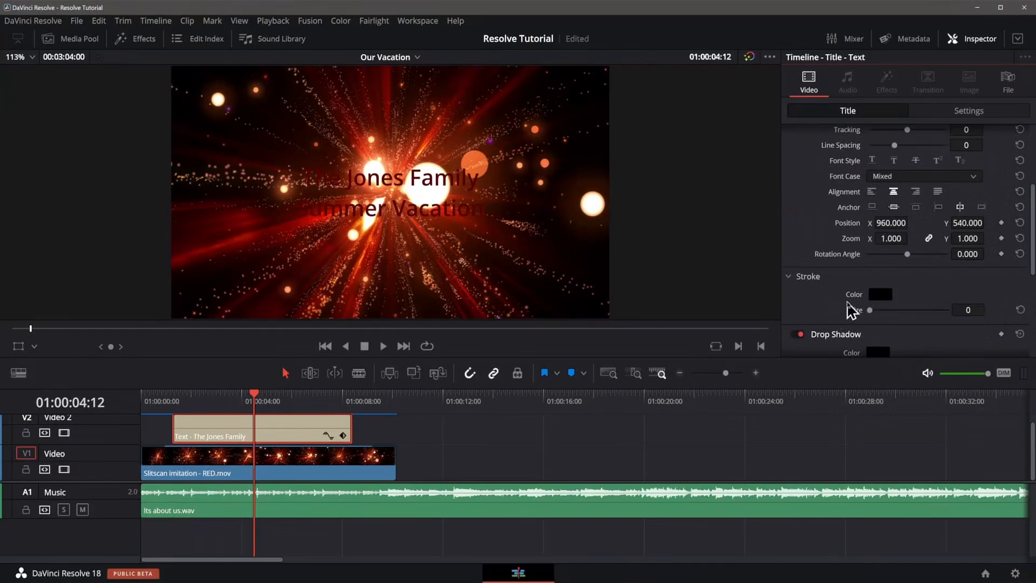
left_click_drag(871, 310, 884, 311)
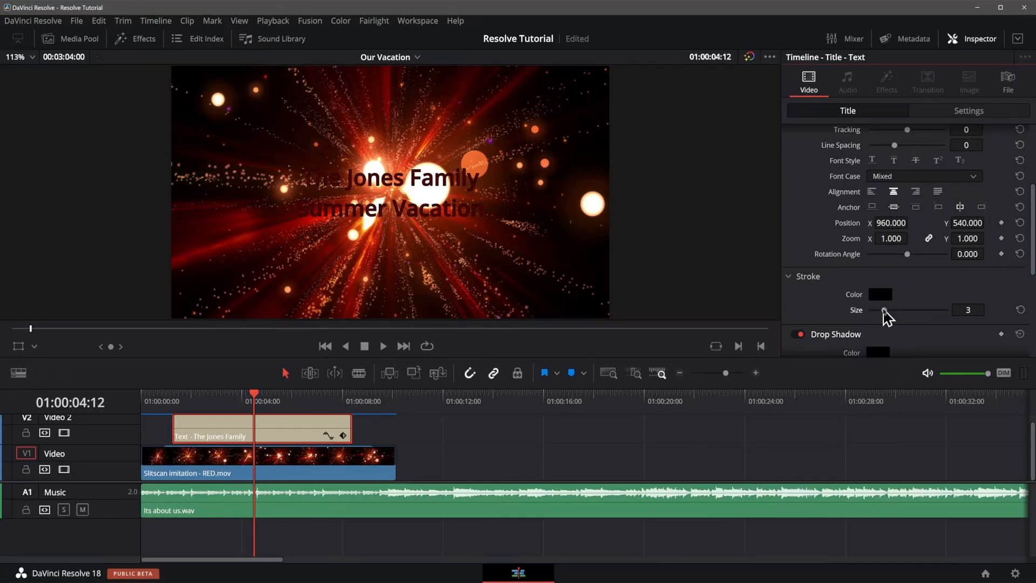
left_click_drag(884, 311, 861, 312)
left_click(881, 295)
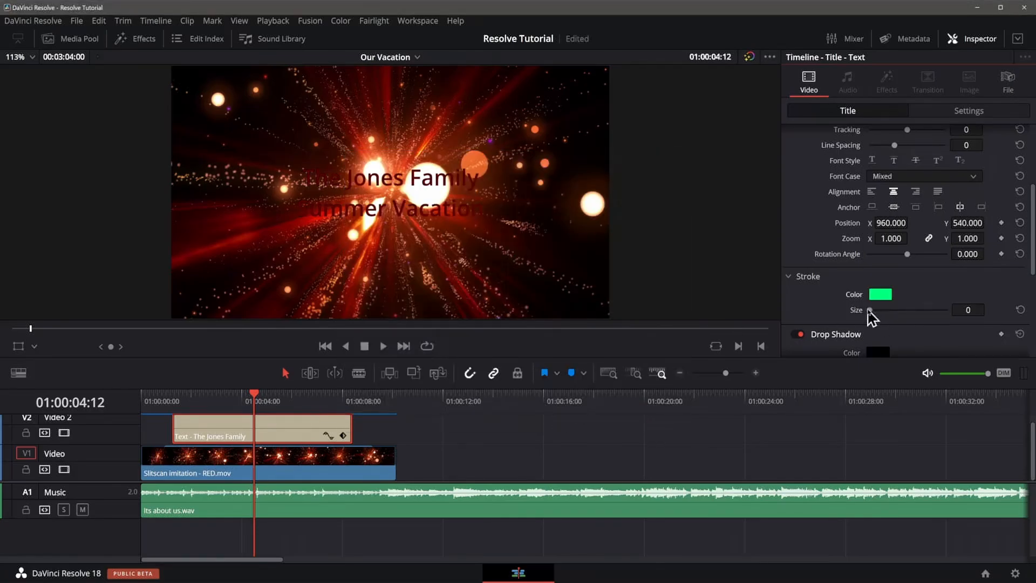
left_click_drag(869, 311, 879, 310)
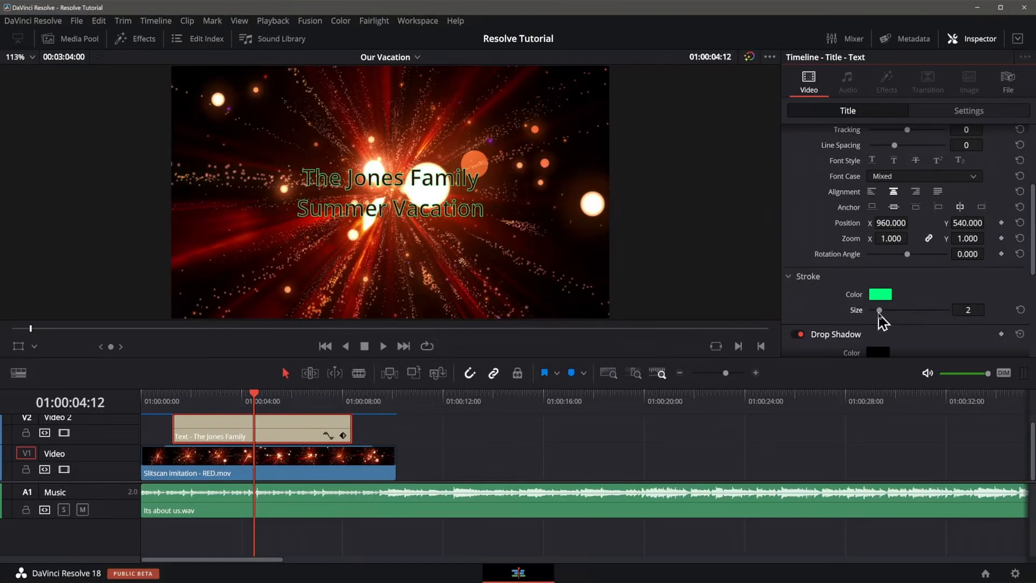
Increase the stroke size to 3 and give the drop shadow the stroke's bright green colour #00ff7f.
left_click_drag(879, 311, 884, 311)
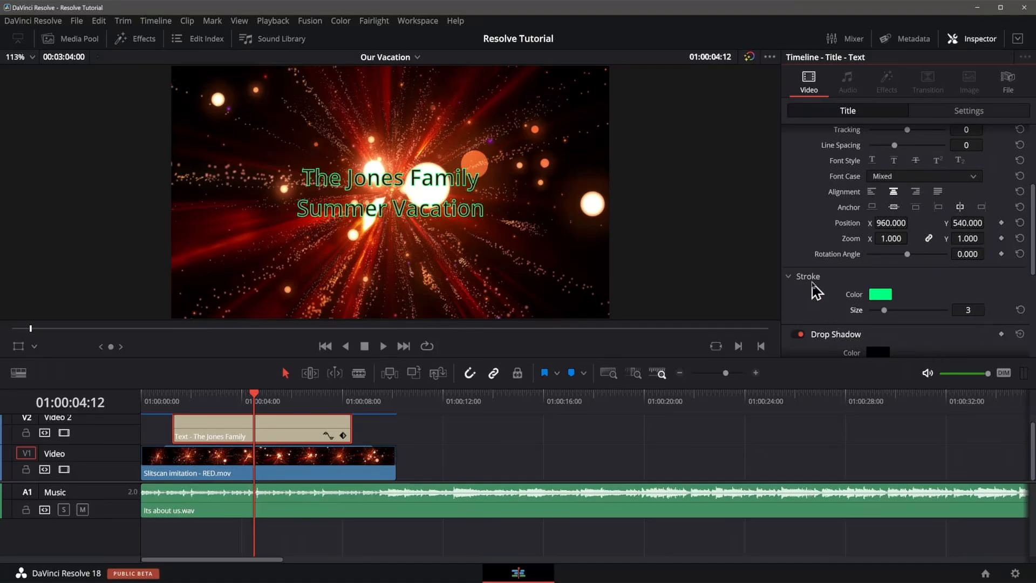
scroll(825, 292, "down", 3)
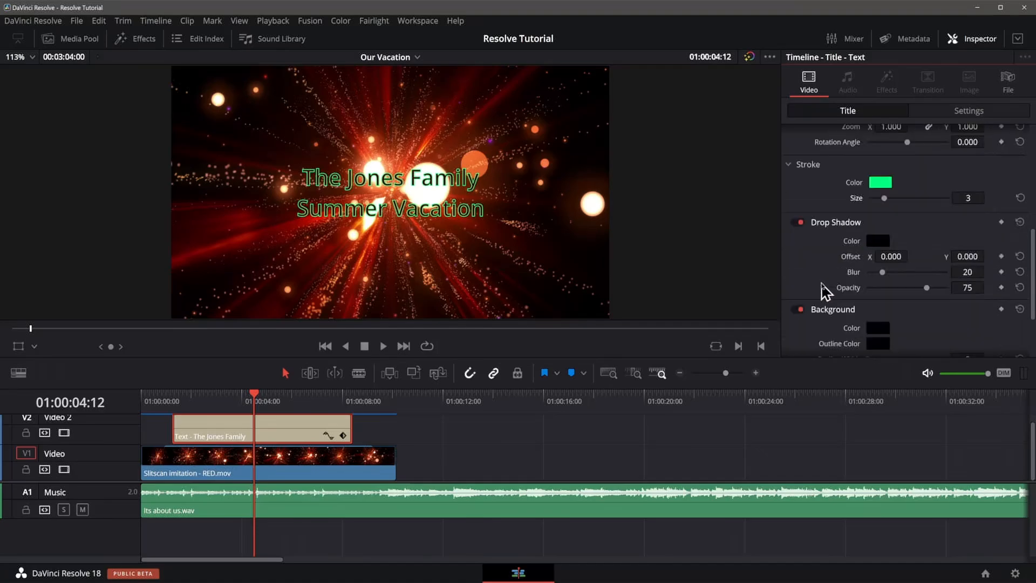
left_click(878, 241)
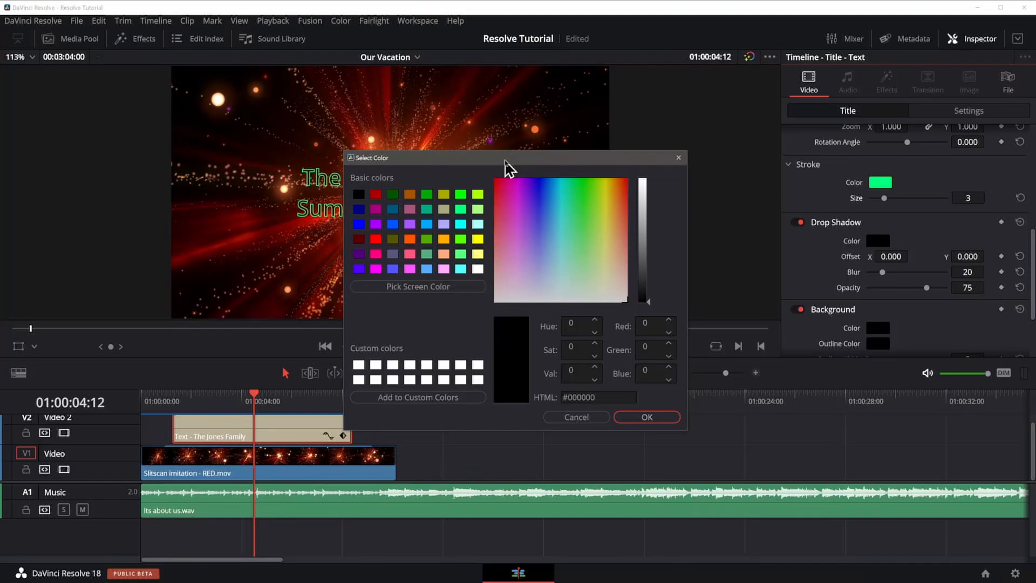
left_click(438, 286)
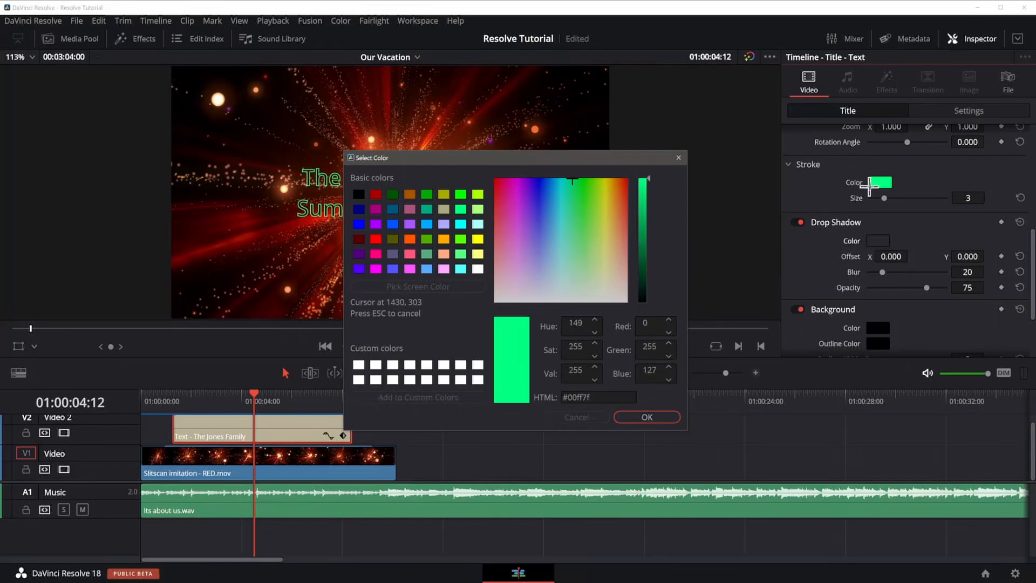
left_click(880, 183)
left_click(670, 422)
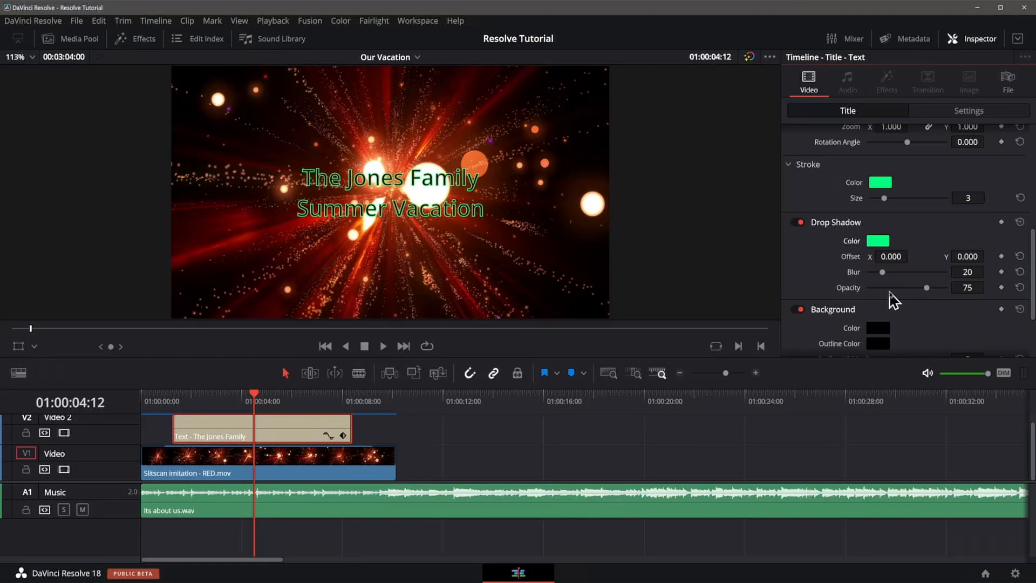
Set the drop shadow blur to 1, opacity to 100, and offset to X 8 and Y -8.
left_click(883, 272)
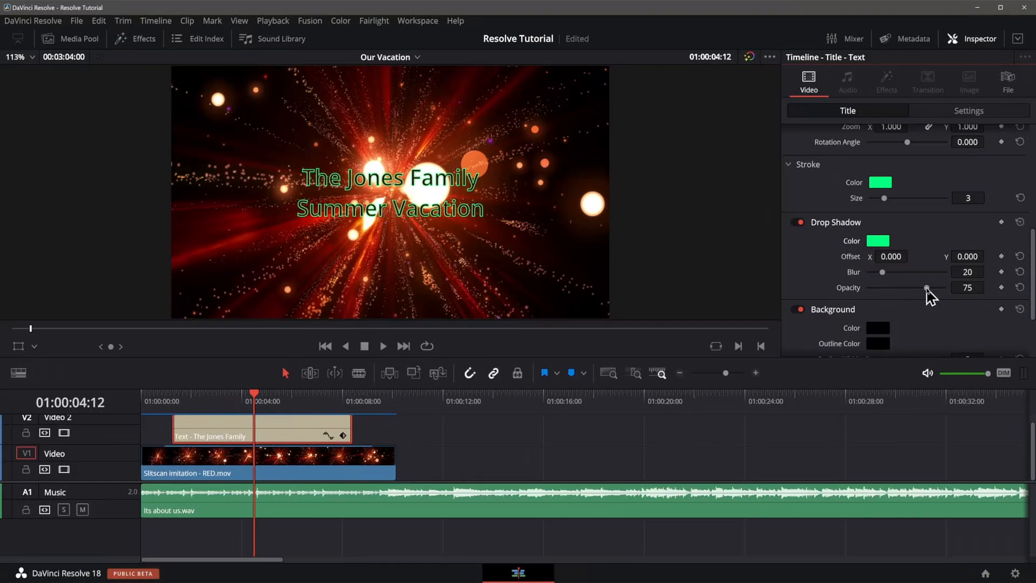
left_click_drag(927, 288, 855, 273)
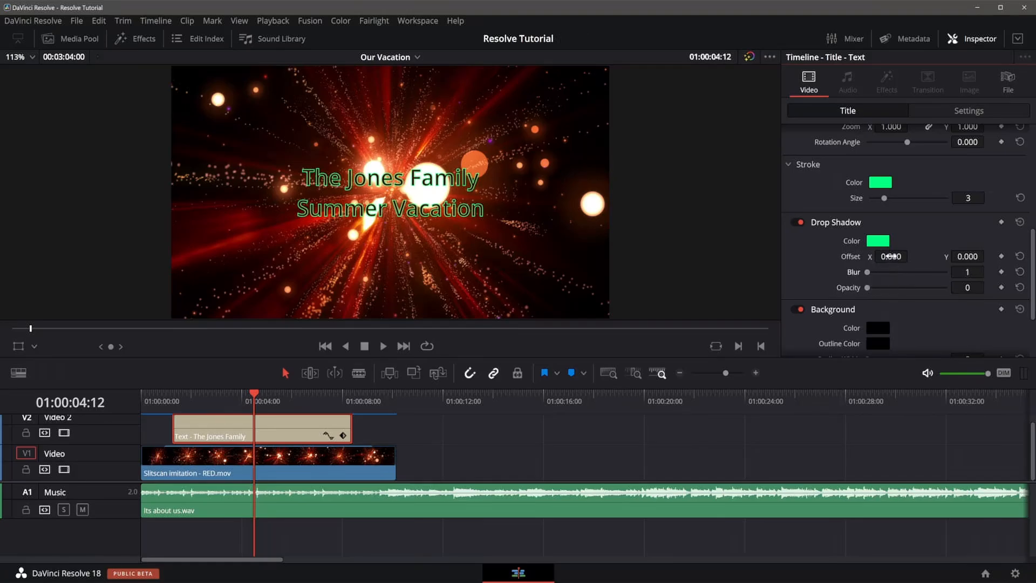
left_click_drag(867, 288, 947, 288)
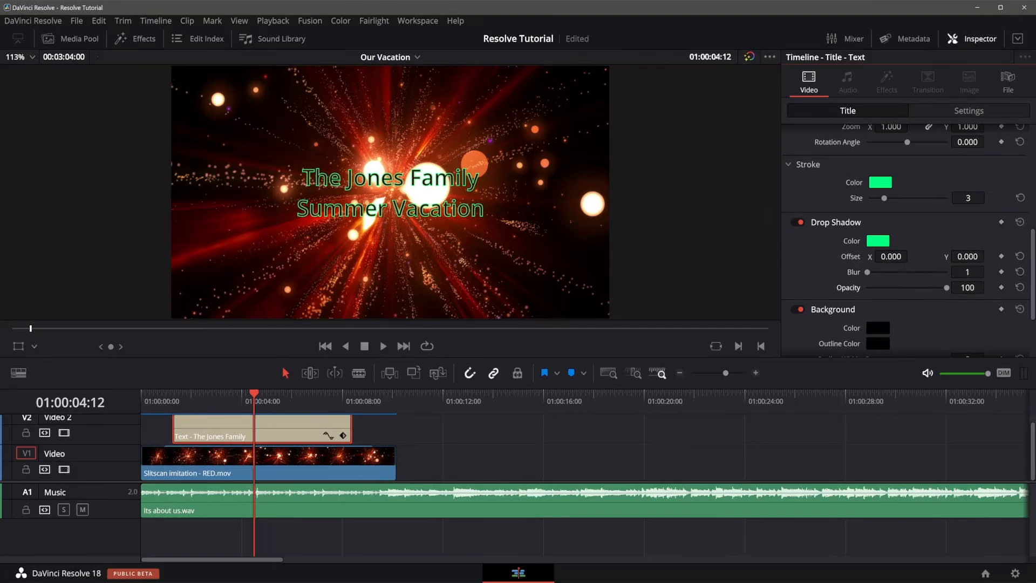
left_click_drag(891, 257, 911, 255)
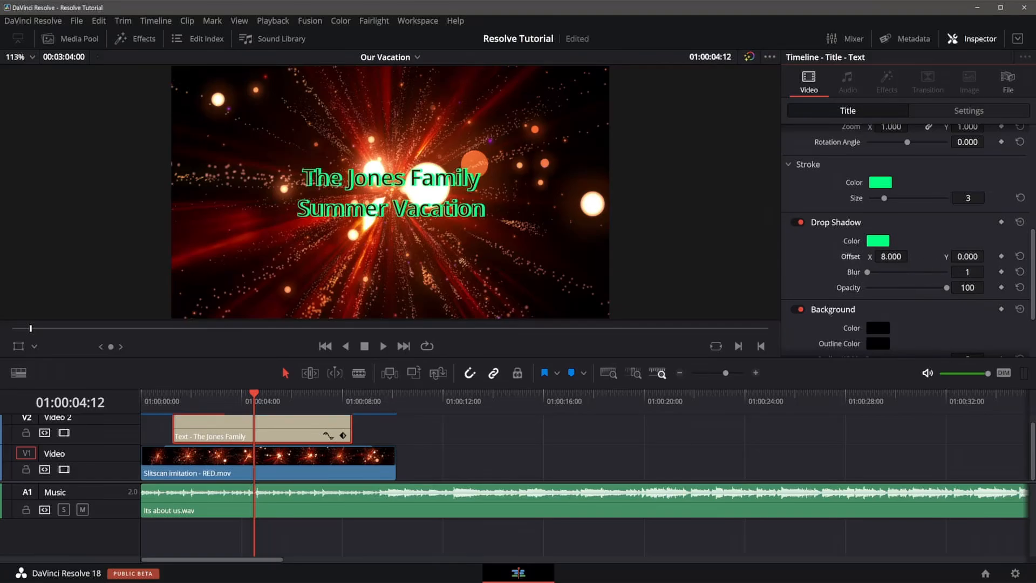
left_click_drag(960, 258, 945, 257)
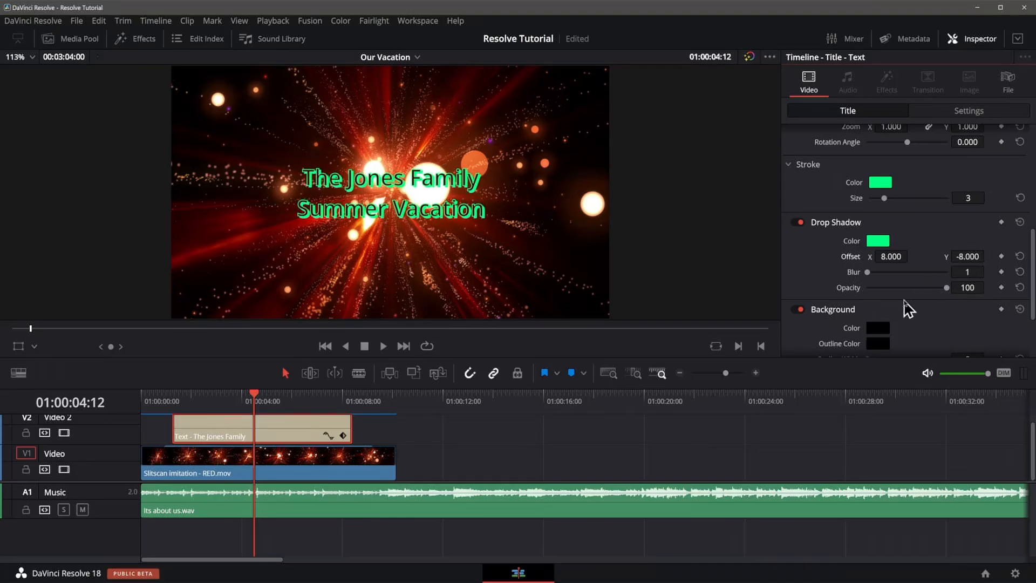
Change the drop shadow colour to a darker green #009f4d.
left_click(879, 241)
left_click_drag(643, 186, 670, 251)
left_click(643, 238)
left_click(648, 417)
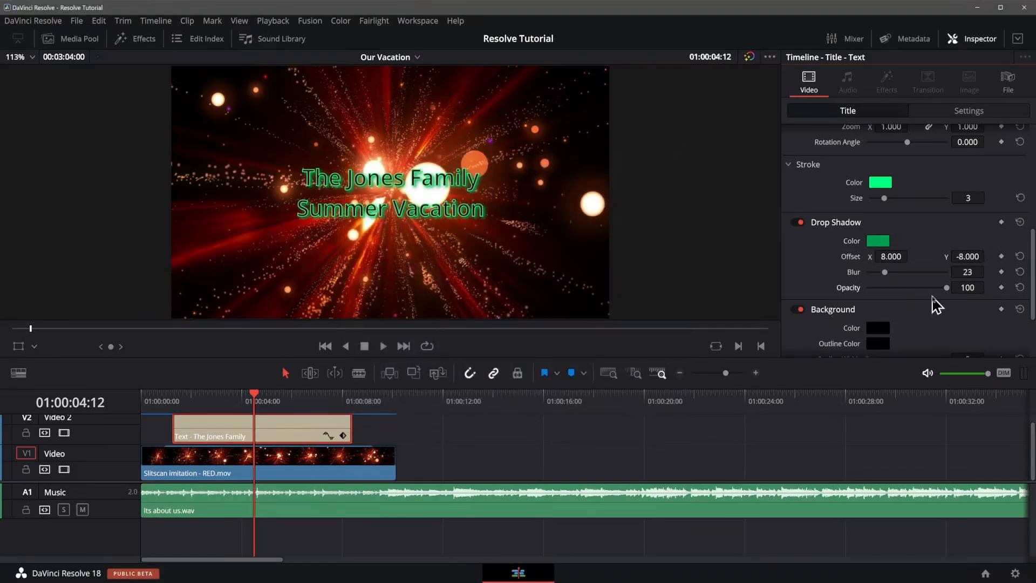
Shape the title's background box to width 0.550, height 0.336, corner radius 0.092 and opacity 100.
scroll(932, 301, "down", 3)
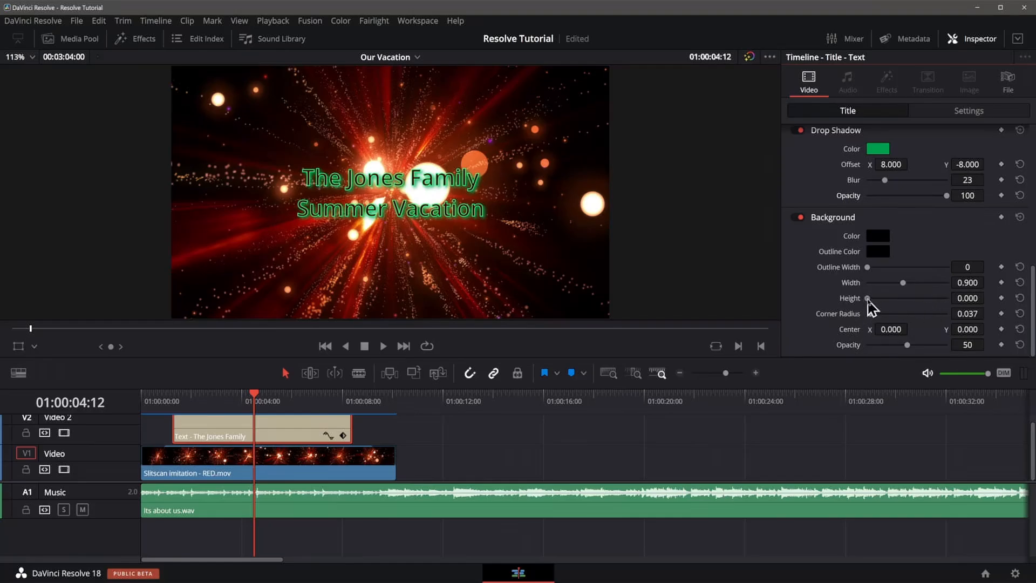
left_click_drag(868, 299, 888, 284)
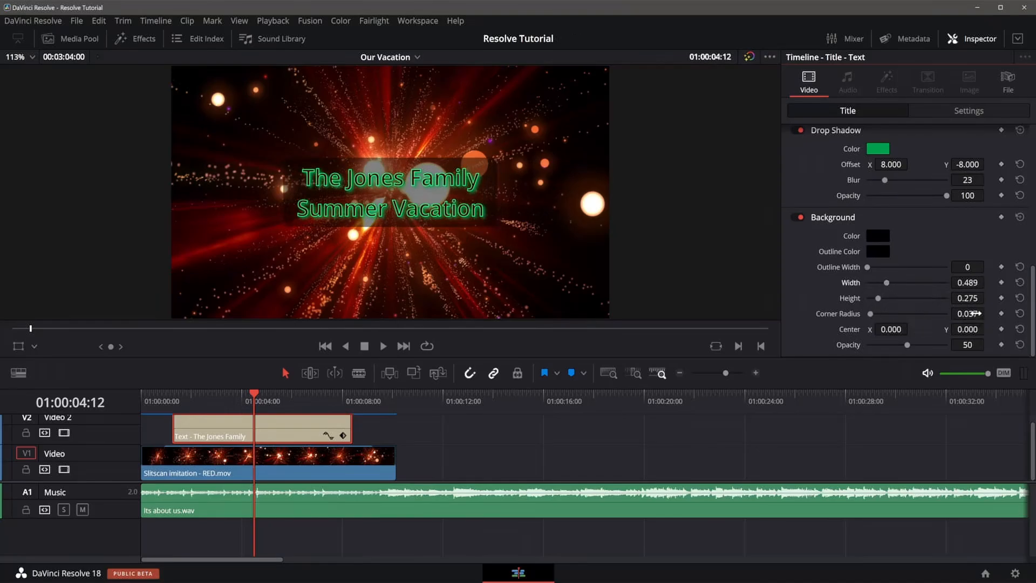
left_click_drag(975, 313, 961, 313)
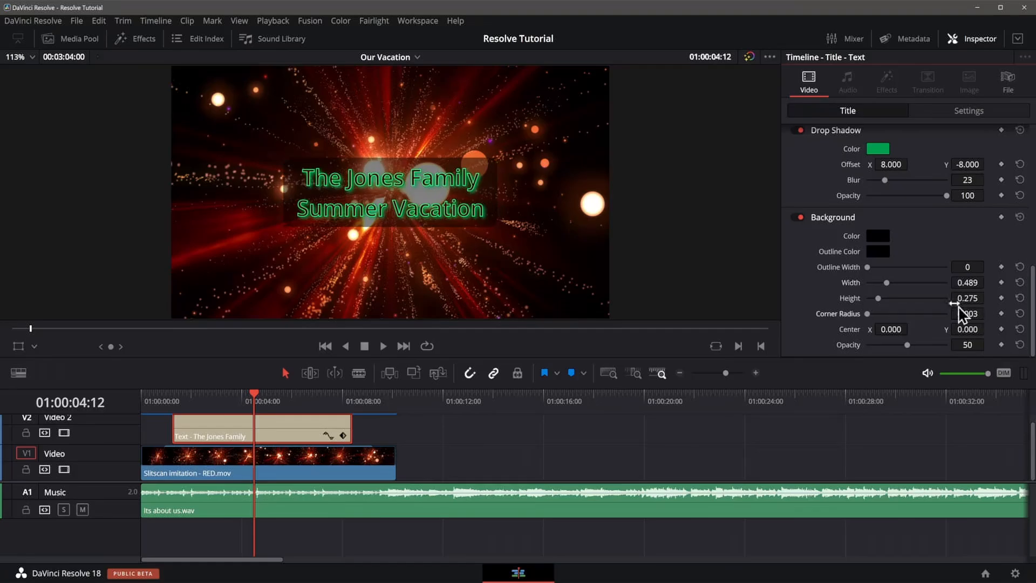
left_click_drag(910, 346, 954, 347)
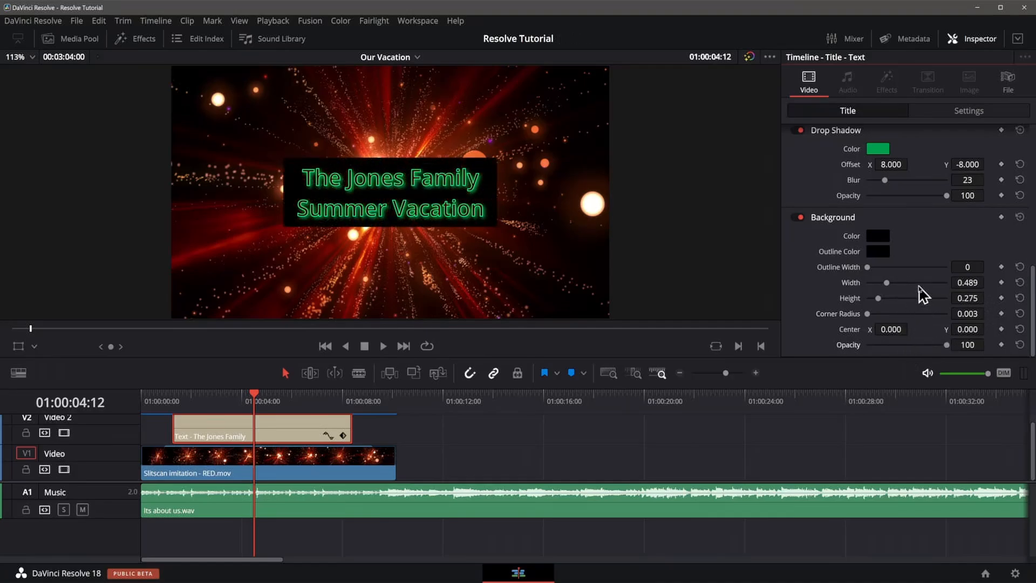
mouse_move(868, 315)
left_mouse_down()
mouse_move(936, 316)
mouse_move(851, 328)
mouse_move(877, 316)
mouse_move(890, 284)
mouse_move(882, 300)
left_mouse_up()
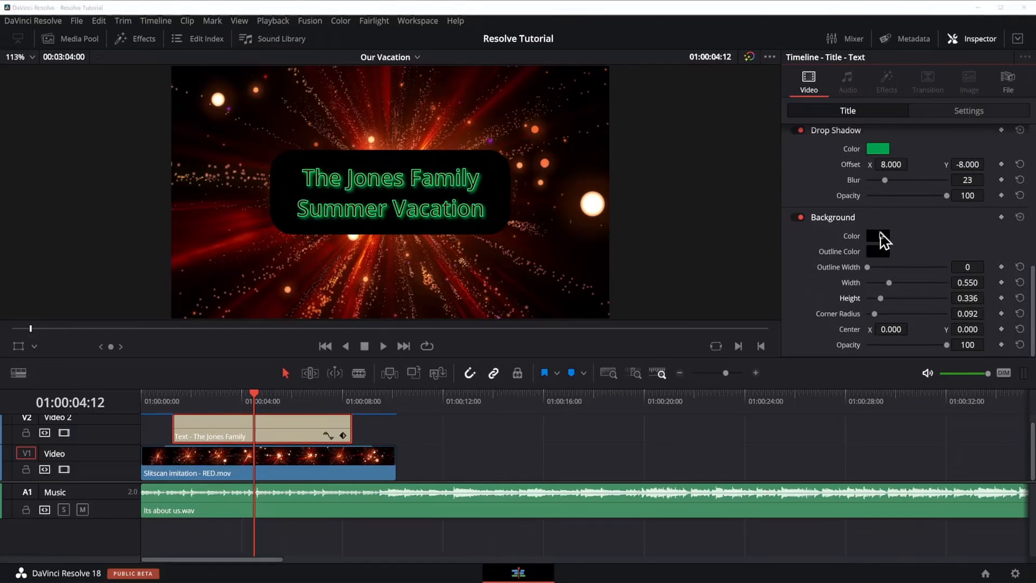
left_click(880, 236)
left_click(539, 184)
left_click(653, 418)
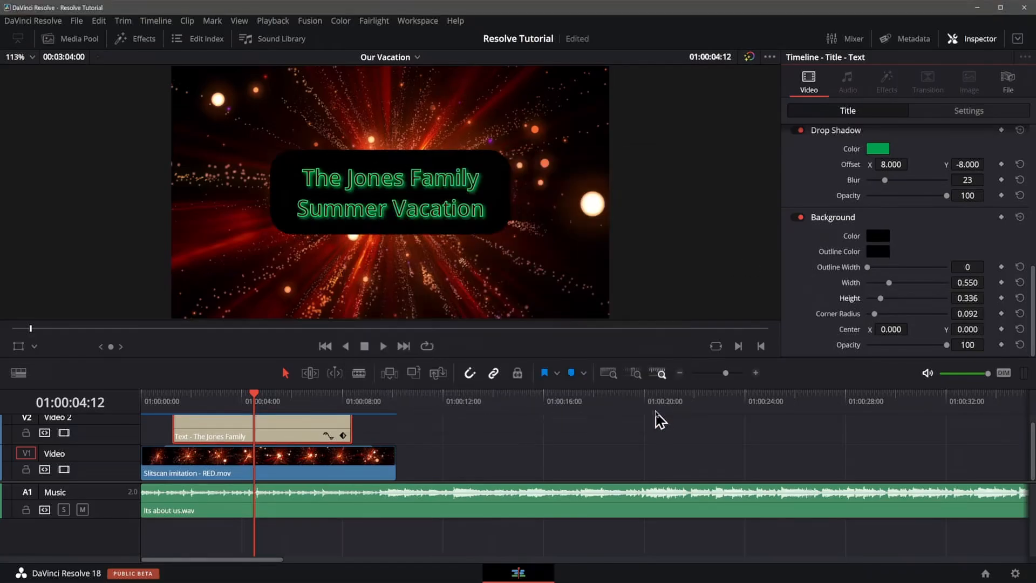
left_click(879, 251)
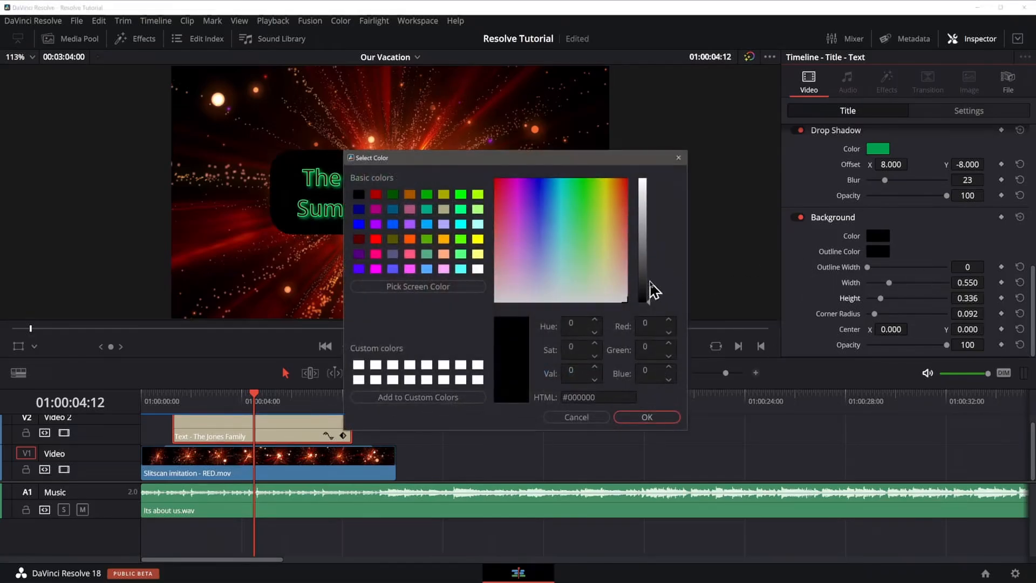
left_click(592, 424)
Give the background box an outline of width 30 in the drop shadow's green #009f4d, and save the project.
left_click_drag(868, 268, 882, 264)
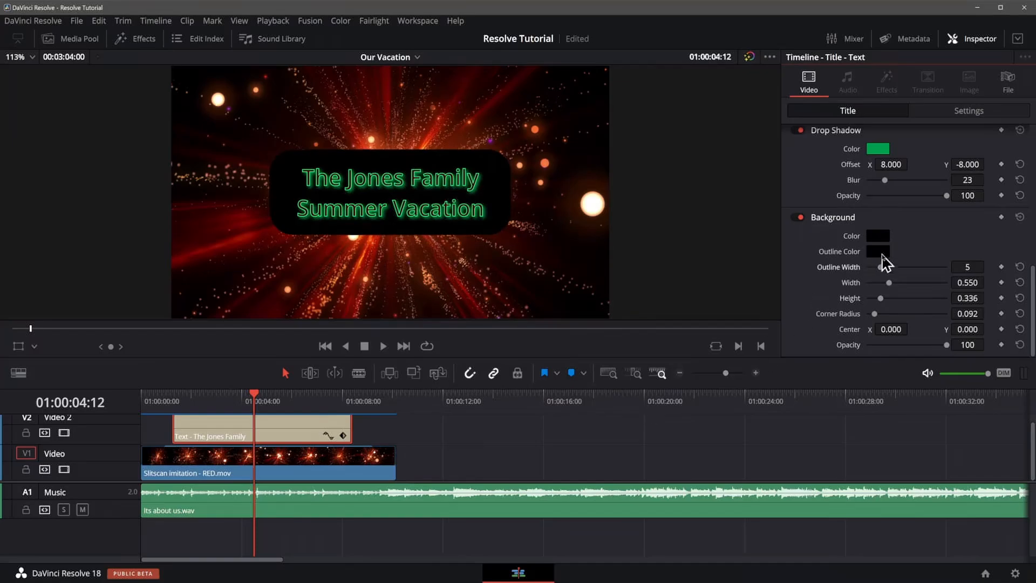
left_click(880, 250)
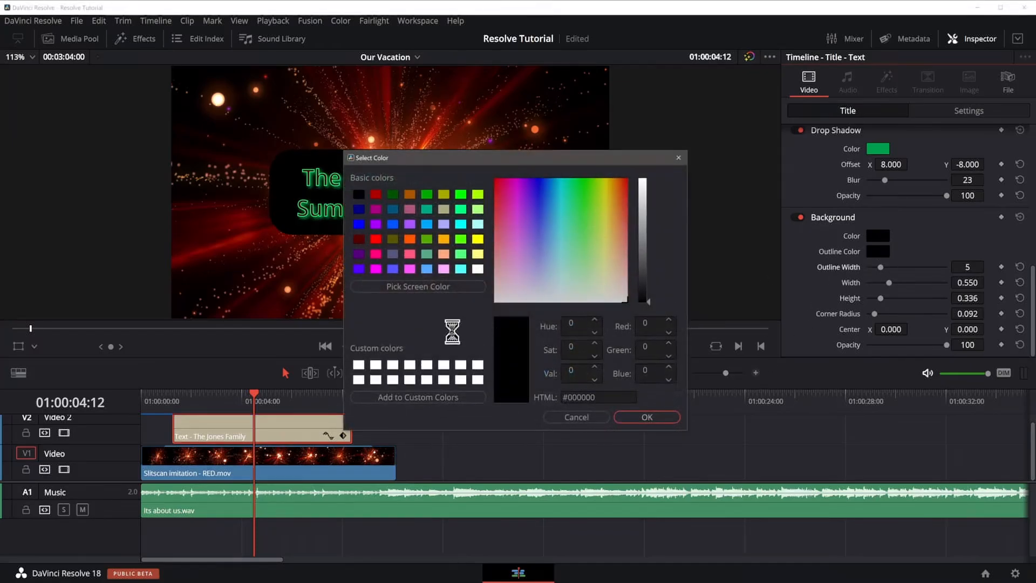
left_click(436, 290)
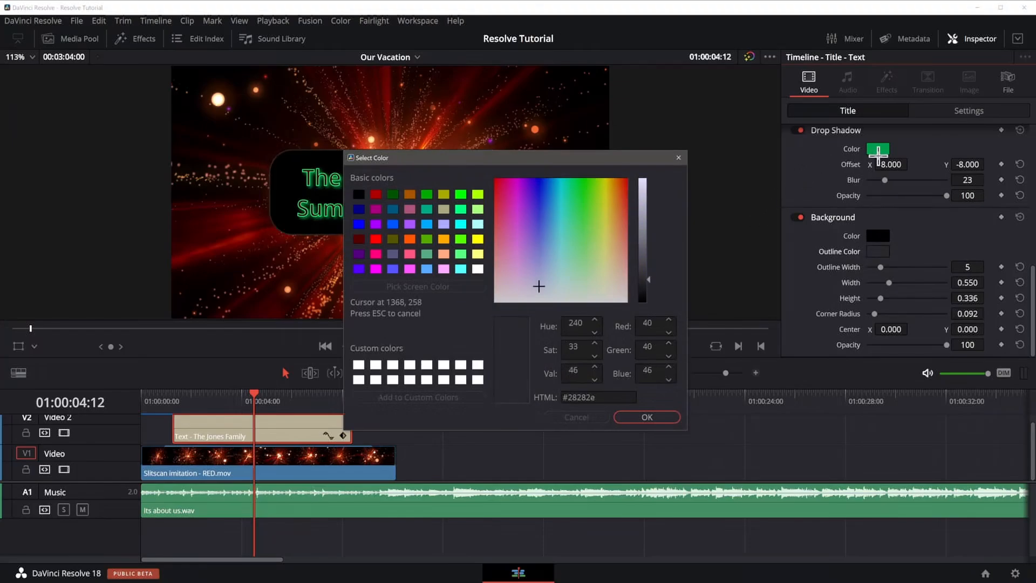
left_click(882, 152)
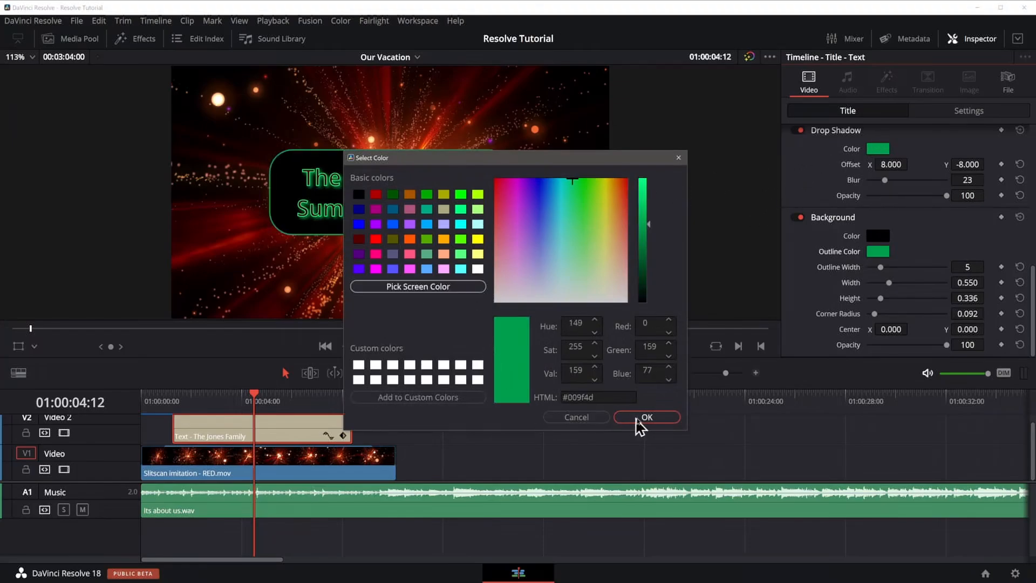
left_click(637, 418)
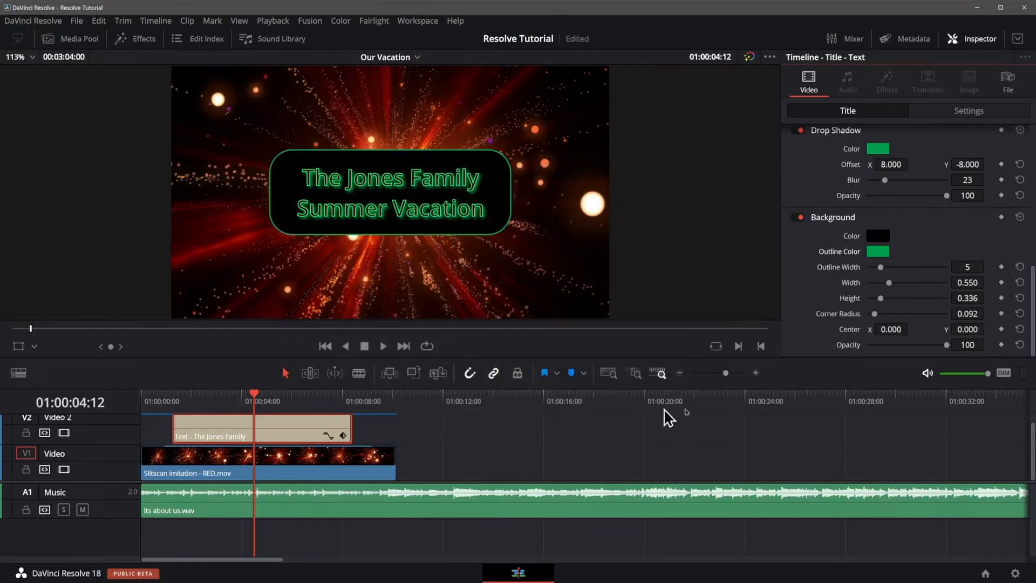
left_click_drag(893, 268, 978, 270)
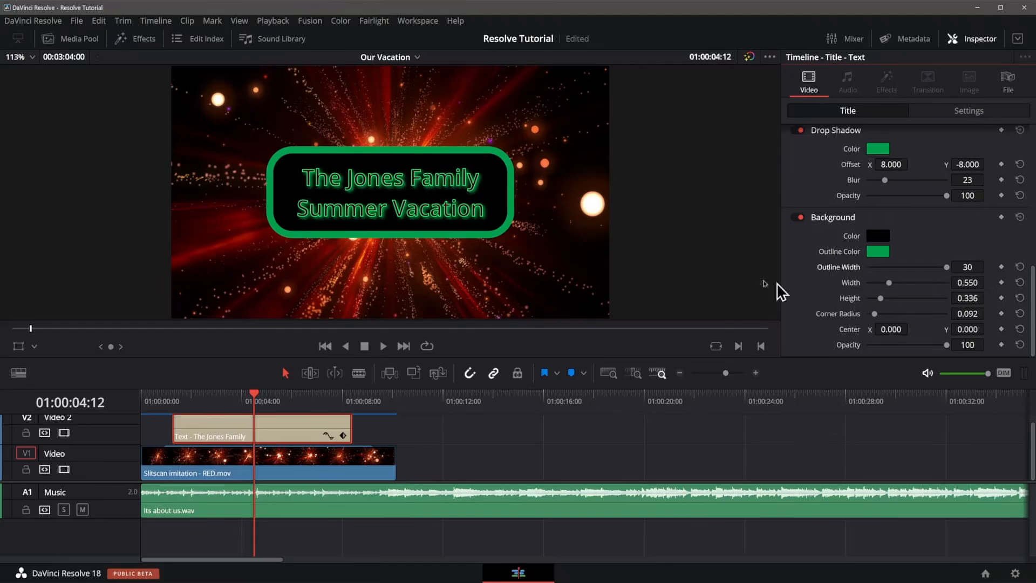
key("ctrl+s")
Add a fade-in and a fade-out to the title clip on Video 2.
scroll(472, 436, "up", 1)
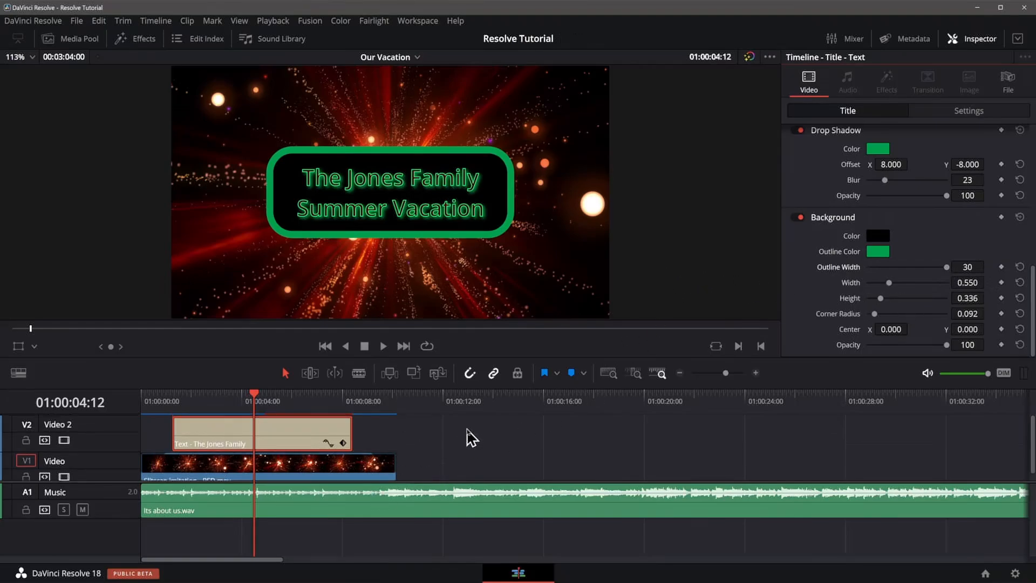
left_click(469, 438)
left_click_drag(173, 418, 198, 418)
left_click_drag(347, 418, 326, 419)
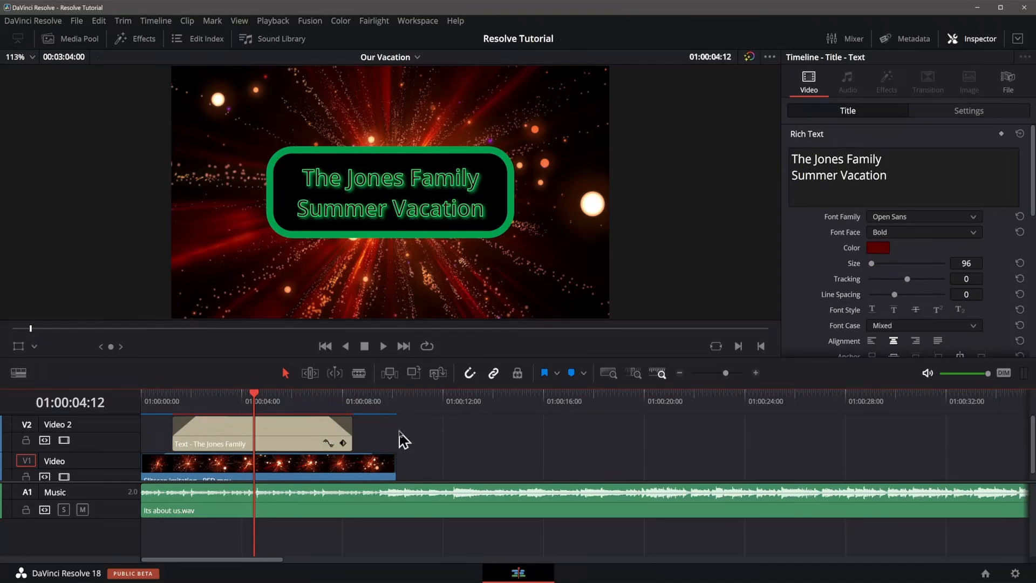
Close the inspector and play the timeline from the start to review the styled title.
left_click(980, 43)
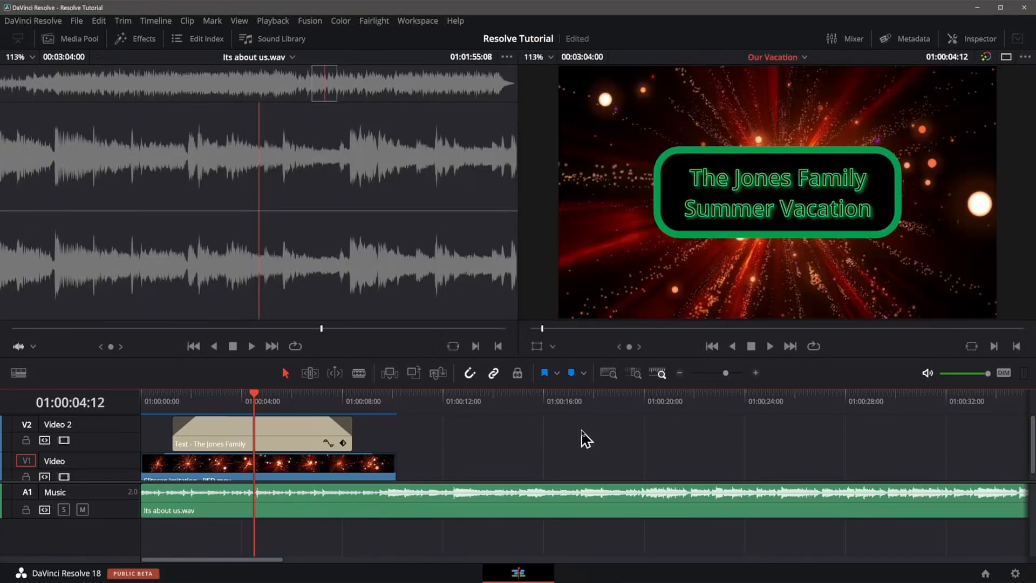
key("Home")
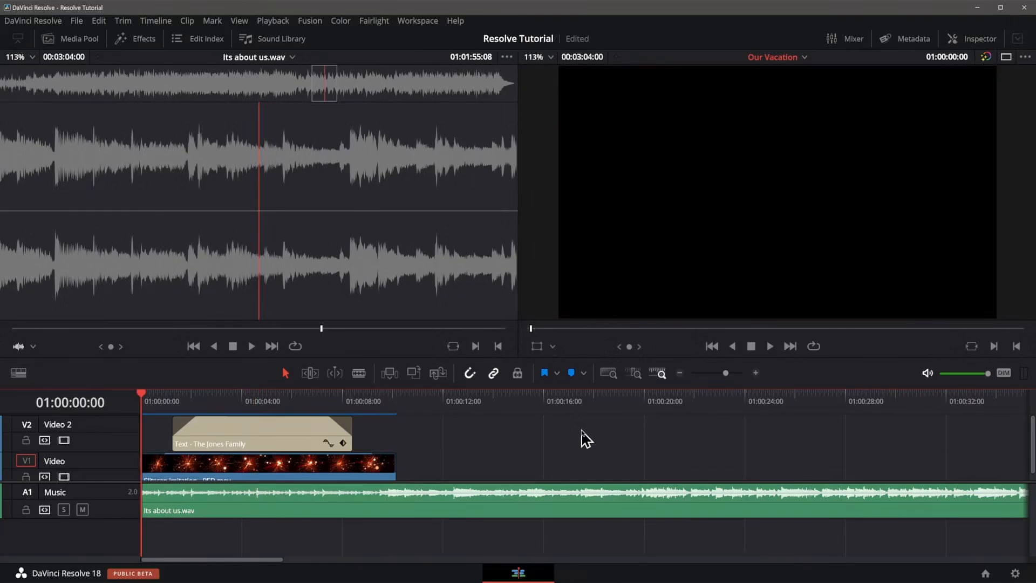
key("space")
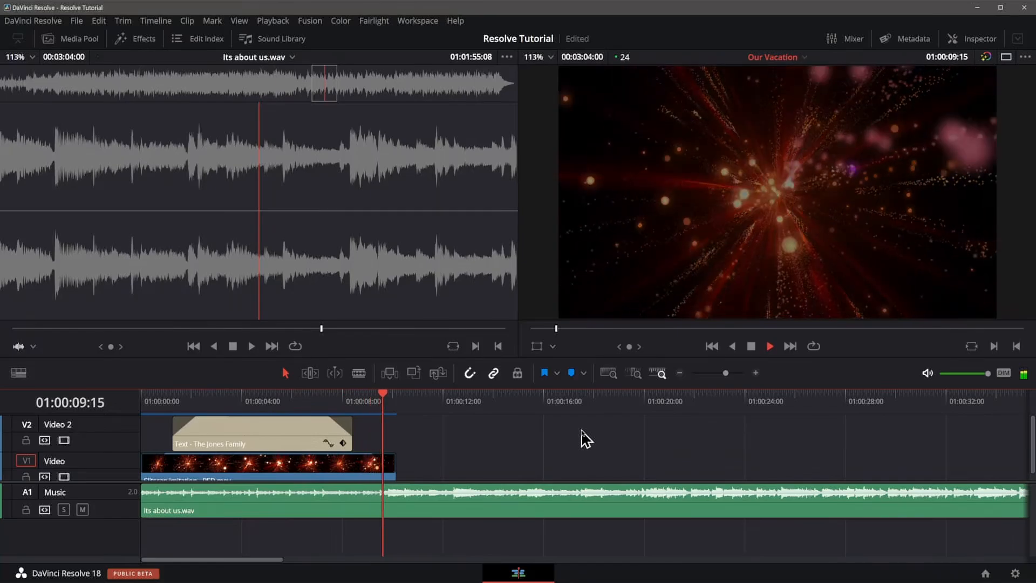
key("space")
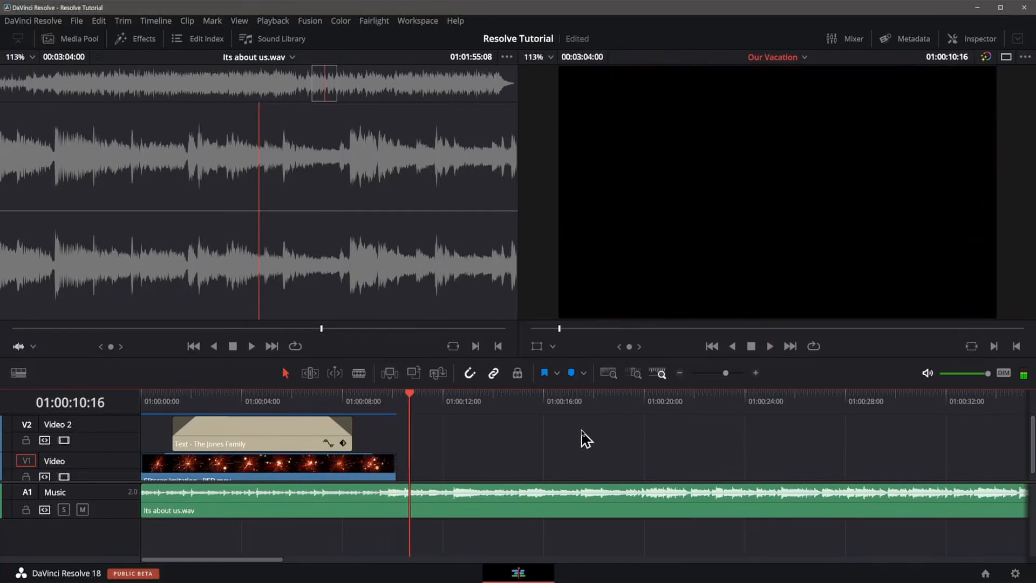
key("Home")
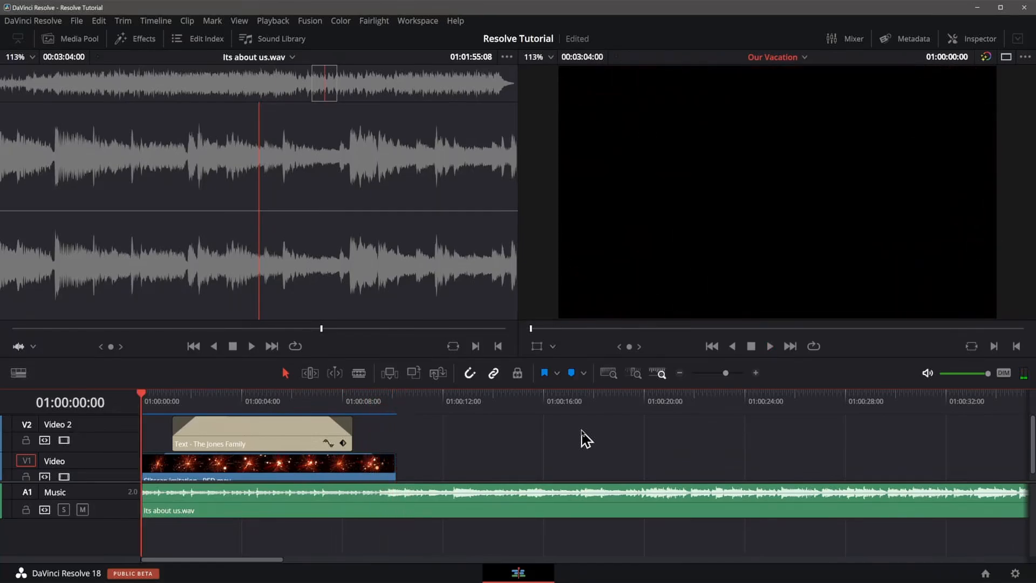
Open snow.mov from the Clips No audio bin, mark an out point at about 5:11, and append it after the Slitscan clip.
left_click(81, 41)
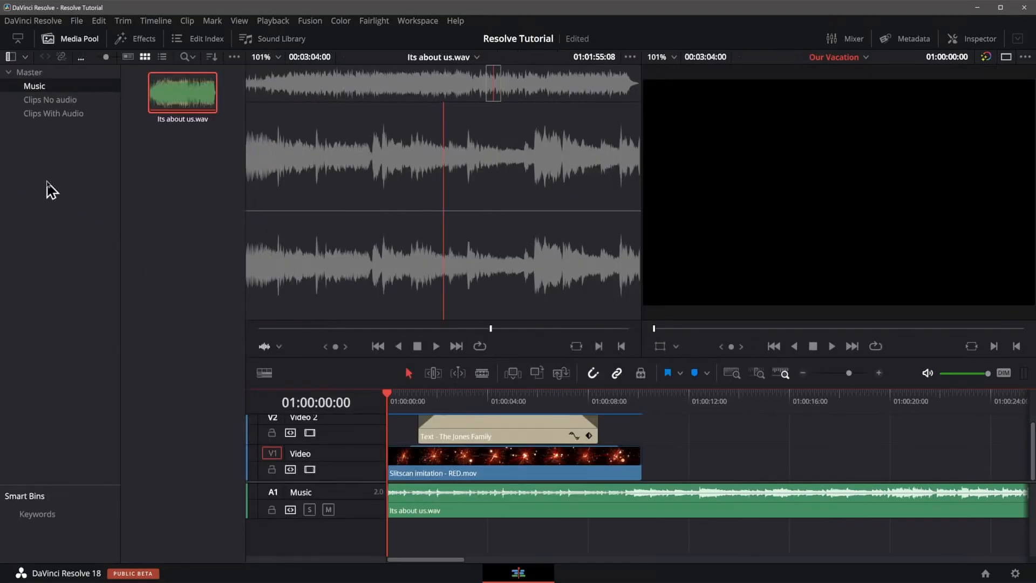
left_click(60, 102)
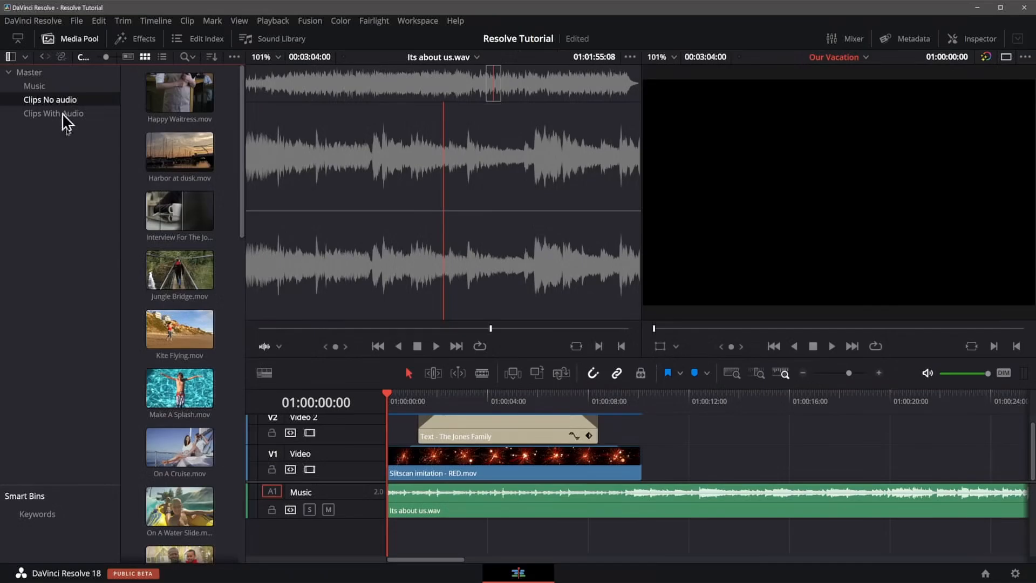
scroll(124, 308, "down", 10)
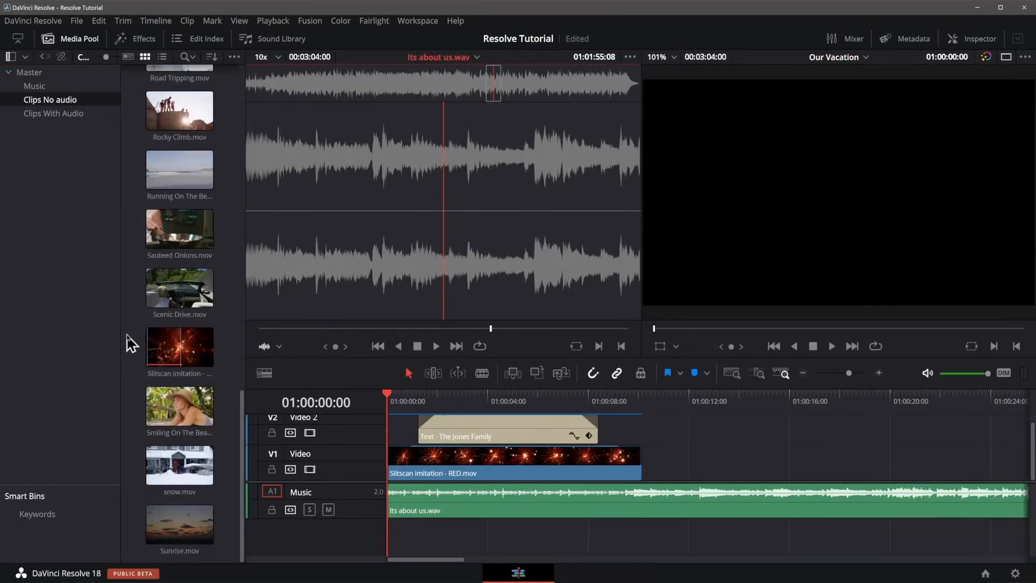
left_click(175, 465)
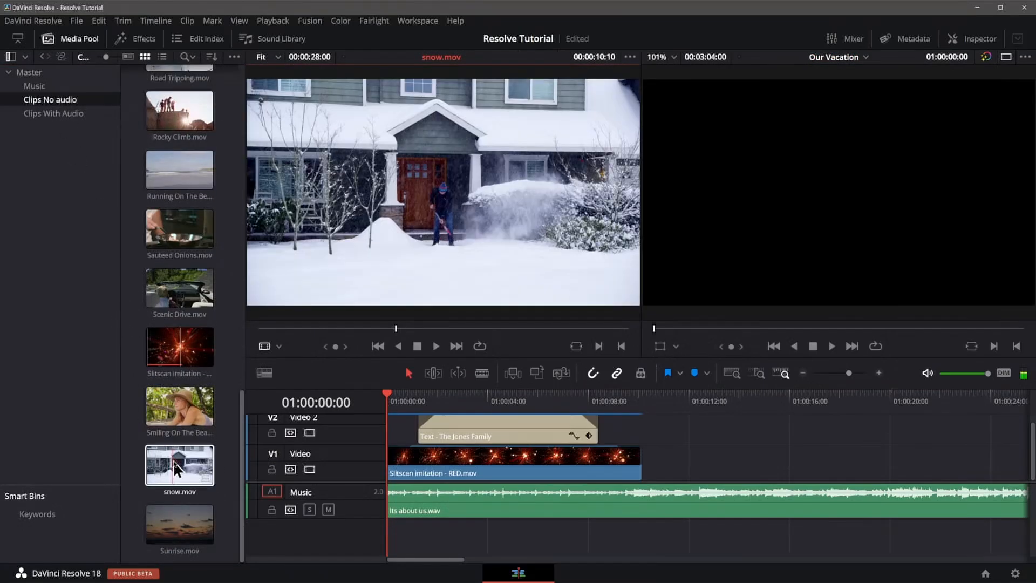
left_click(259, 329)
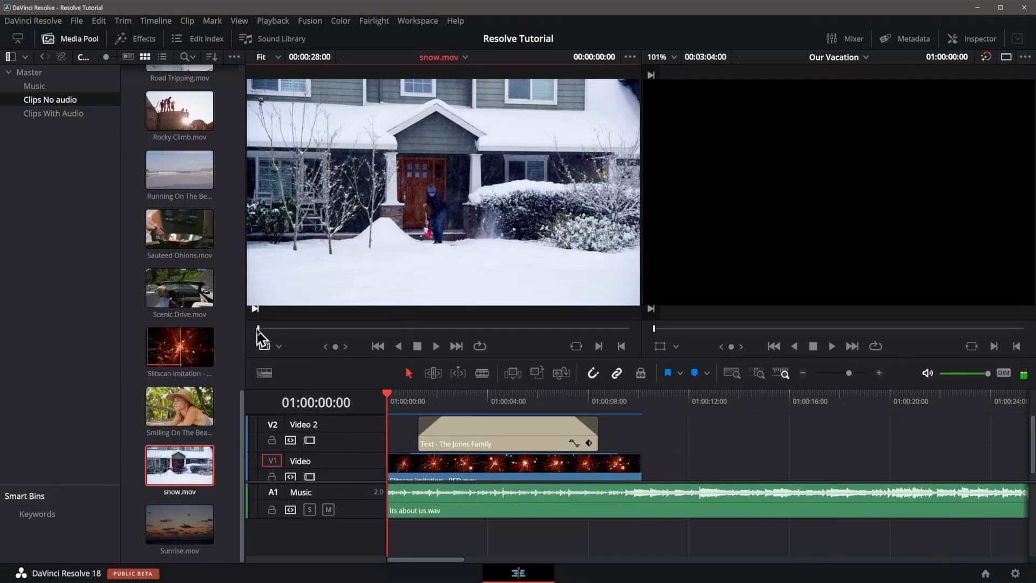
left_click(331, 329)
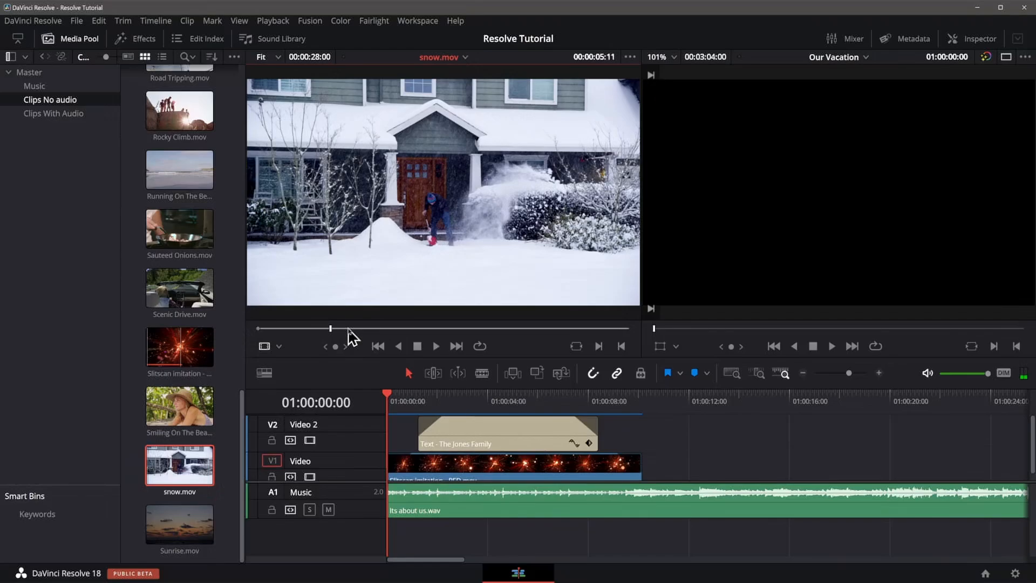
key("o")
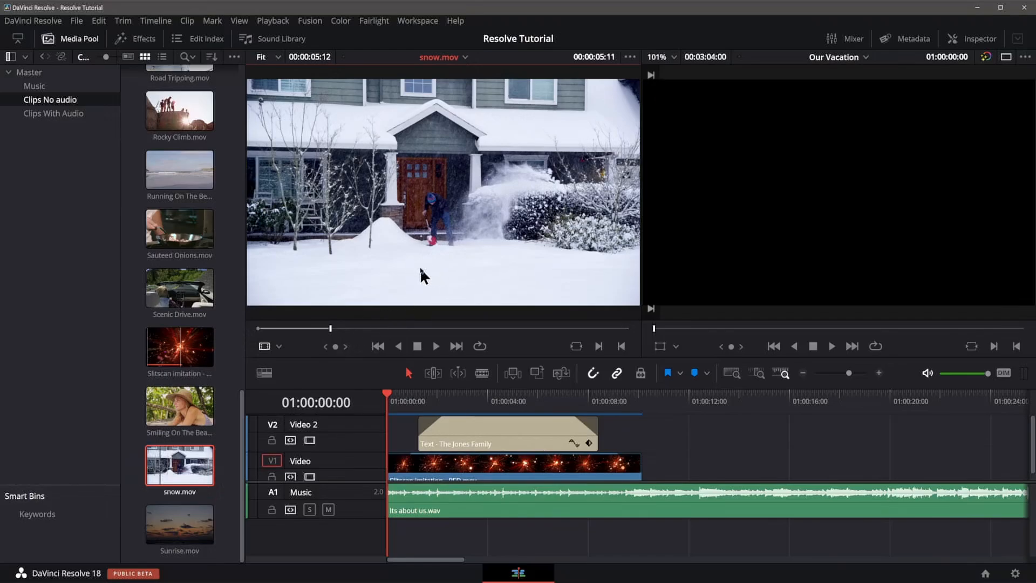
left_click_drag(443, 265, 946, 246)
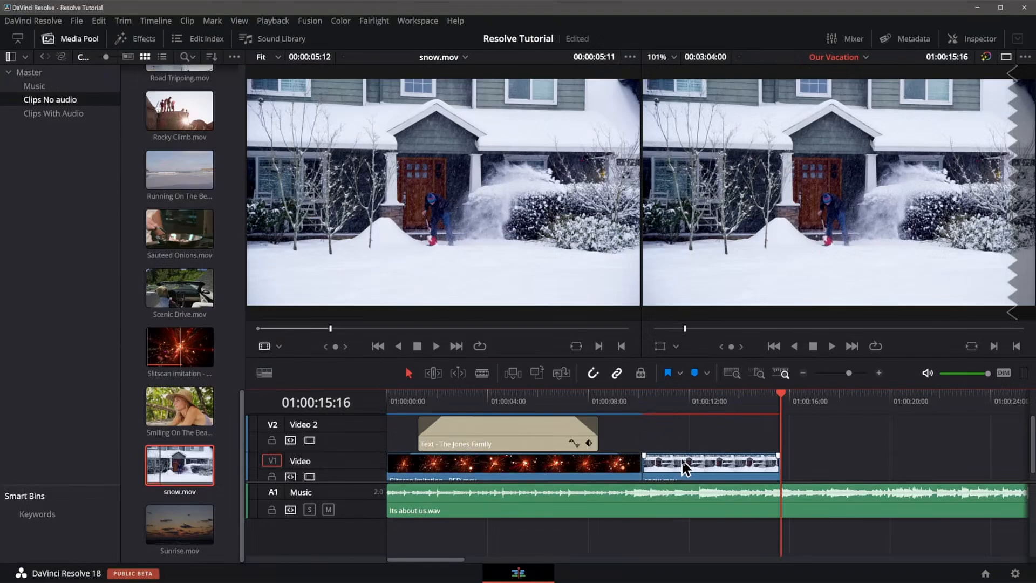
Play through the cut between the Slitscan and snow clips, stepping between the edit points.
scroll(834, 430, "down", 1)
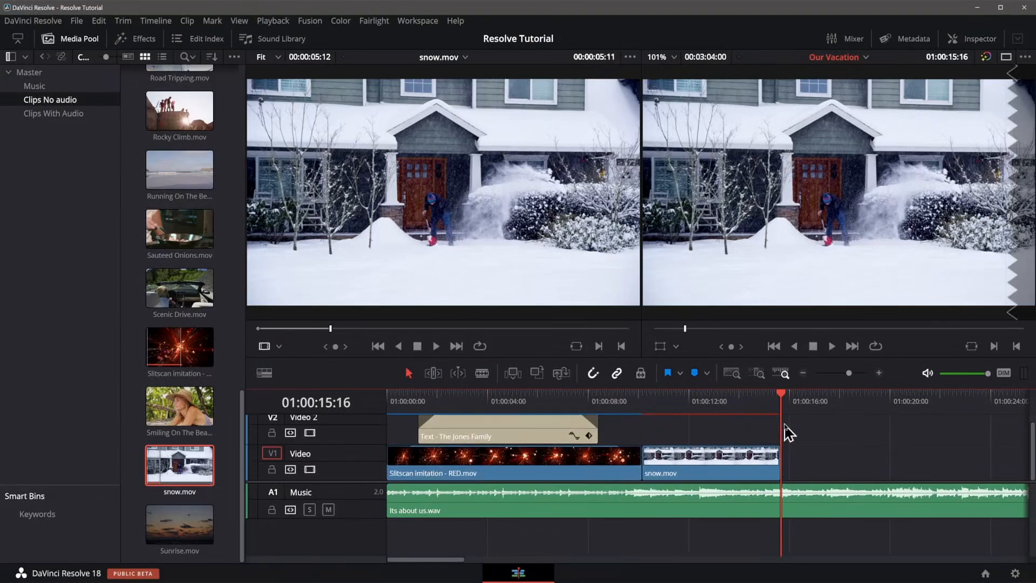
double_click(183, 456)
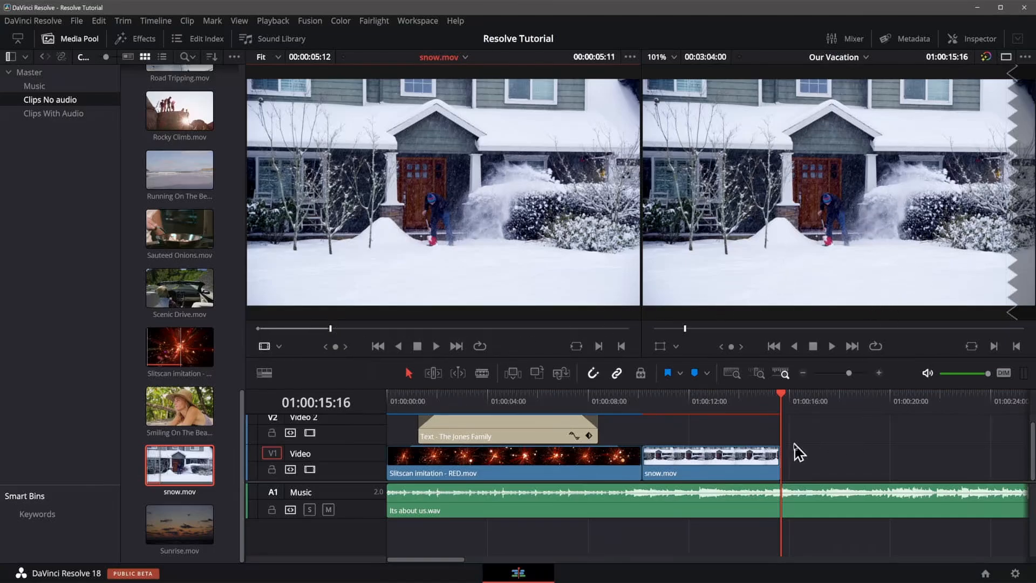
left_click(642, 399)
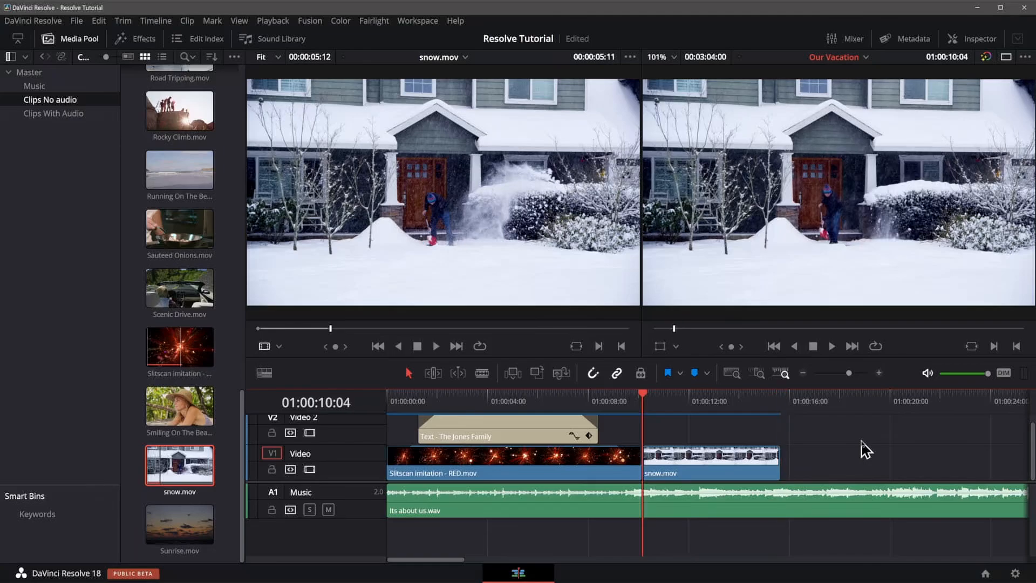
key("Home")
key("Down")
key("Down")
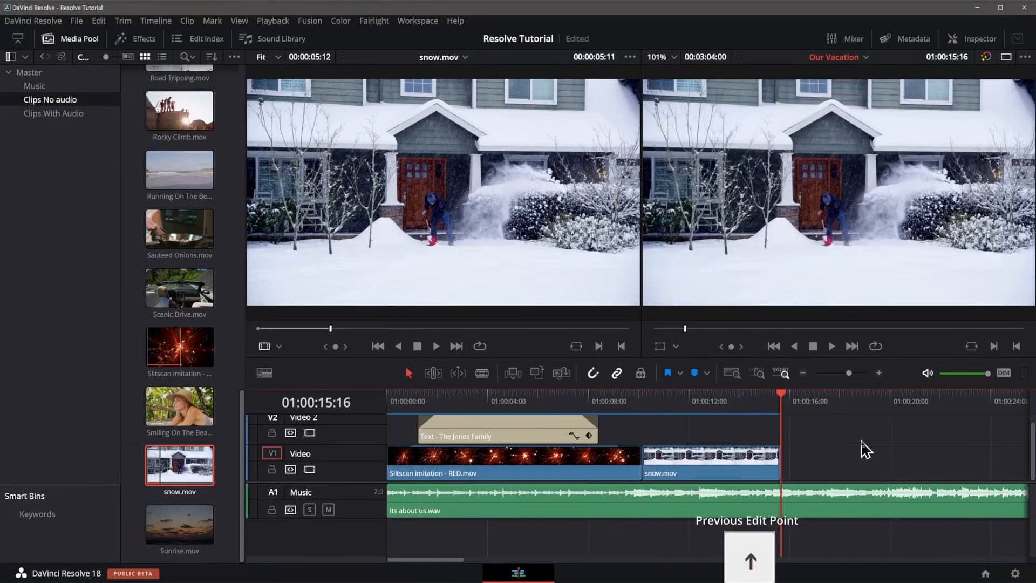
key("space")
key("Up")
key("Up")
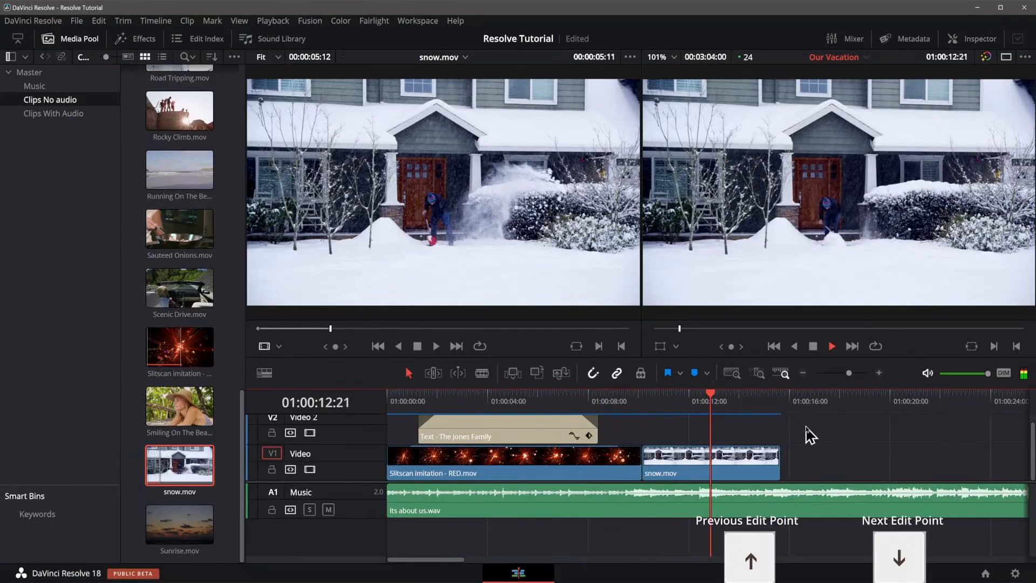
key("space")
key("Up")
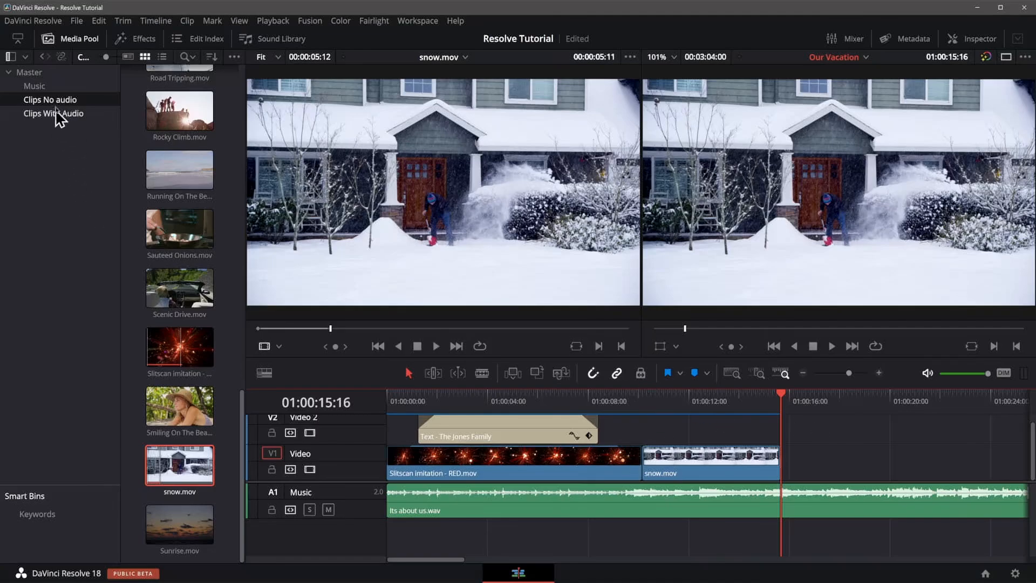
Add a Text title on Video 2 above the snow clip, spanning the clip's length.
left_click(75, 38)
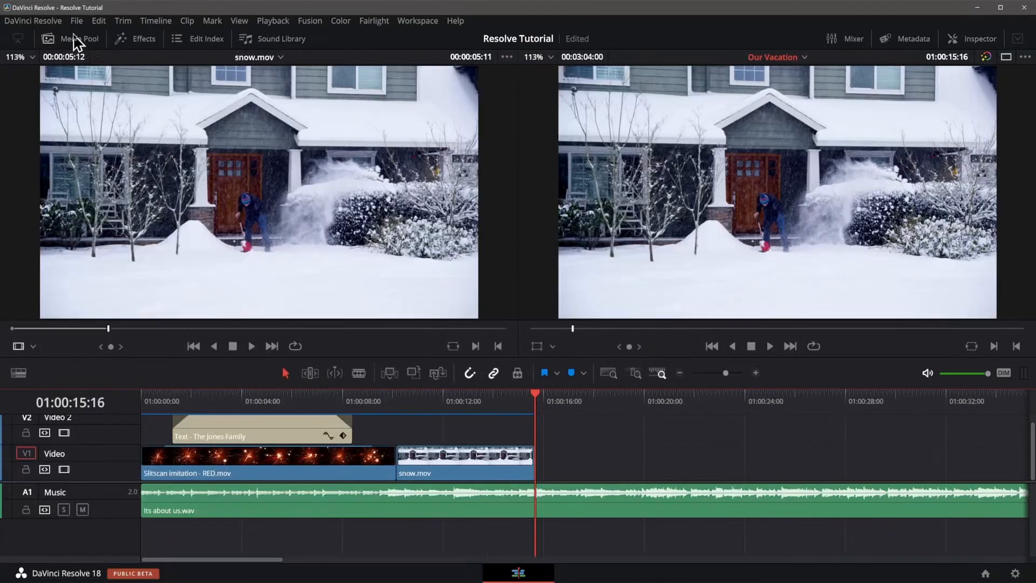
left_click(132, 40)
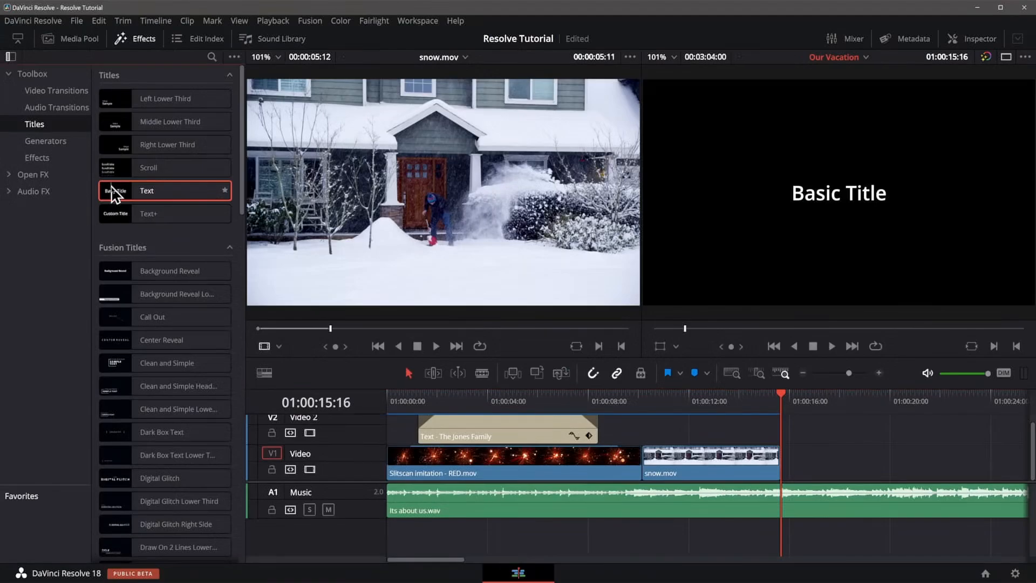
left_click_drag(113, 204, 679, 429)
left_click_drag(761, 432, 779, 432)
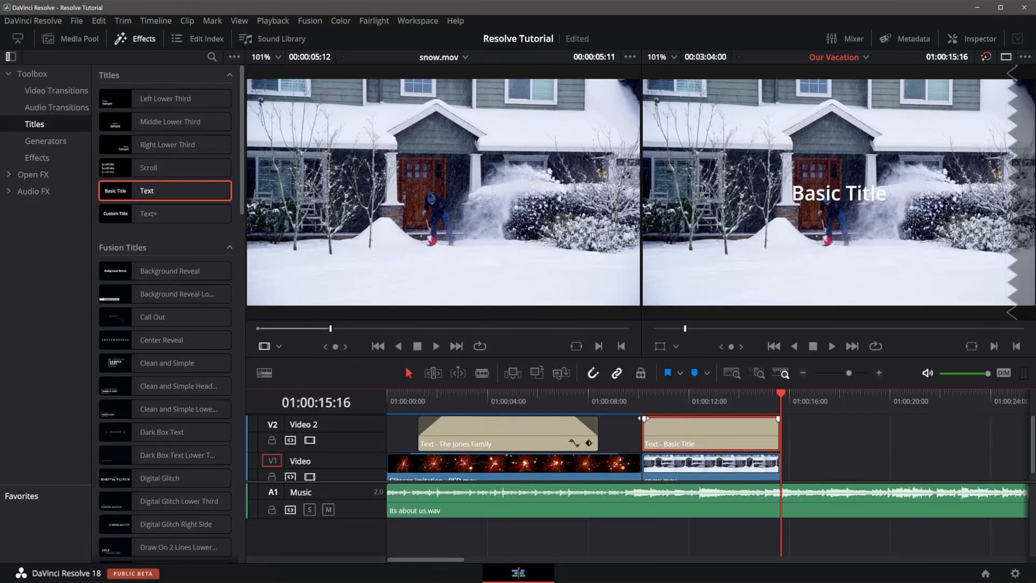
left_click_drag(644, 419, 668, 419)
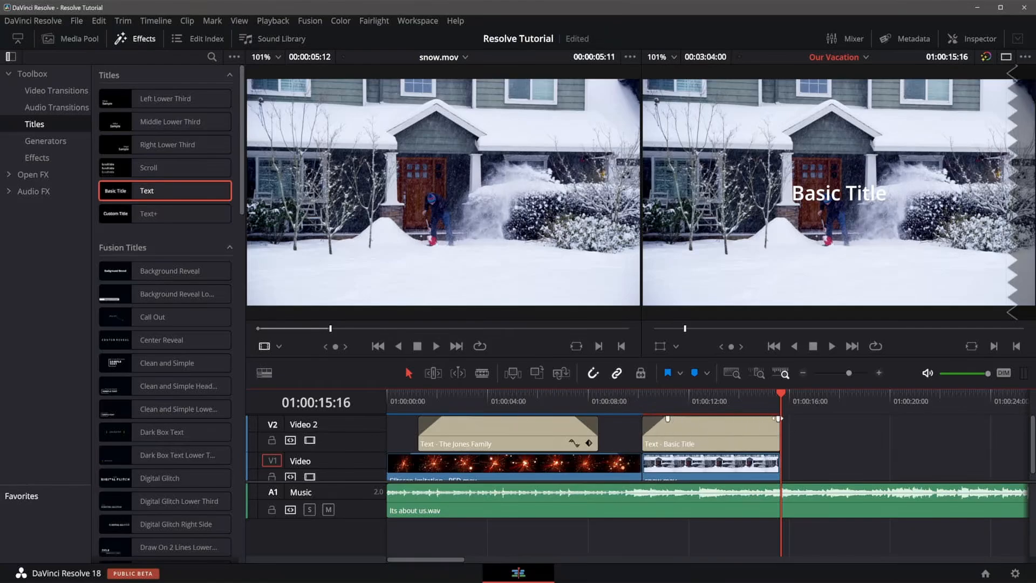
left_click_drag(779, 418, 755, 419)
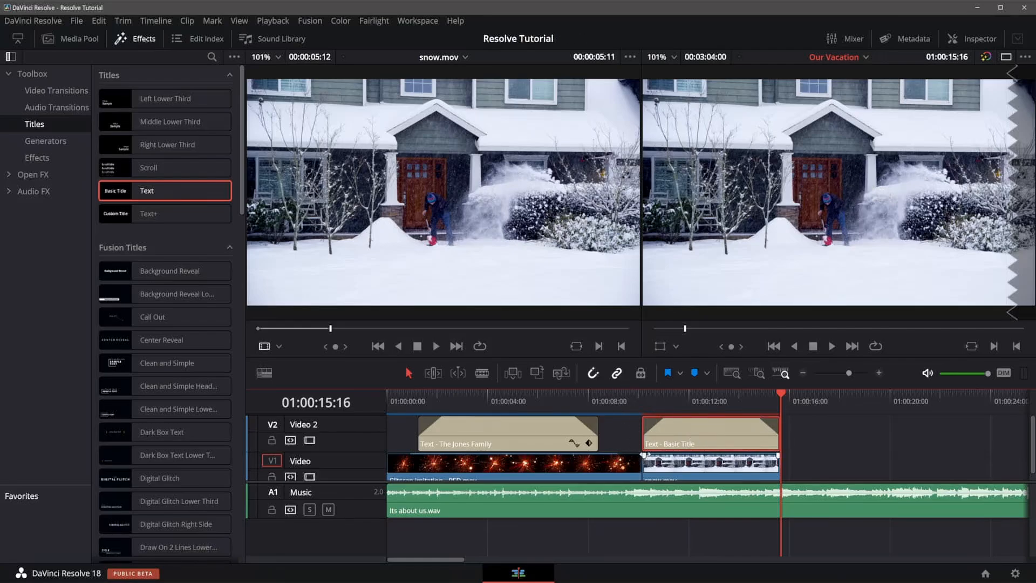
Try to add a 24-frame cross dissolve between the Slitscan and snow clips.
left_click_drag(645, 455, 645, 455)
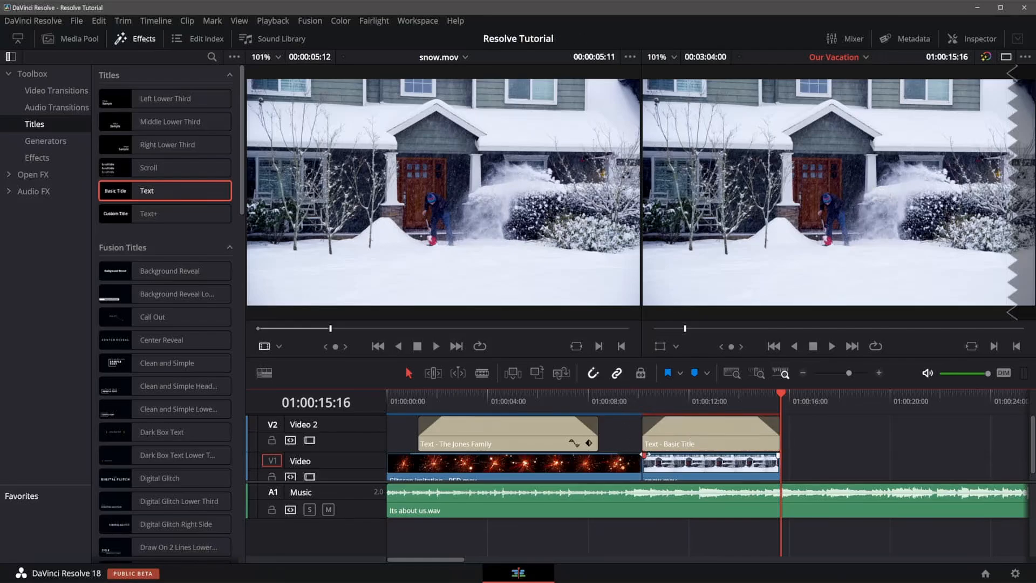
left_click(752, 478)
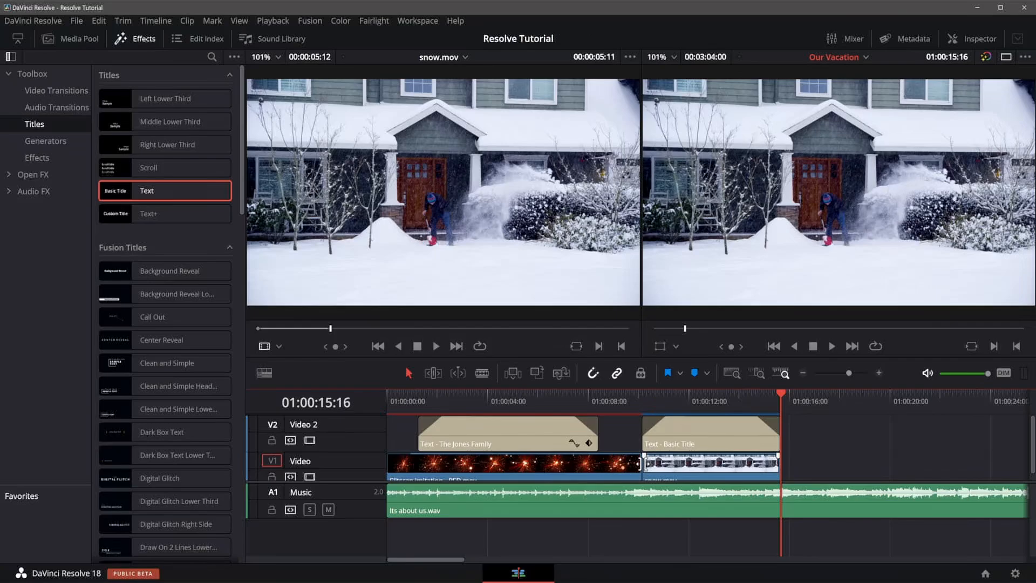
right_click(641, 464)
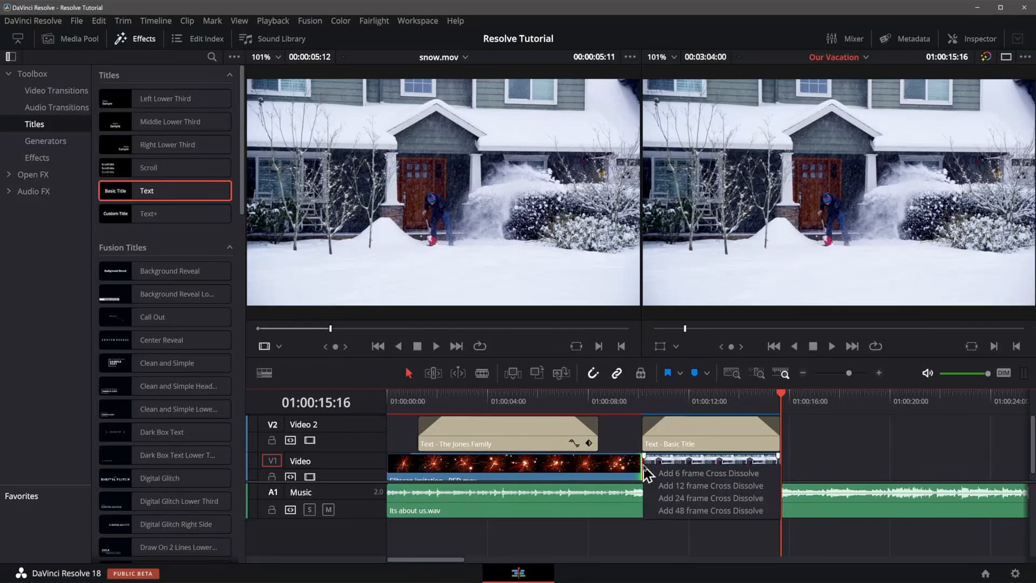
left_click(623, 419)
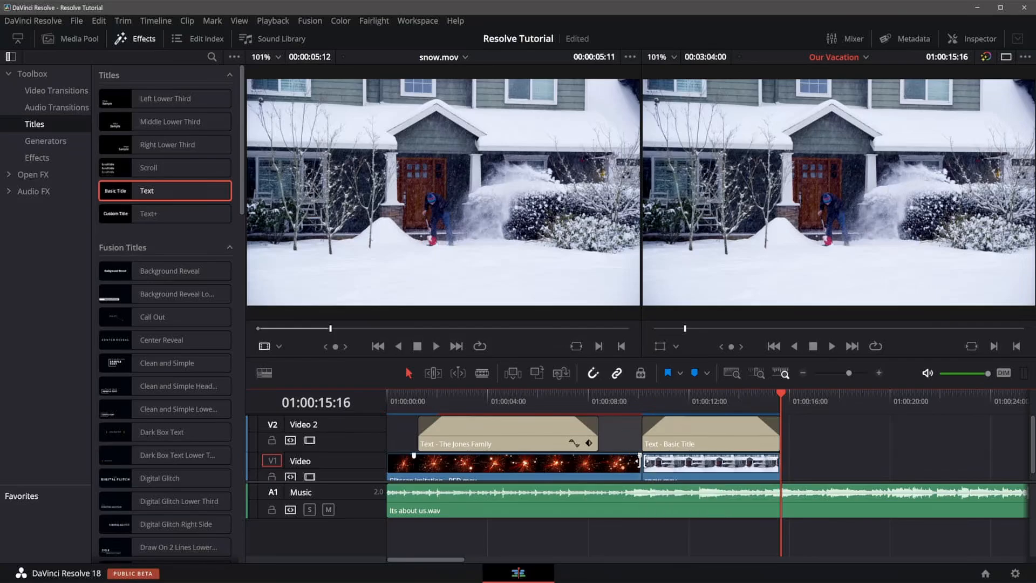
right_click(642, 464)
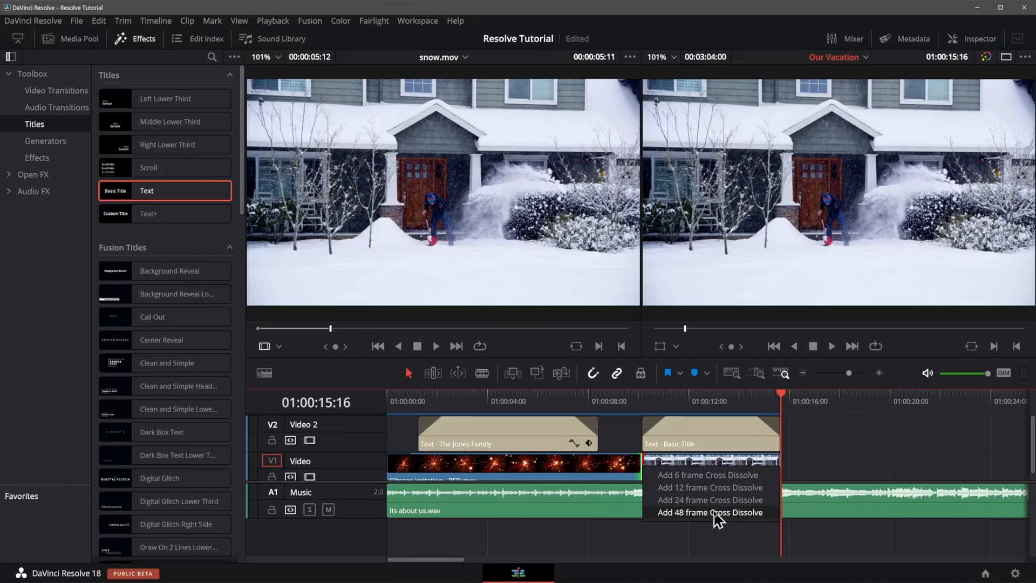
left_click(716, 476)
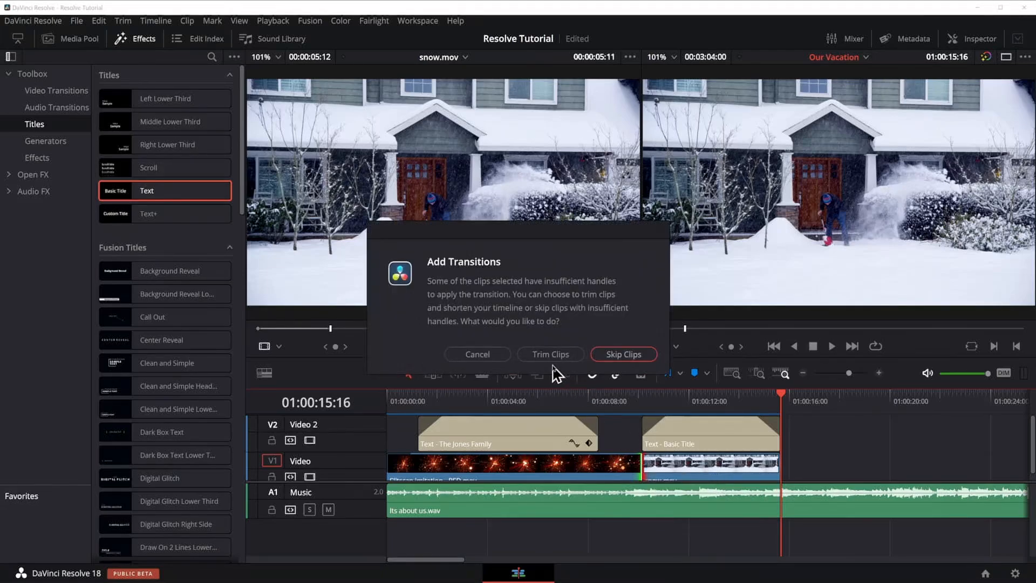
left_click(468, 355)
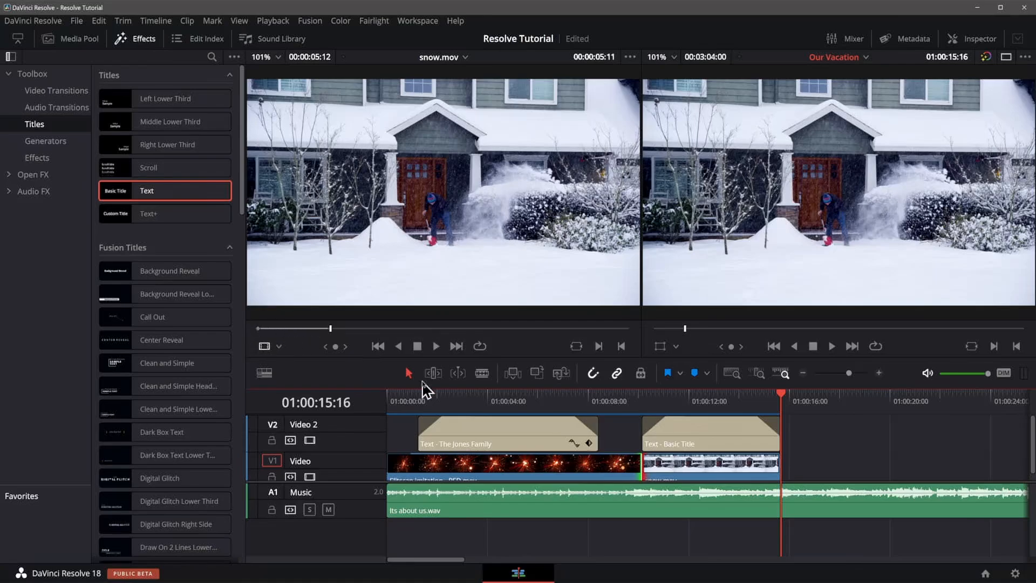
Replace the snow clip with one starting at a 1:00 source in point, and shorten the title to end with it.
left_click(710, 468)
key("Delete")
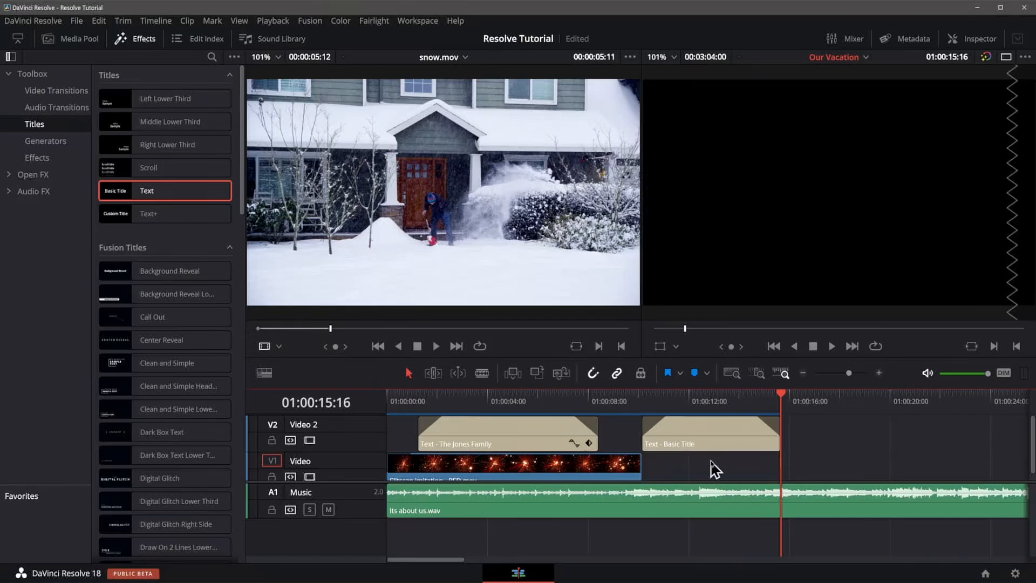
left_click(271, 328)
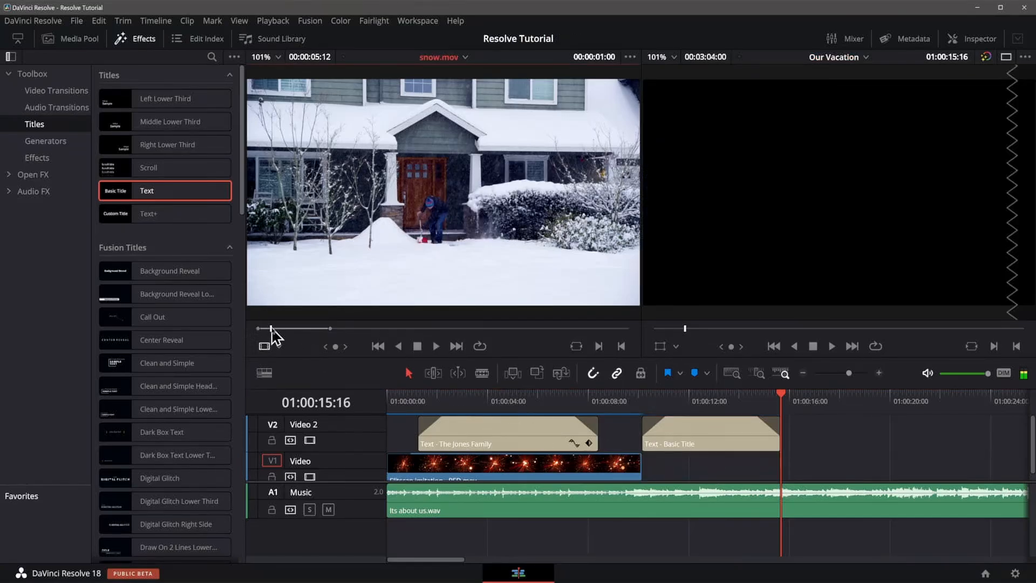
key("i")
left_click_drag(450, 265, 972, 241)
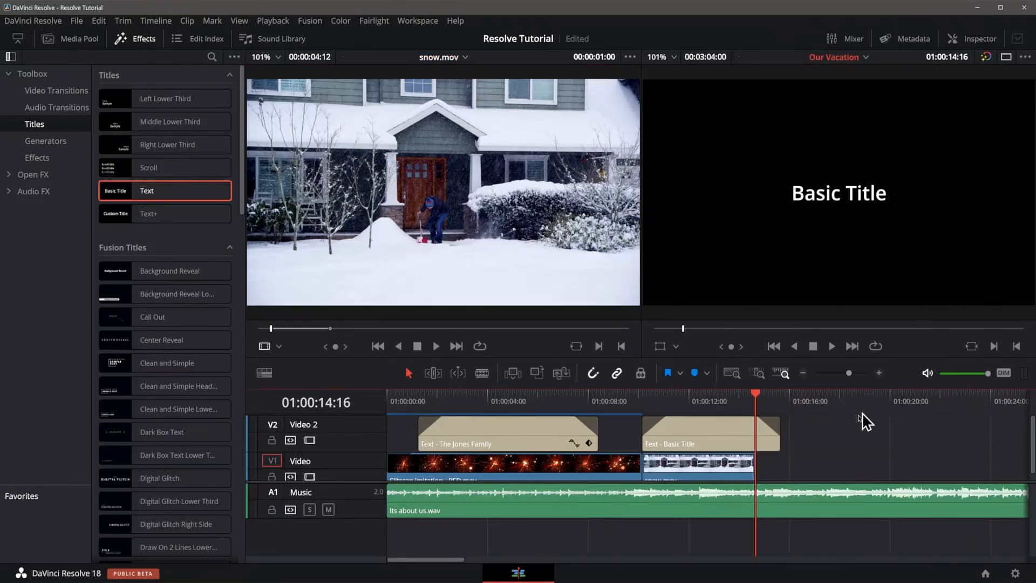
left_click_drag(779, 435, 755, 438)
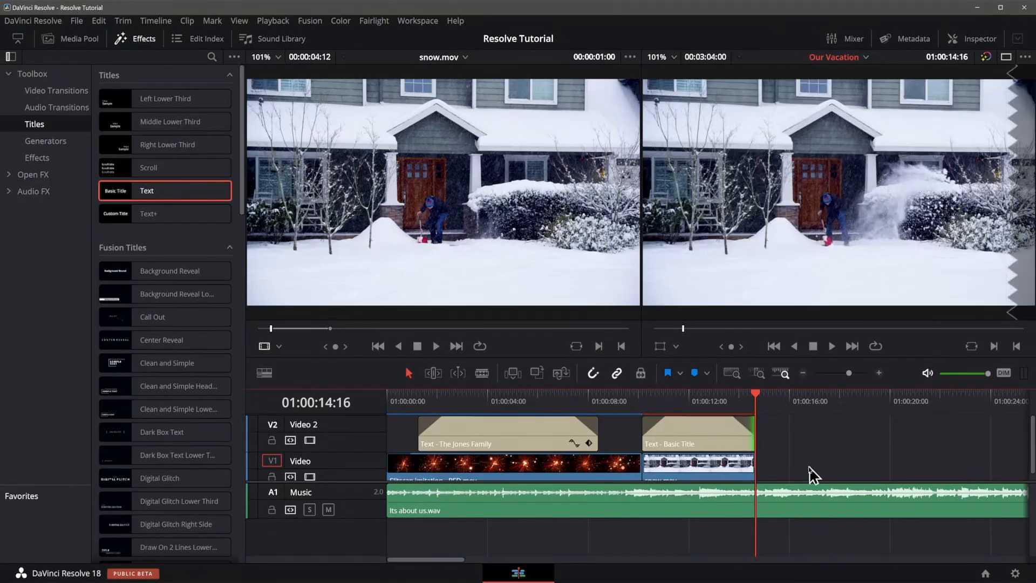
Add a 12-frame cross dissolve between the Slitscan and snow clips.
left_click(681, 458)
right_click(640, 465)
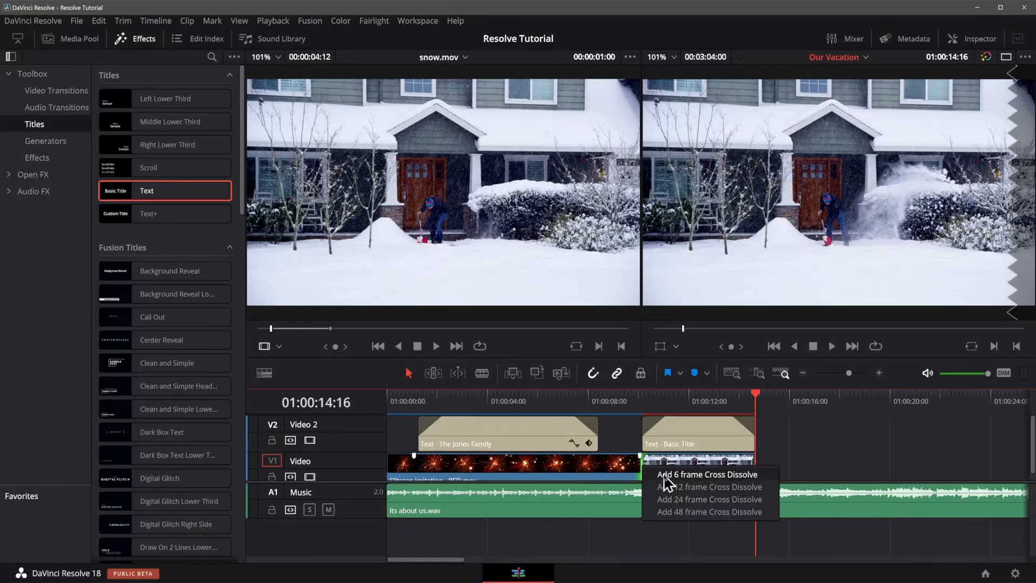
left_click(664, 475)
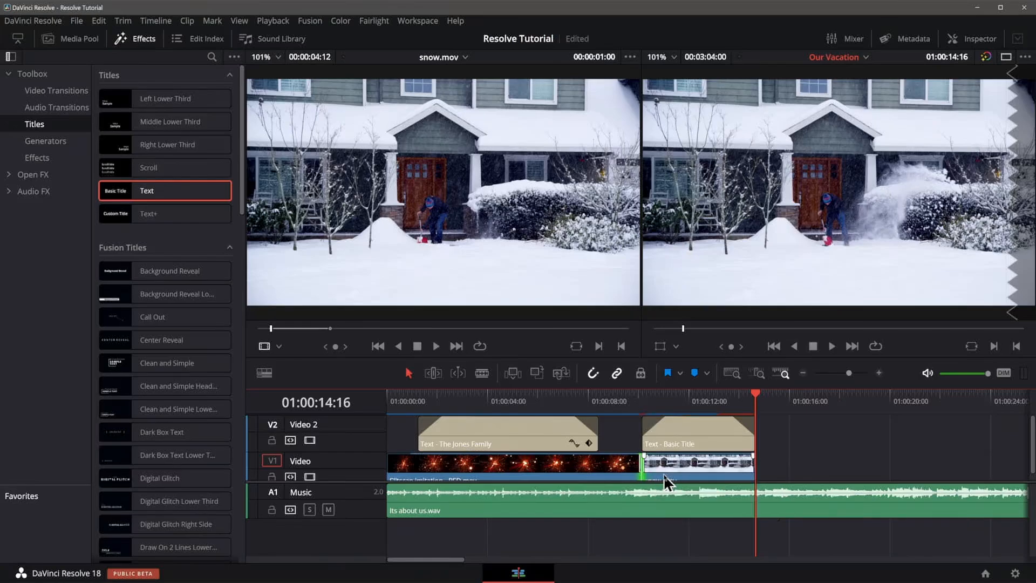
Play the timeline across the new cross dissolve to review it.
left_click(639, 398)
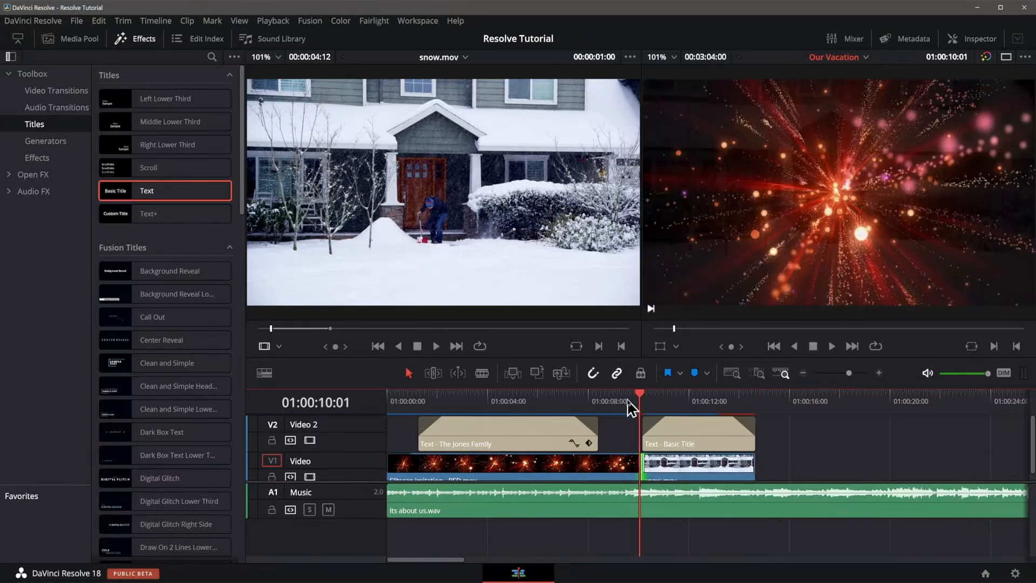
key("space")
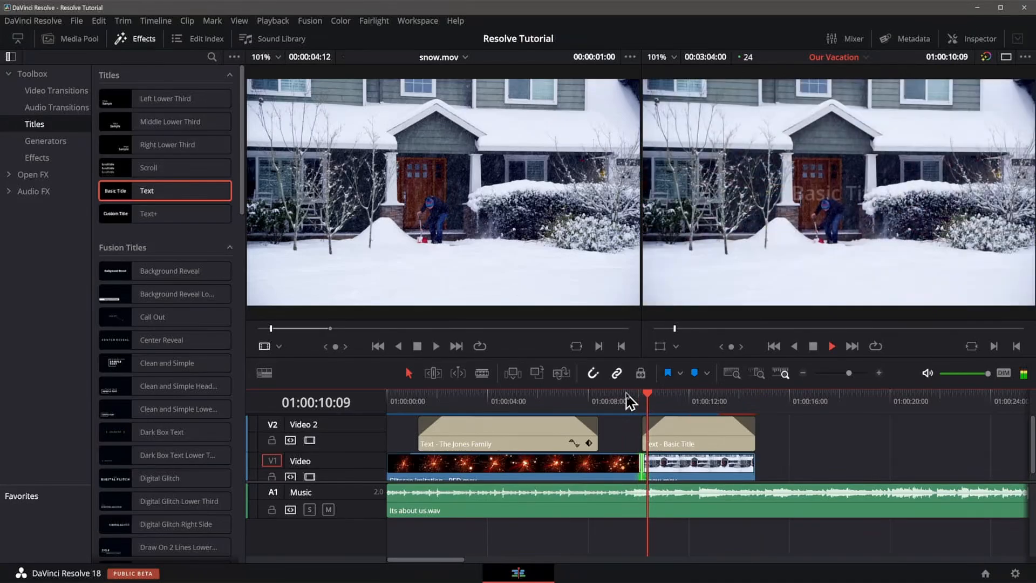
left_click(637, 400)
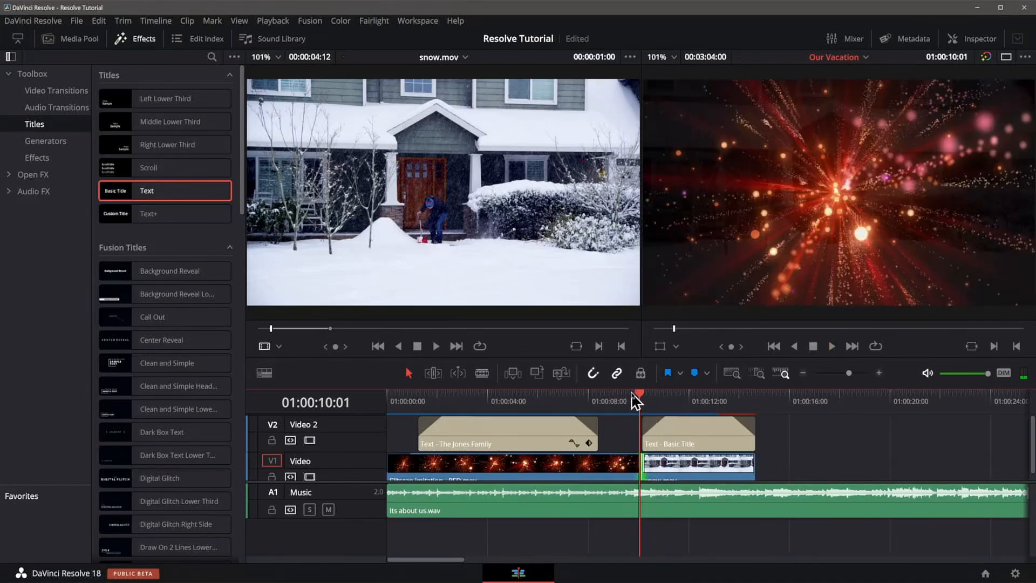
Change the transition between the Slitscan and snow clips to a 48-frame cross dissolve.
key("space")
key("space")
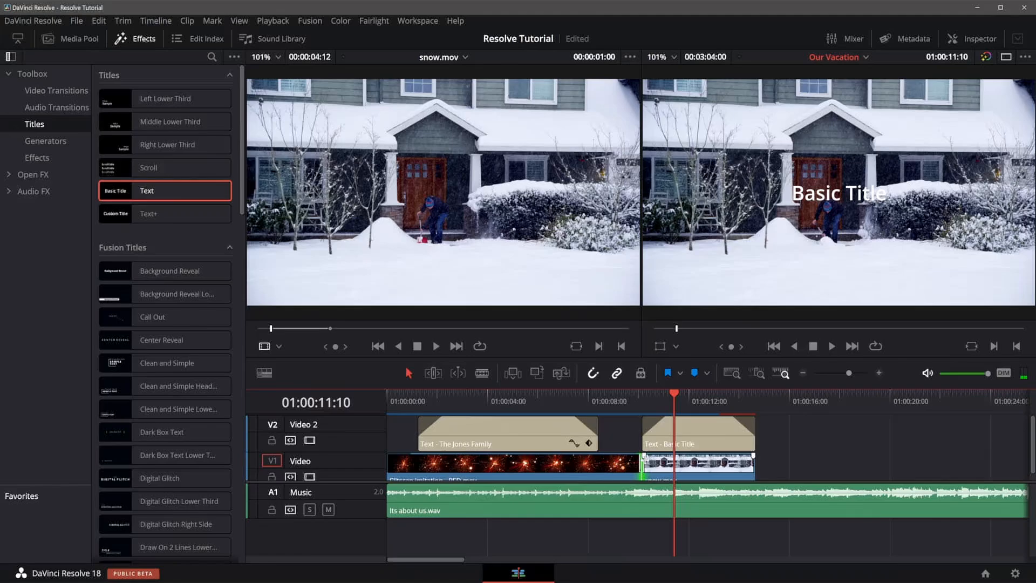
right_click(642, 473)
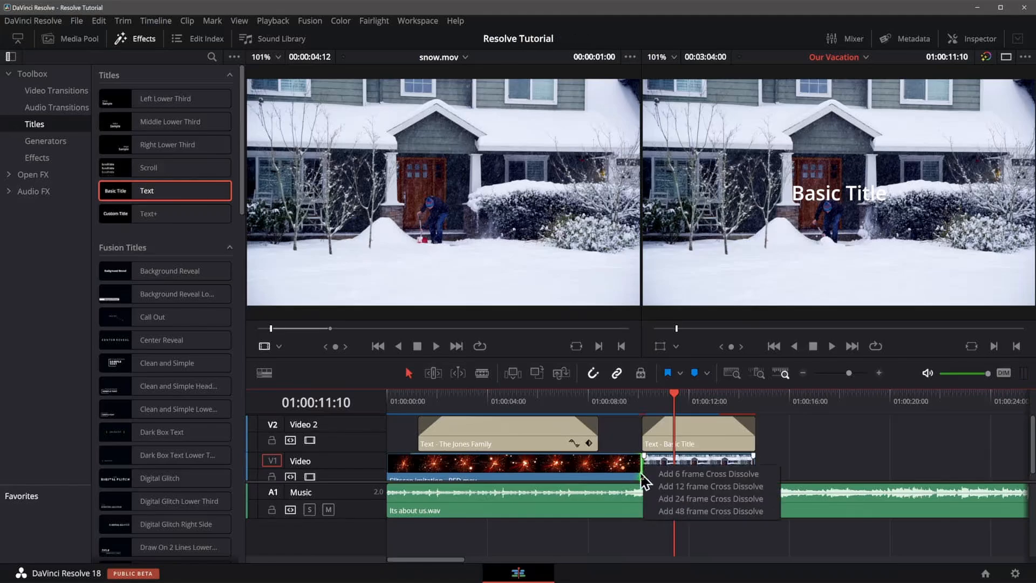
left_click(655, 512)
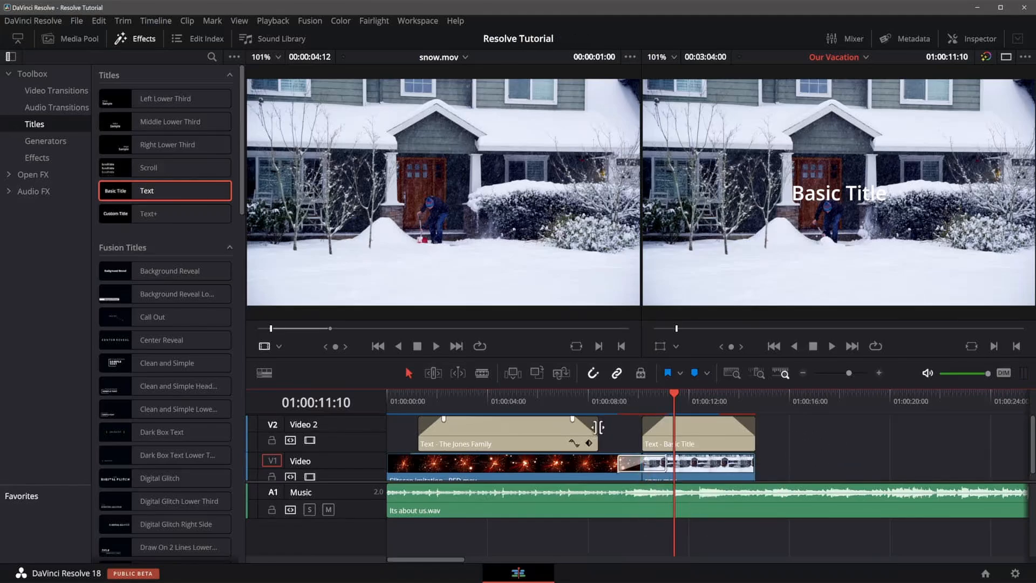
Play the timeline from before the transition to review the dissolve.
left_click(610, 400)
left_click(576, 400)
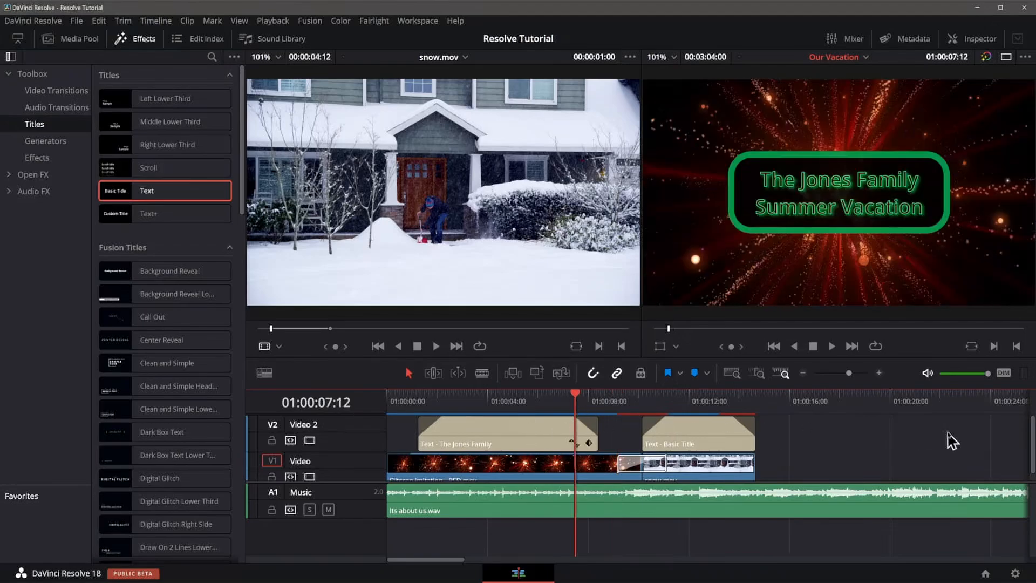
key("space")
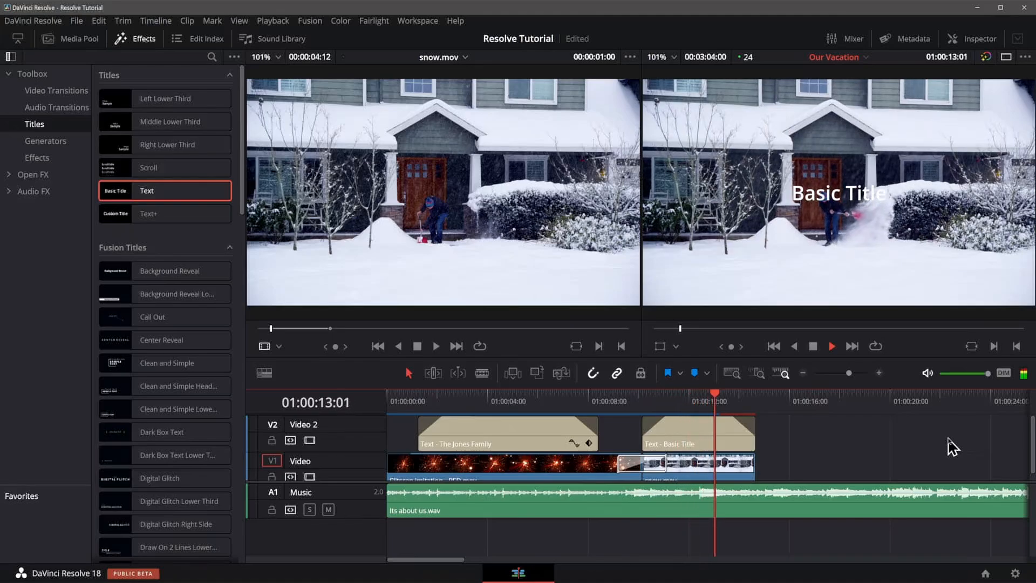
key("space")
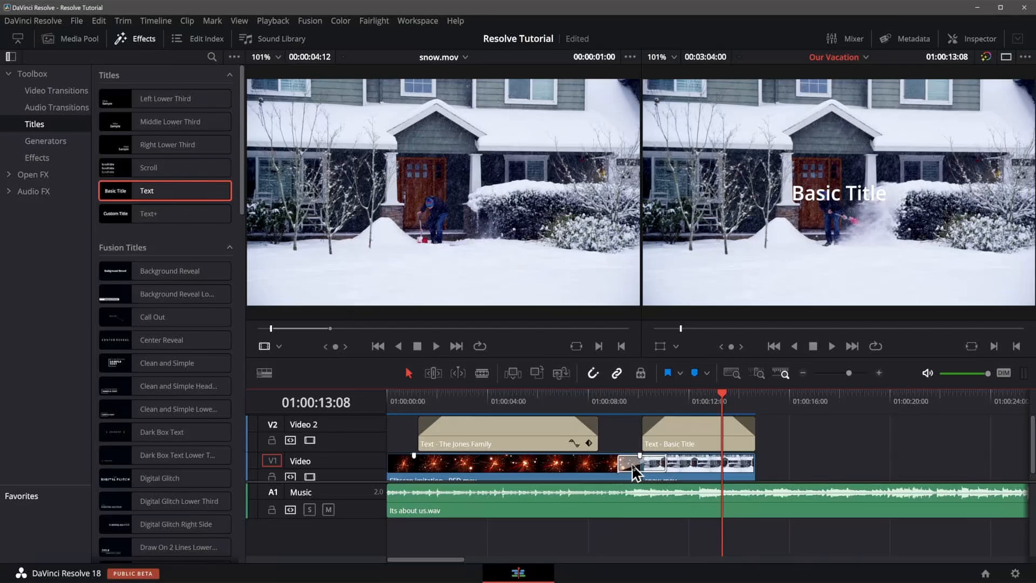
Delete the snow clip and its transition from the timeline.
left_click(633, 466)
left_click_drag(618, 462, 615, 463)
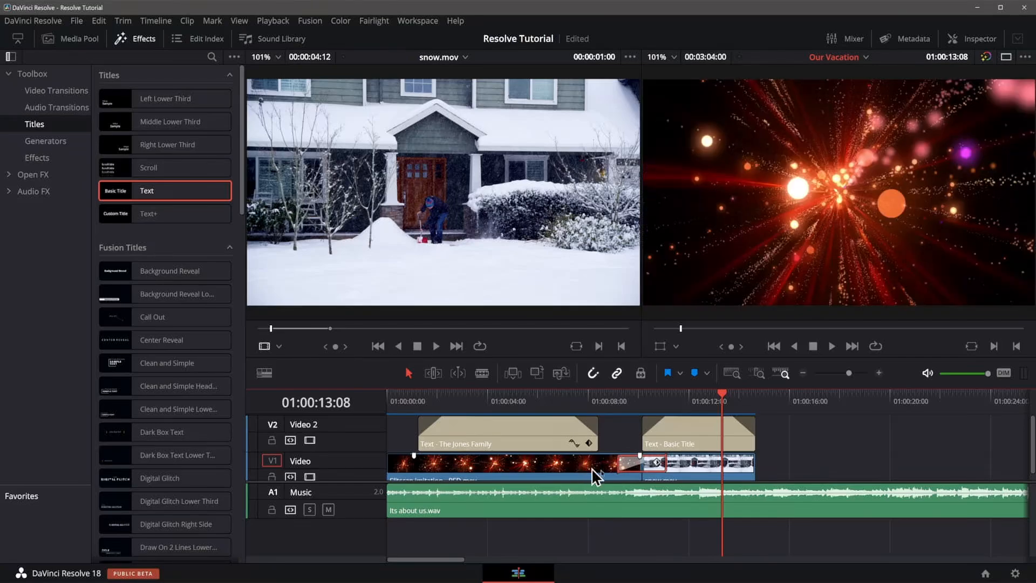
left_click(687, 464)
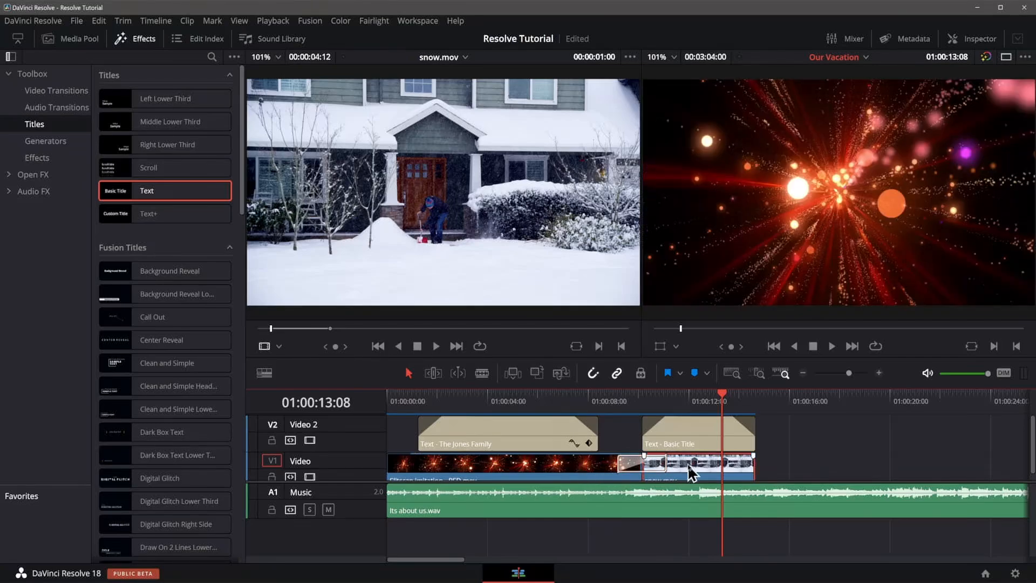
key("Delete")
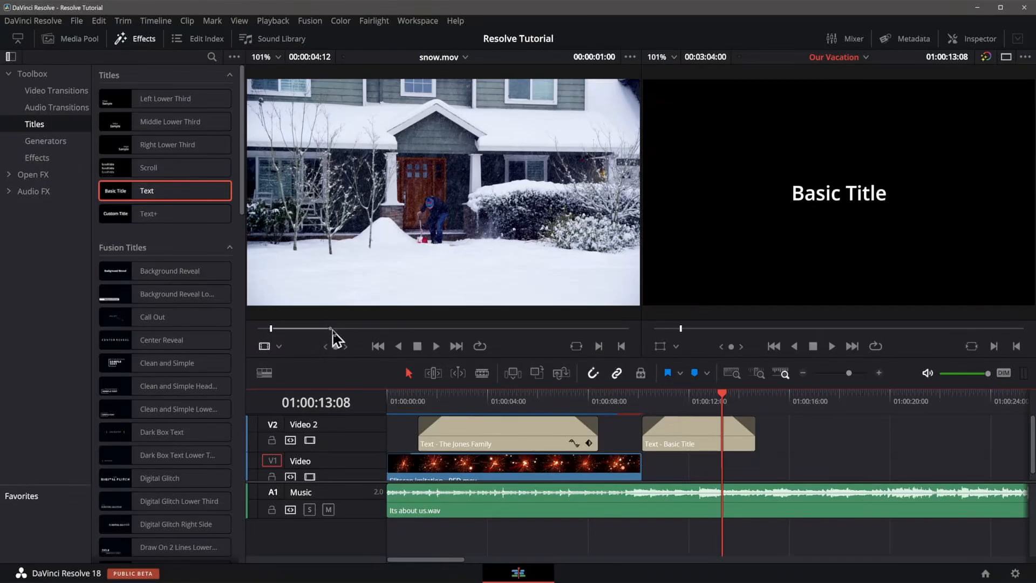
Place a snow.mov range from 00:00:03:07 to 00:00:12:06 after the Slitscan clip and extend the second title to its end.
left_click(301, 329)
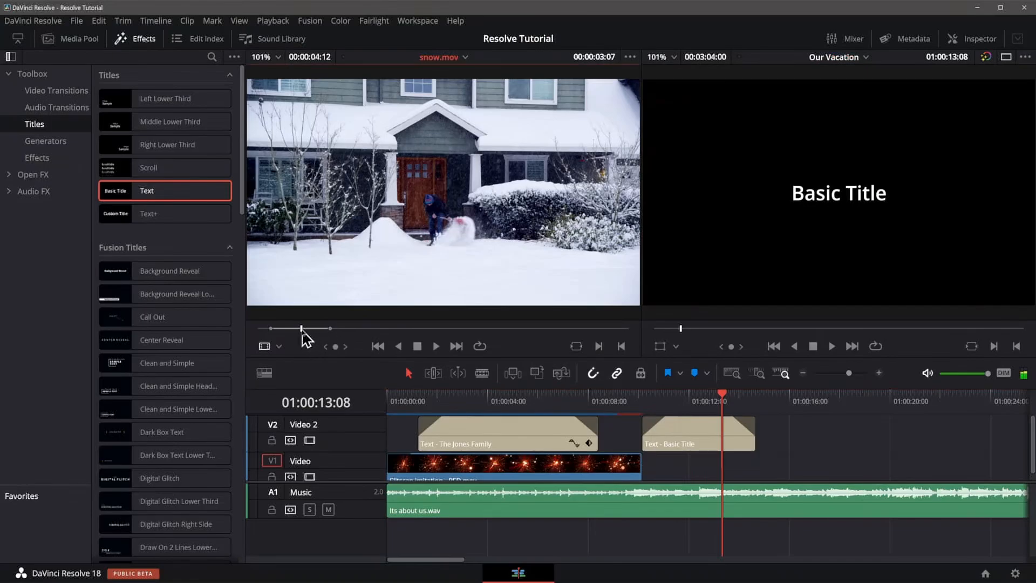
key("i")
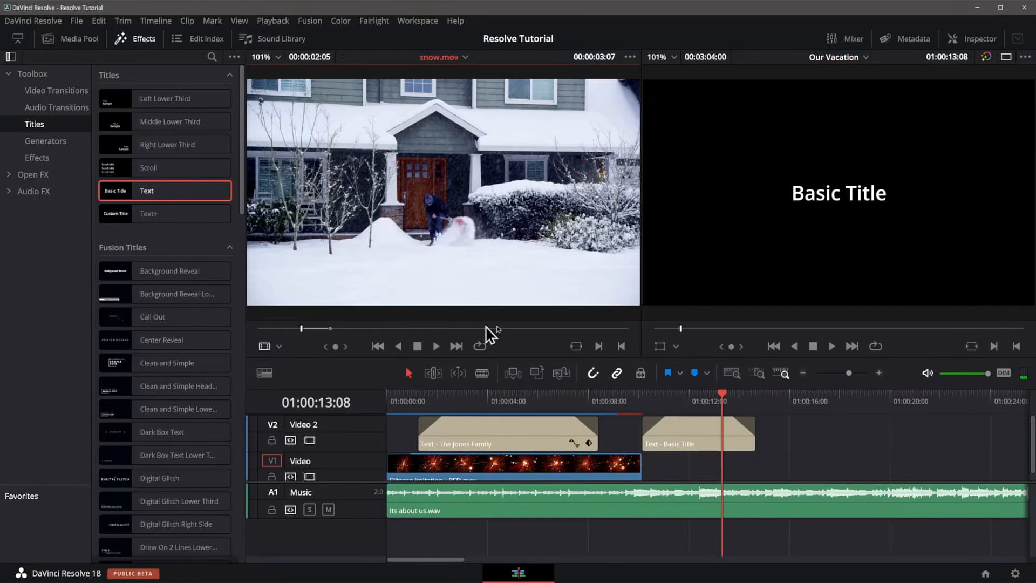
left_click(421, 329)
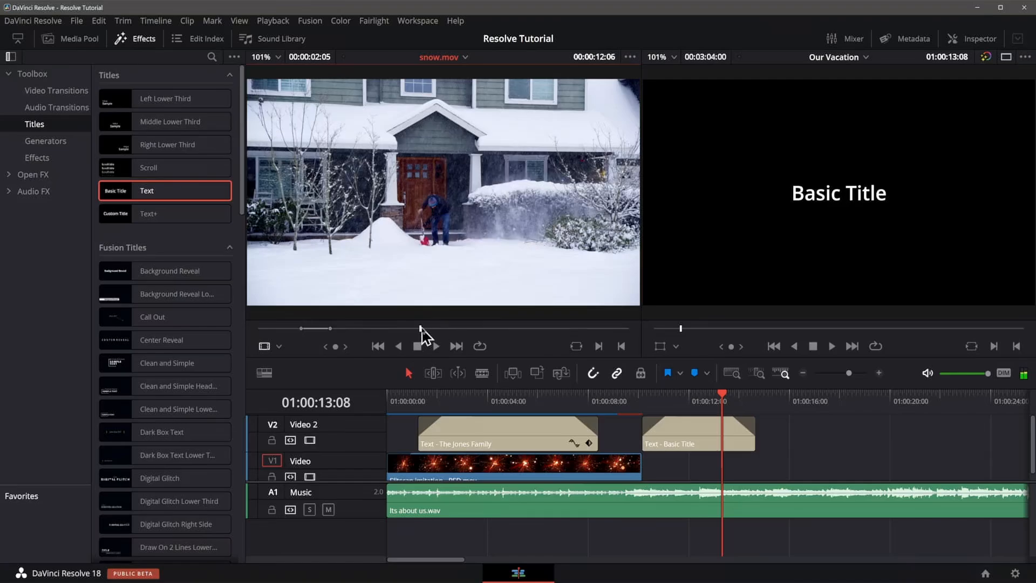
key("o")
left_click_drag(439, 274, 952, 252)
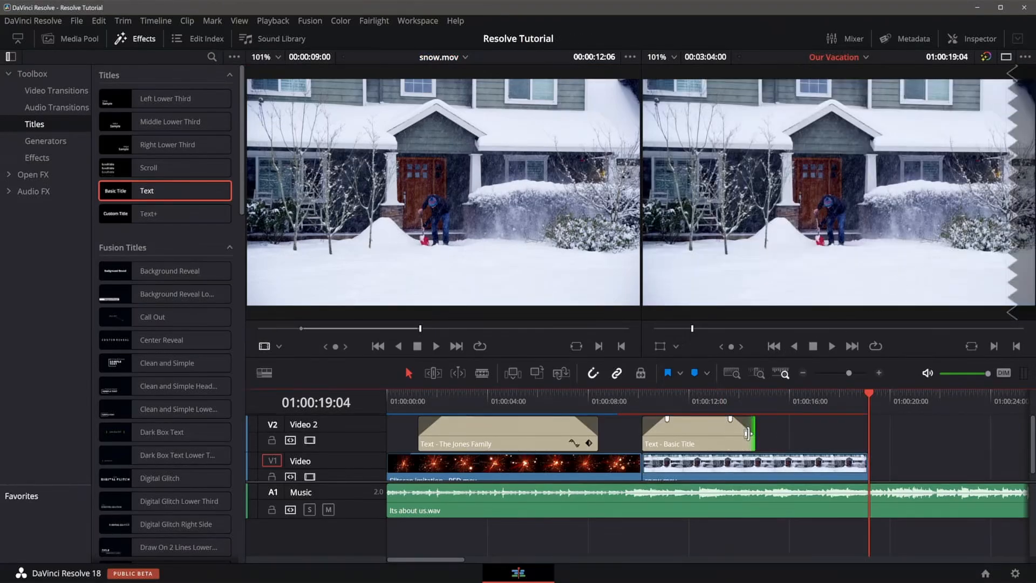
left_click_drag(748, 432, 867, 432)
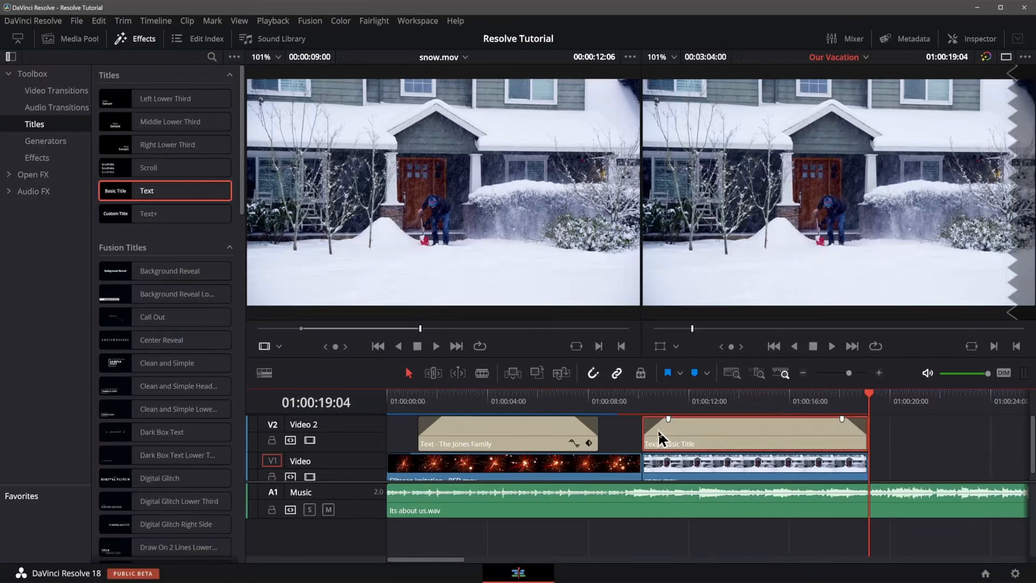
Add a 48-frame cross dissolve between the Slitscan and snow clips and lengthen it to about 6 seconds 14 frames.
right_click(642, 466)
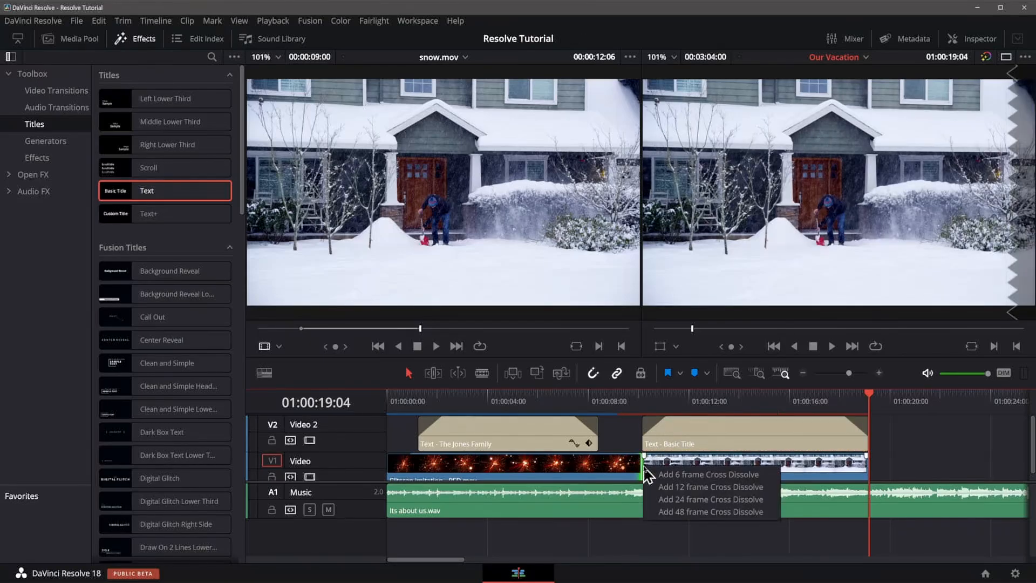
left_click(659, 511)
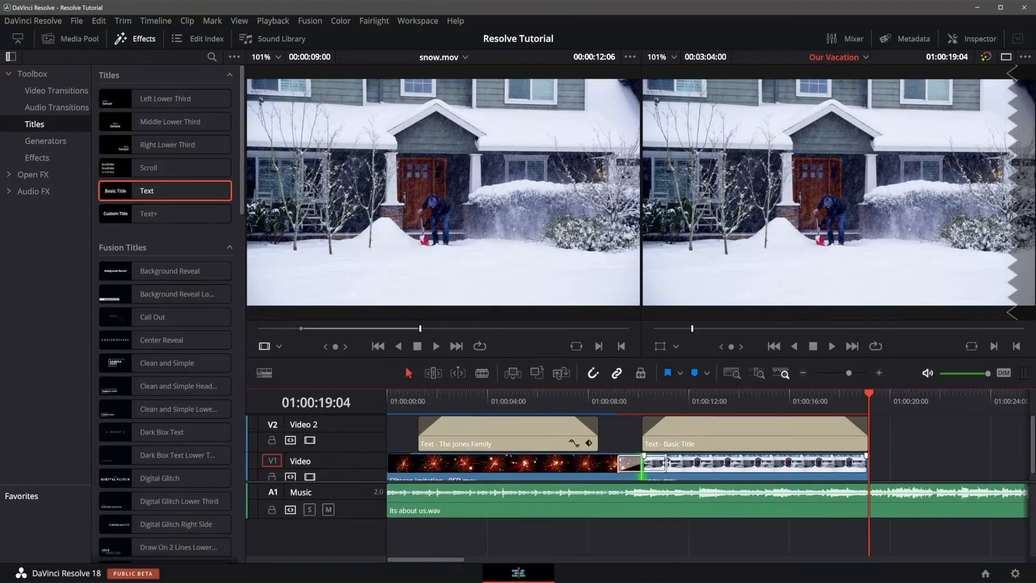
left_click_drag(656, 462, 794, 464)
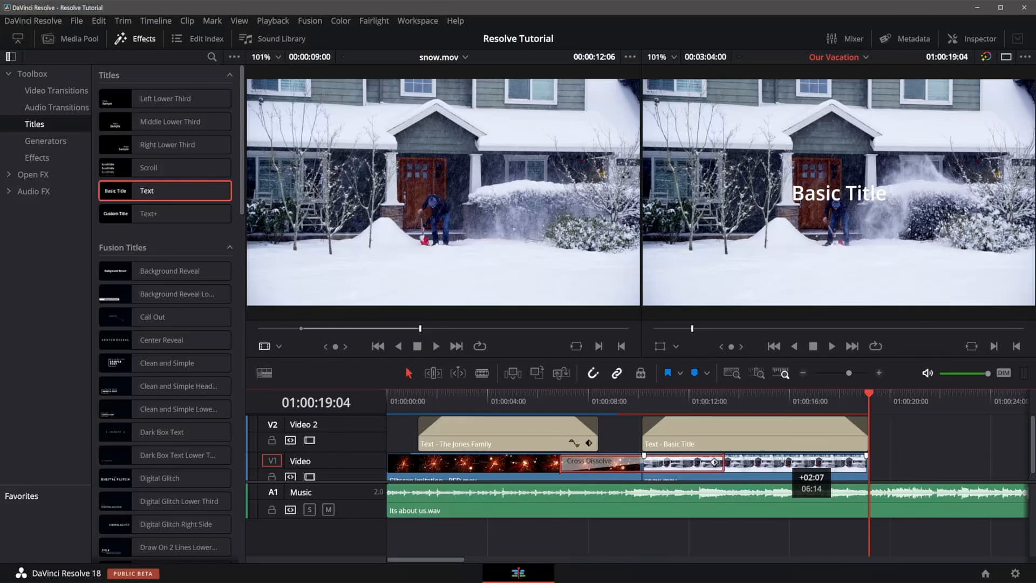
left_click_drag(783, 460, 782, 460)
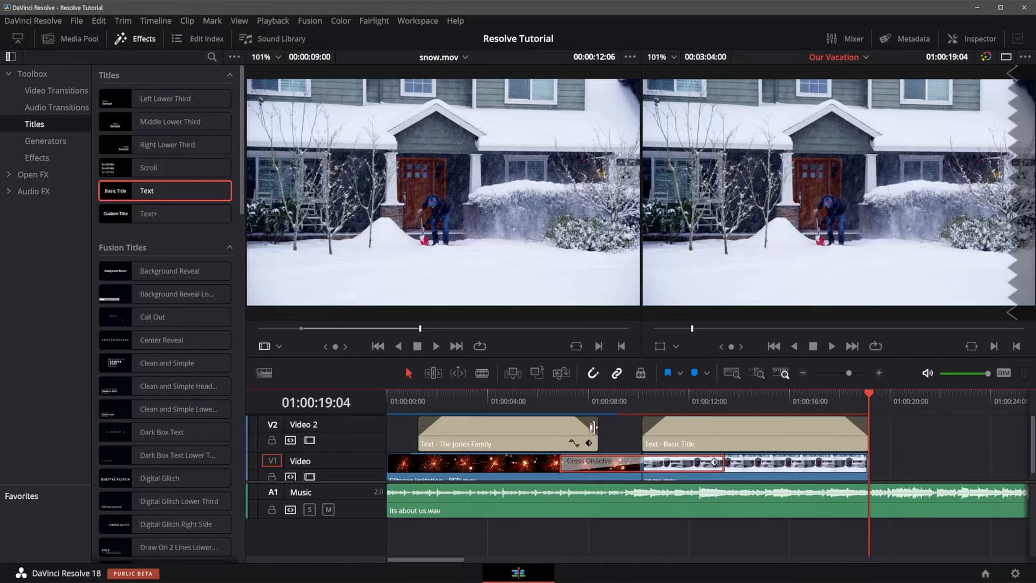
Play the timeline from about 01:00:05 to review the longer dissolve.
left_click(536, 403)
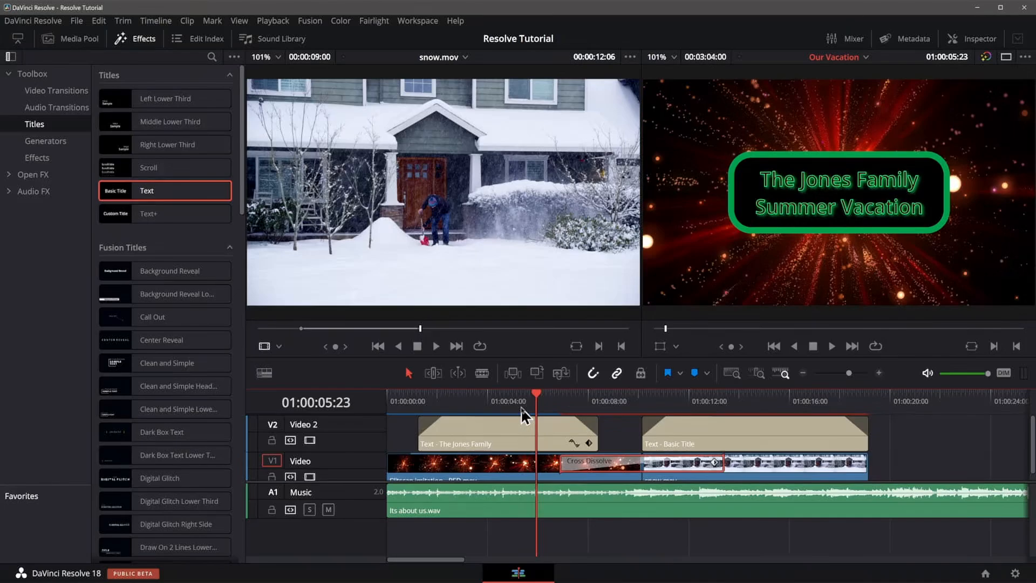
key("space")
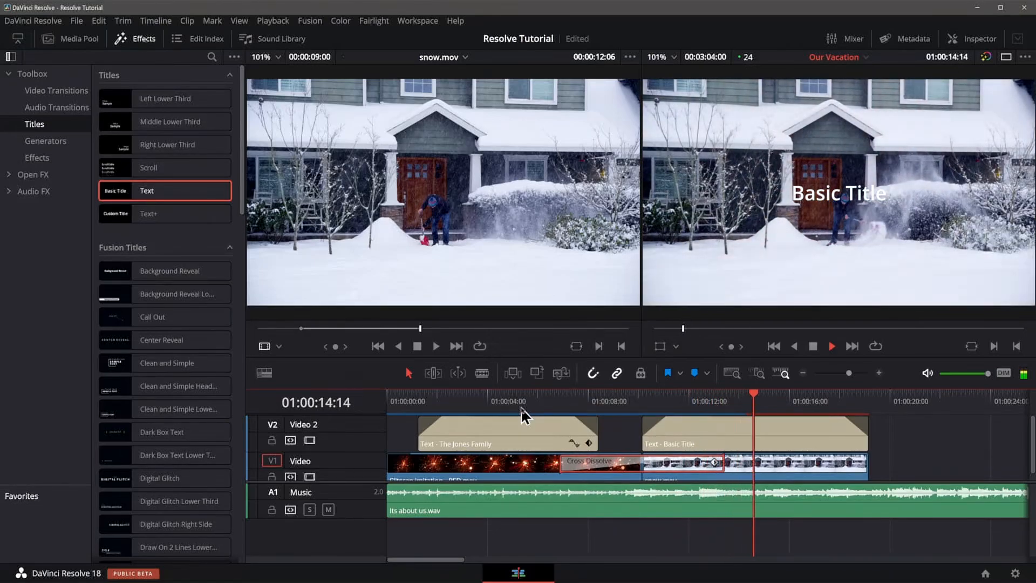
key("space")
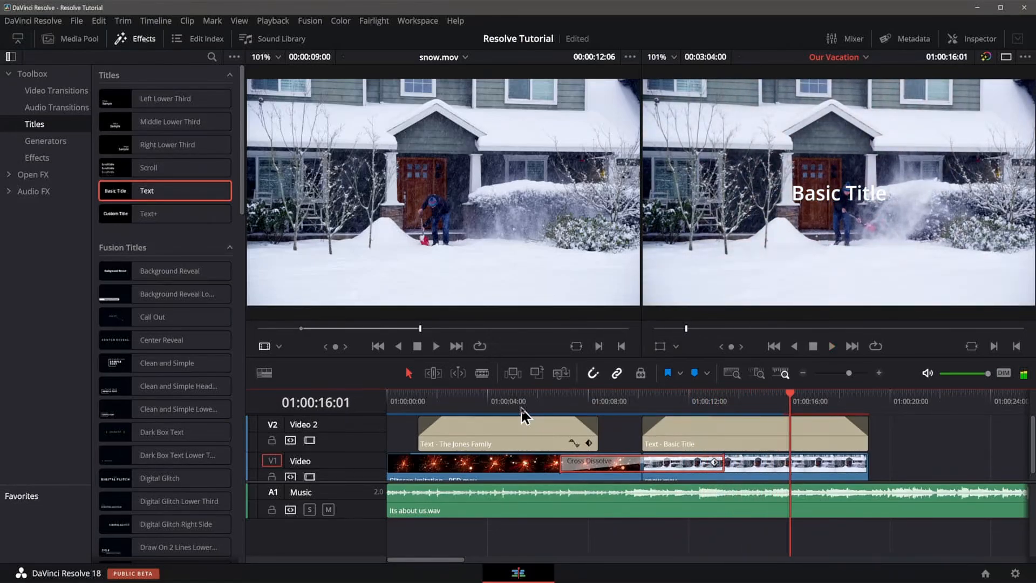
Trim the second title at both ends so it runs from about 01:00:13 to 01:00:17.
left_click(744, 442)
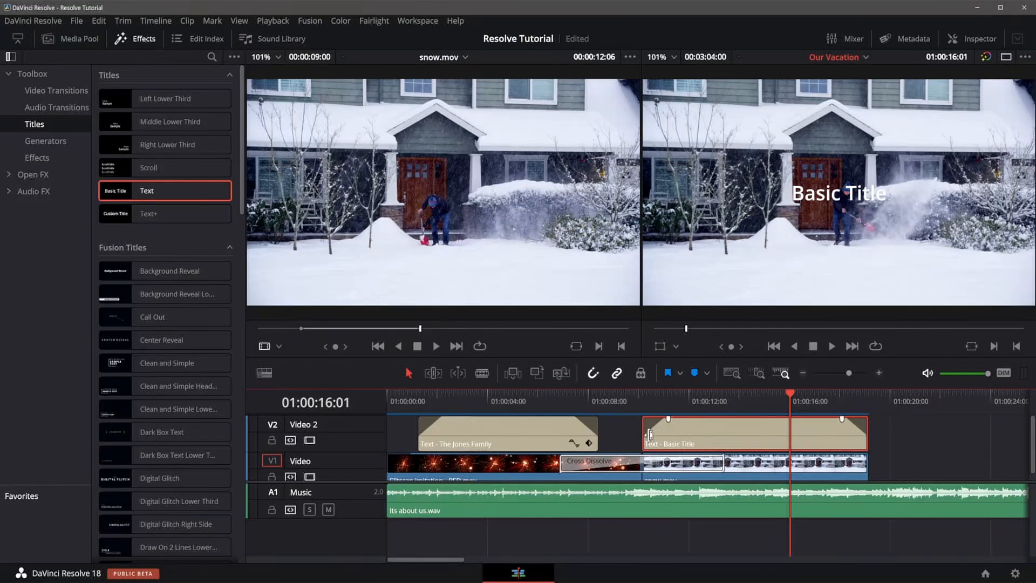
left_click_drag(651, 433, 726, 435)
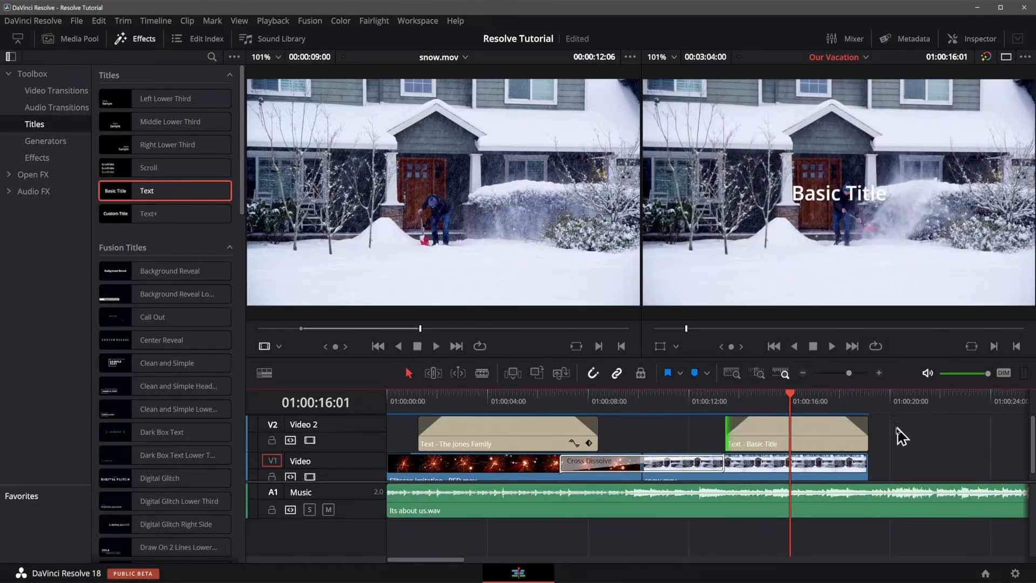
left_click_drag(867, 433, 839, 434)
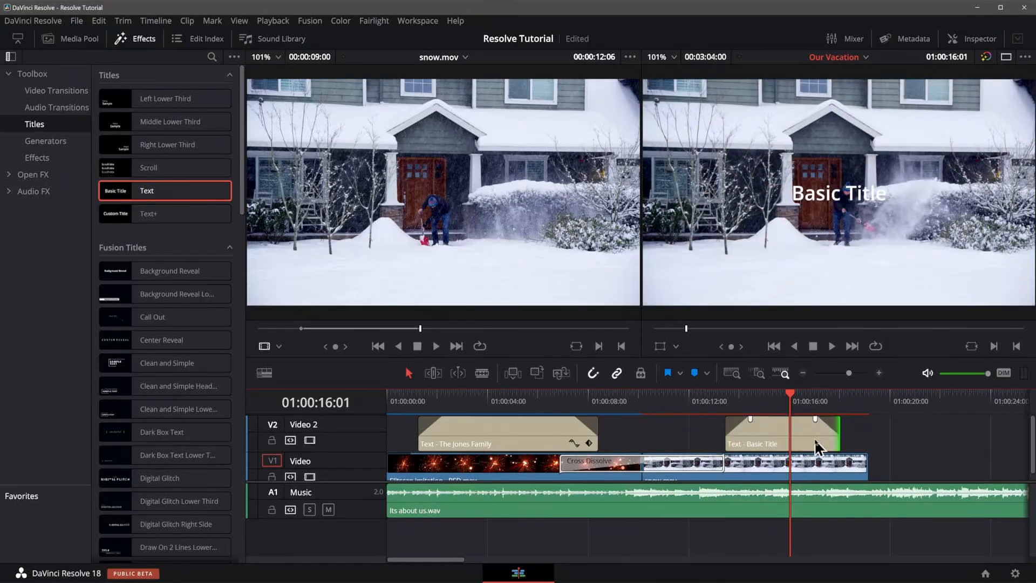
Open the Inspector and replace the second title's text with "We are SO done with Winter!".
left_click(132, 39)
left_click(980, 39)
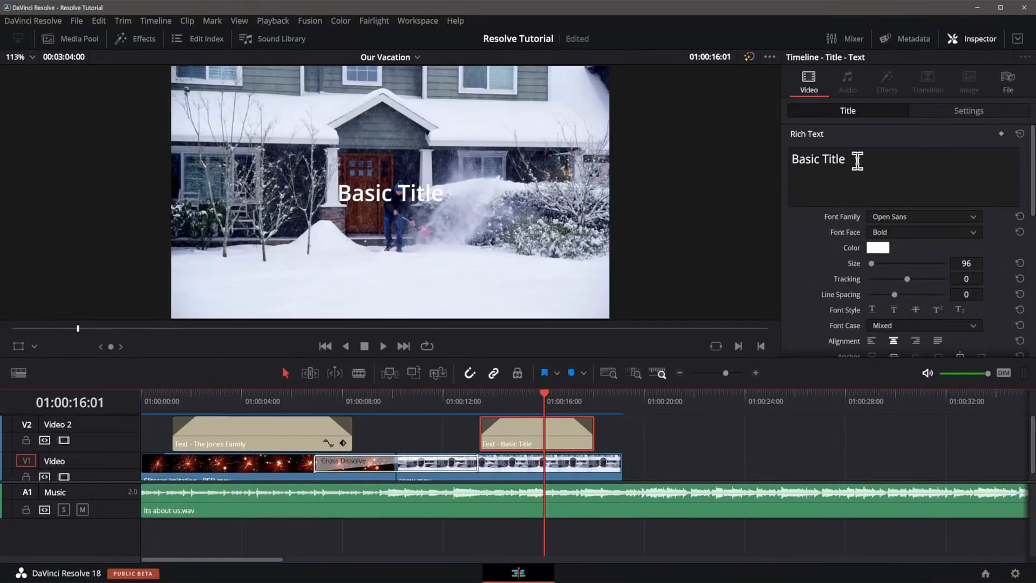
left_click_drag(857, 157, 745, 157)
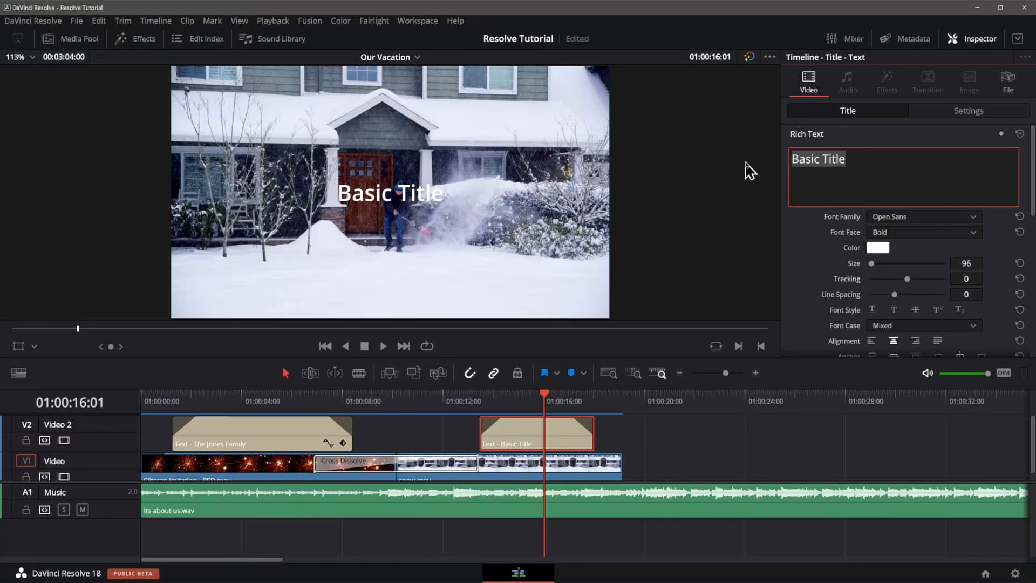
type("We are SO do")
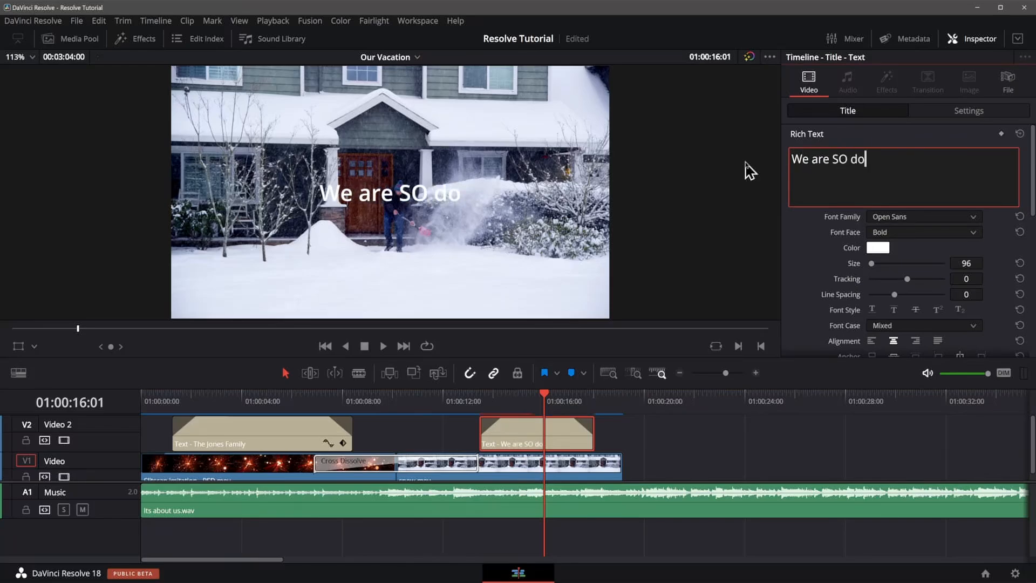
type("ne with W")
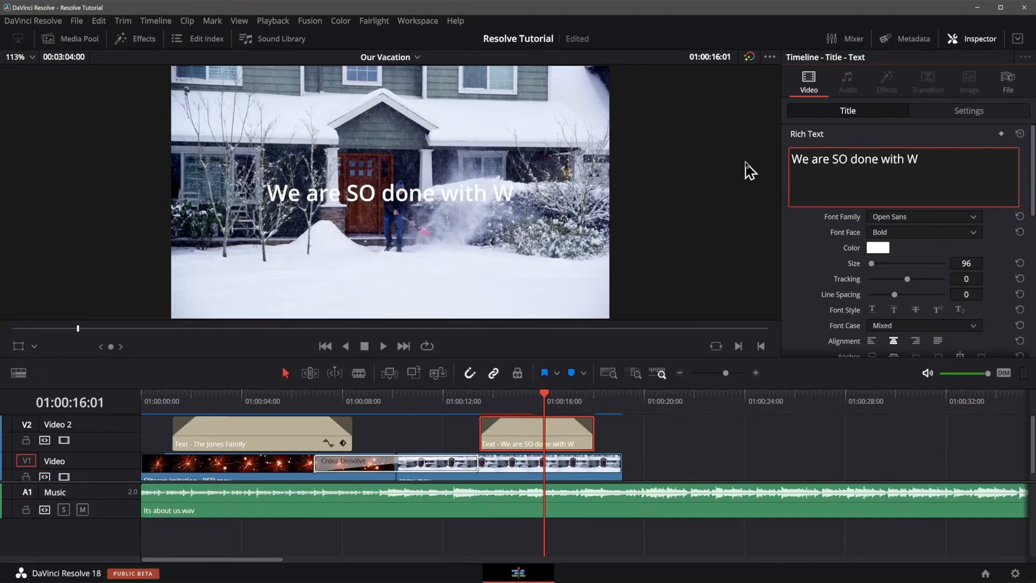
type("inter!")
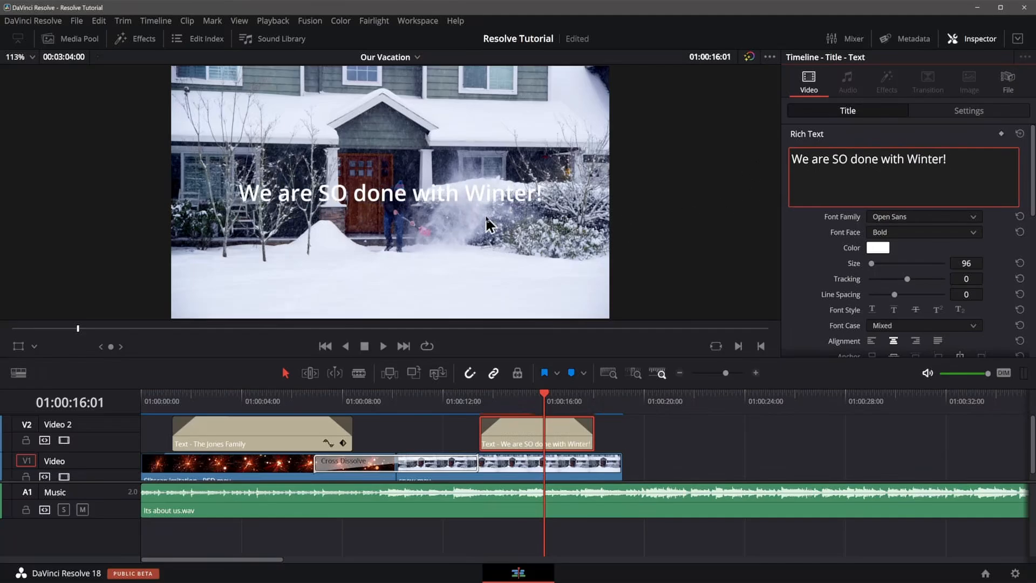
Lower the second title by setting its Y position to 139, then undo the last change.
scroll(831, 273, "down", 3)
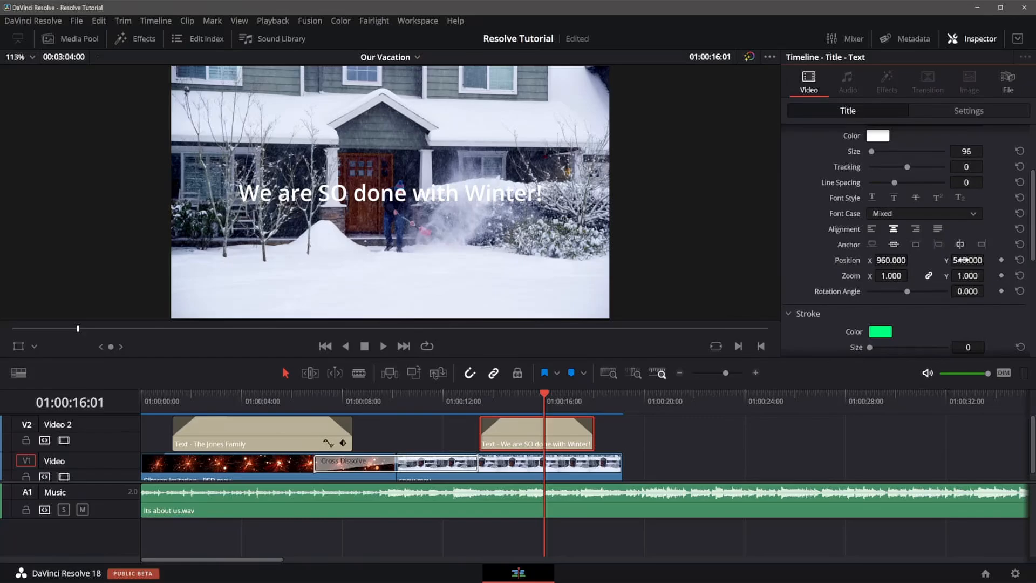
left_click_drag(963, 260, 929, 259)
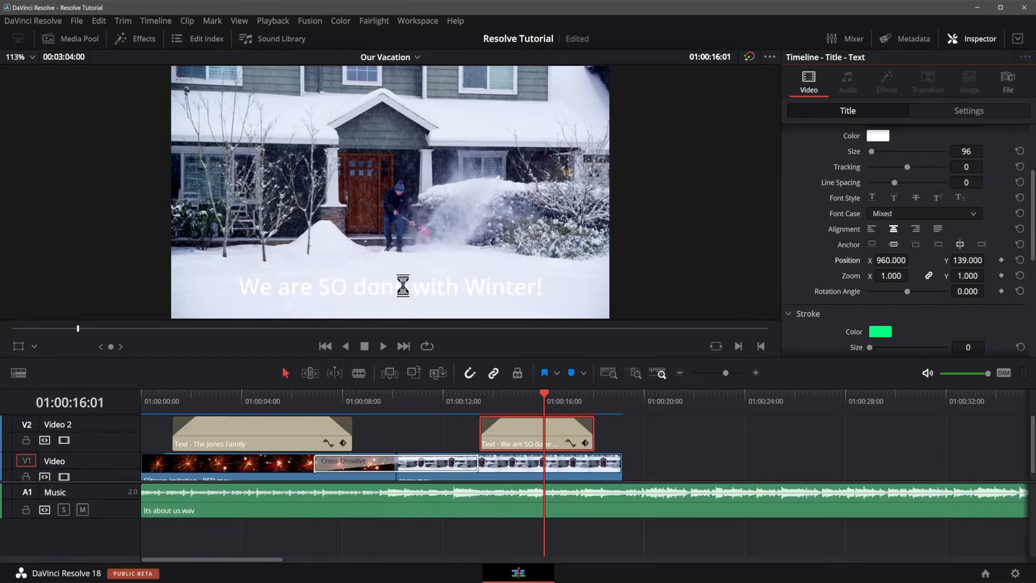
key("ctrl+z")
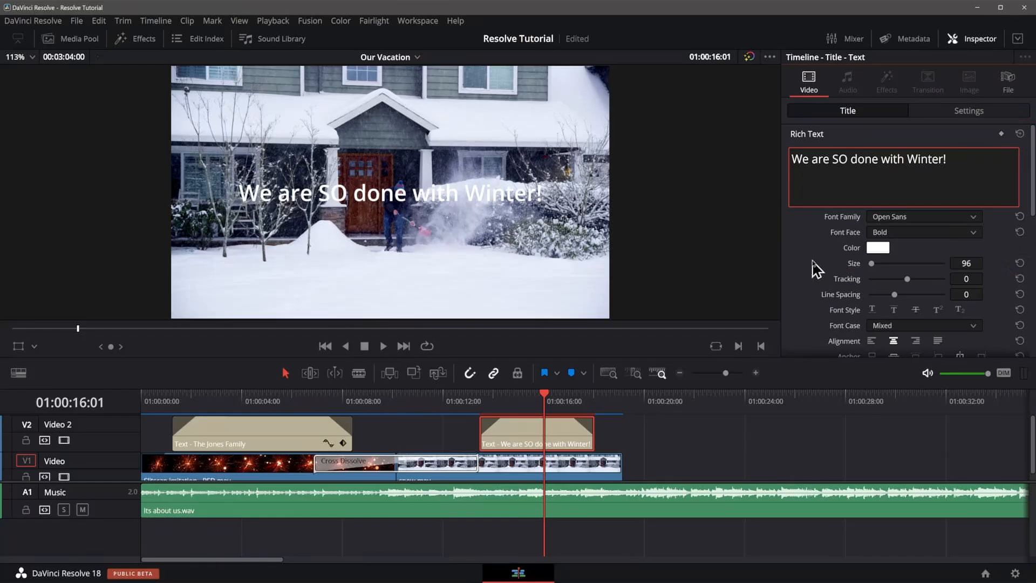
Give the second title a black stroke with a size of 2.
scroll(816, 268, "down", 5)
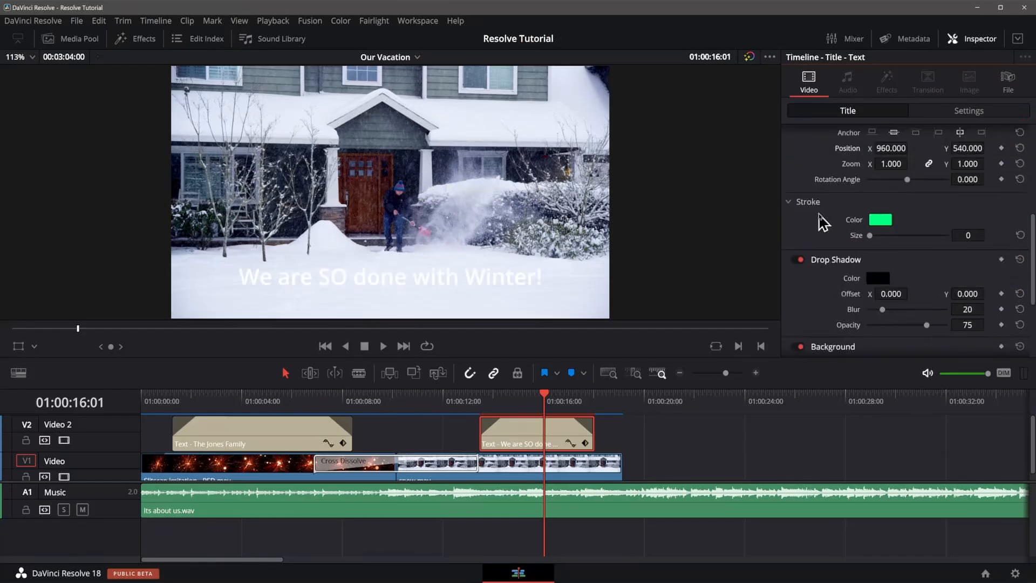
left_click(880, 219)
left_click(358, 194)
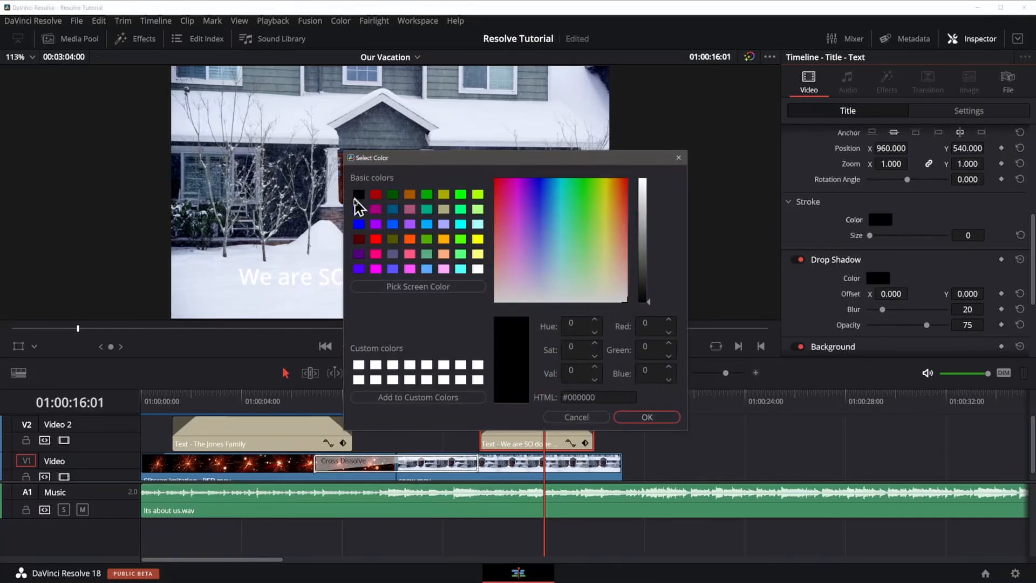
left_click(647, 417)
left_click_drag(969, 235, 976, 235)
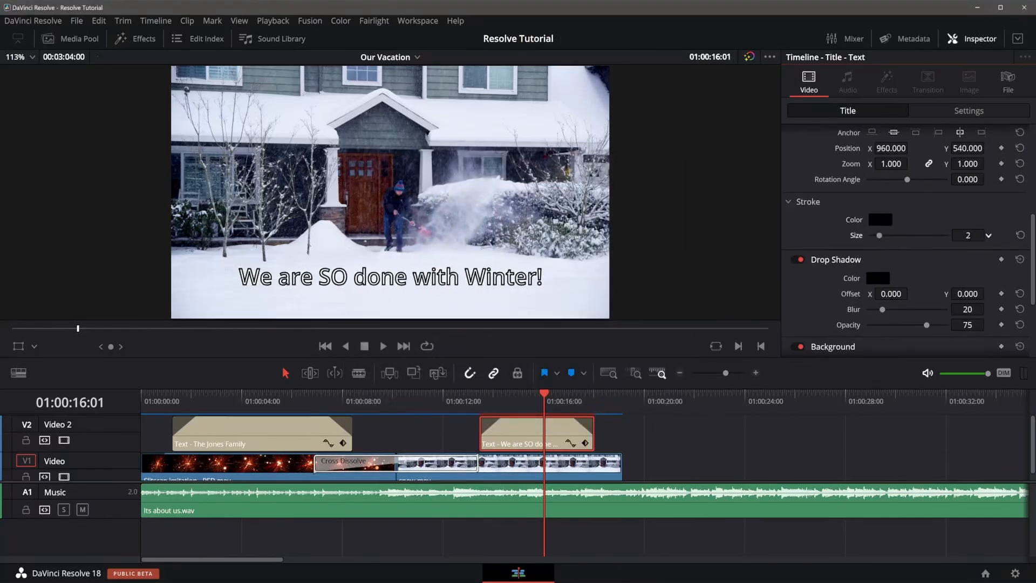
scroll(825, 234, "down", 3)
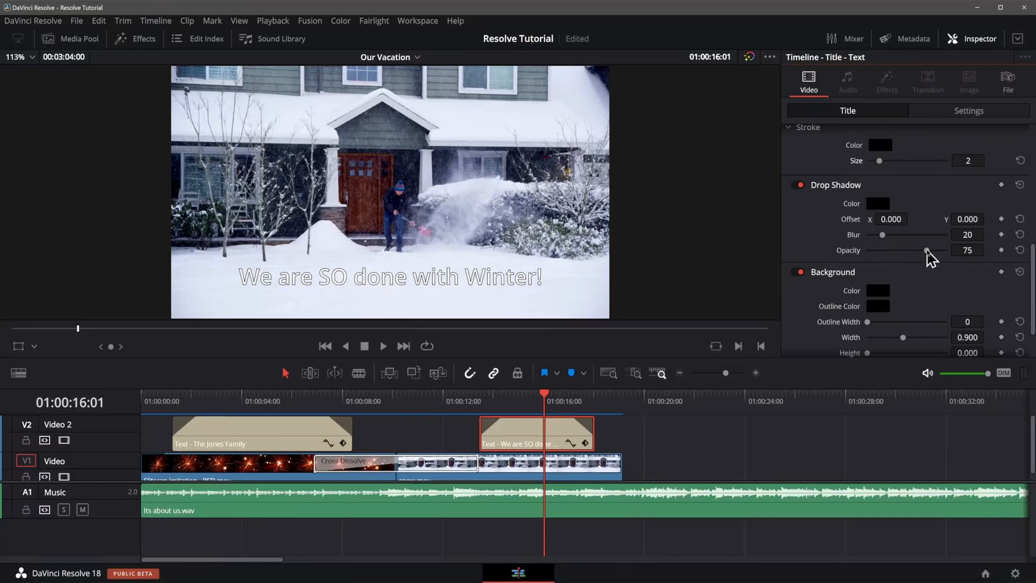
Set the second title's drop shadow to opacity 90 with an offset of 4 and -6.
left_click_drag(927, 250, 939, 250)
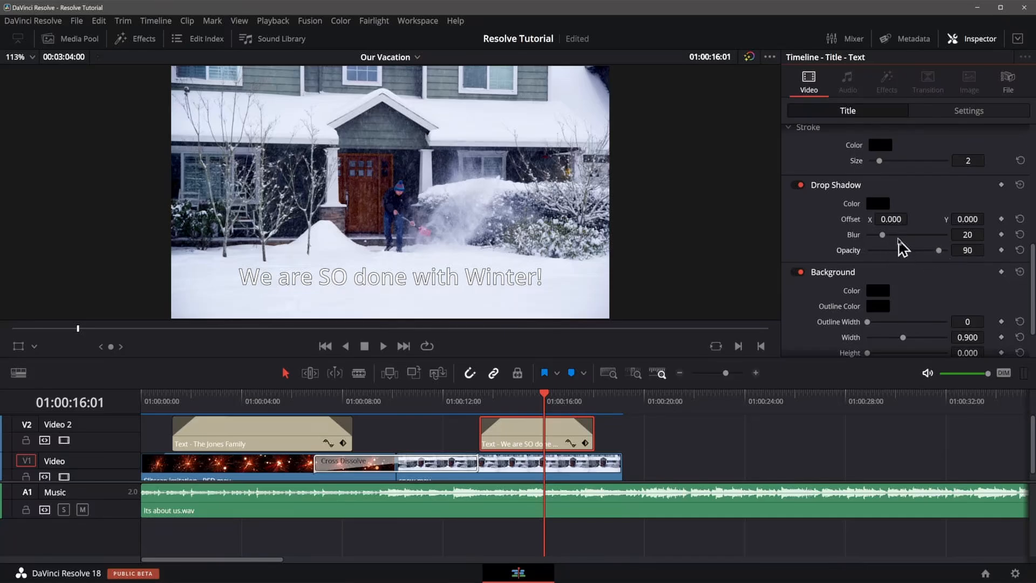
left_click_drag(883, 219, 912, 218)
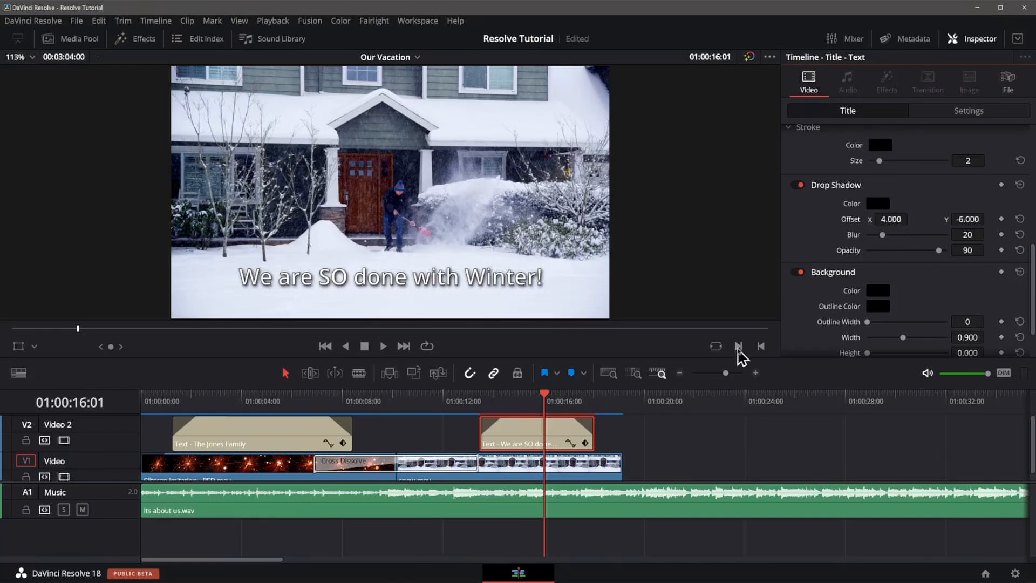
left_click(789, 427)
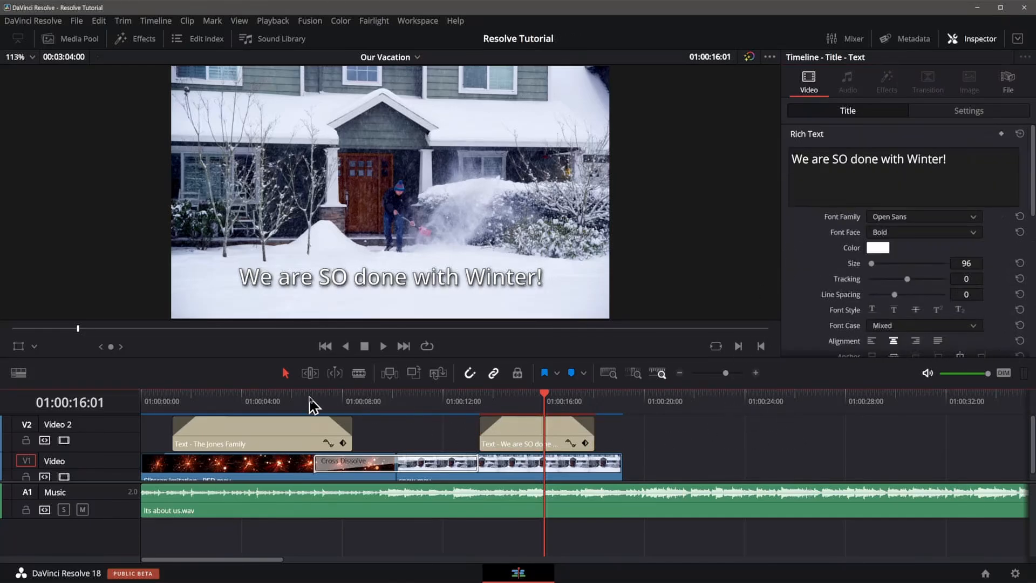
Play the timeline from the start to review the titles.
left_click(774, 409)
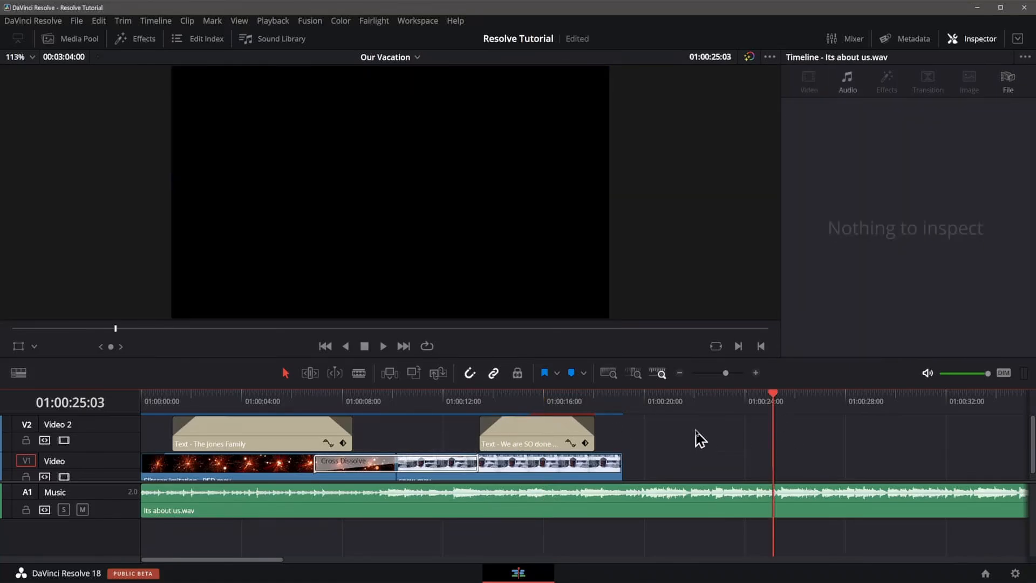
key("Home")
key("space")
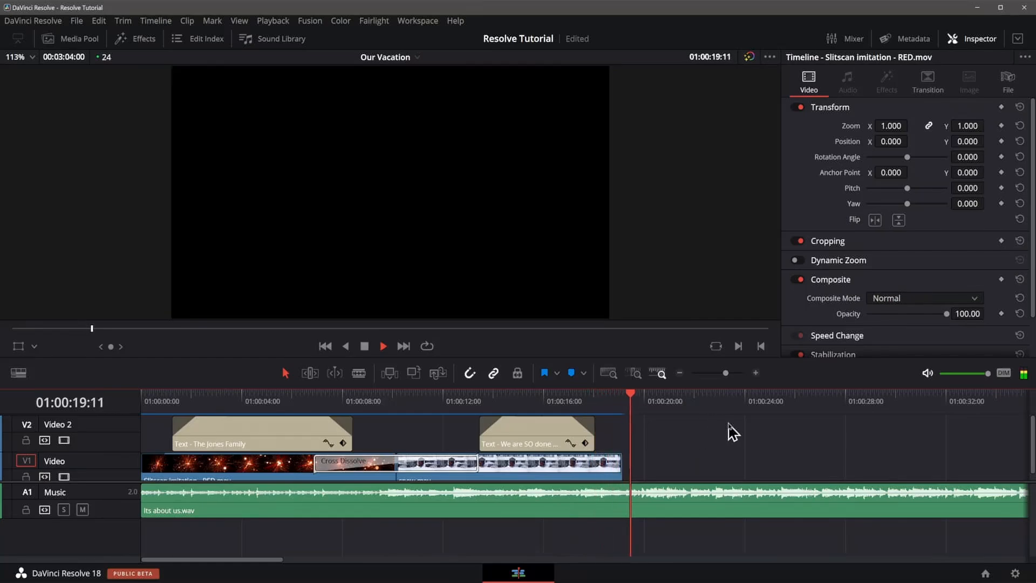
key("space")
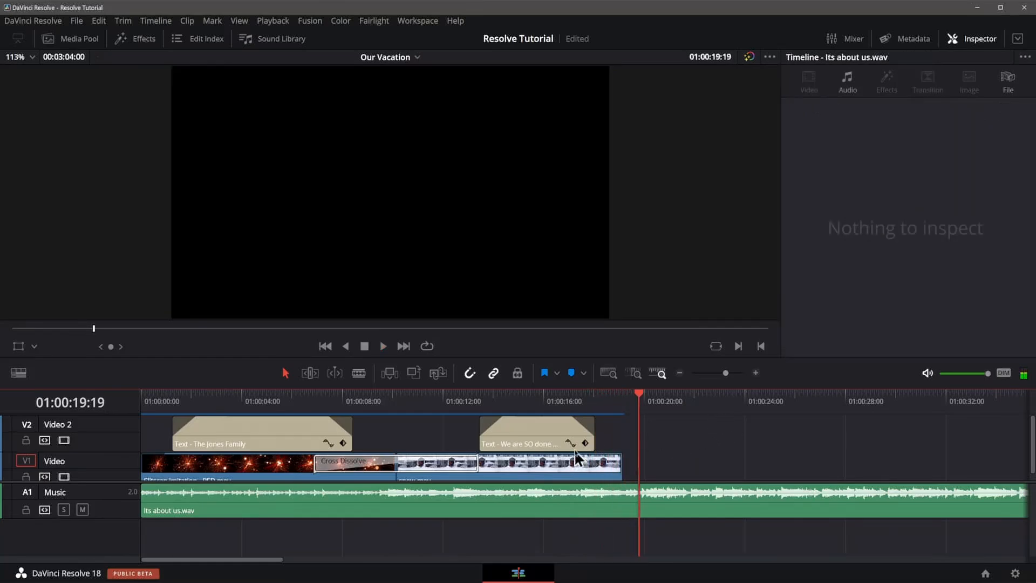
Shorten the cross dissolve between the first two clips to 3.5 seconds.
left_click(464, 469)
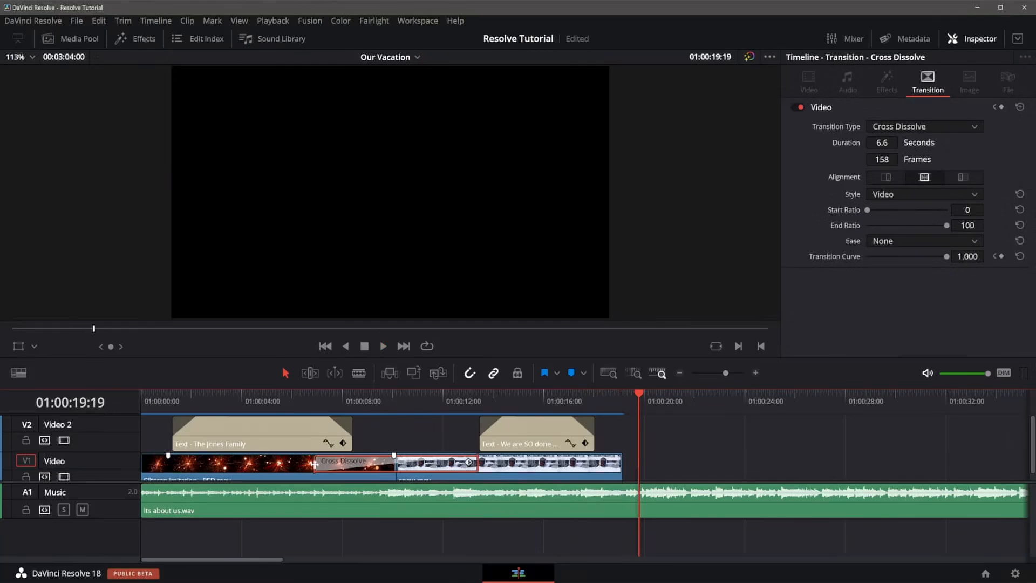
left_click_drag(314, 463, 353, 463)
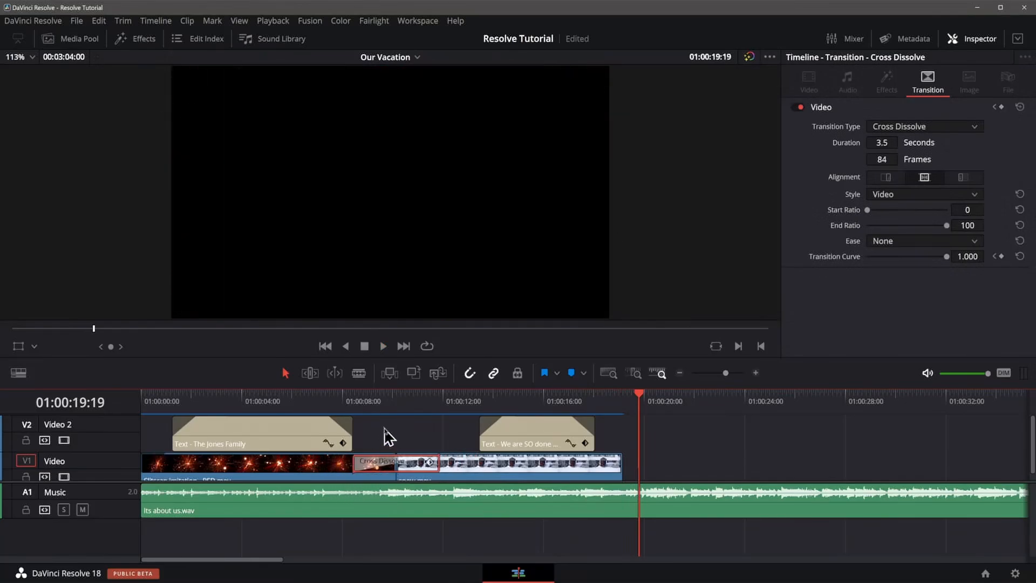
left_click(384, 435)
Play back the shortened cross dissolve from early in the timeline.
left_click(296, 403)
key("space")
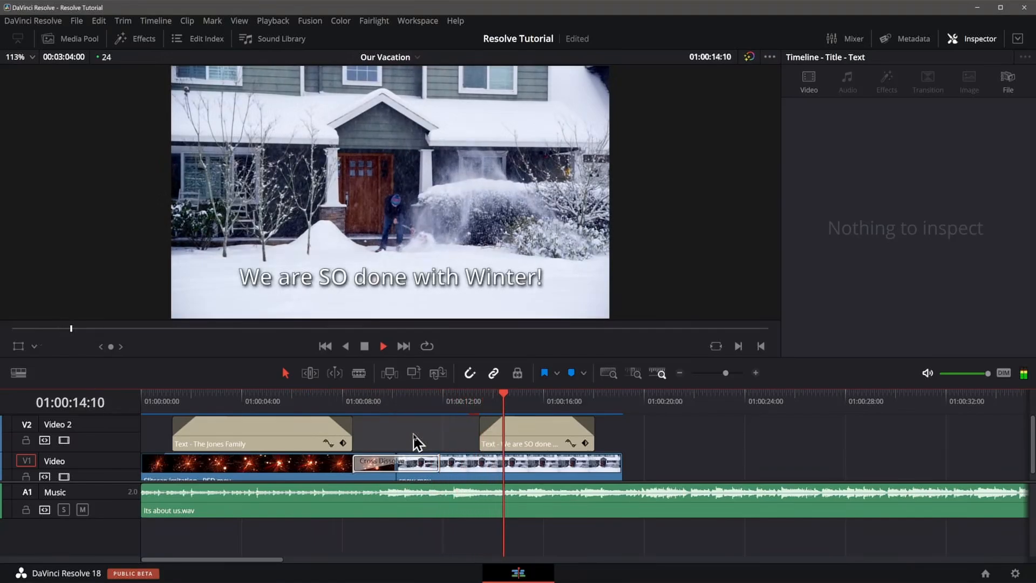
key("space")
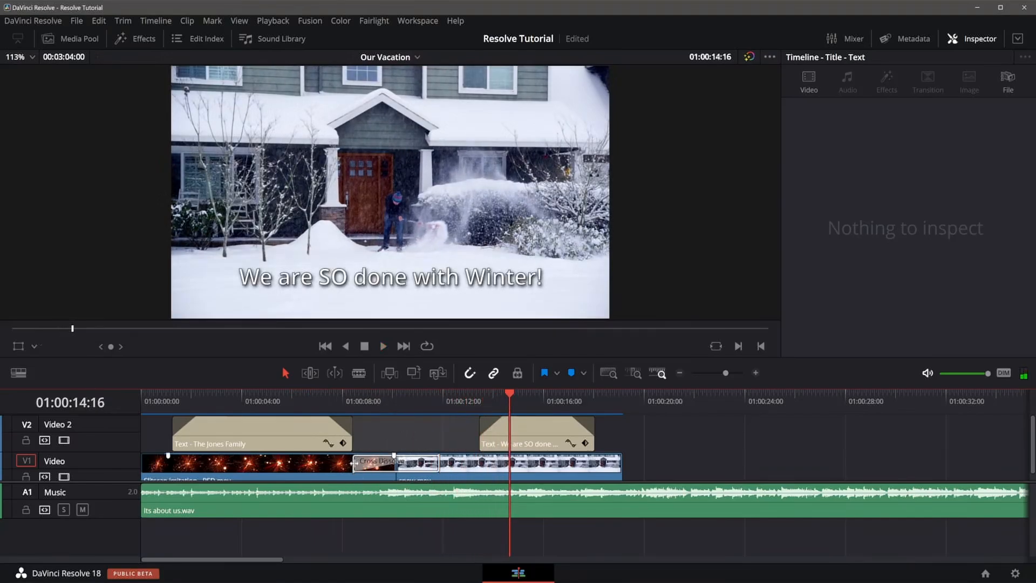
Shorten the cross dissolve slightly more and play it back.
left_click_drag(354, 463, 368, 464)
left_click(374, 428)
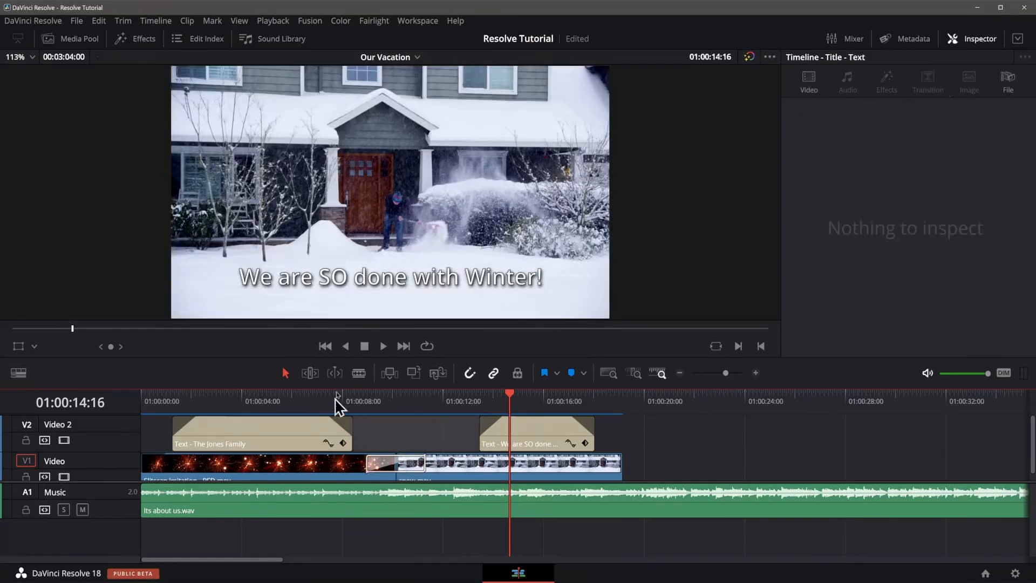
left_click(336, 400)
key("space")
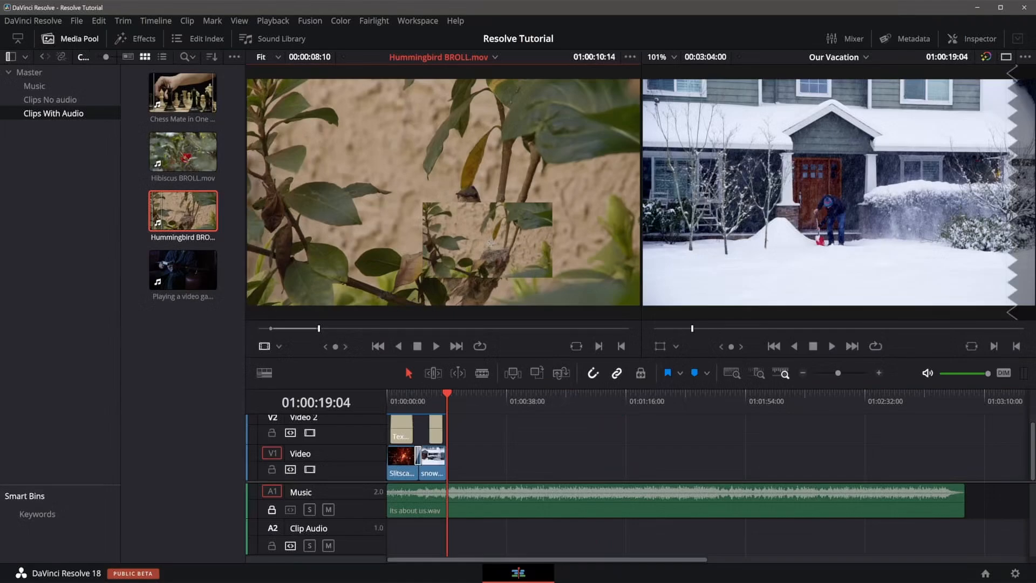
Add the Hummingbird BROLL clip from the media pool to the end of the video track.
left_click_drag(183, 211, 459, 465)
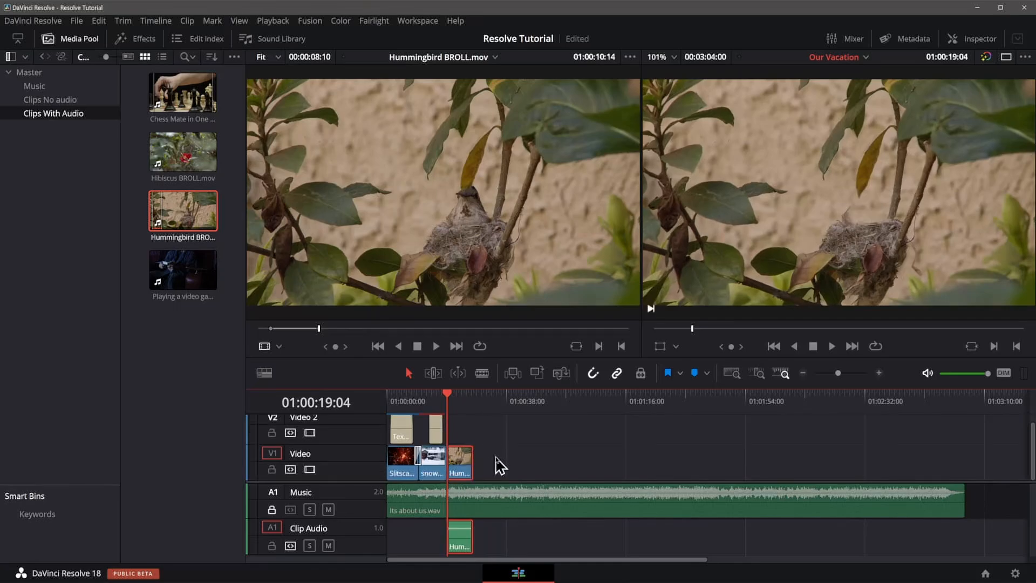
left_click(449, 395)
left_click(533, 401)
left_click(516, 435)
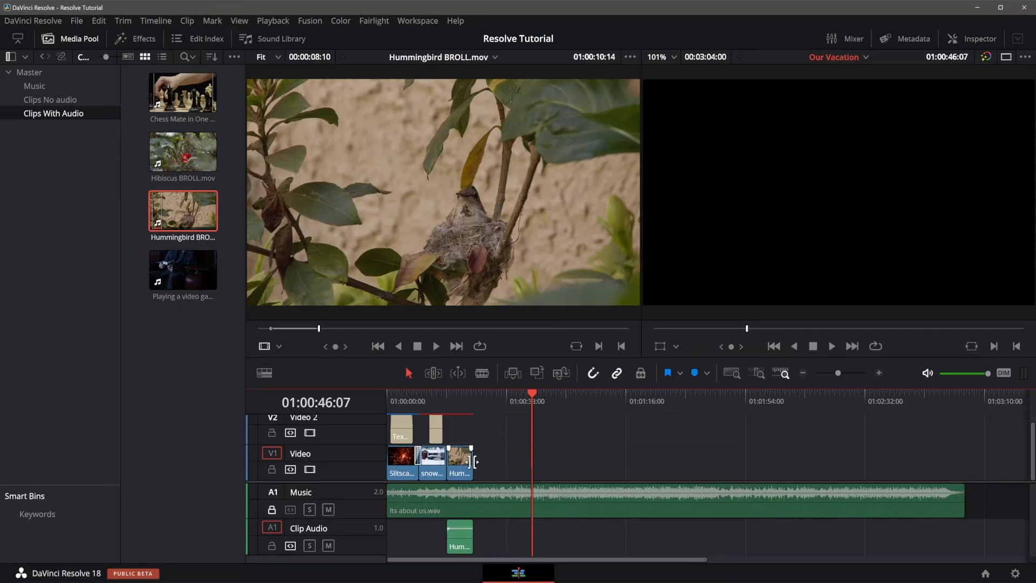
Toggle snapping and drag the hummingbird clip so it sits directly after the snow clip.
left_click_drag(463, 469, 505, 461)
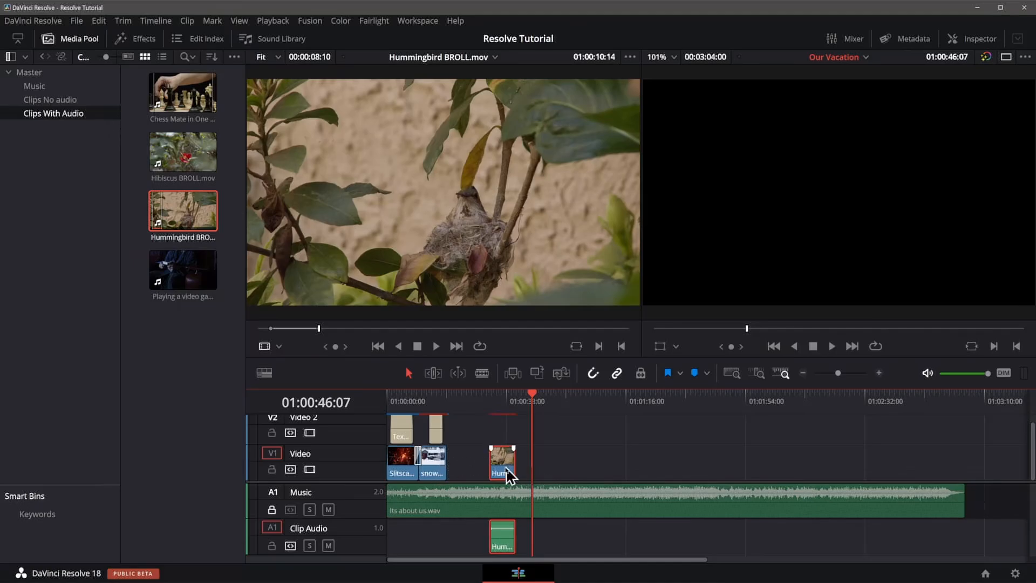
mouse_move(505, 465)
left_mouse_down()
mouse_move(494, 472)
mouse_move(502, 468)
left_mouse_up()
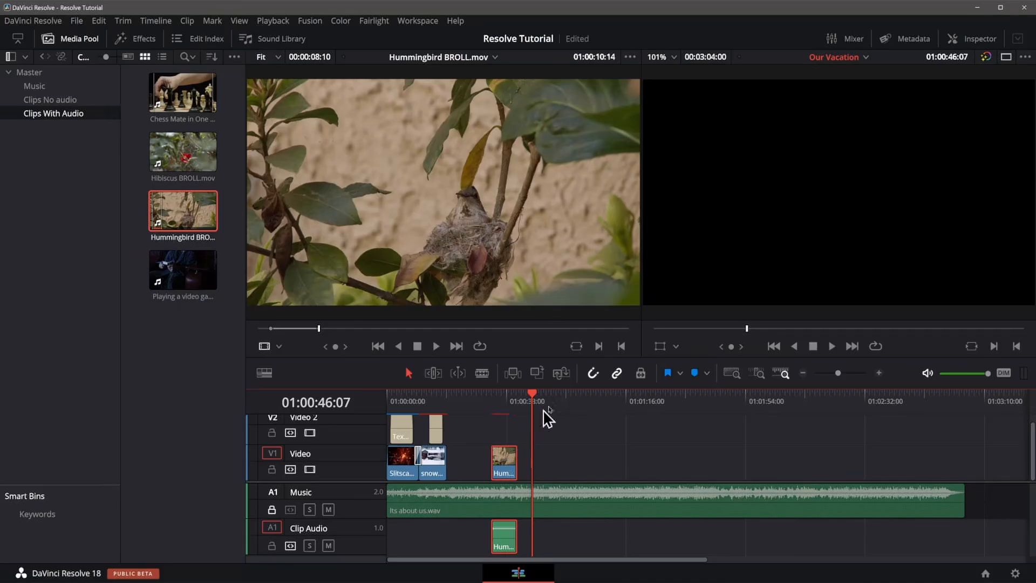
left_click(594, 374)
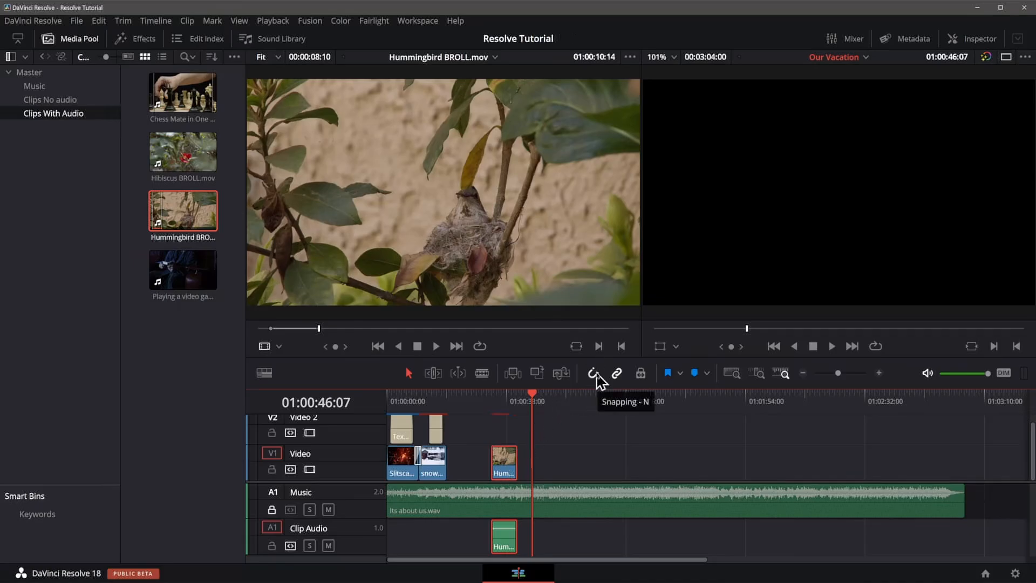
key("n")
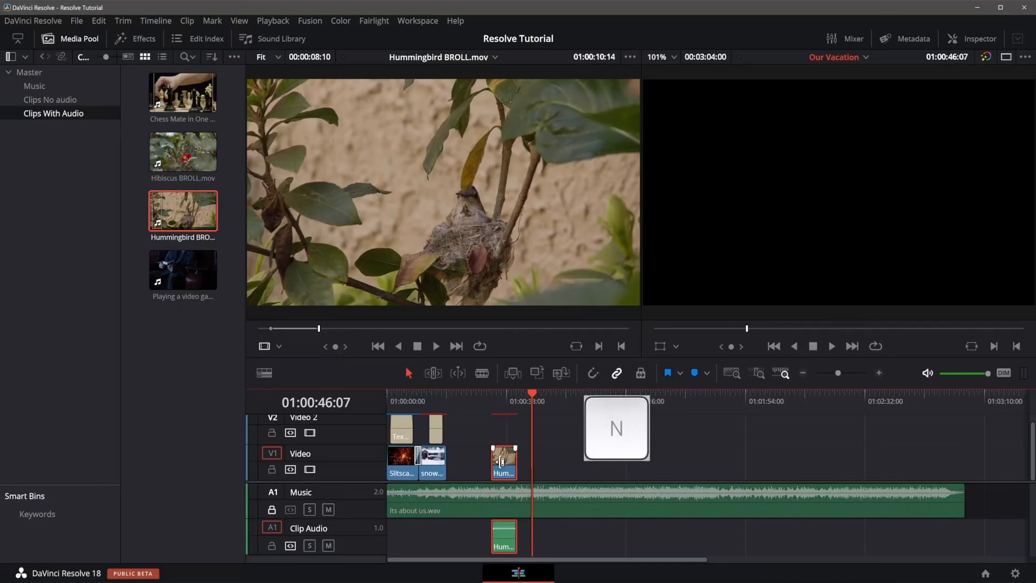
left_click_drag(501, 462, 472, 460)
left_click(593, 373)
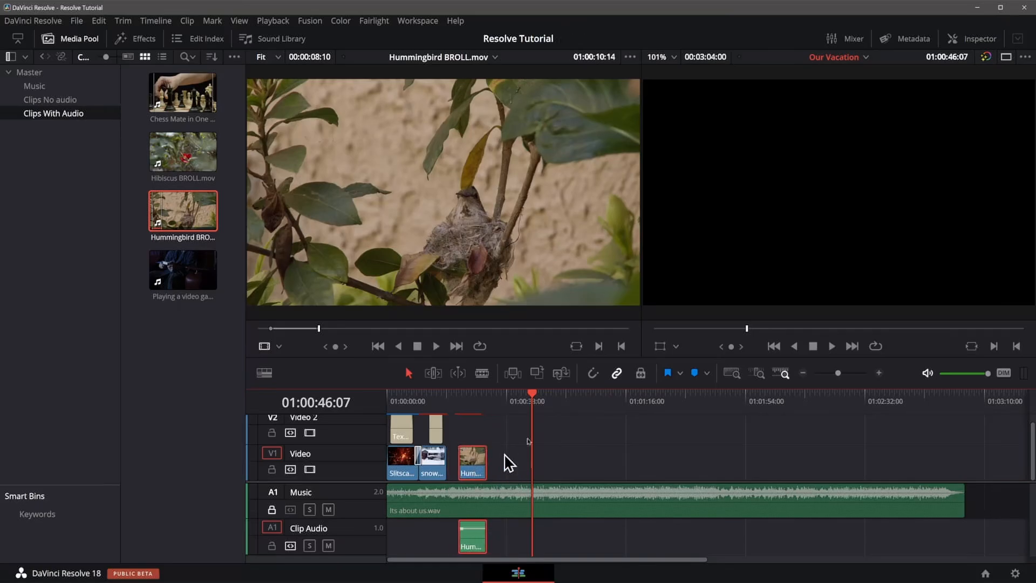
left_click(595, 383)
left_click_drag(475, 472, 466, 464)
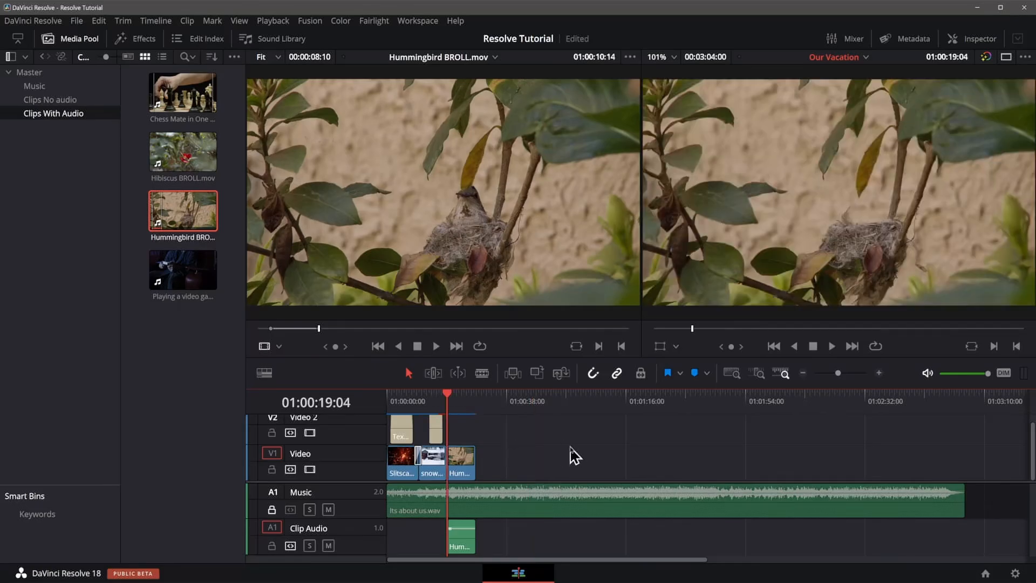
Play back the hummingbird clip and close the media pool.
key("space")
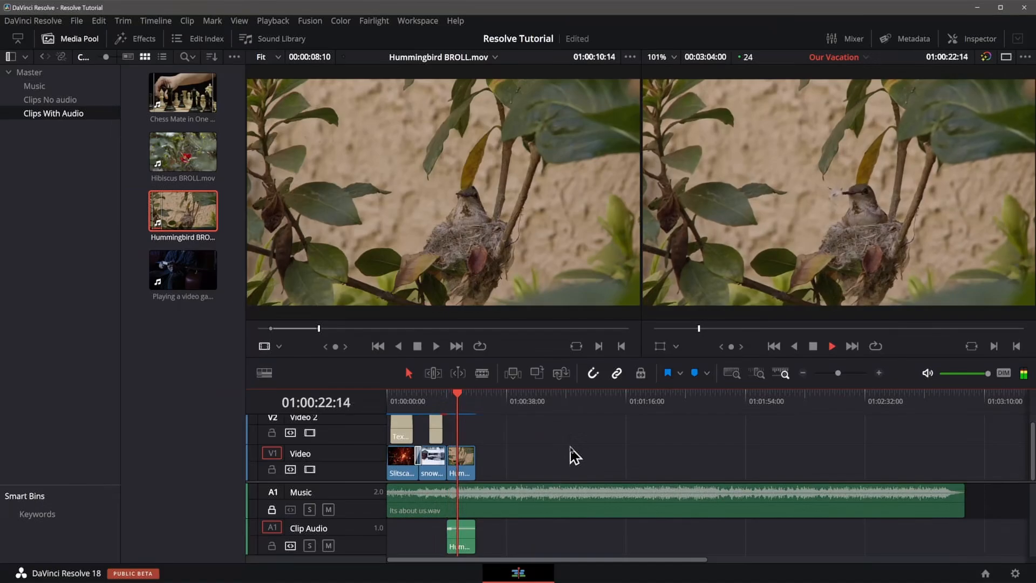
key("space")
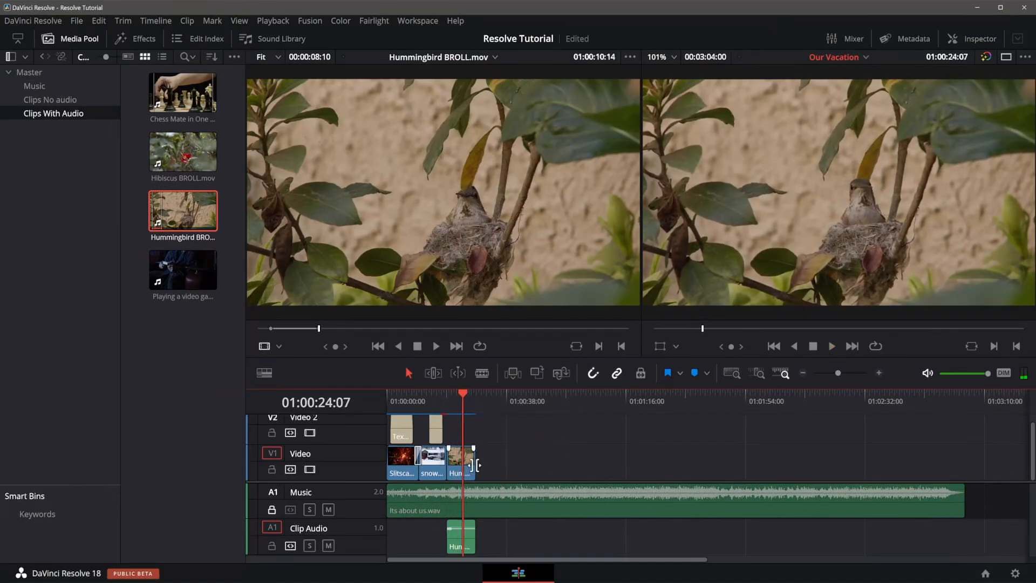
left_click_drag(468, 460, 463, 458)
left_click(73, 39)
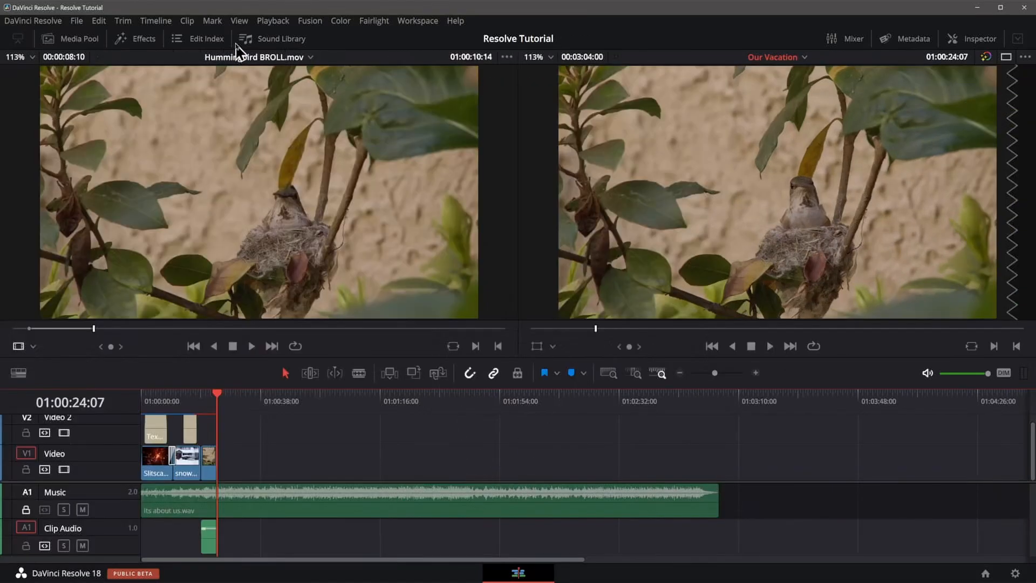
Duplicate the second title onto Video 2 above the hummingbird clip.
left_click(196, 404)
key("Left")
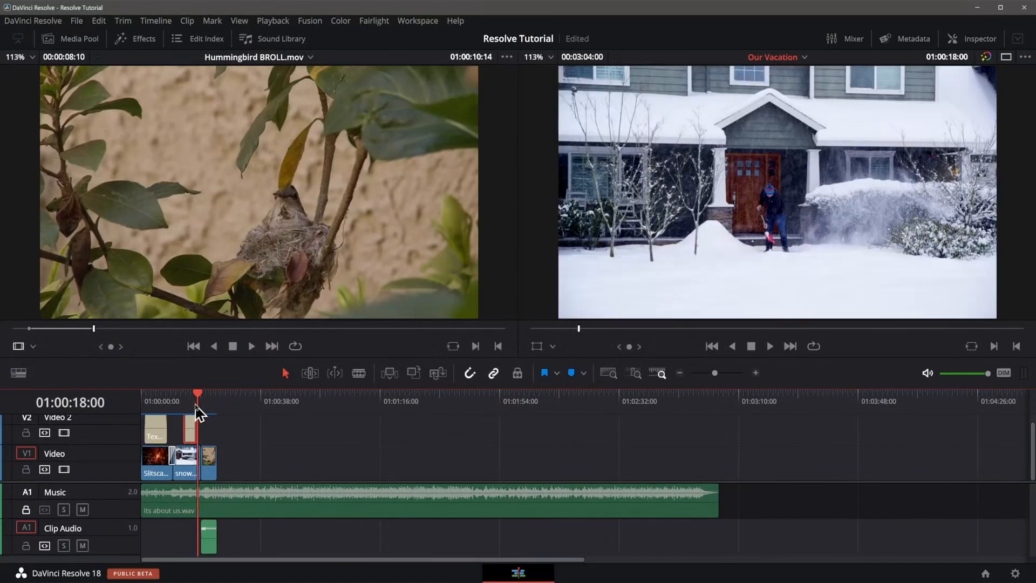
key("Left")
key("Left")
key("Left")
key("Left")
key("Left")
key("Left")
key("Left")
key("Left")
key("Left")
key("Left")
key("Left")
key("Left")
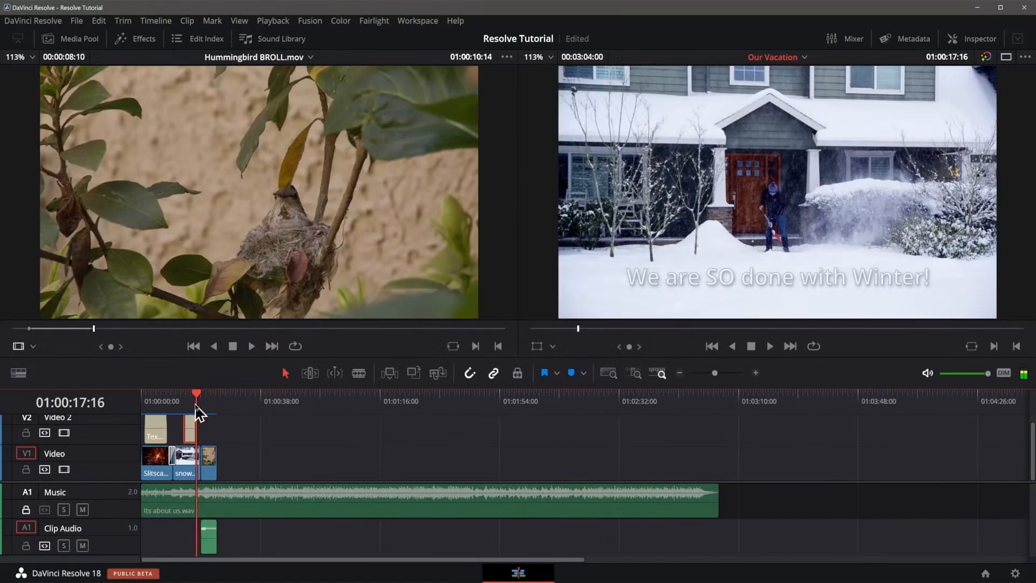
key("Left")
key("Left")
key("Left")
key("Left")
key("Left")
key("Left")
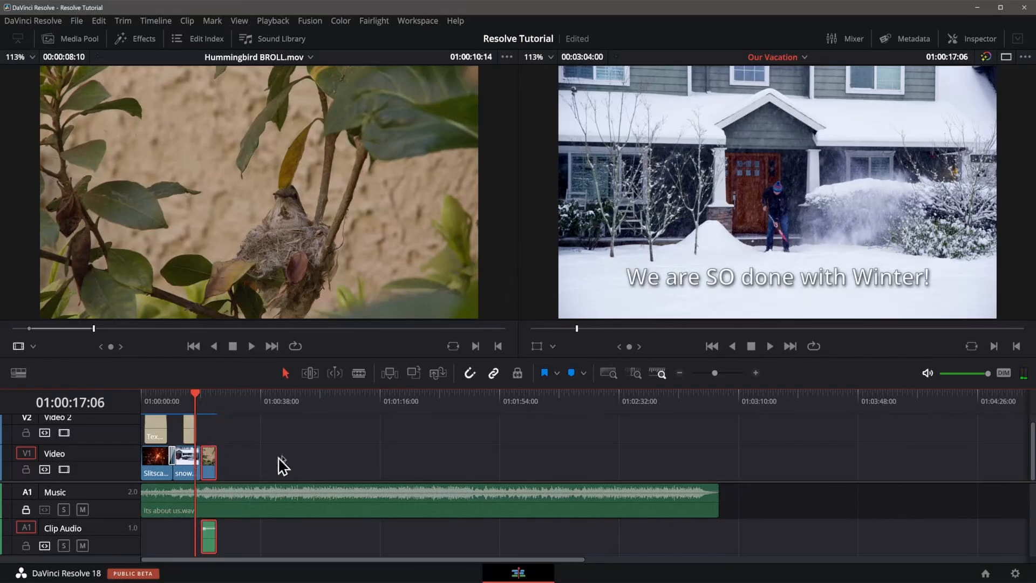
left_click(283, 453)
left_click(189, 427)
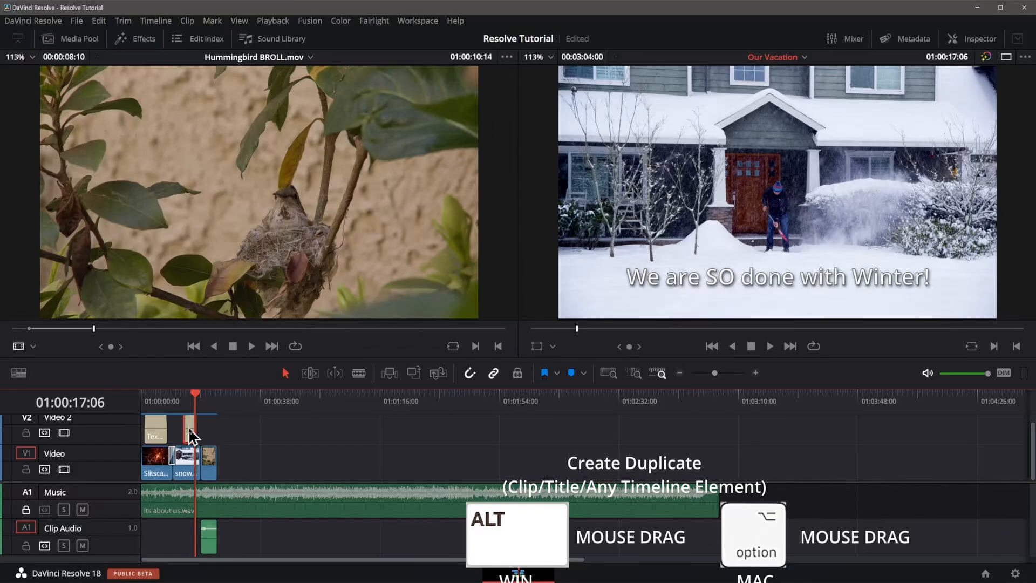
left_click_drag(190, 429, 206, 427)
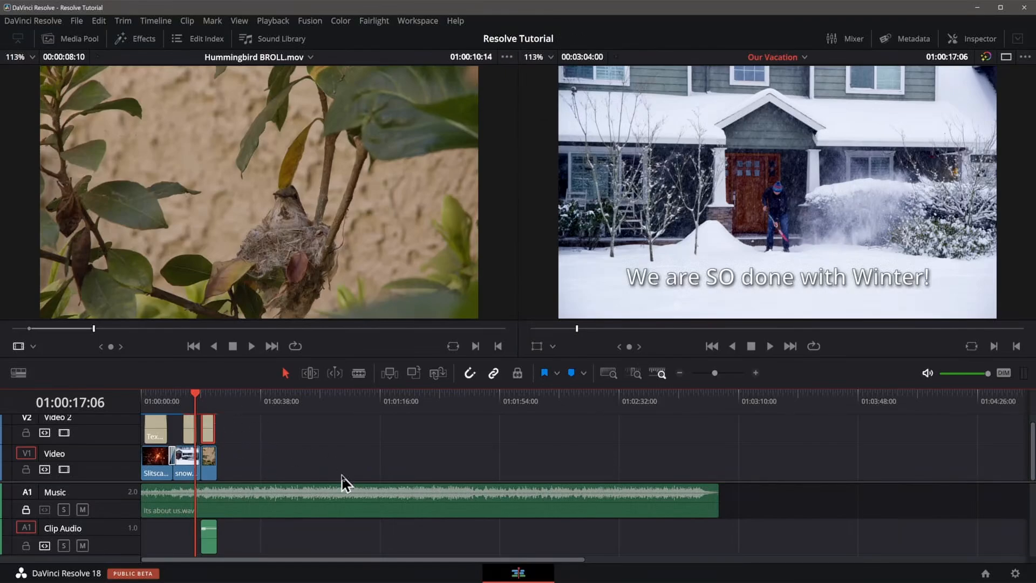
Change the duplicated title's text to "We are SO Ready for Summer!!".
key("space")
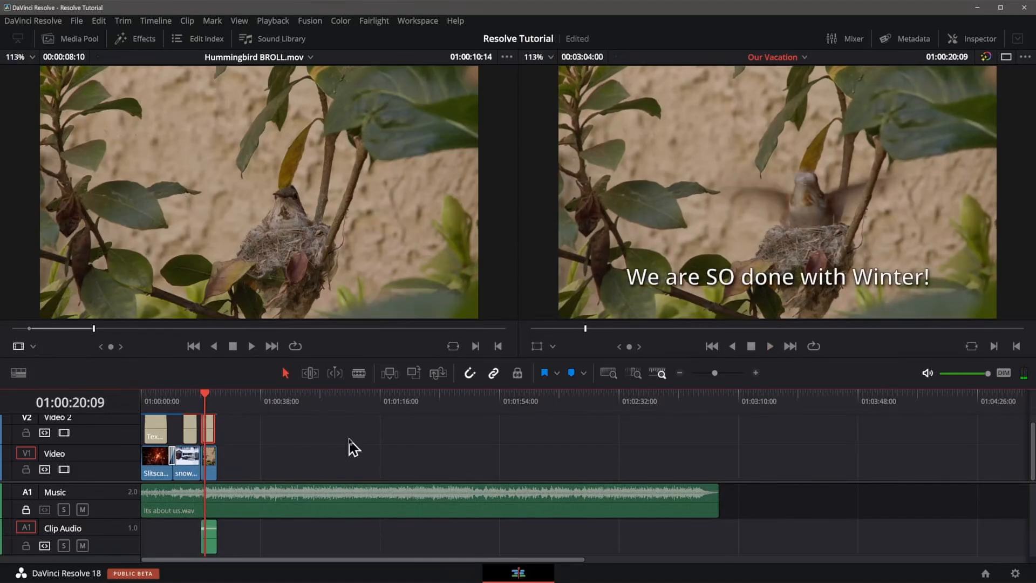
key("ctrl+equal")
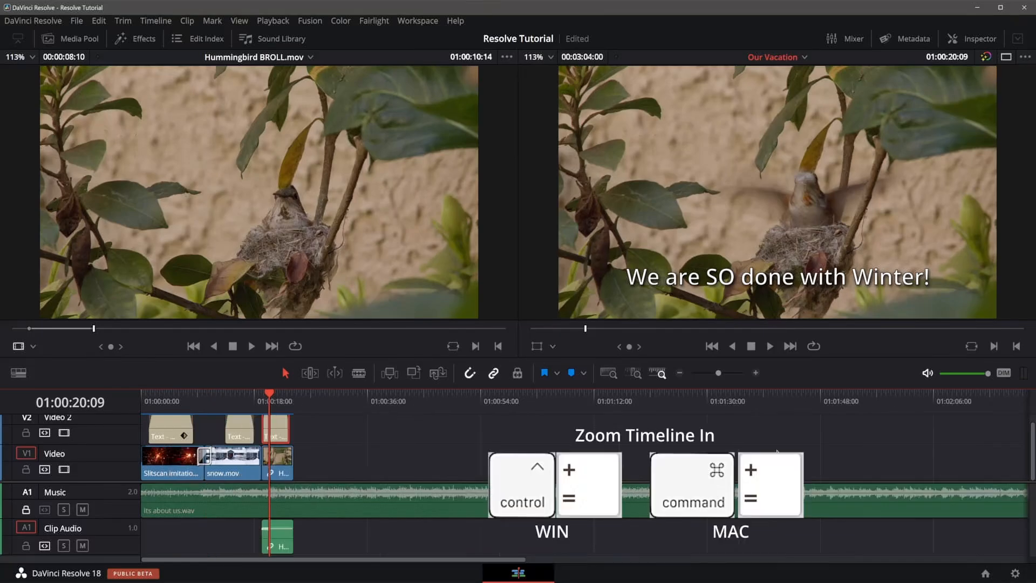
key("ctrl+equal")
key("ctrl+equal")
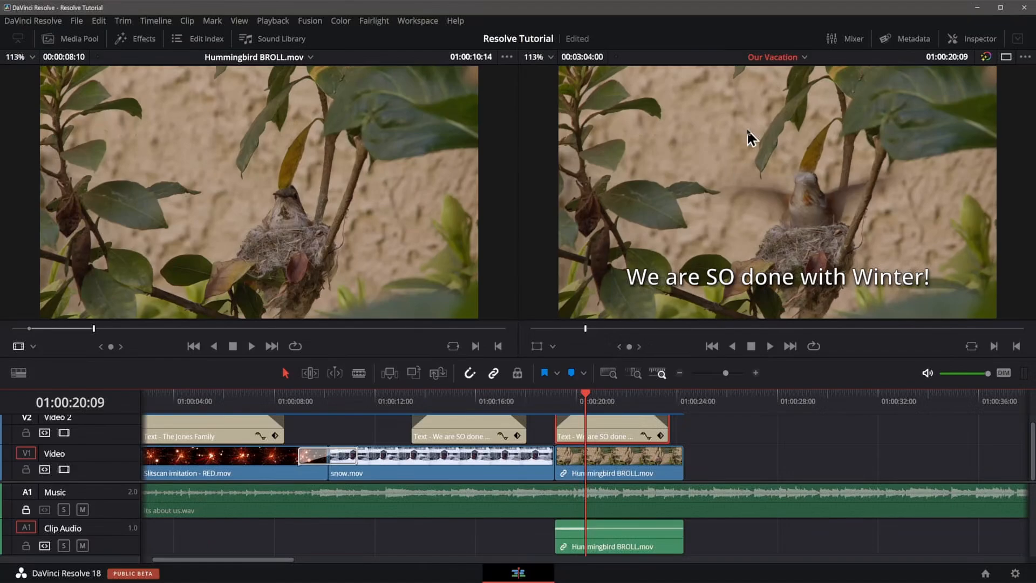
left_click(972, 39)
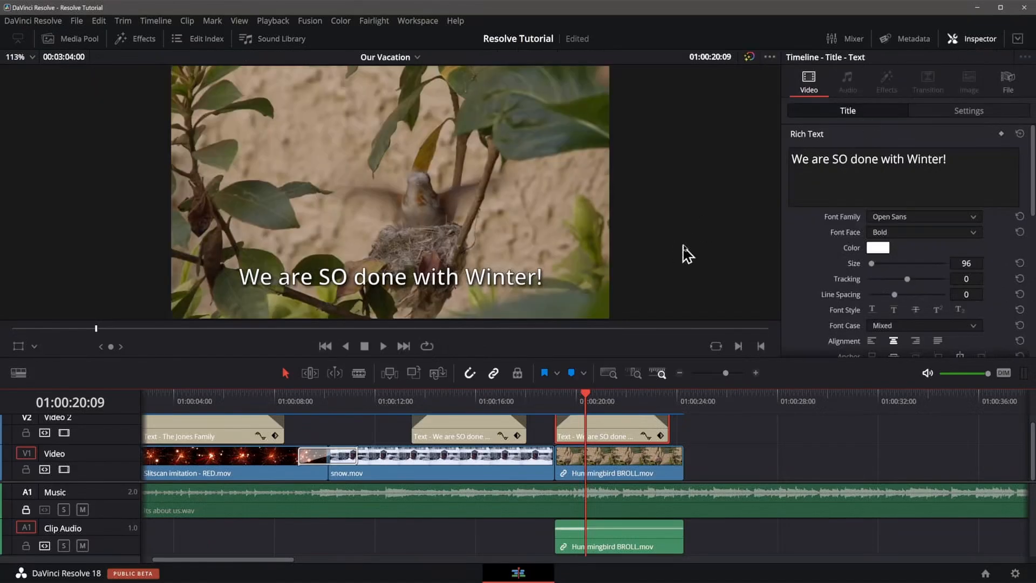
left_click_drag(854, 159, 948, 159)
type("Ready for Summer")
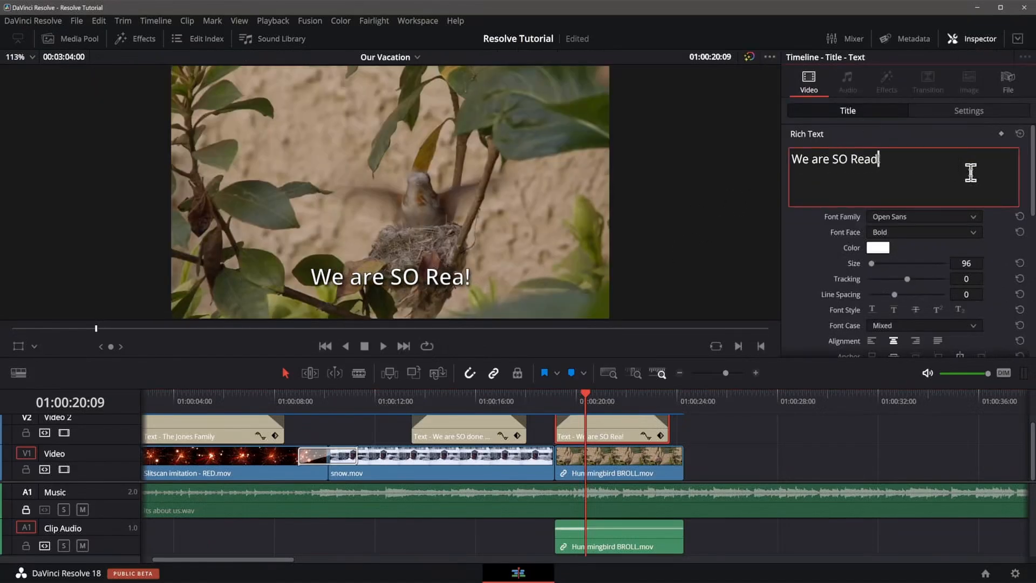
type("!!")
Add a default cross dissolve between the snow clip and the hummingbird clip.
left_click(604, 437)
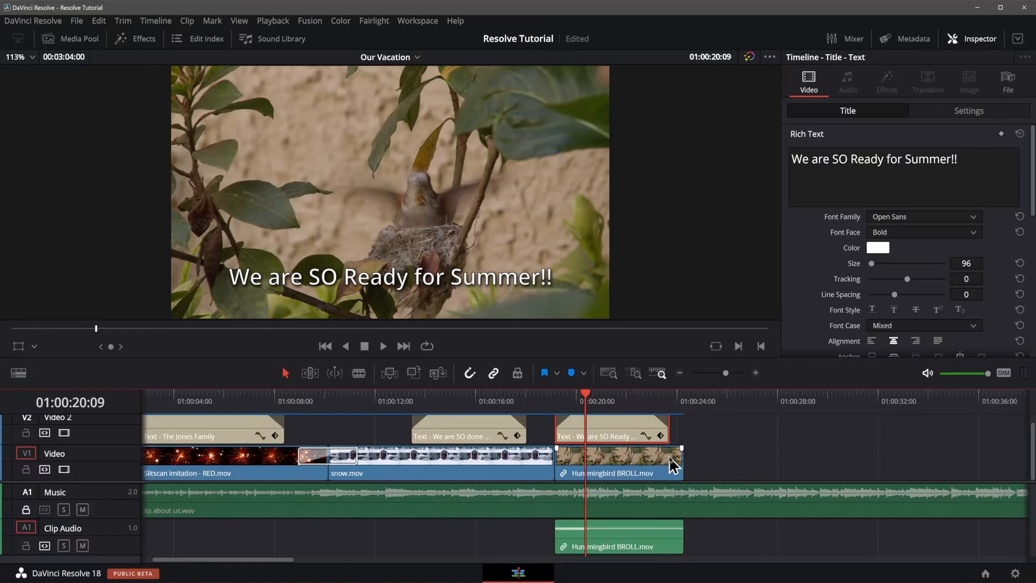
left_click(554, 459)
key("ctrl+t")
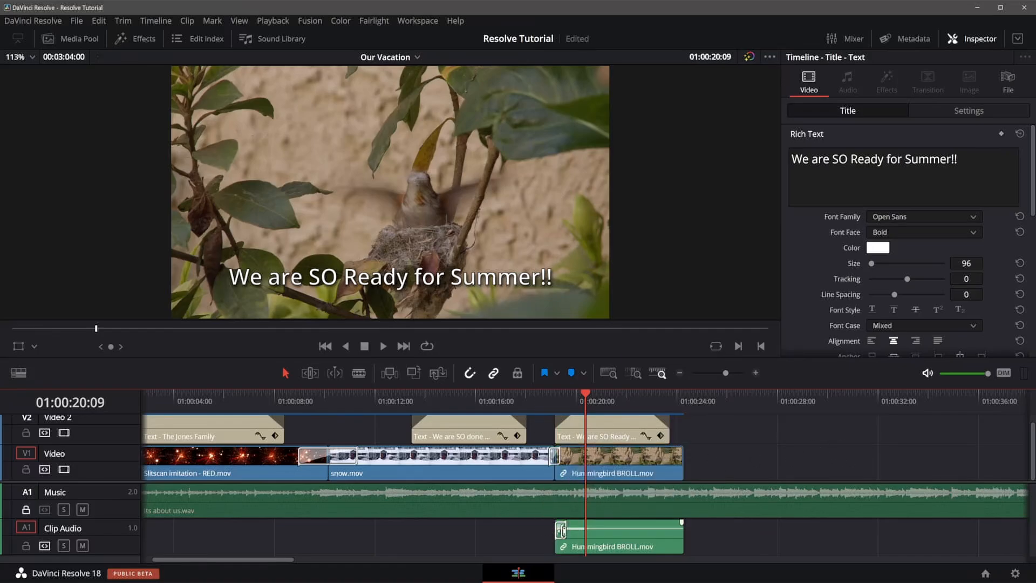
Trim the third title's start so it begins at about 01:00:21.
left_click(540, 397)
key("space")
key("space")
left_click_drag(560, 431, 587, 431)
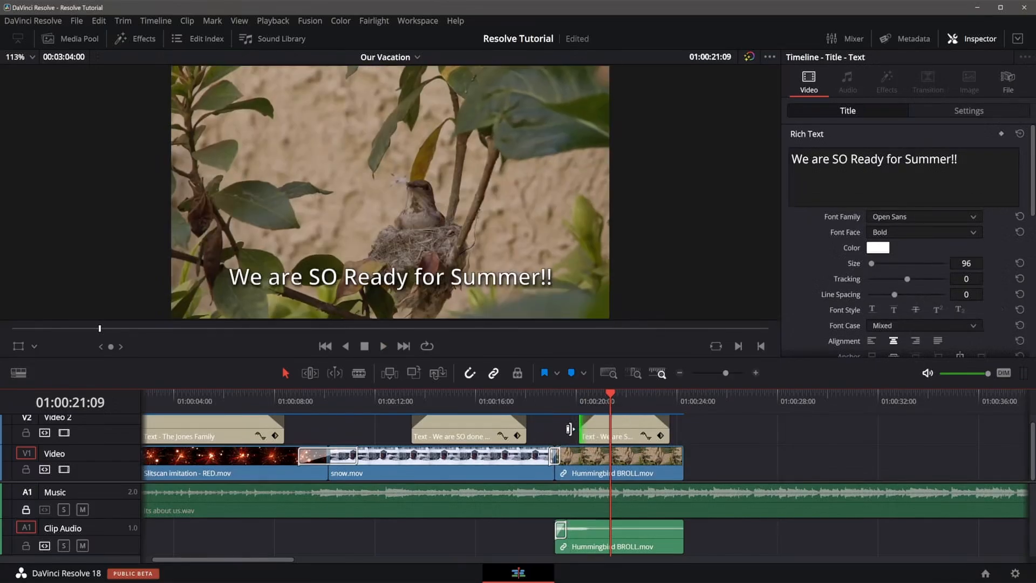
Mark in and out points on Sunrise.mov and place it on Video 1 directly after the hummingbird clip.
left_click(535, 398)
key("space")
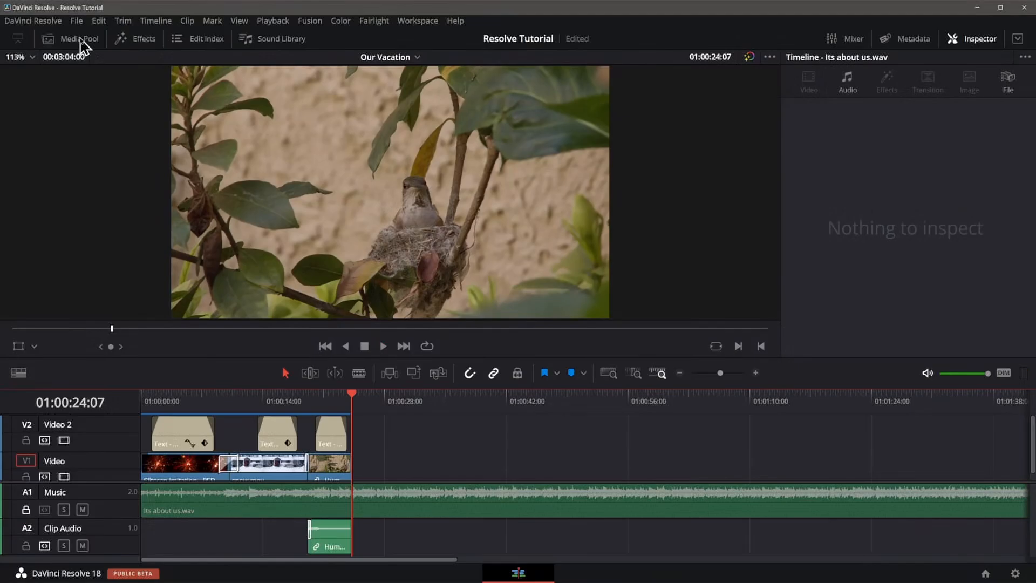
left_click(80, 39)
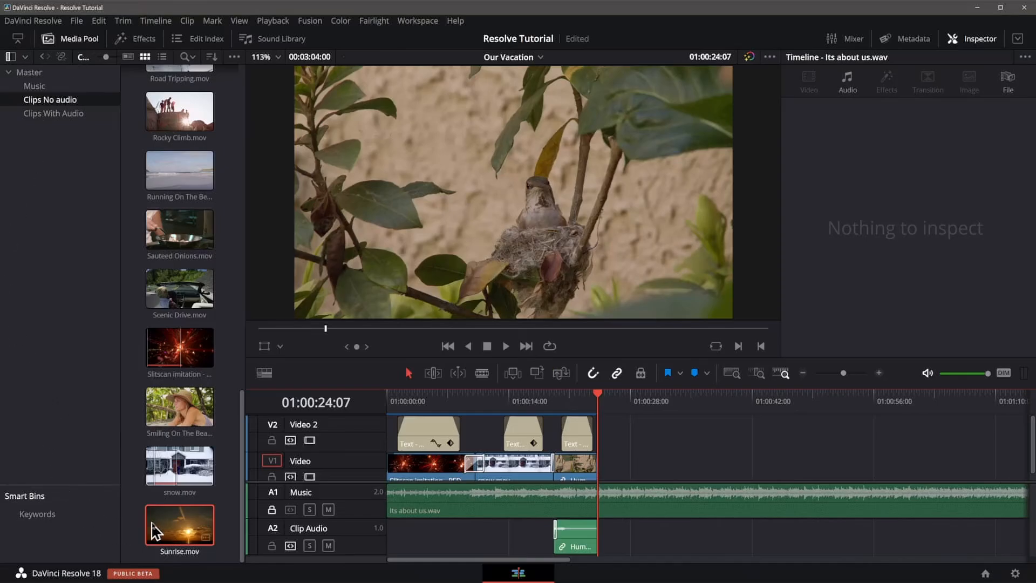
left_click(172, 531)
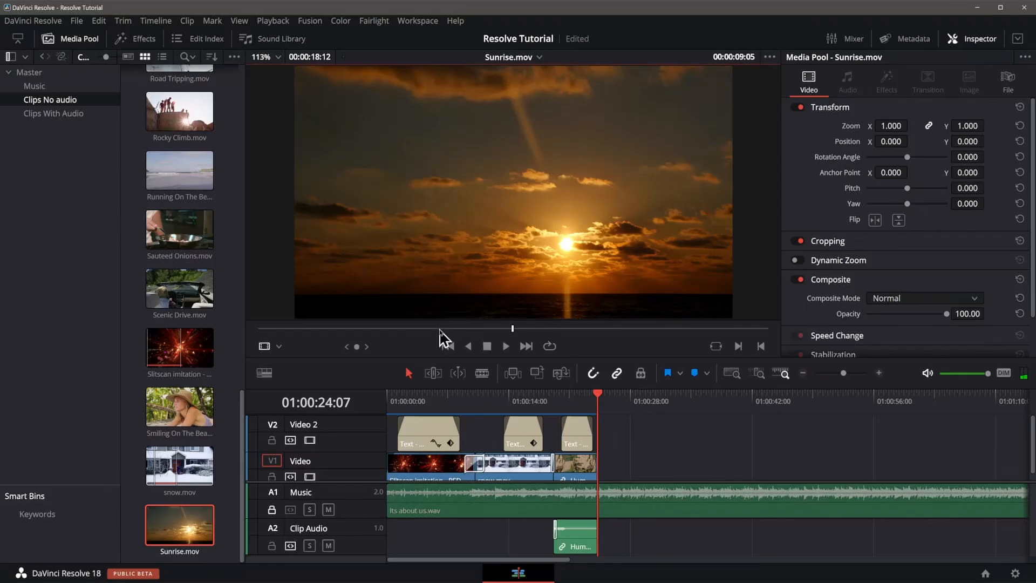
left_click_drag(439, 328, 662, 330)
key("i")
key("o")
left_click_drag(492, 257, 643, 468)
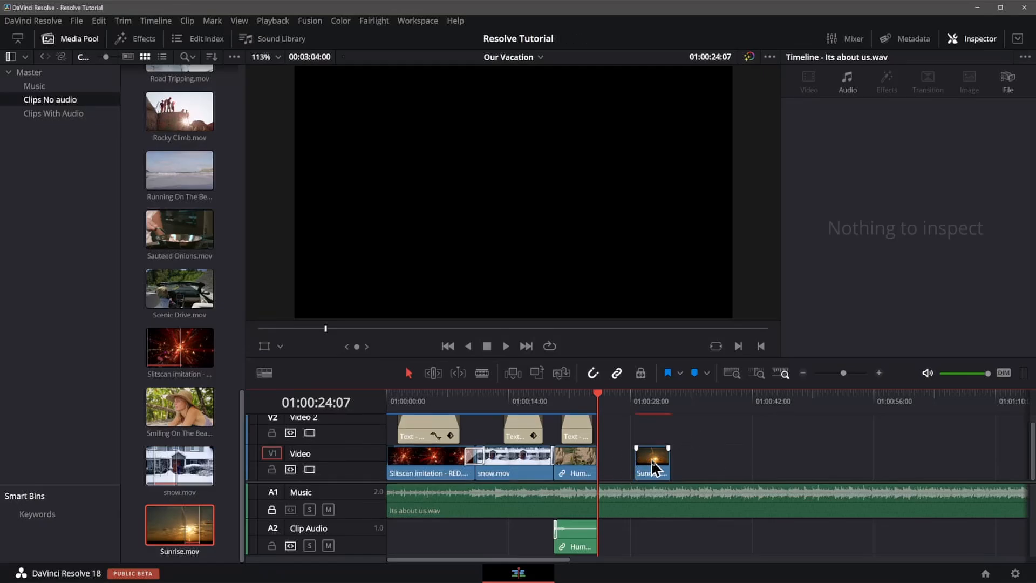
left_click_drag(655, 470, 623, 472)
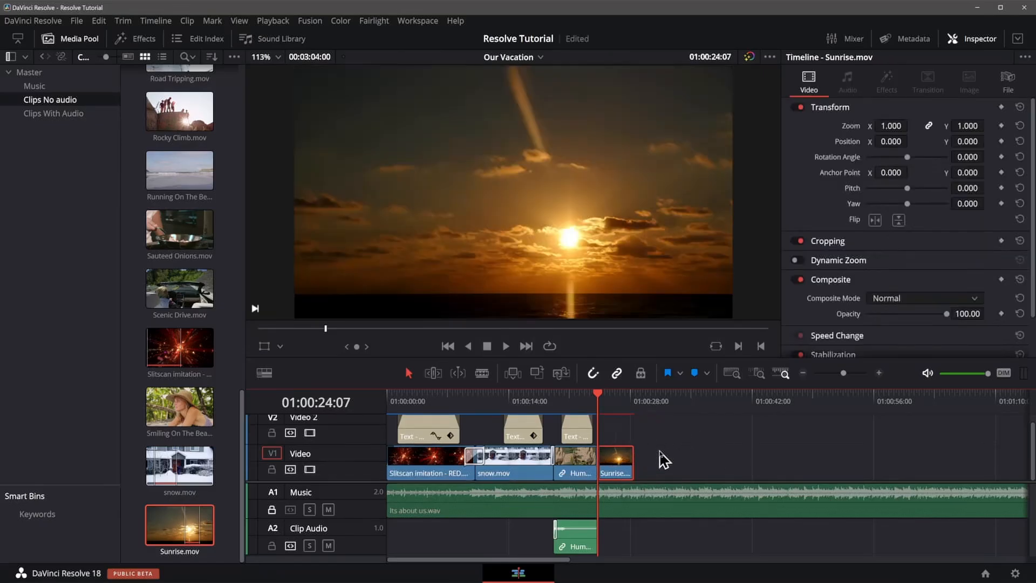
Rename the Video 2 track to "Titles and FX".
key("ctrl+equal")
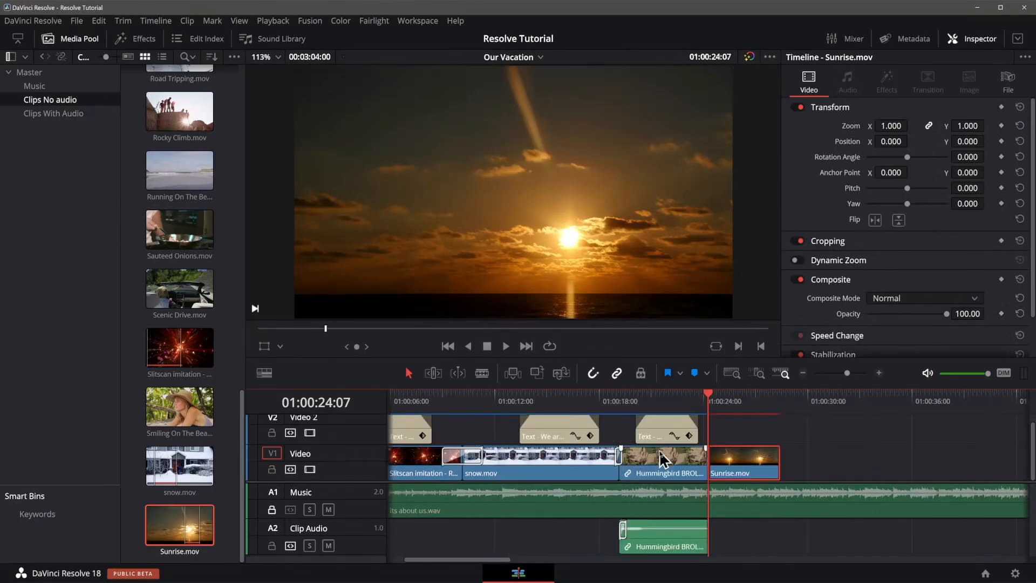
scroll(352, 443, "up", 1)
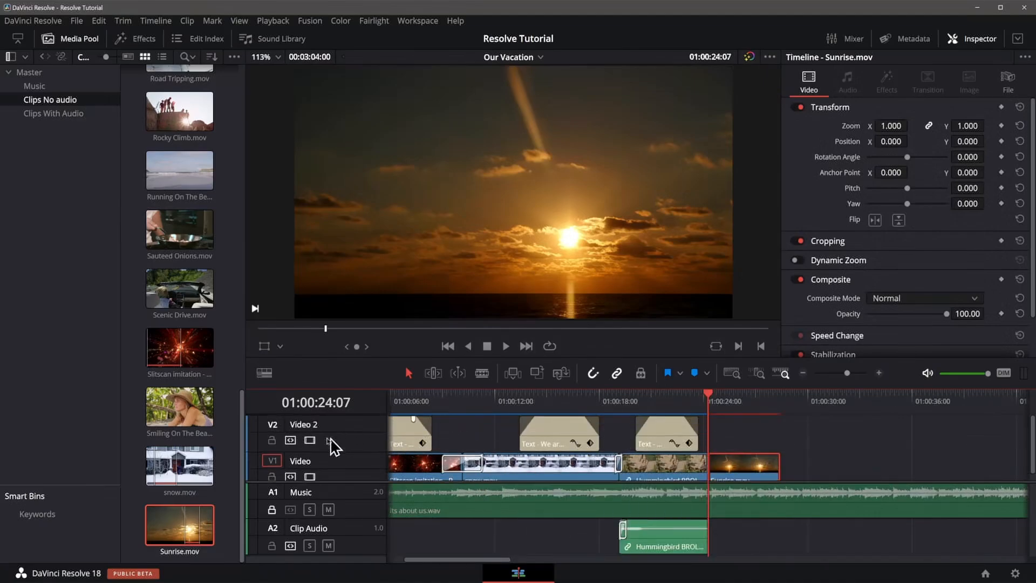
double_click(302, 425)
type("Titles and FX")
key("Return")
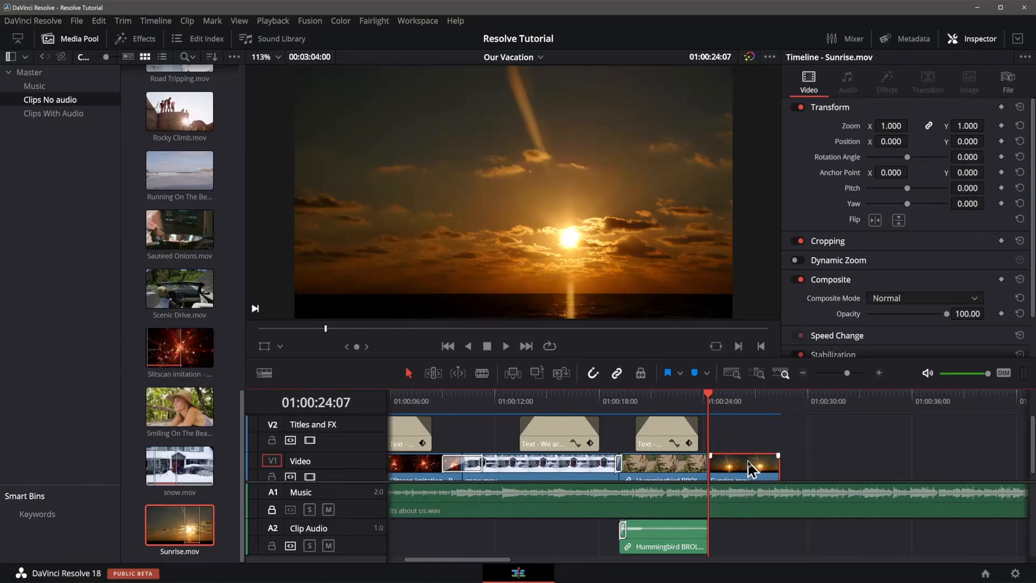
Move the Sunrise clip up onto the Titles and FX track.
left_click_drag(749, 468, 747, 459)
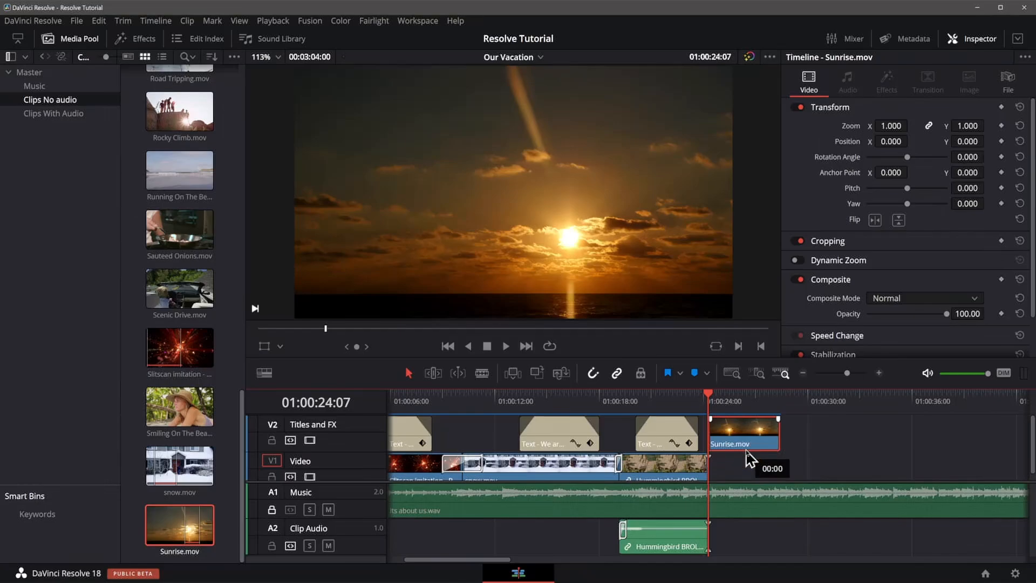
left_click_drag(747, 458, 751, 472)
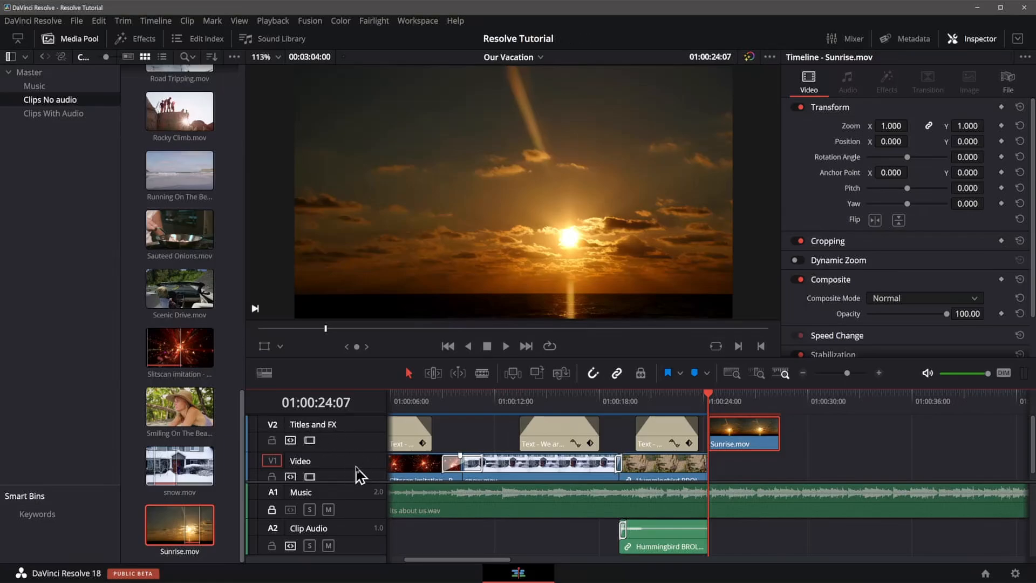
scroll(821, 465, "down", 1)
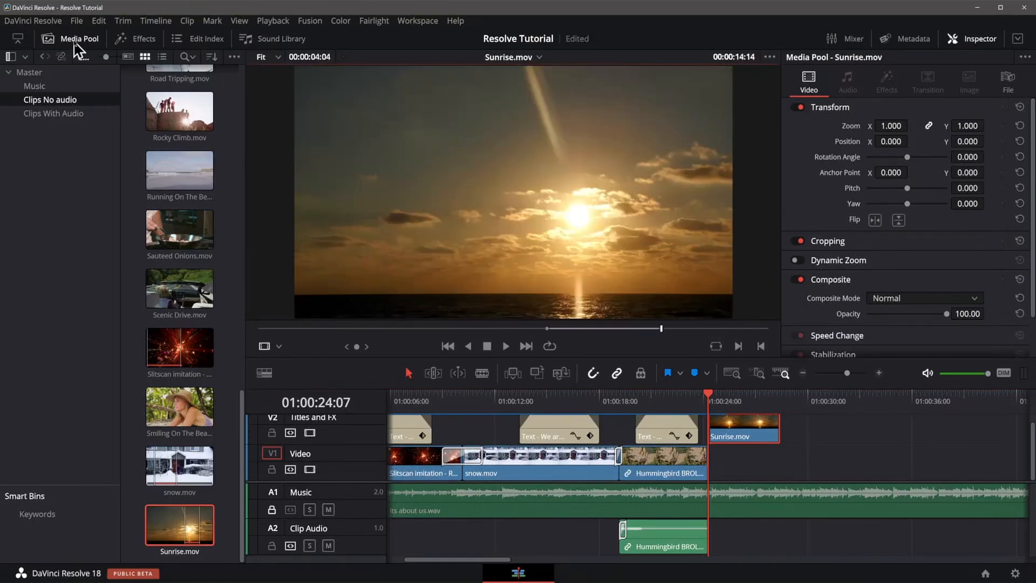
Add a Text title to Video 1 beneath the Sunrise clip.
left_click(75, 40)
left_click(143, 39)
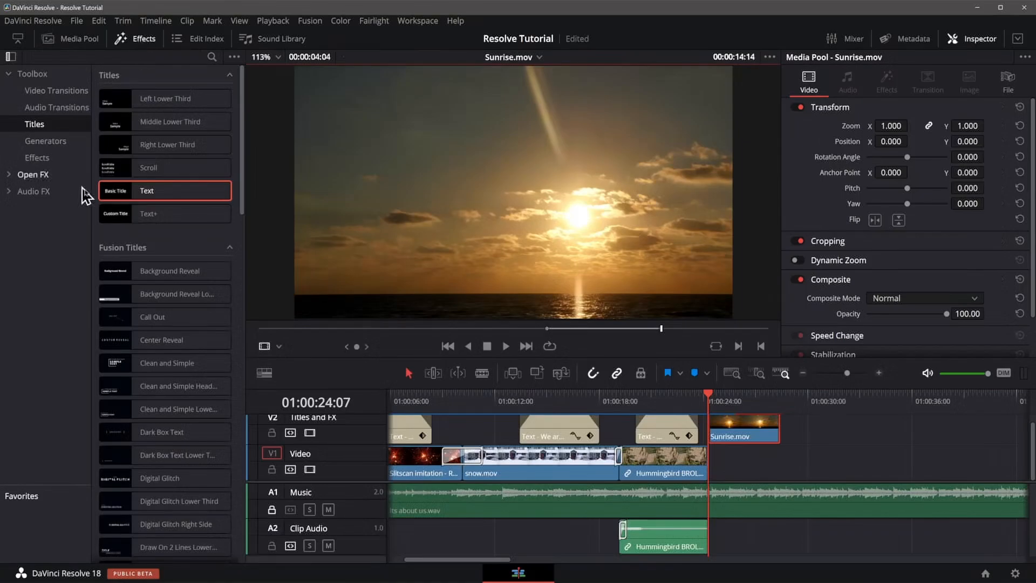
left_click_drag(113, 197, 718, 471)
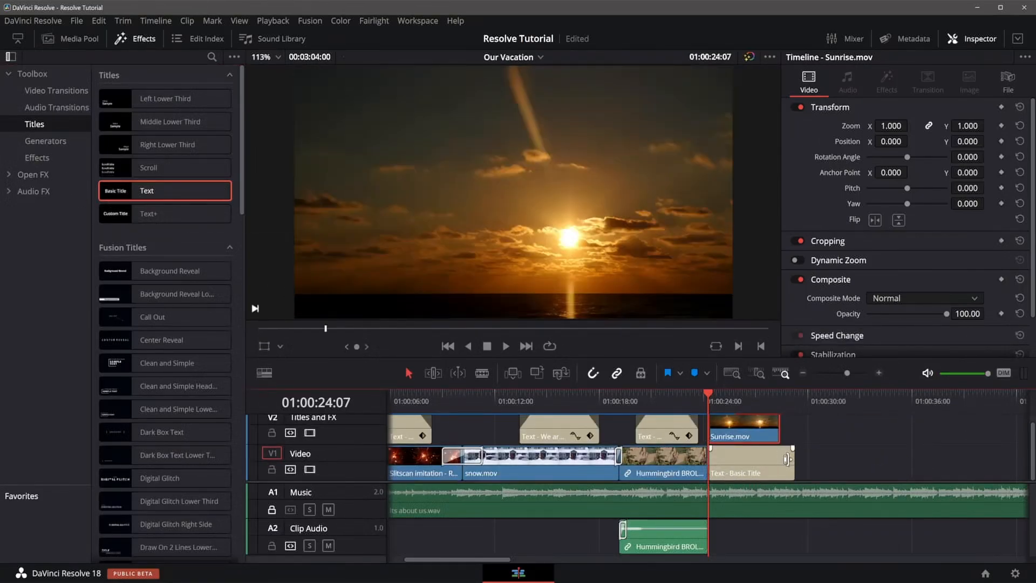
Disable video output of the Titles and FX track to work on the title underneath.
left_click(735, 416)
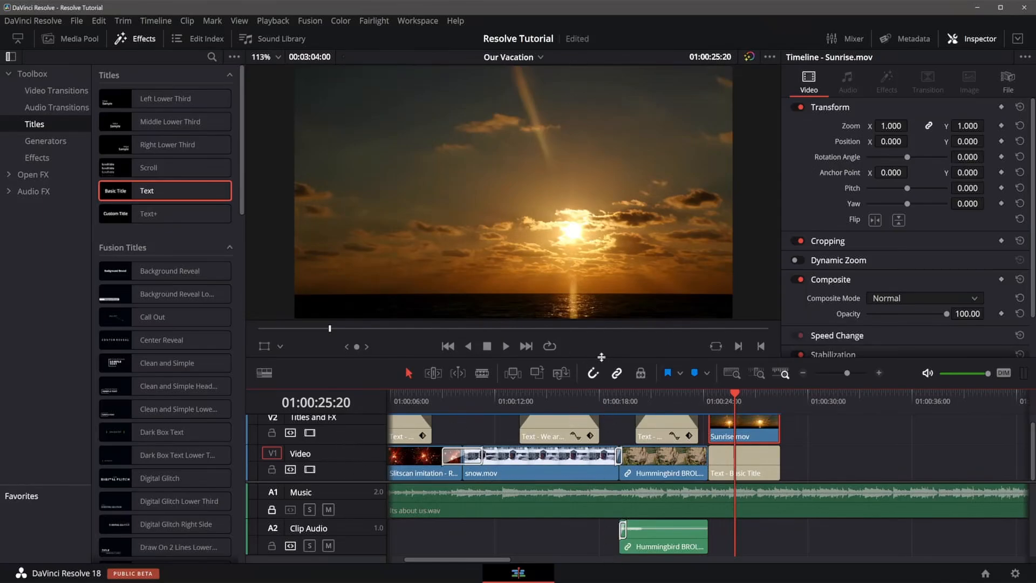
left_click_drag(601, 357, 572, 497)
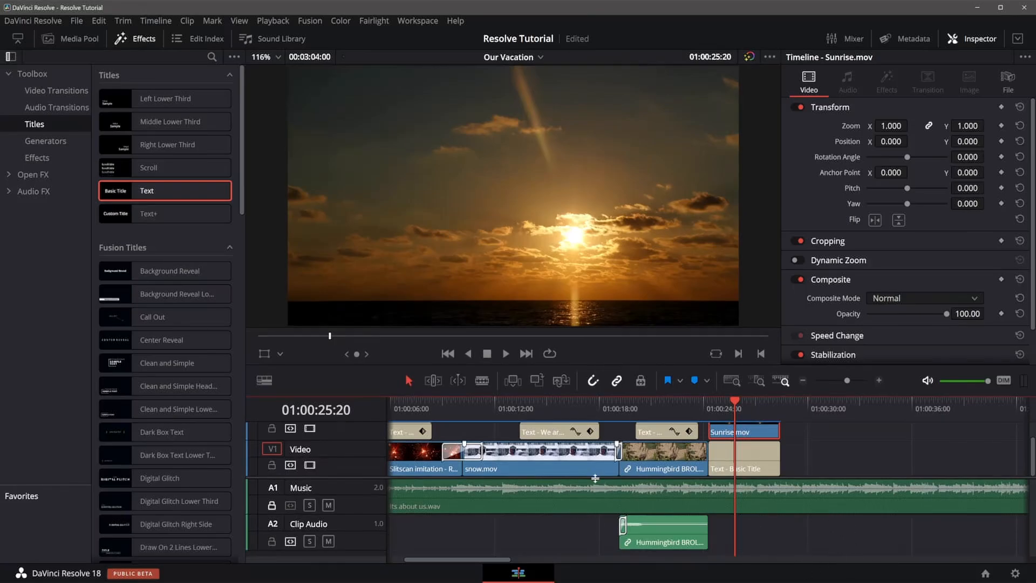
scroll(596, 478, "up", 3)
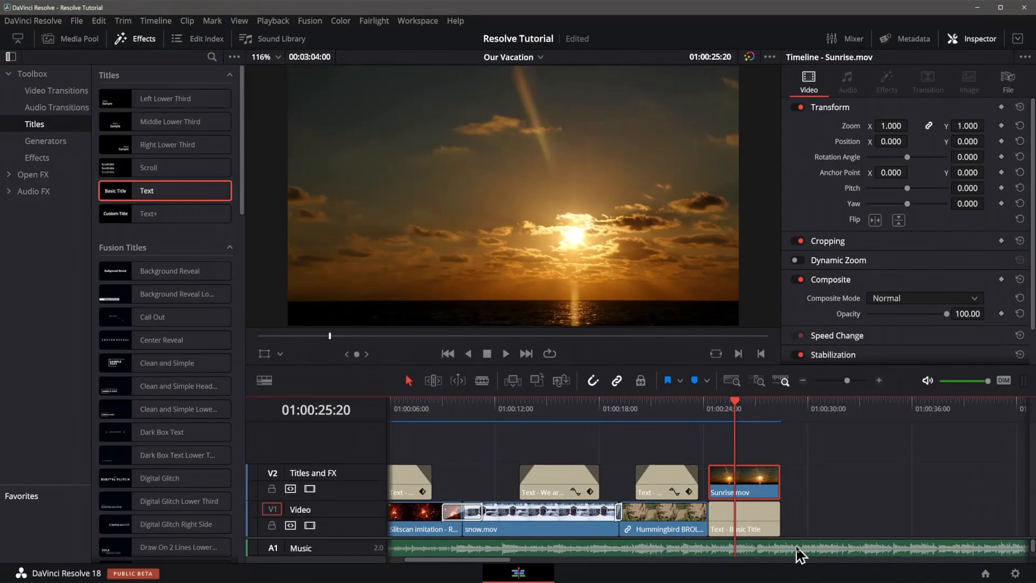
scroll(798, 547, "down", 5)
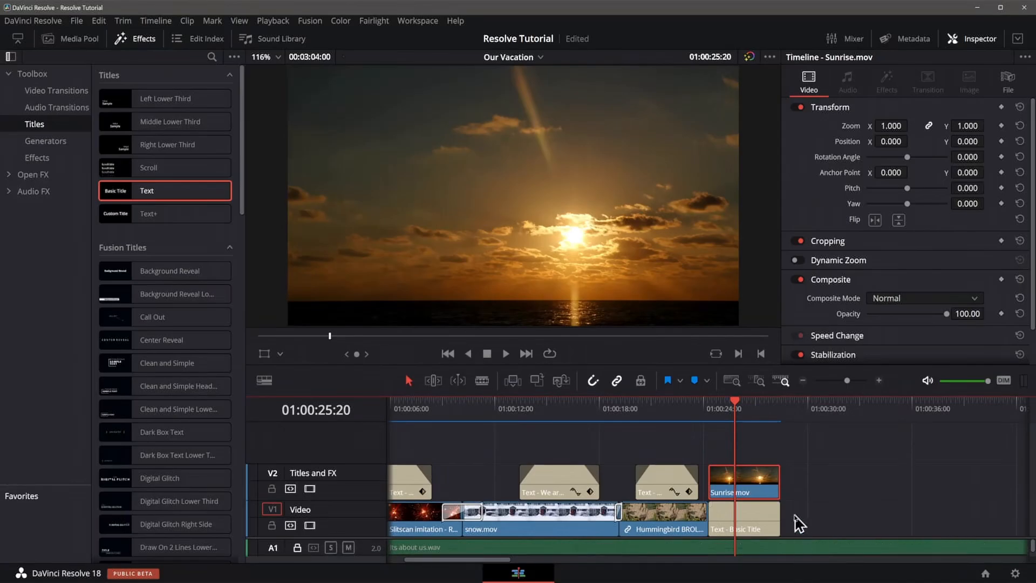
scroll(759, 519, "down", 4)
scroll(759, 520, "up", 3)
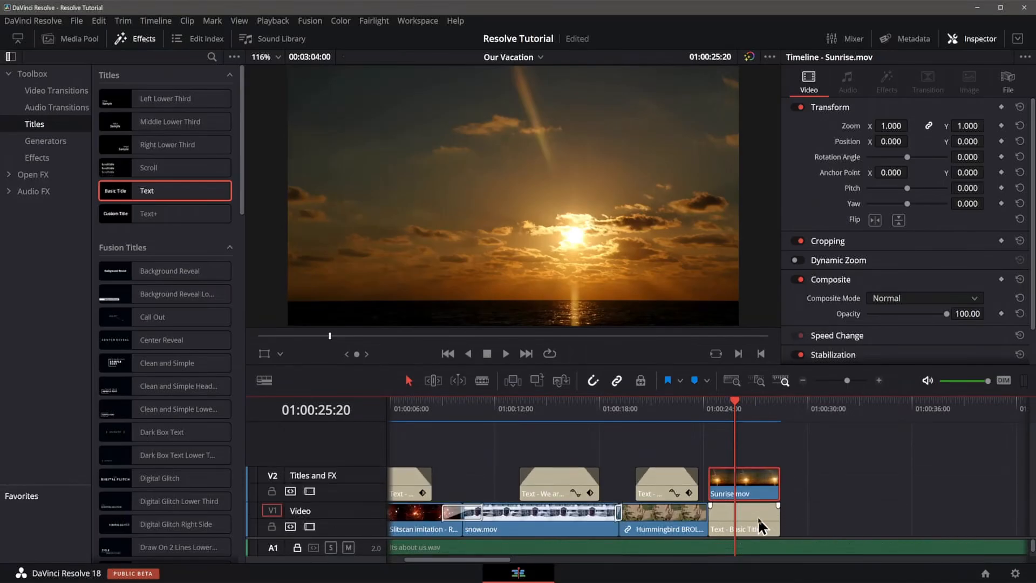
scroll(847, 557, "down", 2)
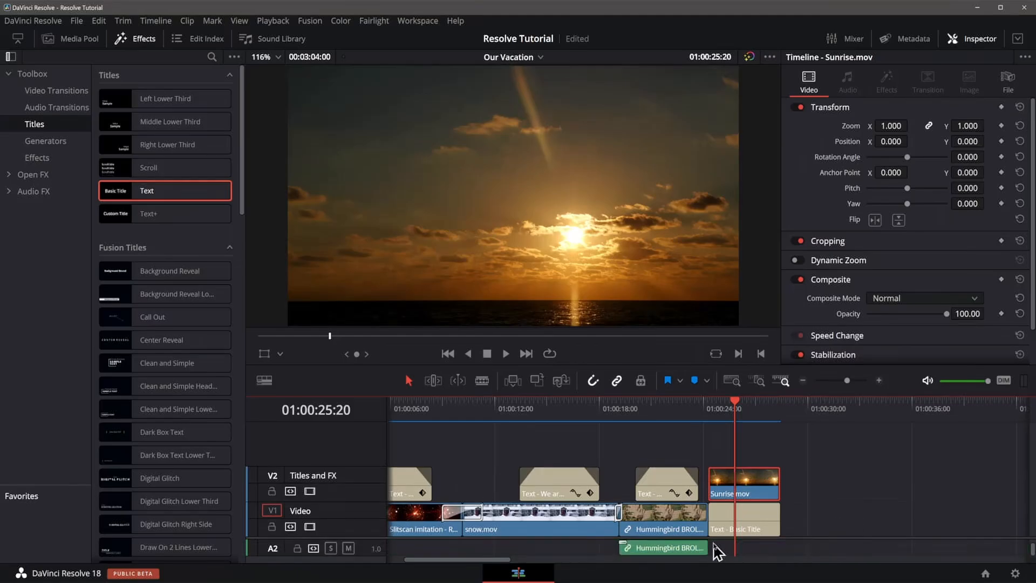
scroll(814, 551, "up", 2)
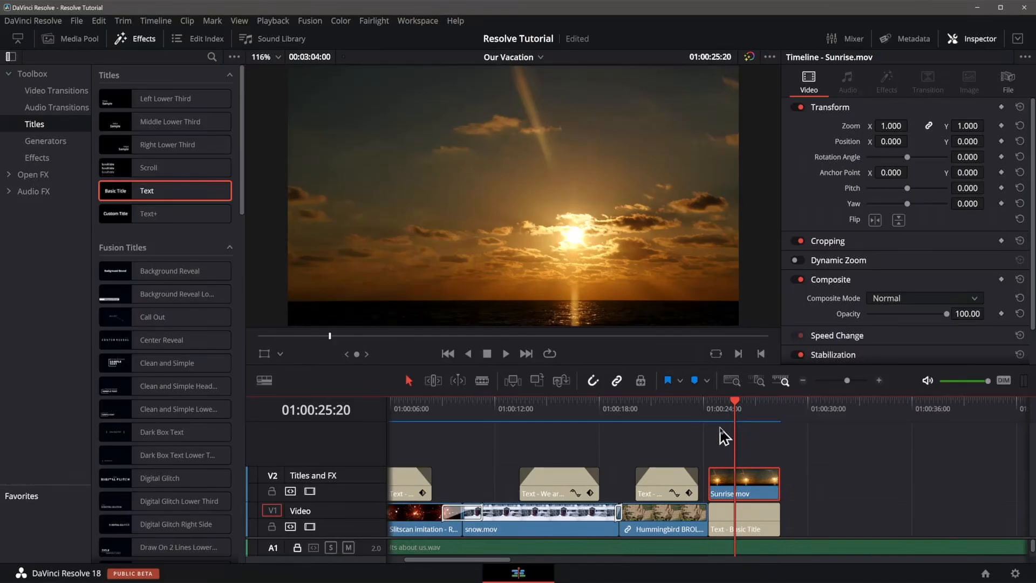
left_click(721, 405)
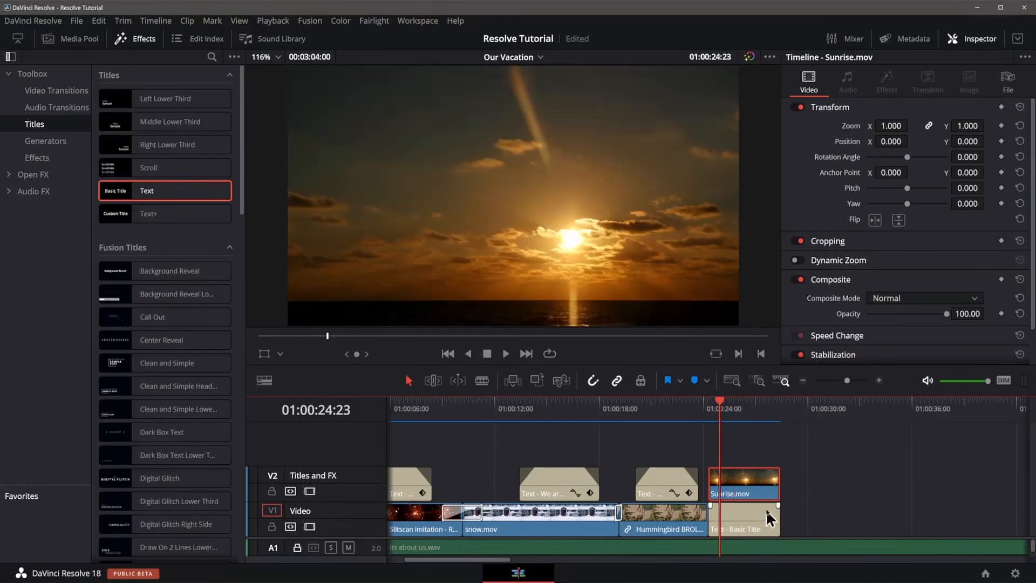
left_click(749, 526)
left_click(759, 486)
left_click(310, 492)
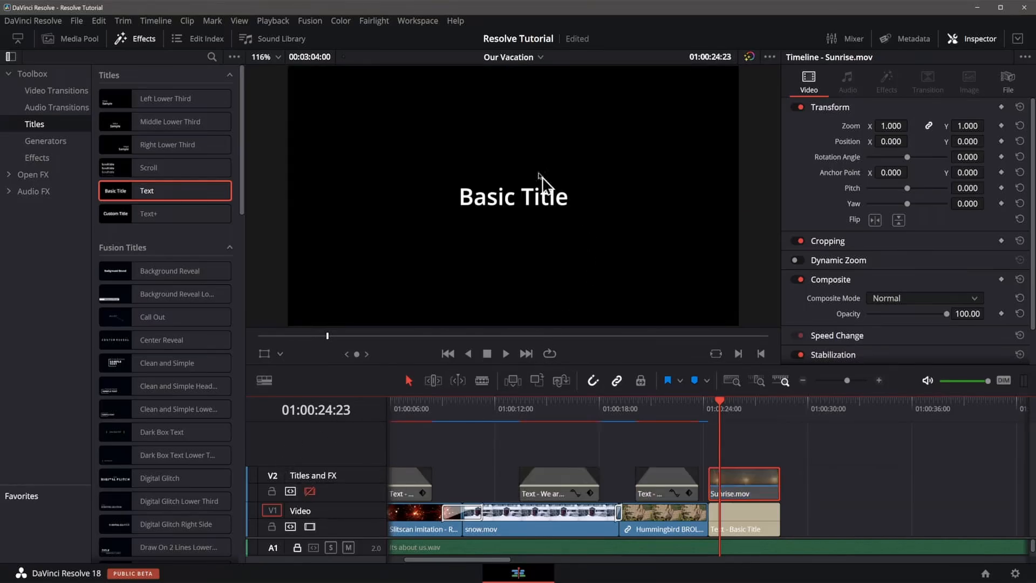
Change the new title's text to "SUMMERTIME!".
left_click(756, 518)
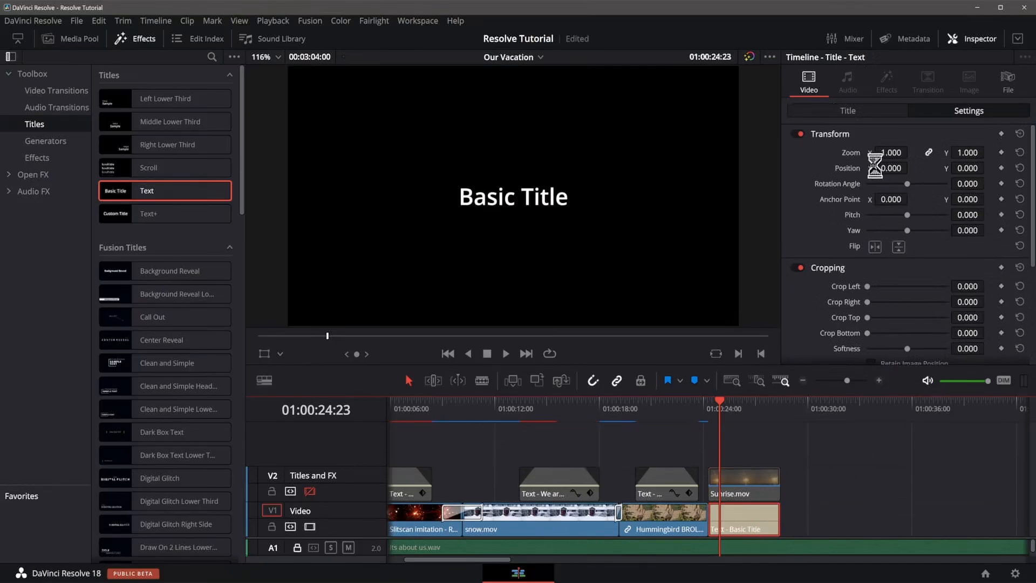
left_click(872, 111)
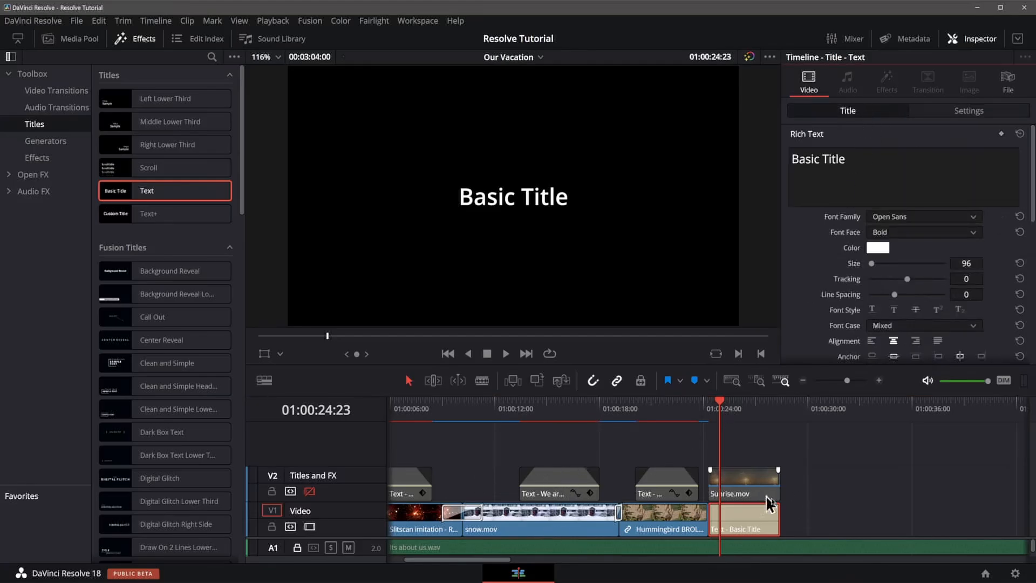
left_click_drag(858, 169, 785, 157)
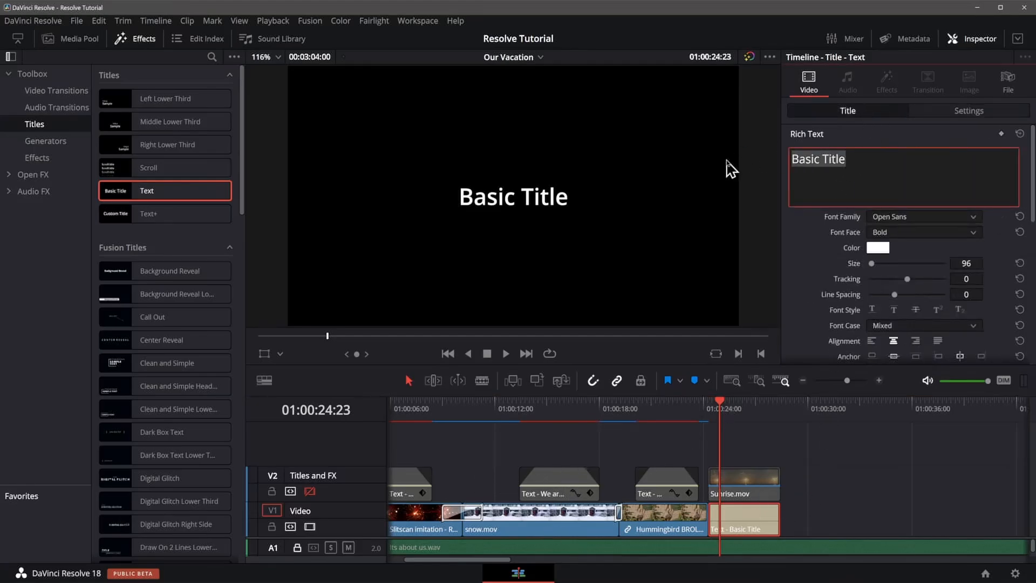
type("SUMMER")
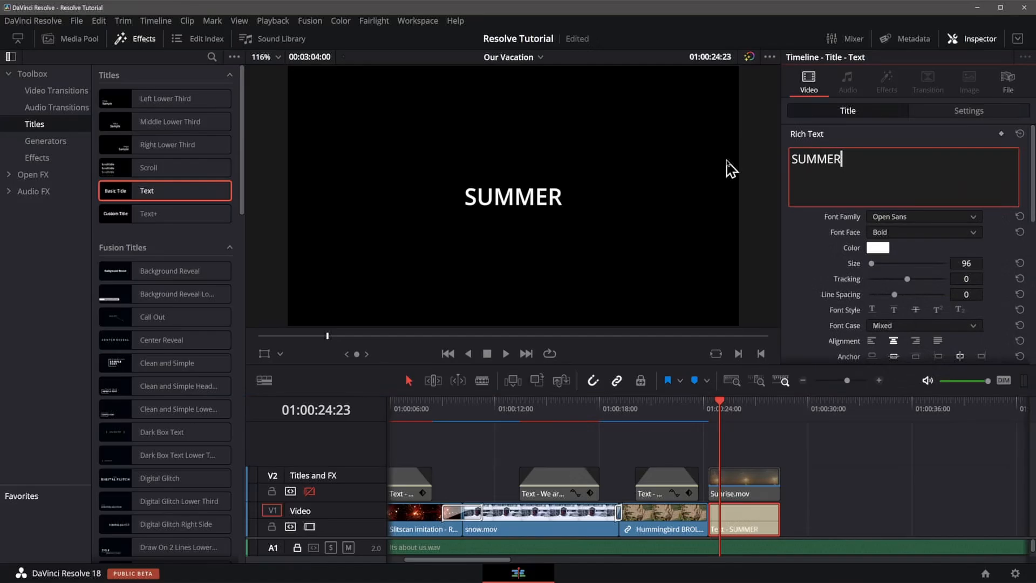
type("TIME")
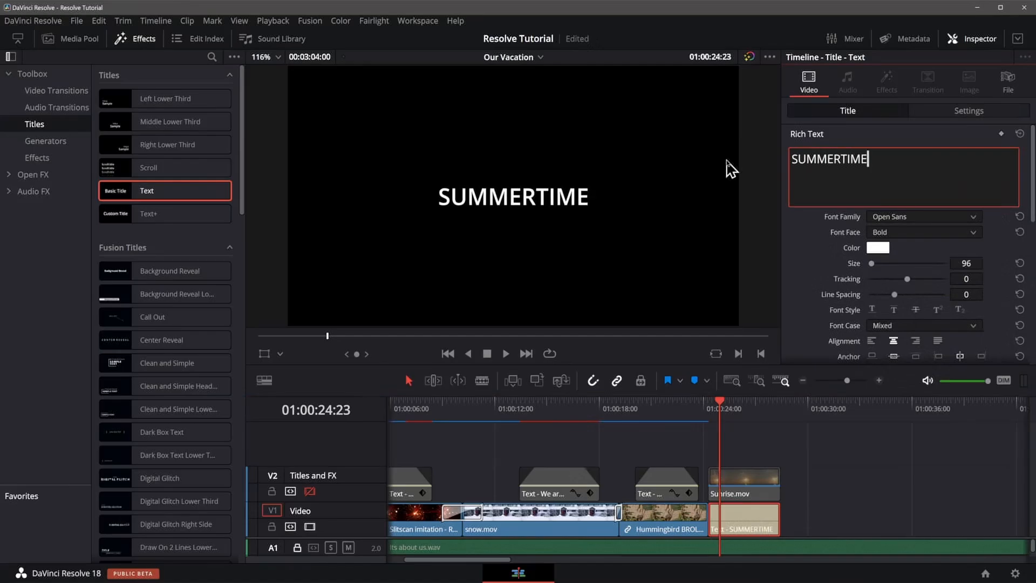
type("!")
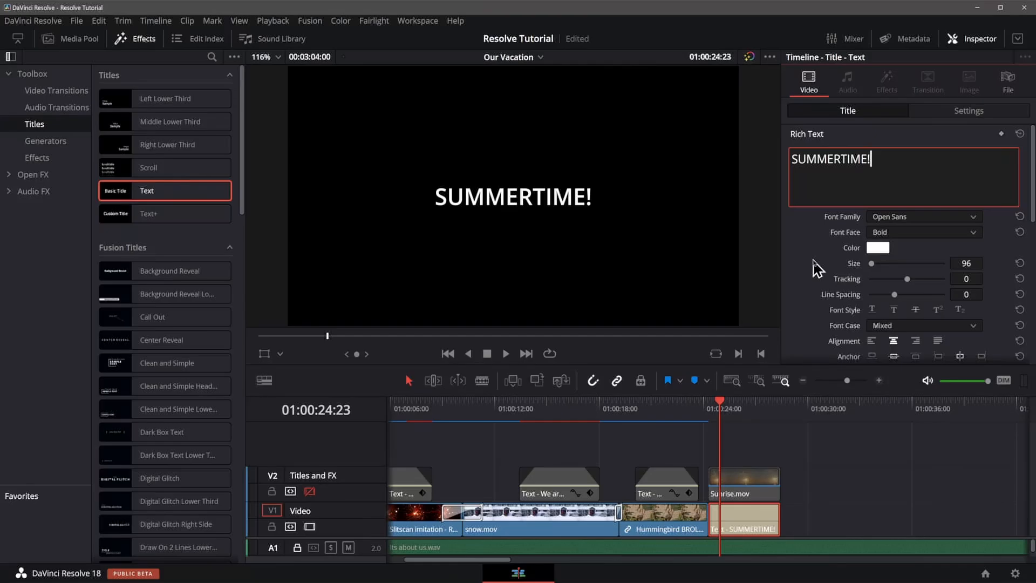
Set the title's font family to Impact.
left_click(921, 221)
scroll(928, 270, "up", 8)
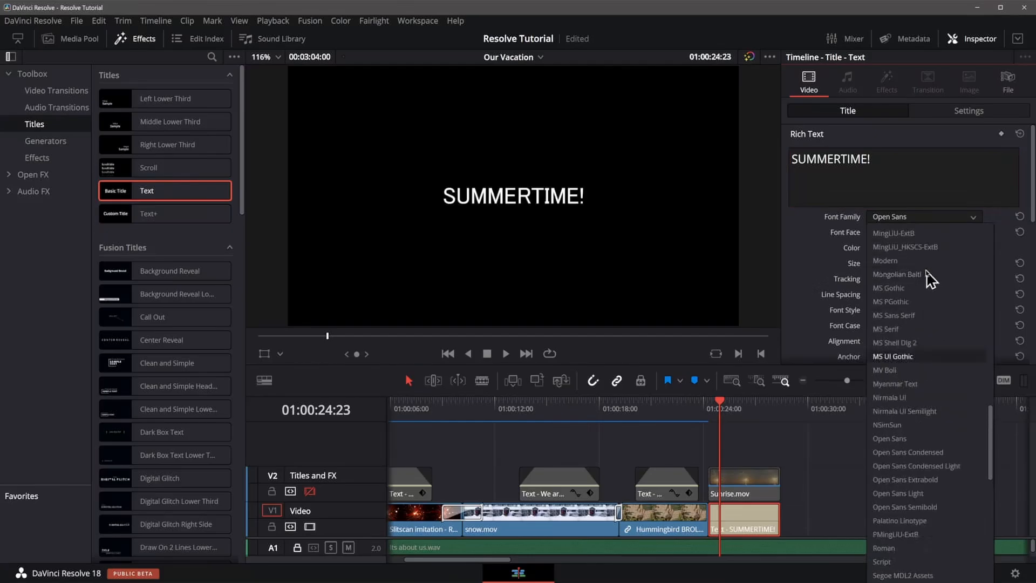
scroll(927, 270, "up", 1)
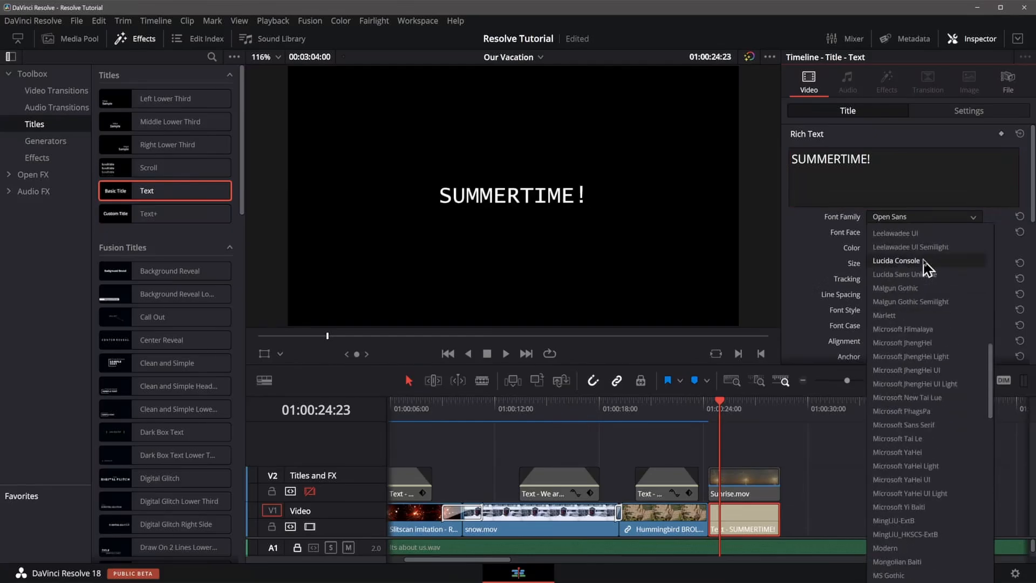
scroll(927, 269, "up", 6)
scroll(927, 268, "up", 3)
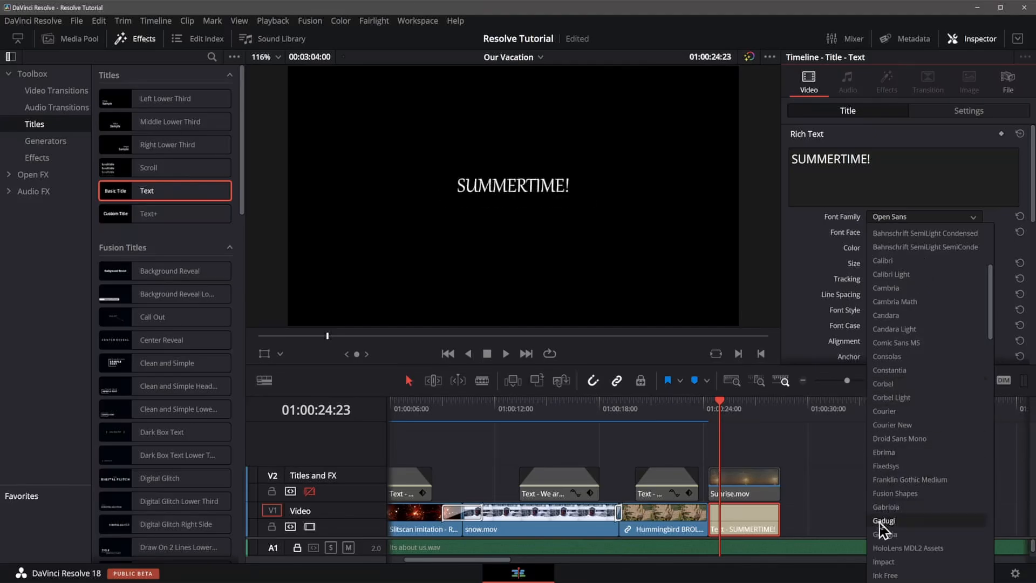
left_click(894, 563)
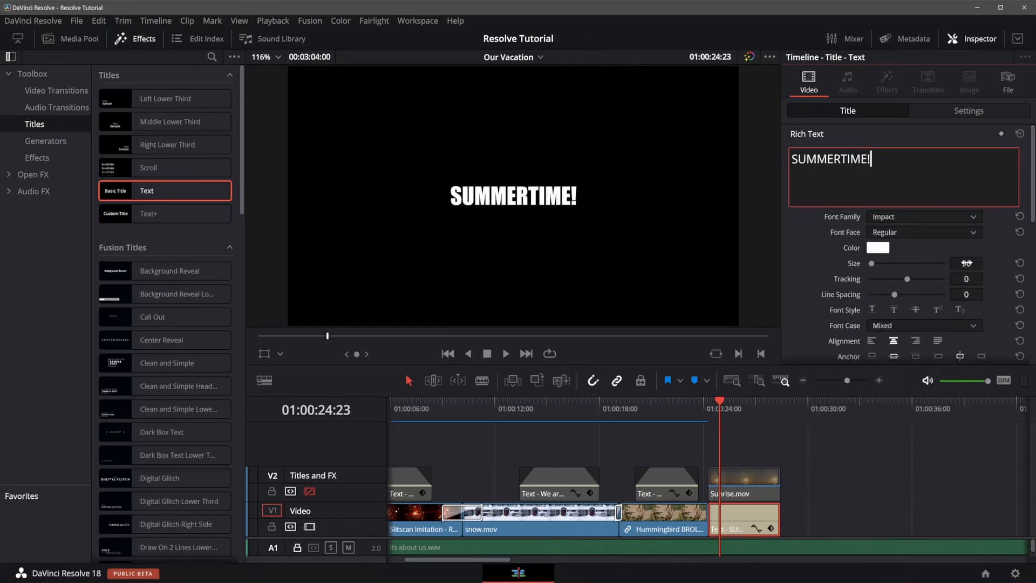
Set the title's text size to 336.
left_click_drag(967, 263, 987, 263)
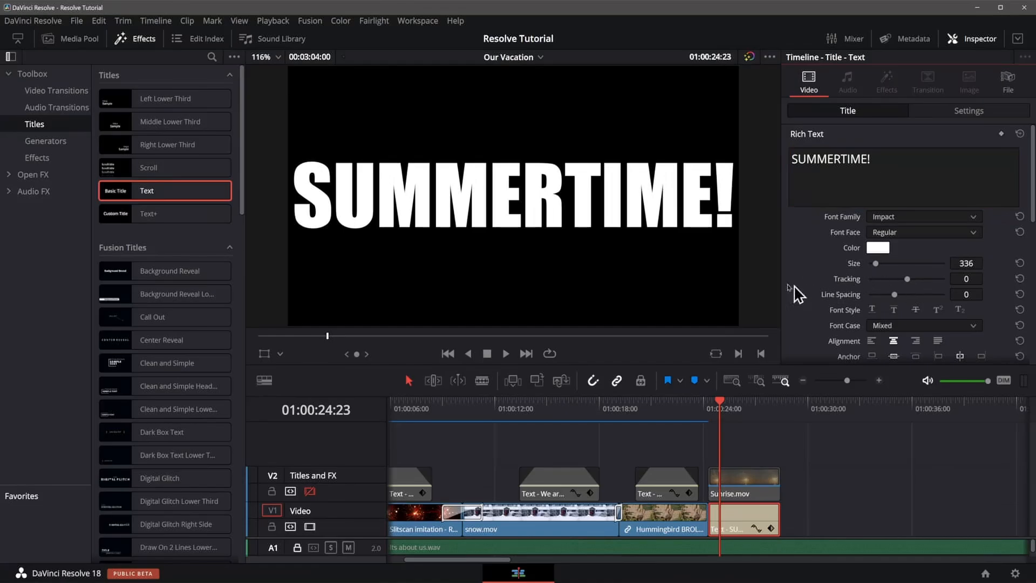
scroll(817, 259, "down", 3)
scroll(815, 210, "up", 3)
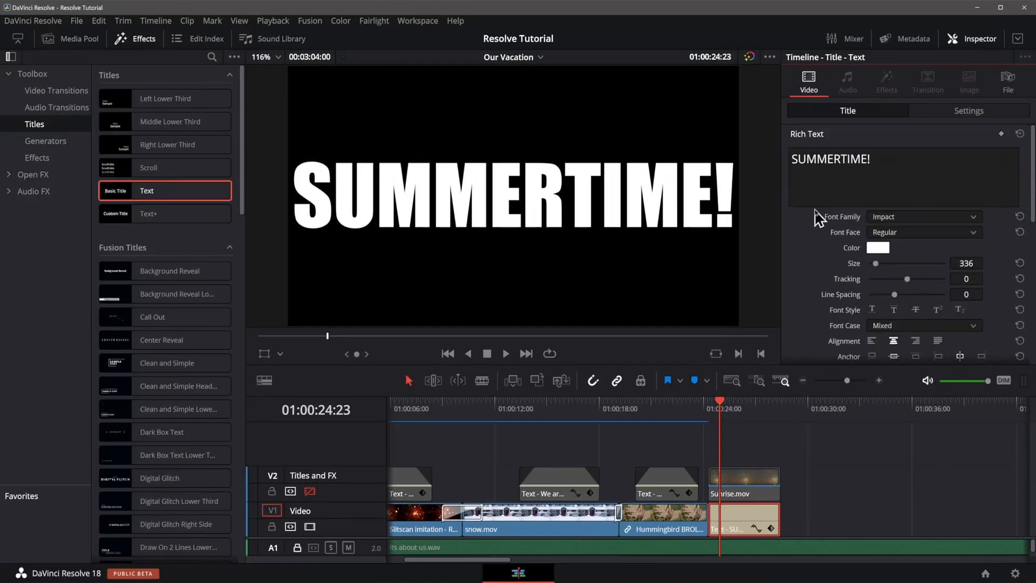
Unlink the title's zoom and stretch it vertically to a Y zoom of 2.110.
left_click(985, 112)
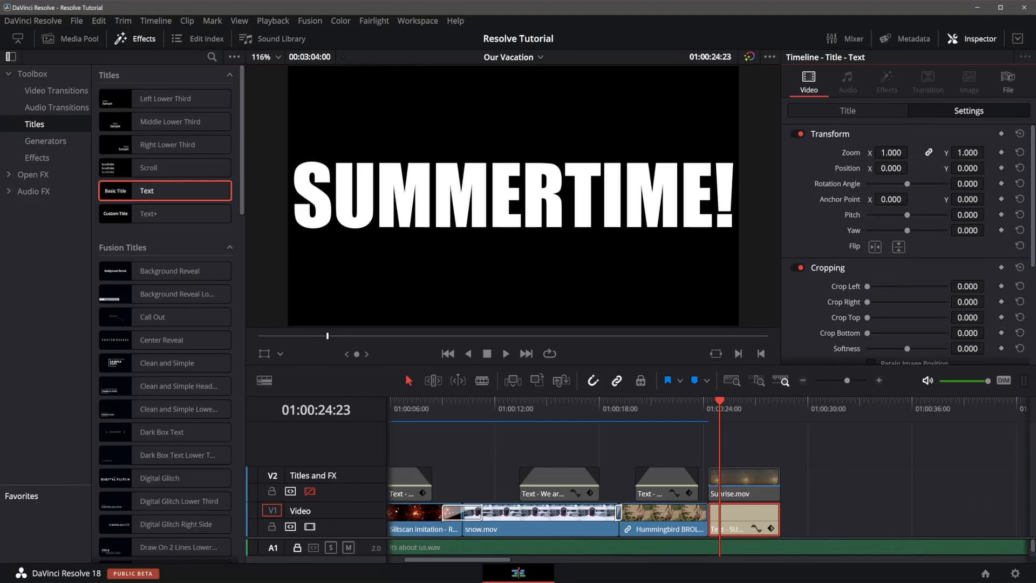
mouse_move(892, 153)
left_mouse_down()
mouse_move(870, 153)
mouse_move(939, 152)
mouse_move(903, 152)
left_mouse_up()
left_click(928, 154)
left_click_drag(960, 152, 1016, 153)
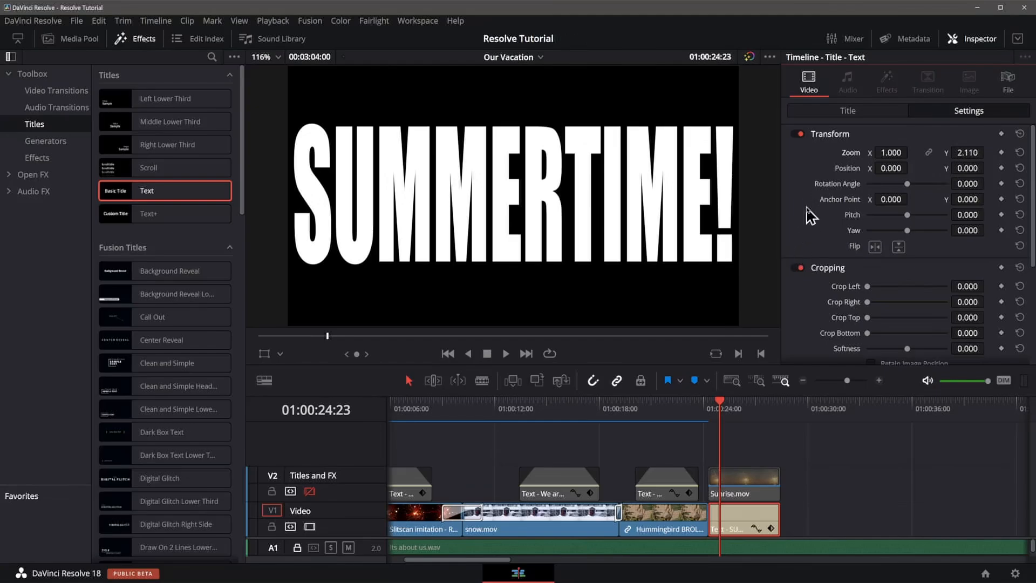
Select the sunrise clip and turn the Titles and FX track's video back on.
left_click(748, 488)
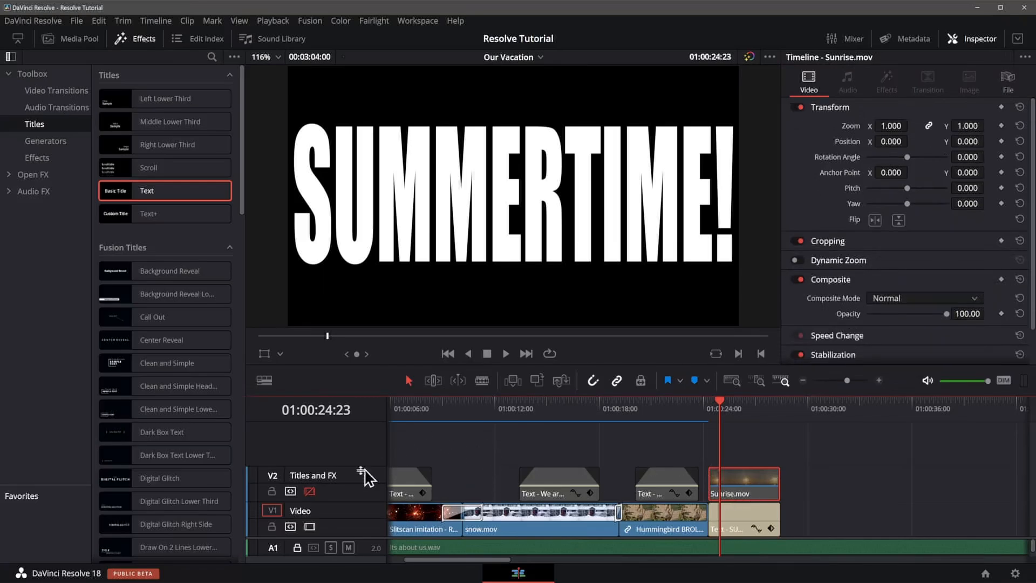
left_click(309, 492)
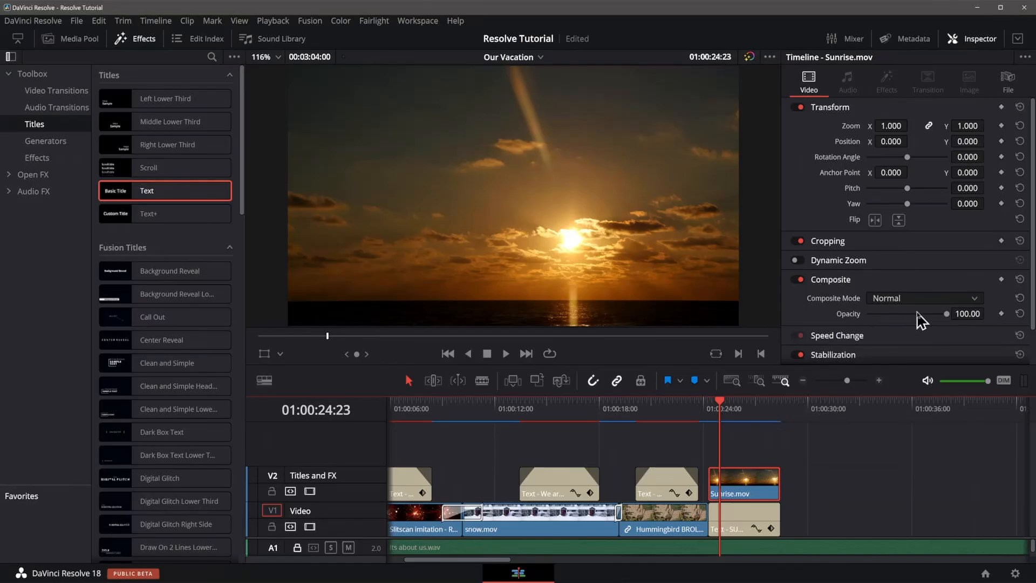
Set the sunrise clip's composite mode to Multiply so it fills the title letters.
mouse_move(947, 315)
left_mouse_down()
mouse_move(875, 315)
mouse_move(947, 315)
left_mouse_up()
left_click(891, 299)
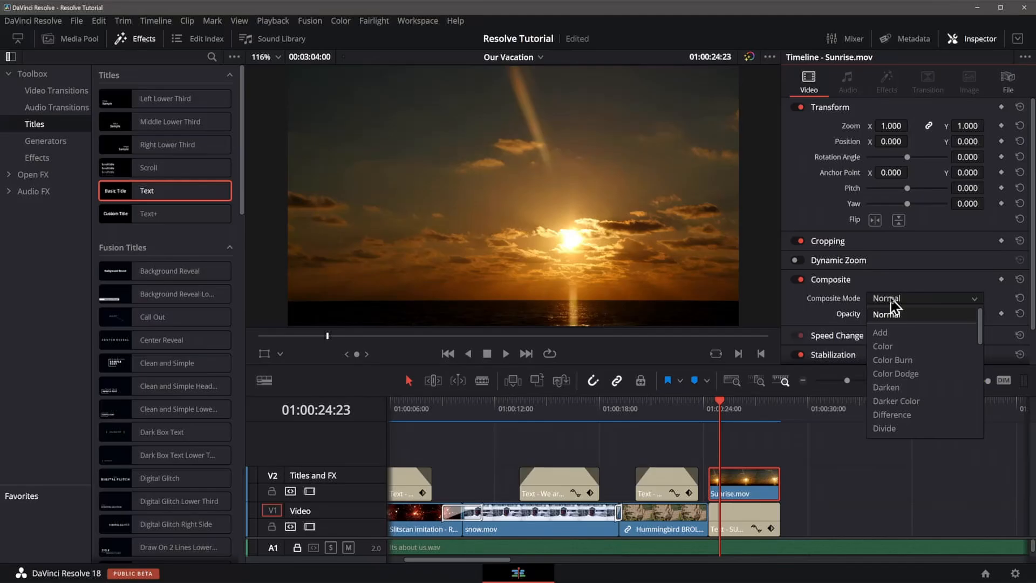
scroll(917, 367, "down", 3)
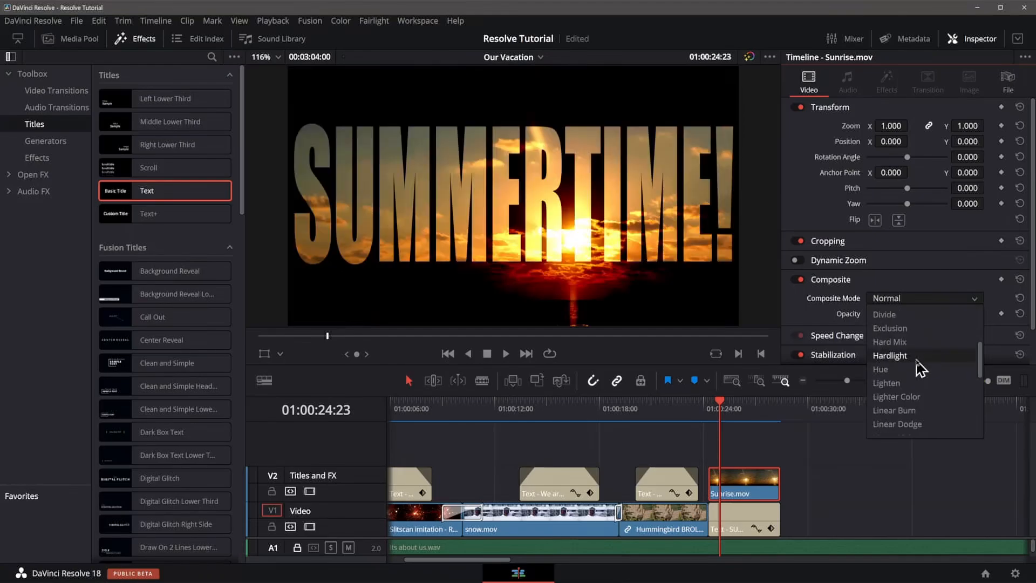
scroll(920, 368, "down", 2)
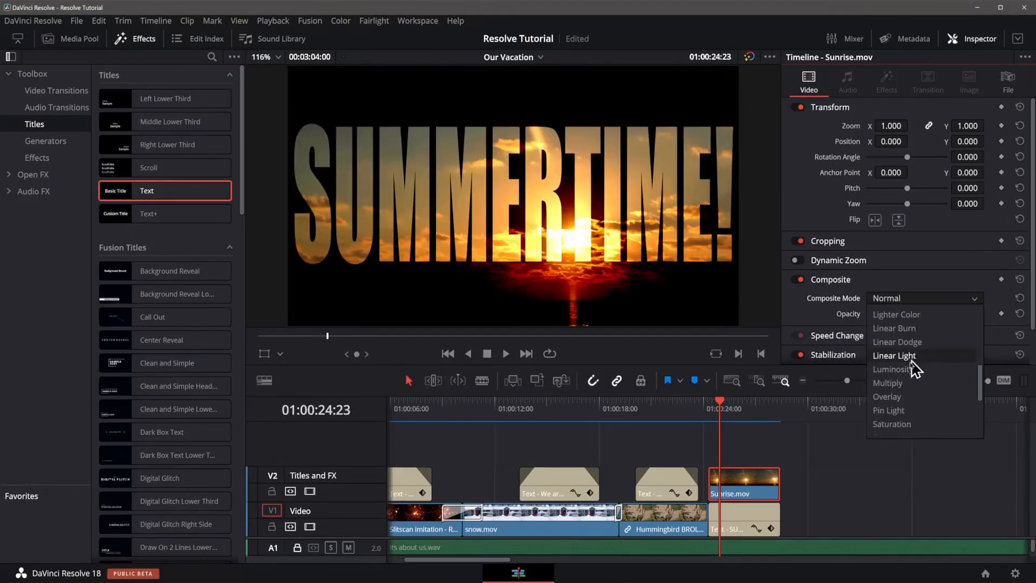
left_click(900, 384)
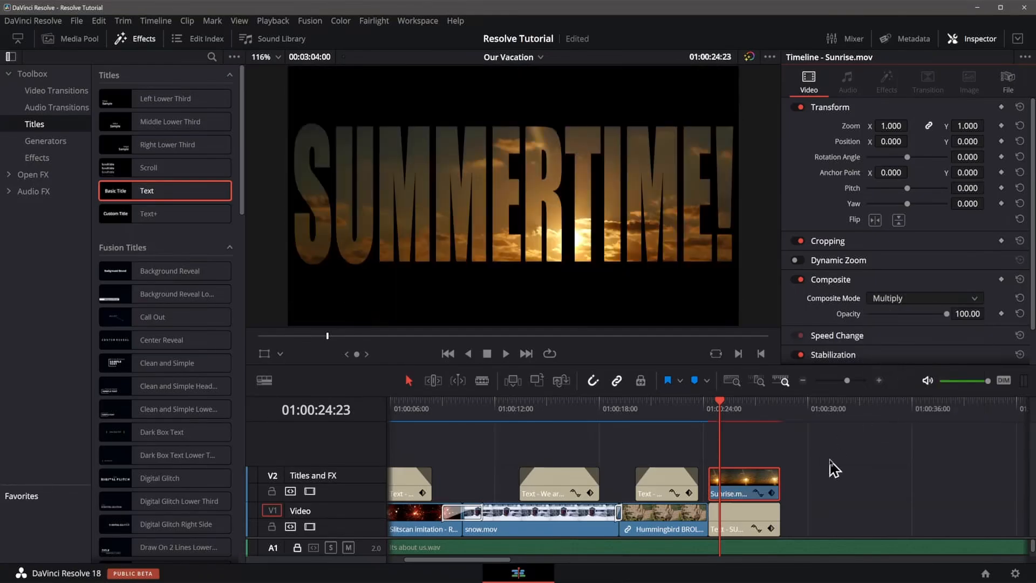
Play back the sunrise title section from its start to preview the effect.
left_click(708, 413)
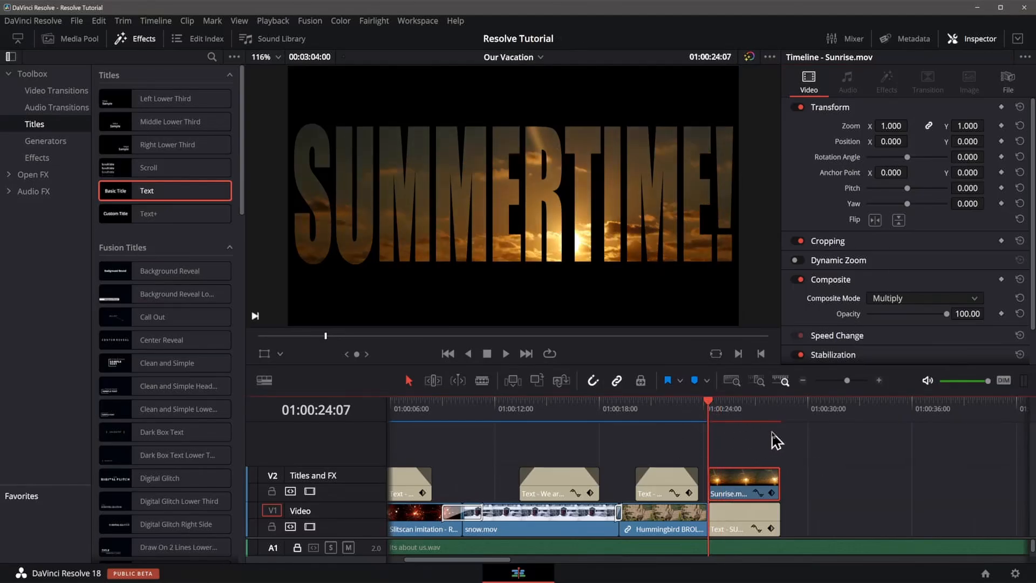
key("space")
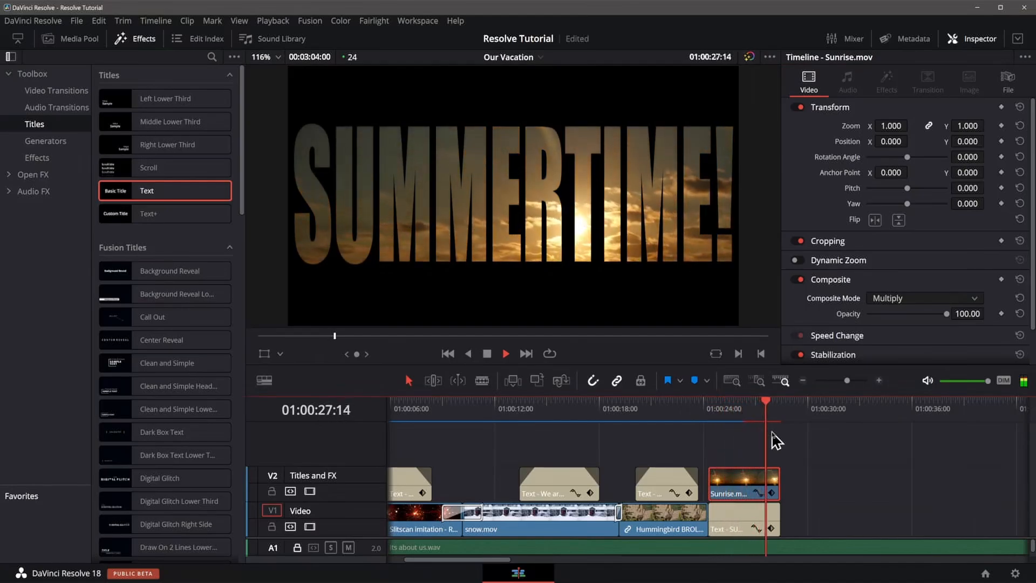
key("space")
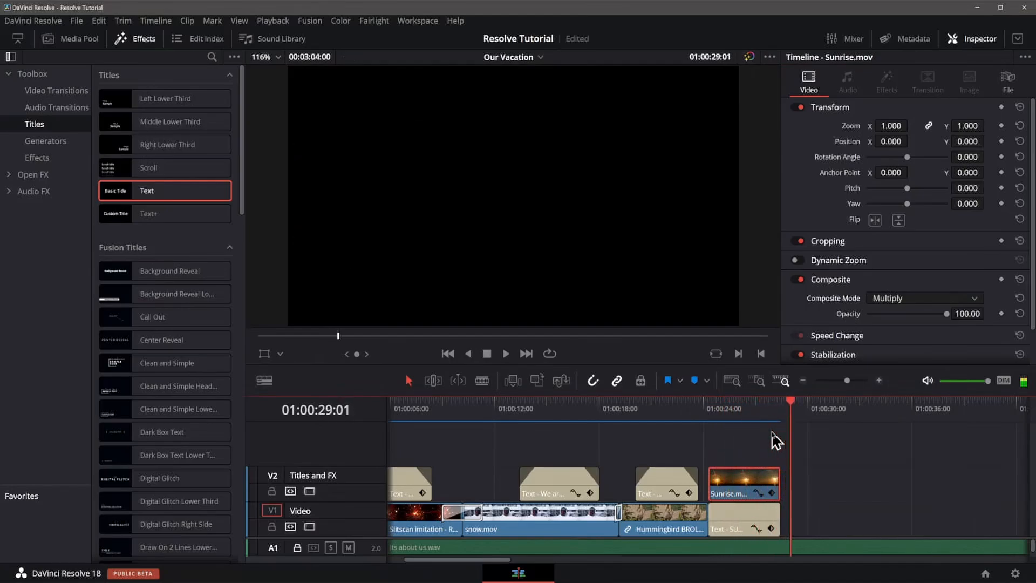
left_click(736, 408)
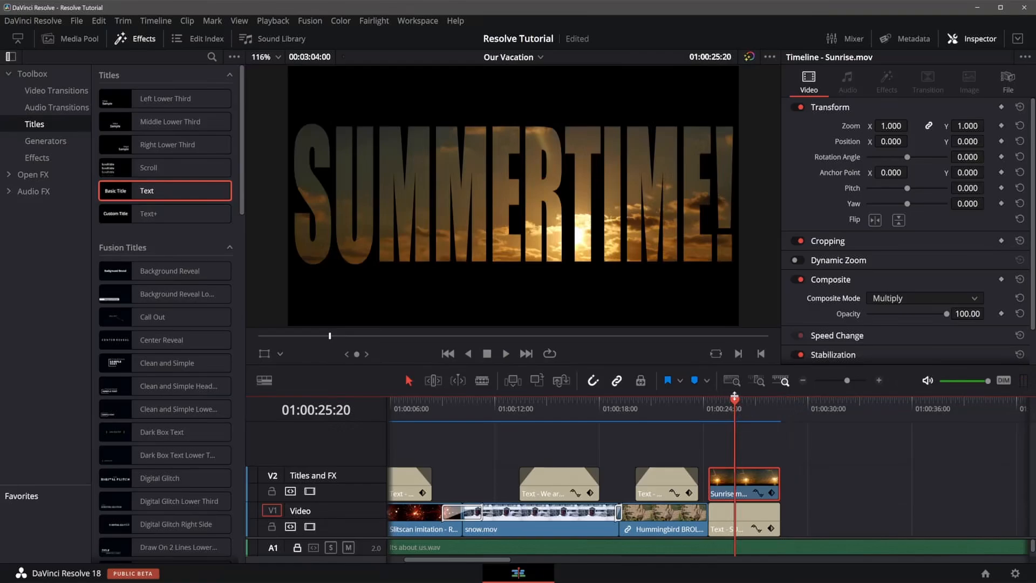
left_click_drag(734, 406, 719, 412)
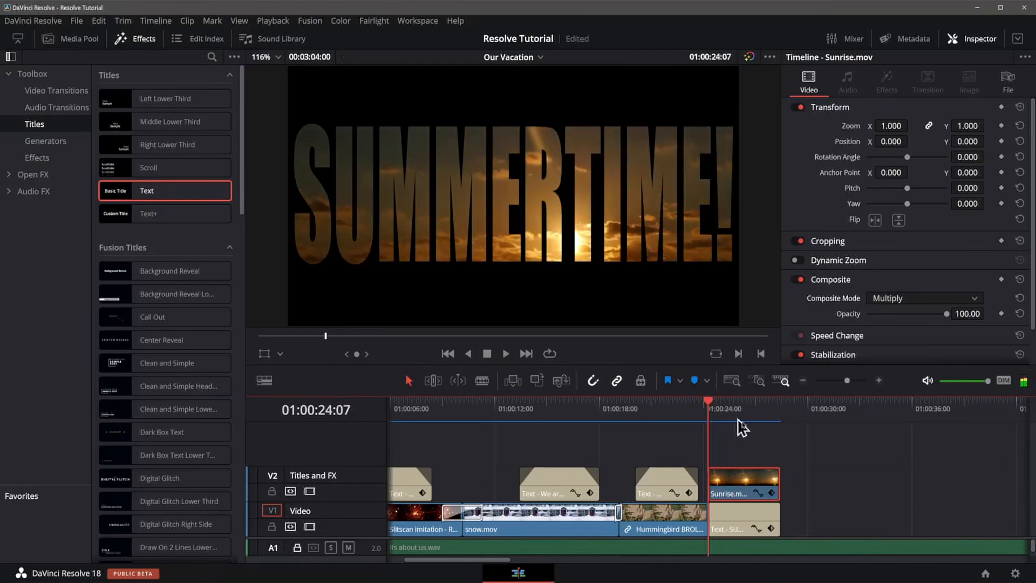
Select both the sunrise clip and the title clip and extend their ends together by about 3 seconds.
left_click(777, 446)
left_click_drag(777, 446, 782, 527)
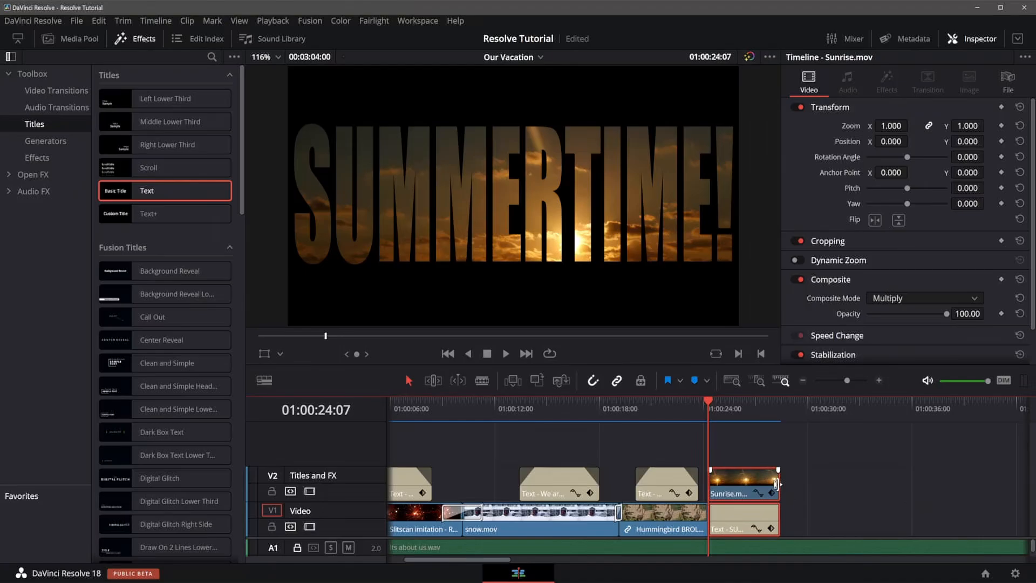
left_click(776, 484)
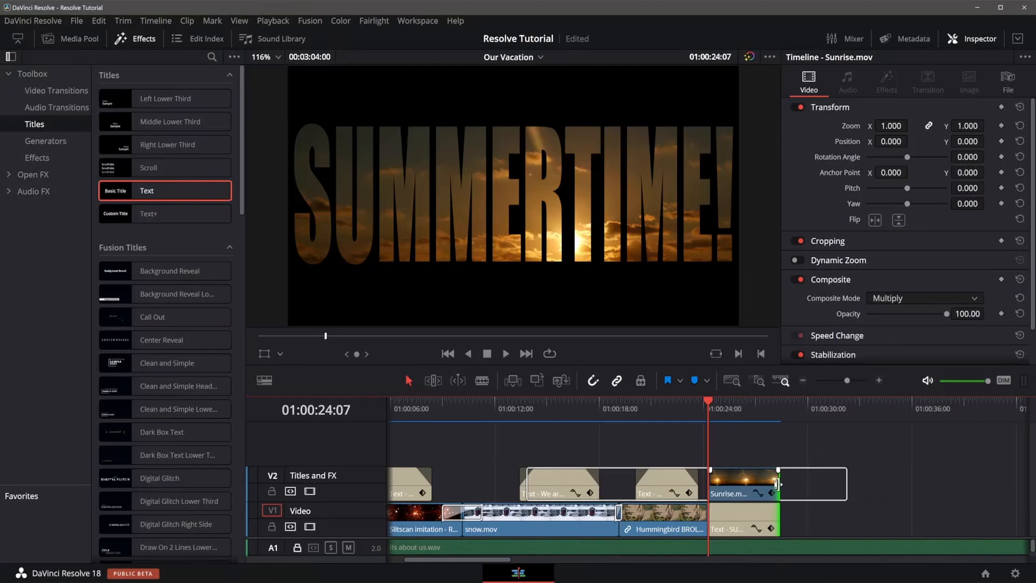
left_click_drag(777, 483, 808, 478)
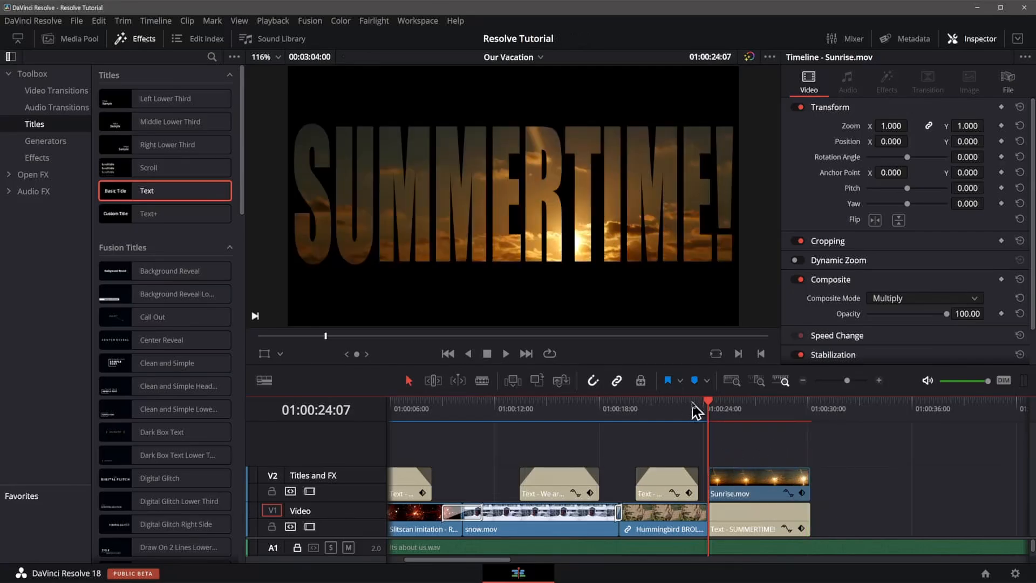
Play and step through the extended title section to review it.
key("space")
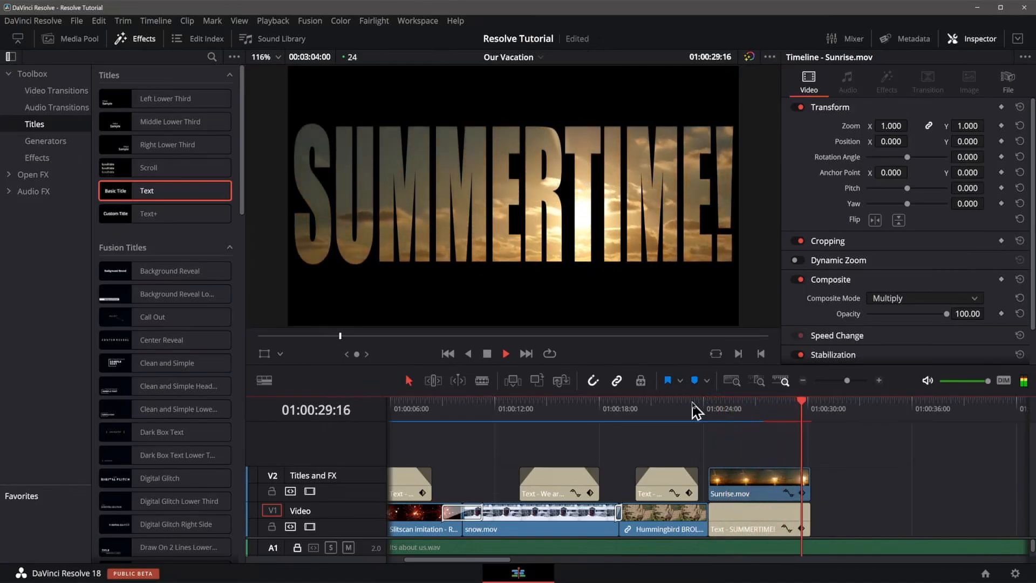
key("space")
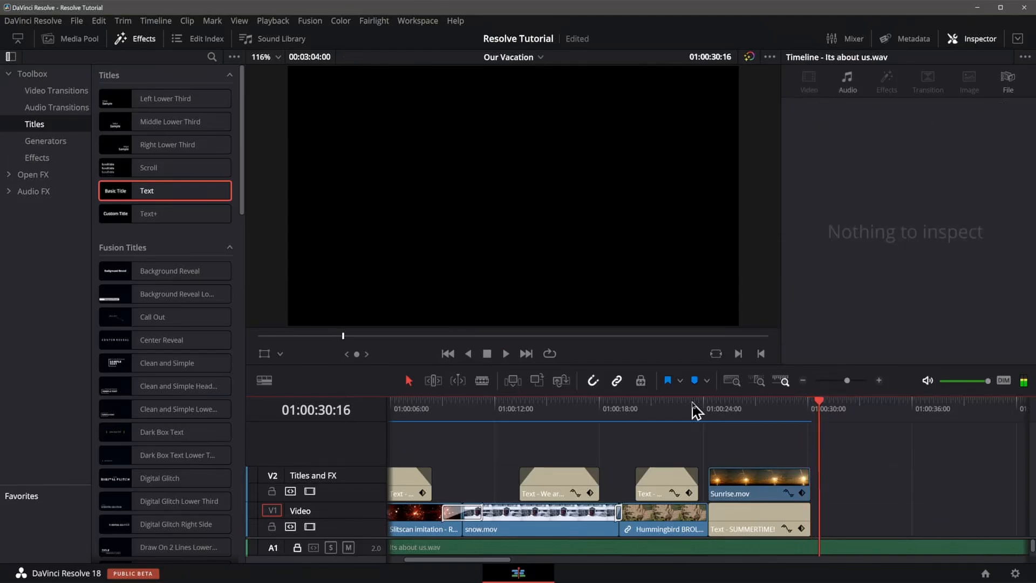
key("Left")
key("Left")
key("Left")
key("Left")
key("Left")
key("Left")
key("Left")
key("Left")
key("Left")
key("Left")
key("Left")
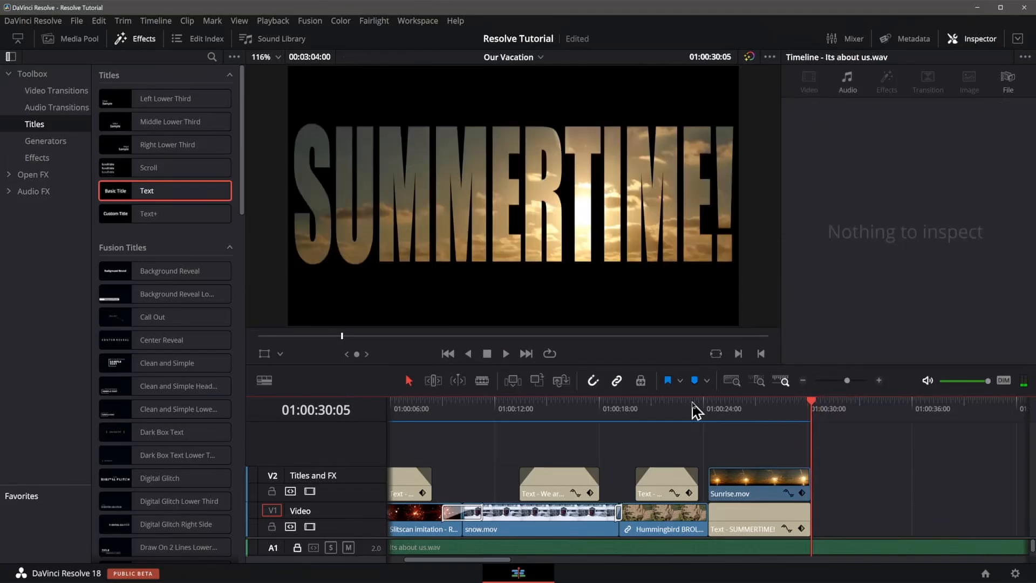
key("Up")
key("Up")
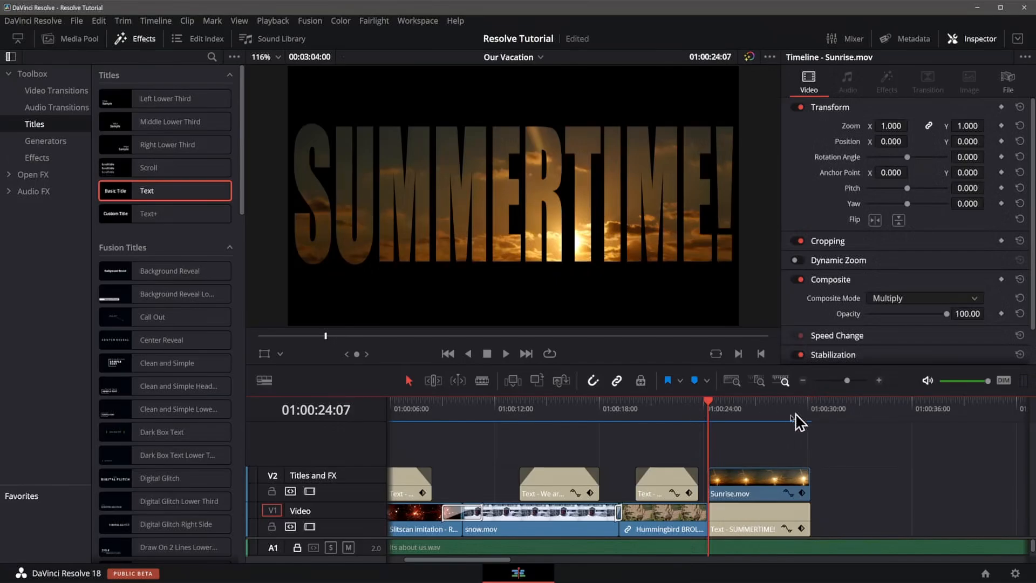
left_click(749, 404)
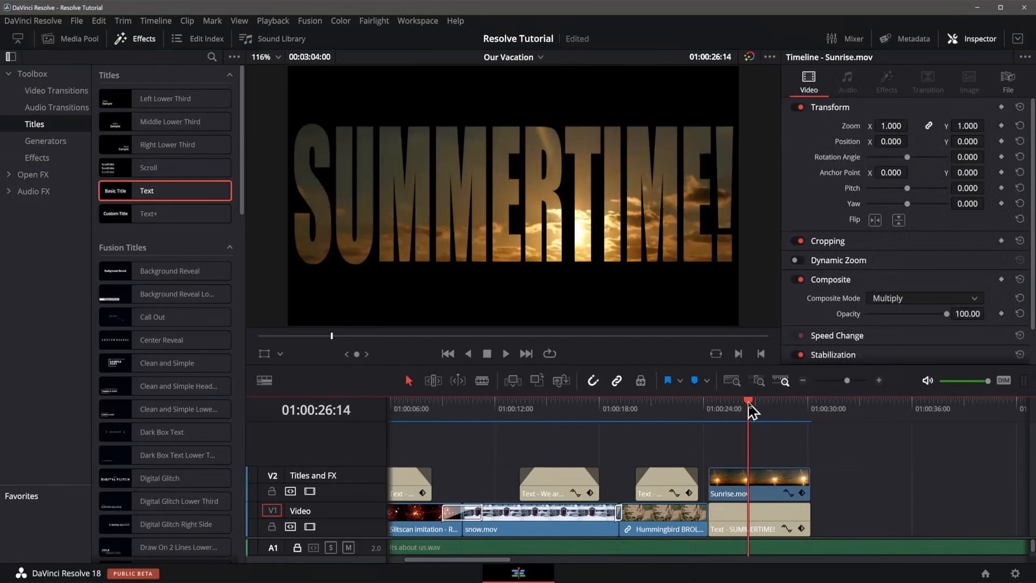
left_click(748, 402)
Select the title clip and toggle its zoom X/Y link back on.
left_click(769, 484)
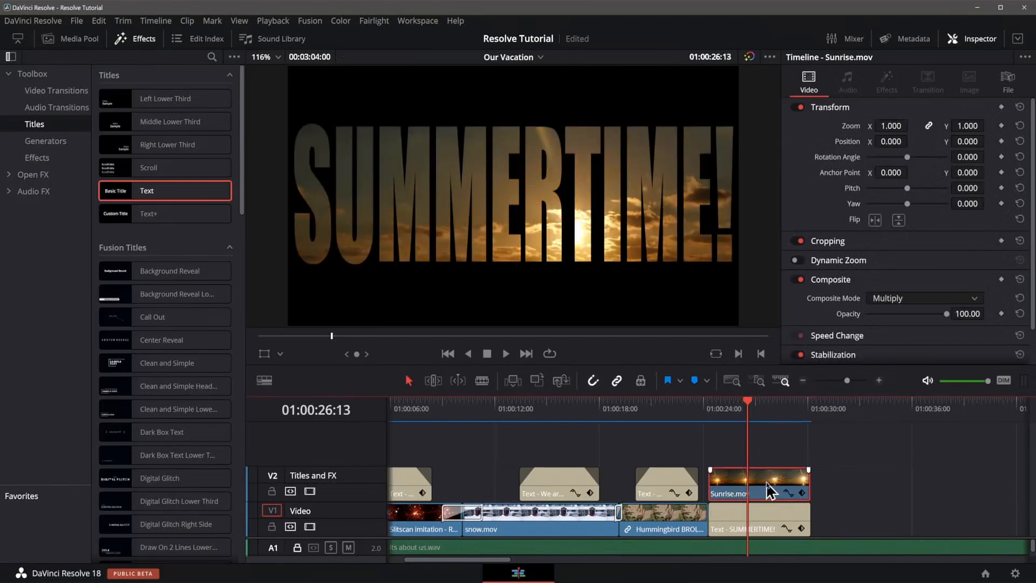
left_click(769, 517)
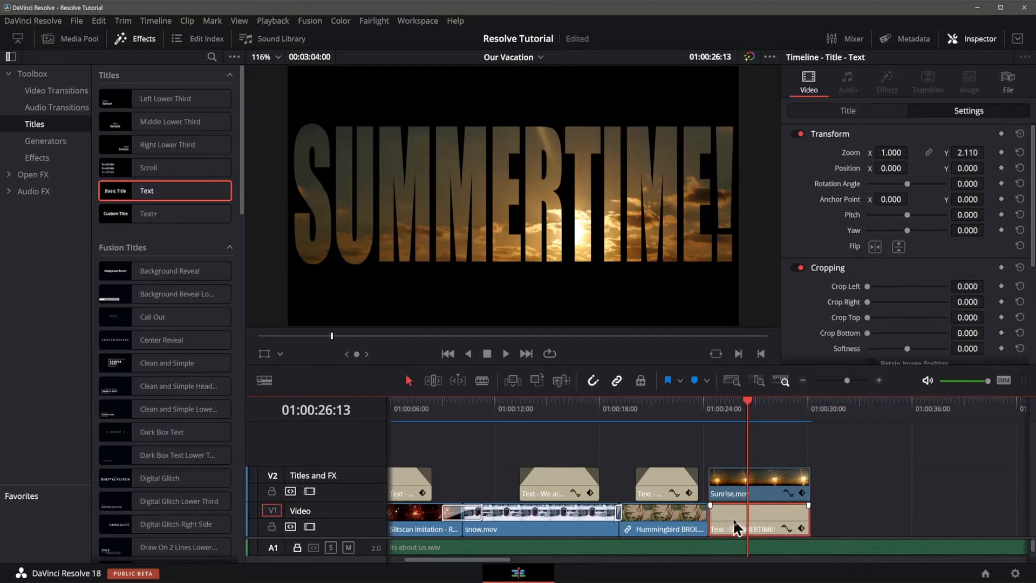
left_click(929, 153)
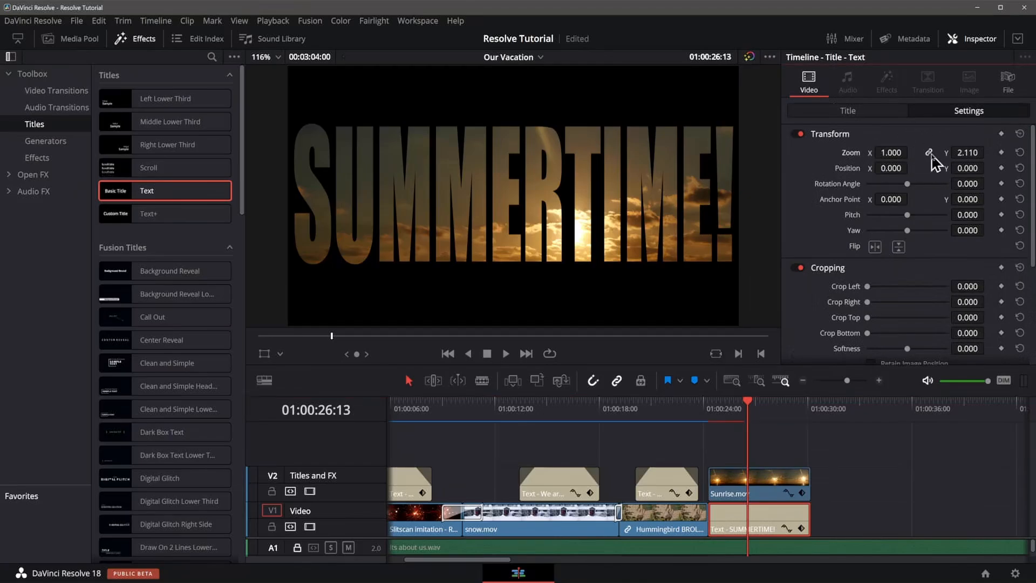
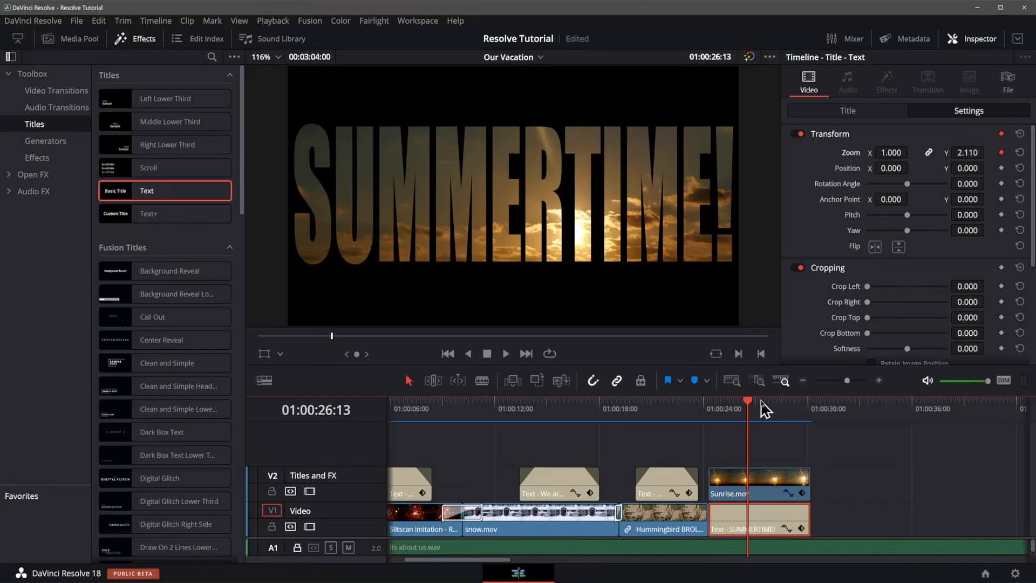
Move the playhead to about 01:00:28:12, keyframe the title's zoom at 45.070 X and 46.180 Y, and save the project.
left_click(781, 404)
left_click(782, 400)
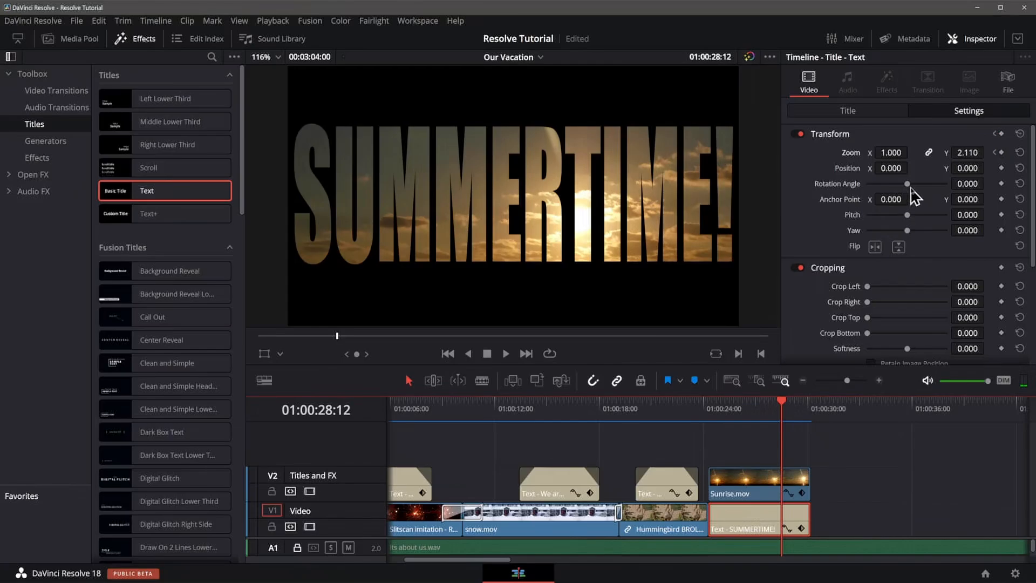
left_click_drag(890, 151, 958, 152)
left_click_drag(892, 151, 912, 152)
mouse_move(891, 152)
left_mouse_down()
mouse_move(937, 152)
mouse_move(892, 152)
mouse_move(907, 152)
left_mouse_up()
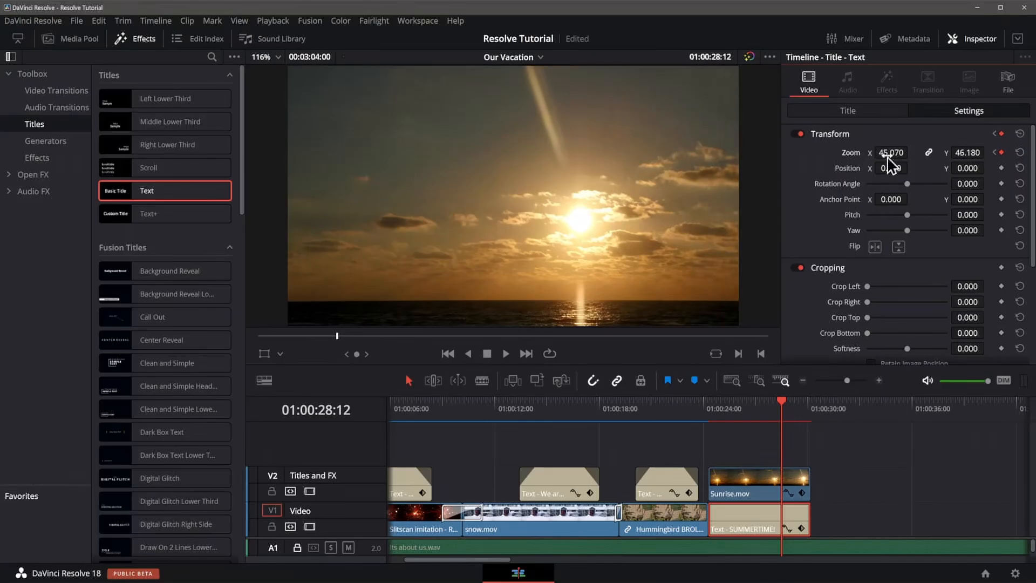
key("ctrl+s")
Jump back to the previous zoom keyframe and step through the title's zoom animation frame by frame and second by second.
left_click(995, 153)
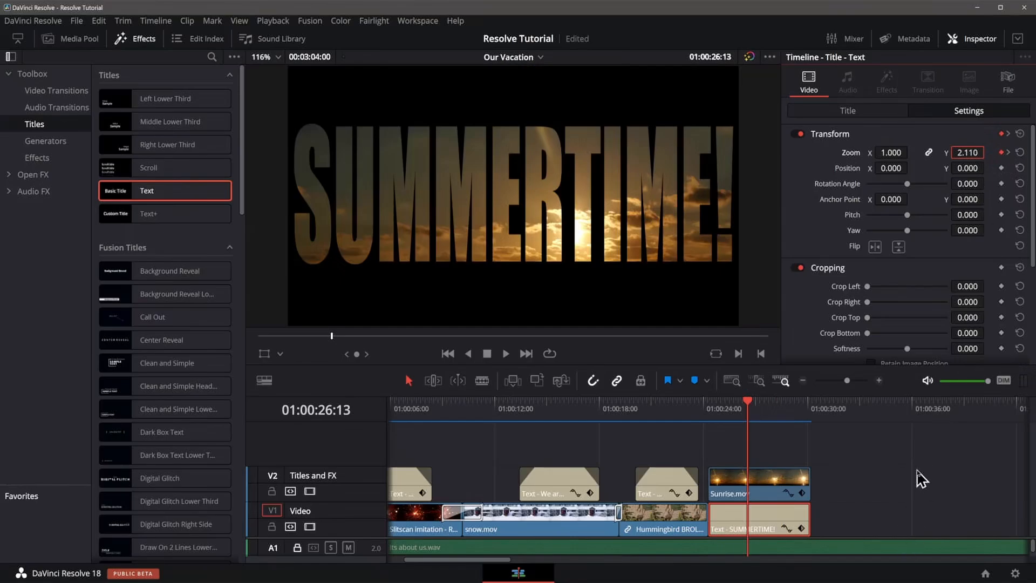
key("Right")
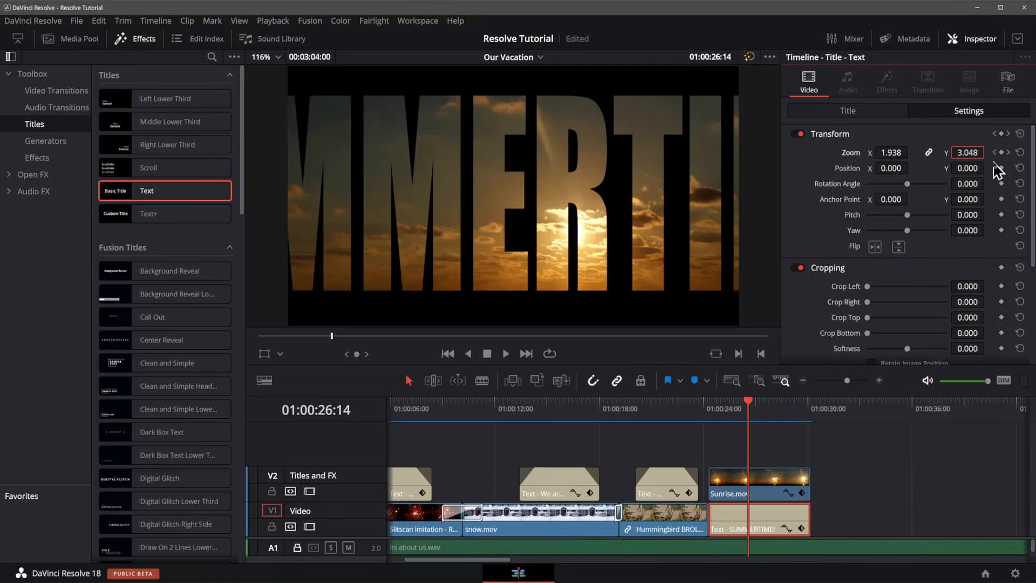
key("Left")
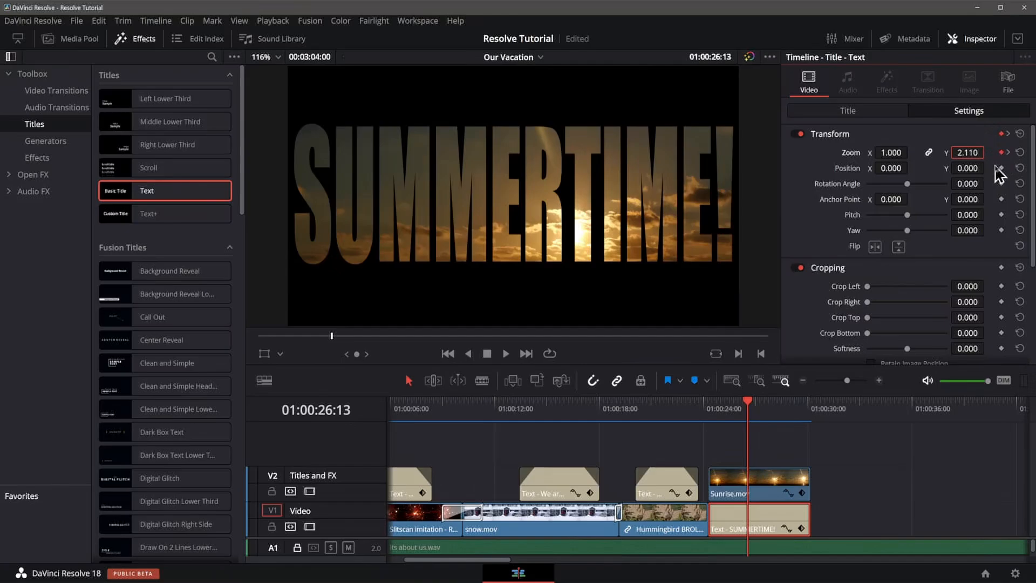
key("Right")
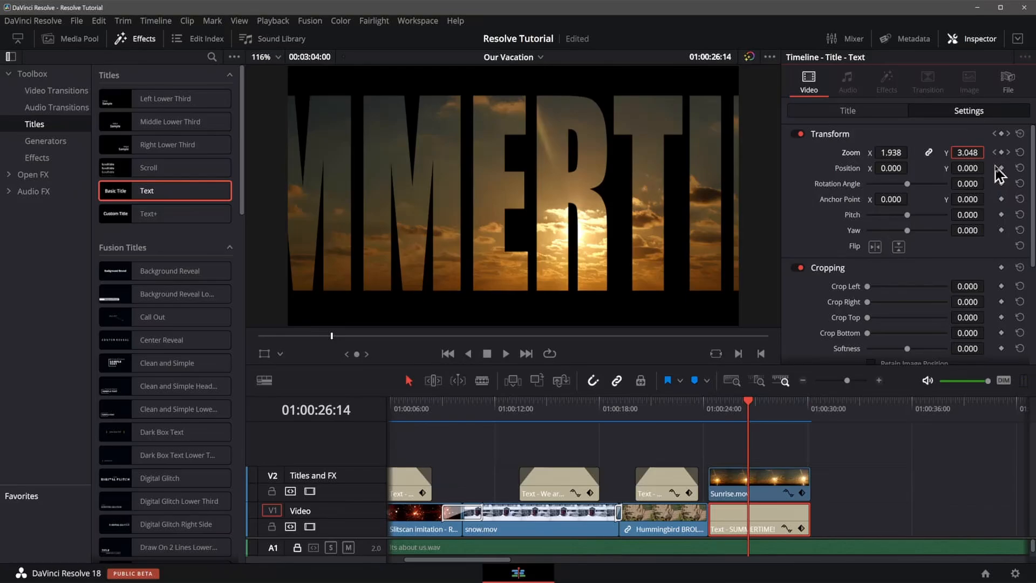
key("Left")
key("space")
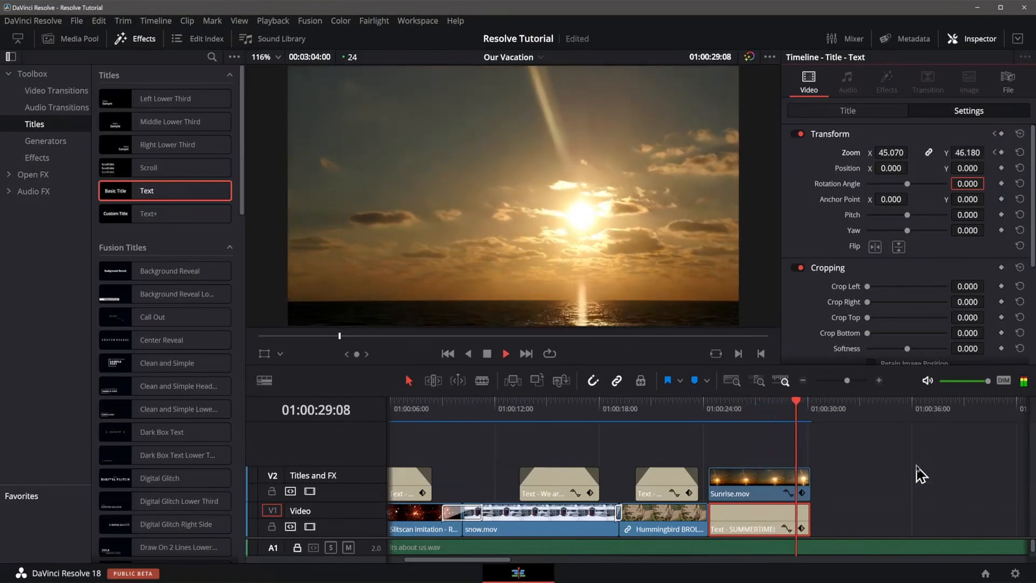
key("space")
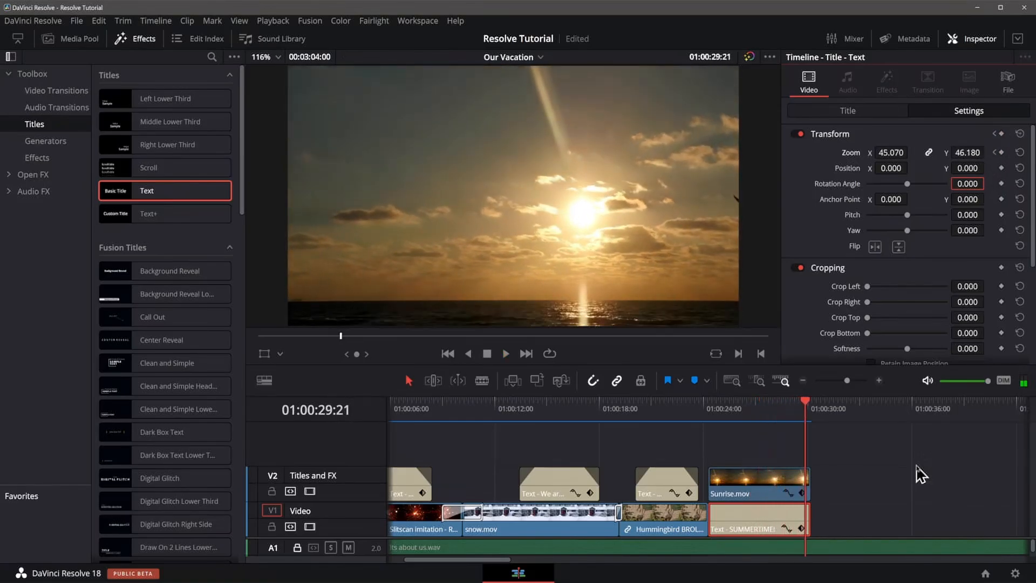
key("Up")
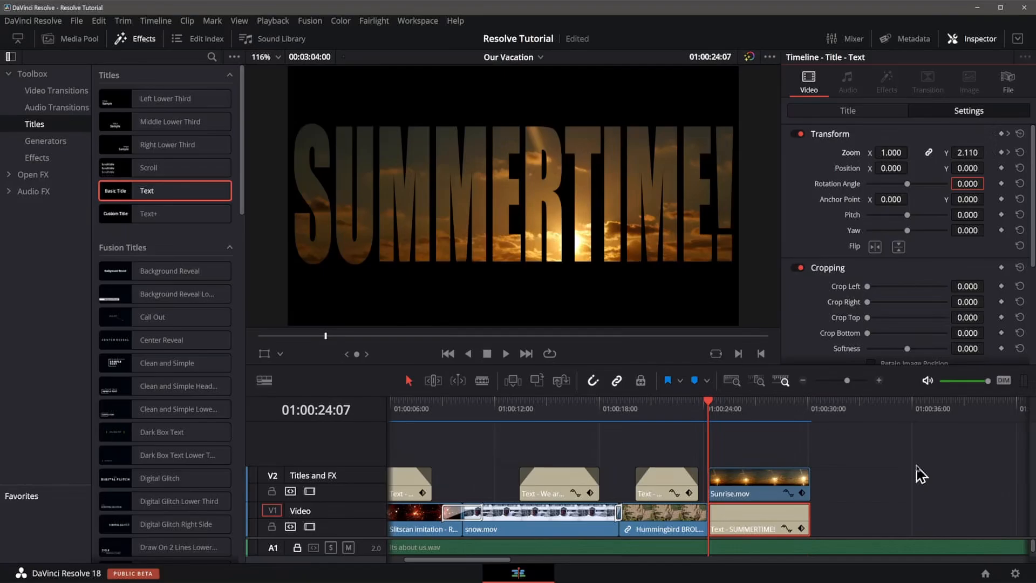
key("space")
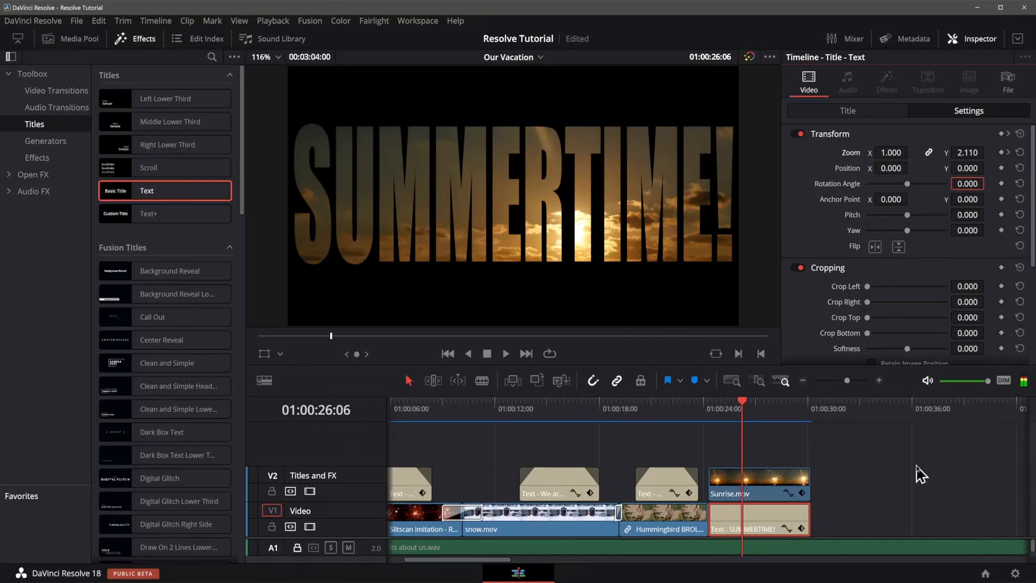
key("shift+Left")
key("shift+Right")
key("shift+Right")
key("shift+Right")
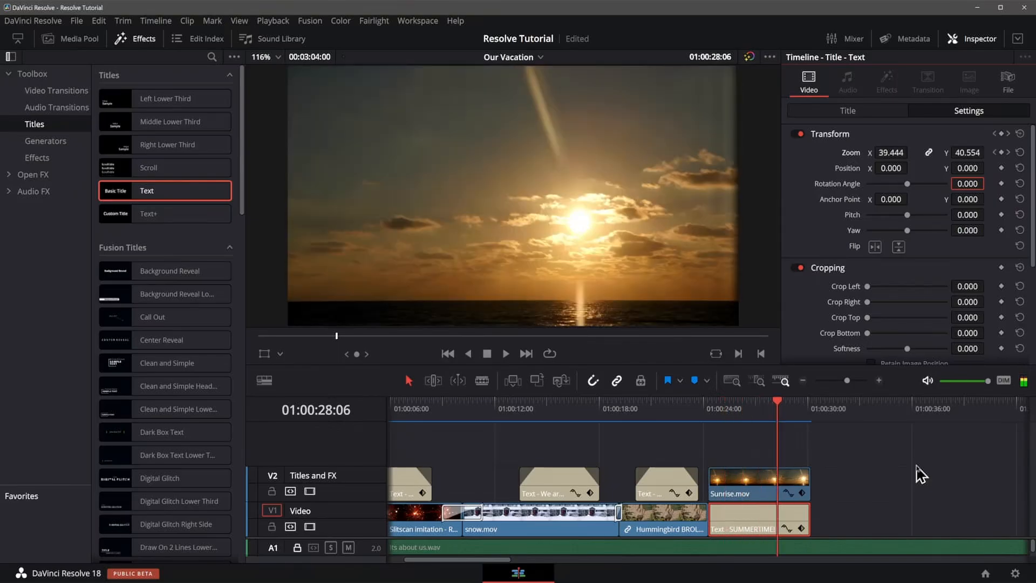
key("shift+Left")
key("shift+Left")
key("shift+Left")
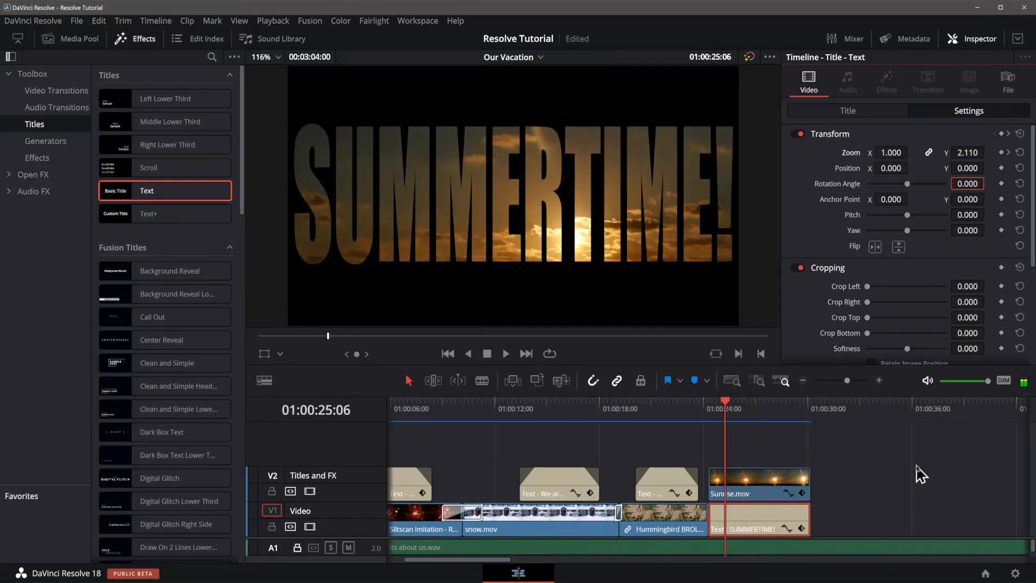
key("shift+Left")
key("shift+Right")
key("shift+Right")
key("shift+Right")
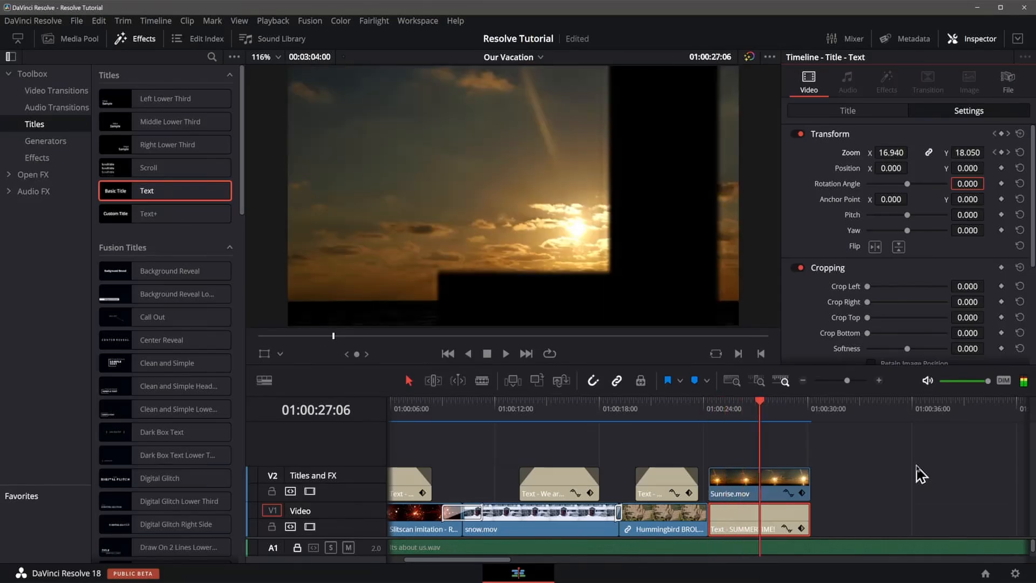
key("shift+Right")
key("shift+Left")
key("shift+Left")
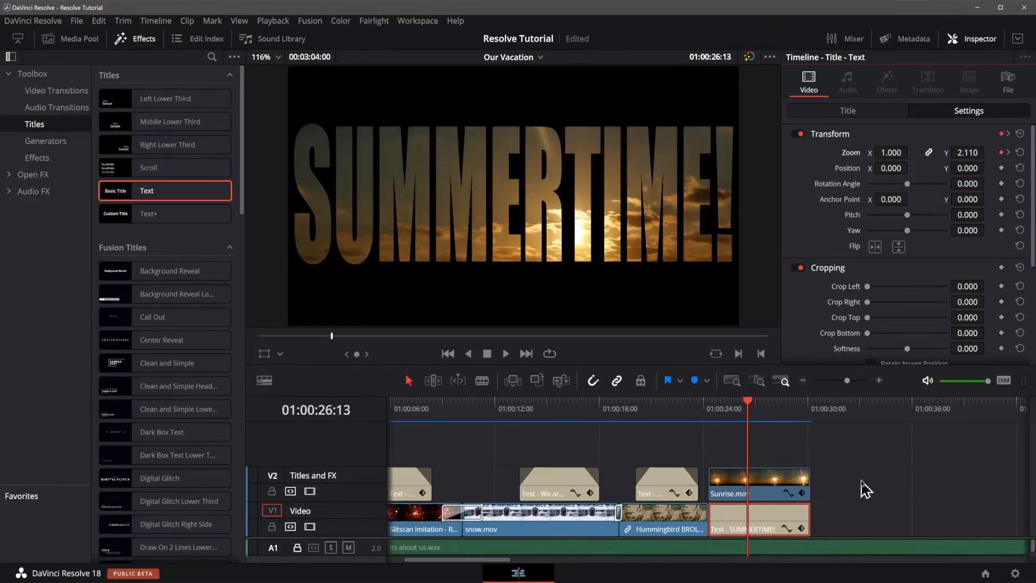
Reveal the title clip's keyframe track and move the ending zoom keyframe about 1.4 seconds earlier.
left_click(801, 529)
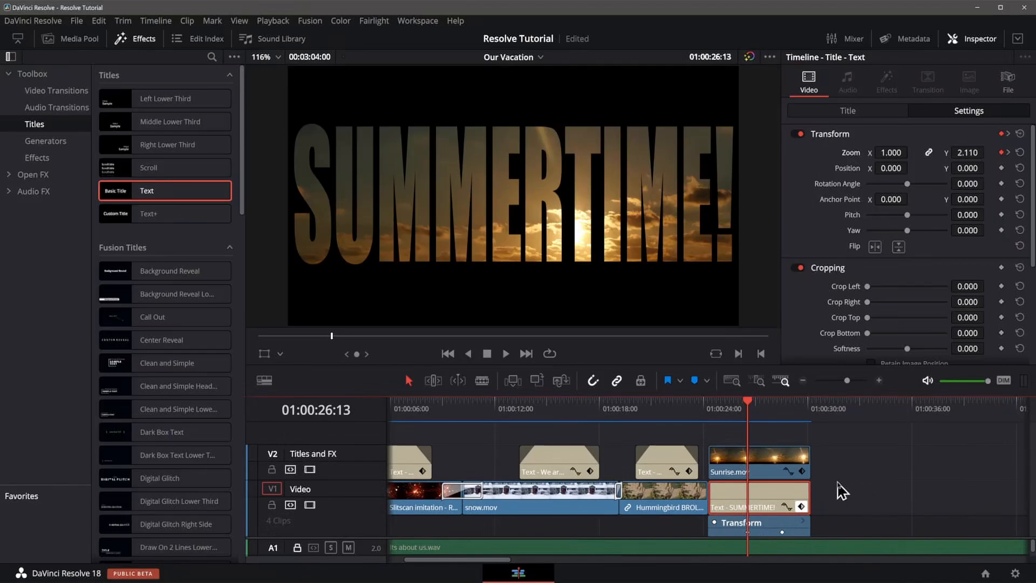
key("ctrl+equal")
key("ctrl+equal")
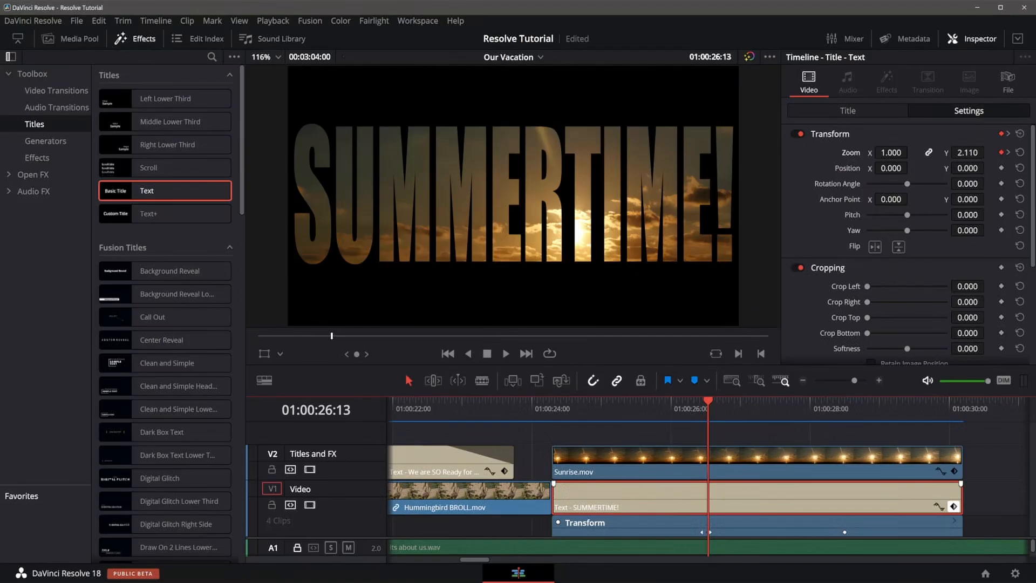
left_click(788, 411)
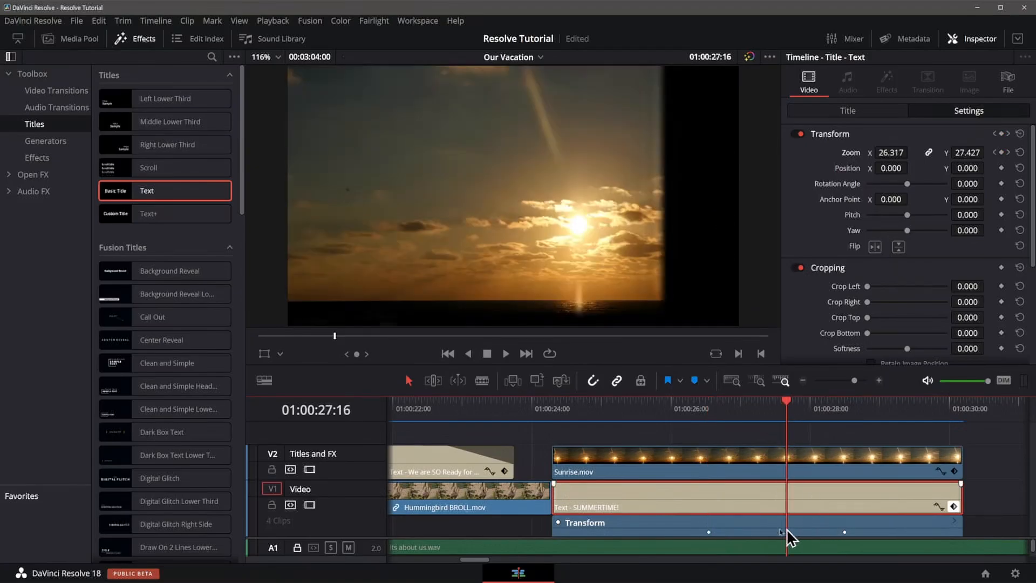
left_click(646, 412)
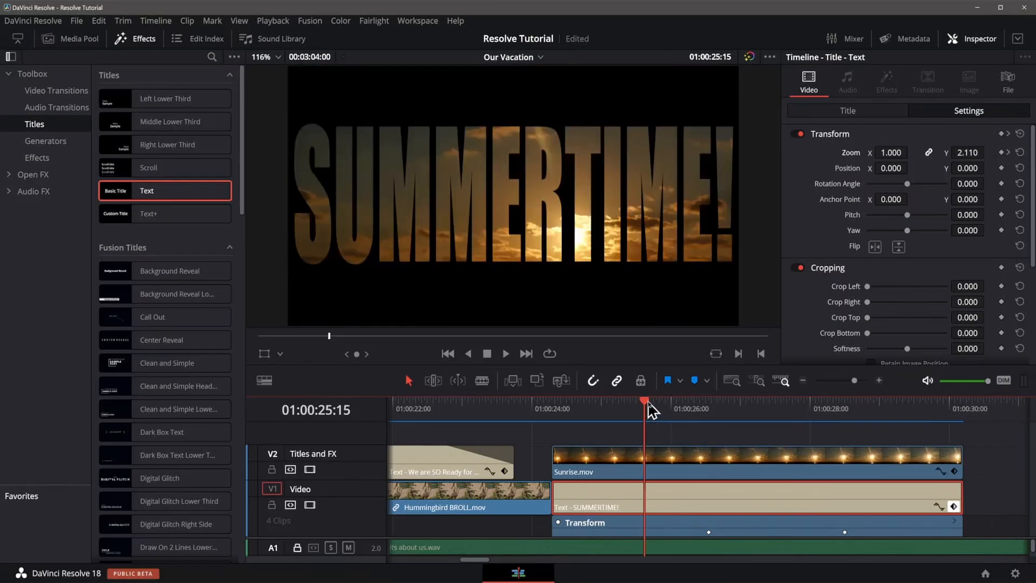
key("space")
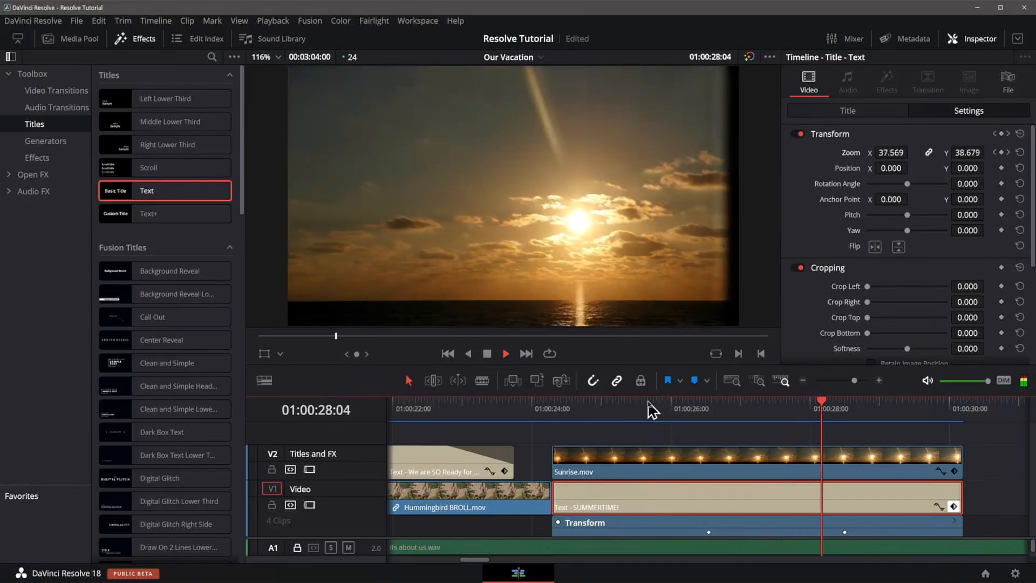
key("space")
left_click(648, 403)
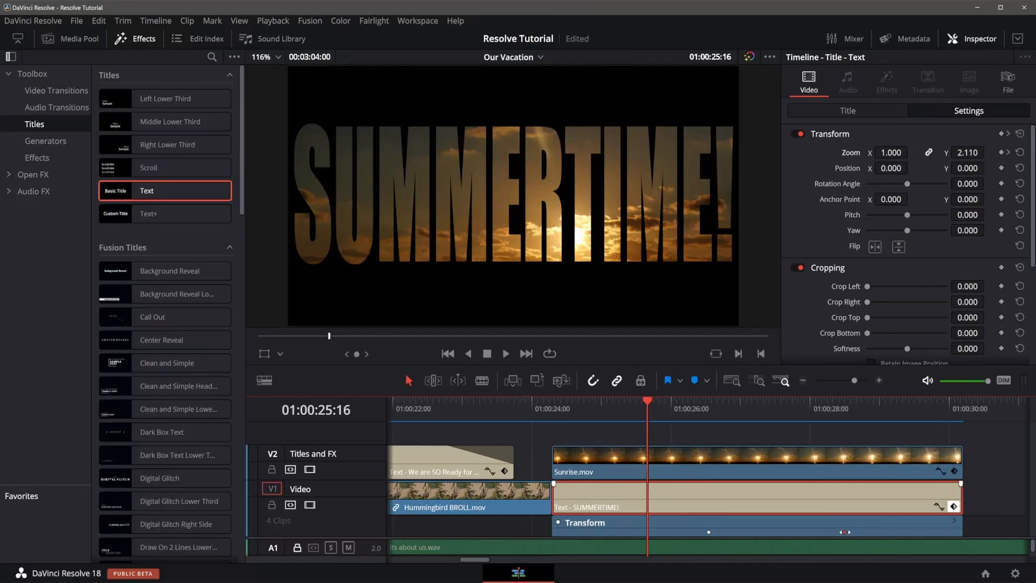
left_click_drag(845, 532, 749, 533)
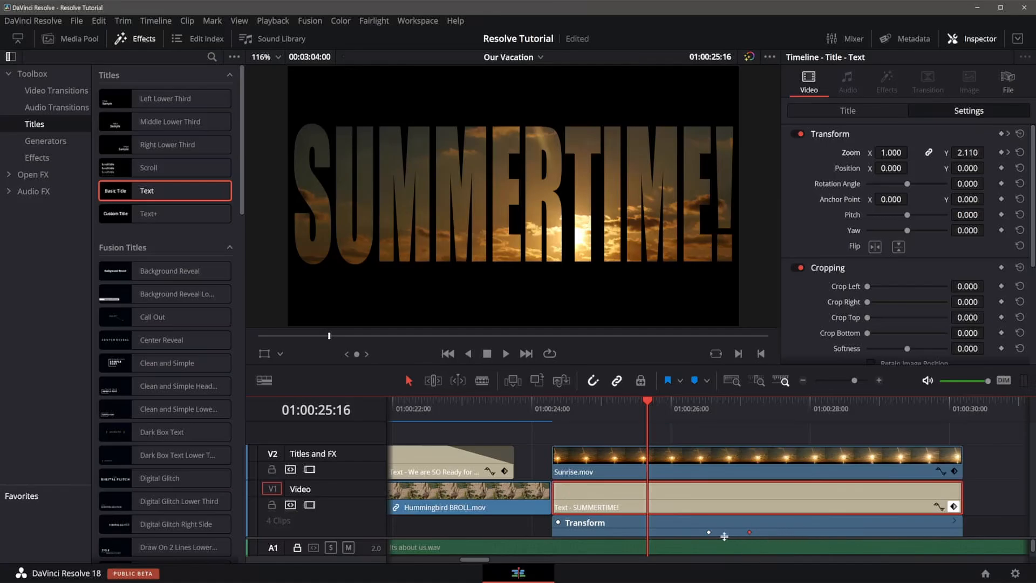
Move the ending zoom keyframe about half a second later and preview the zoom animation.
left_click(702, 453)
key("space")
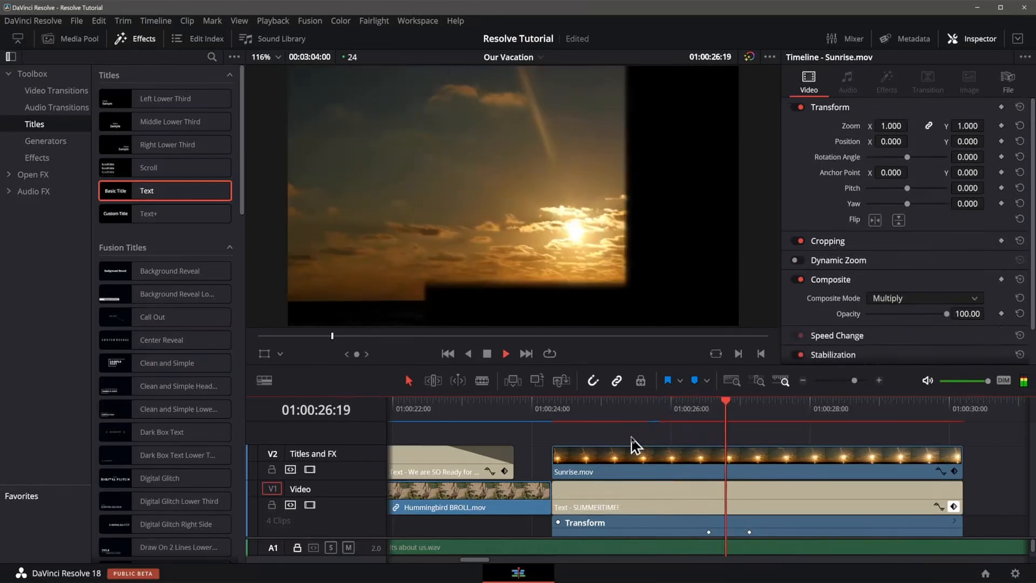
key("space")
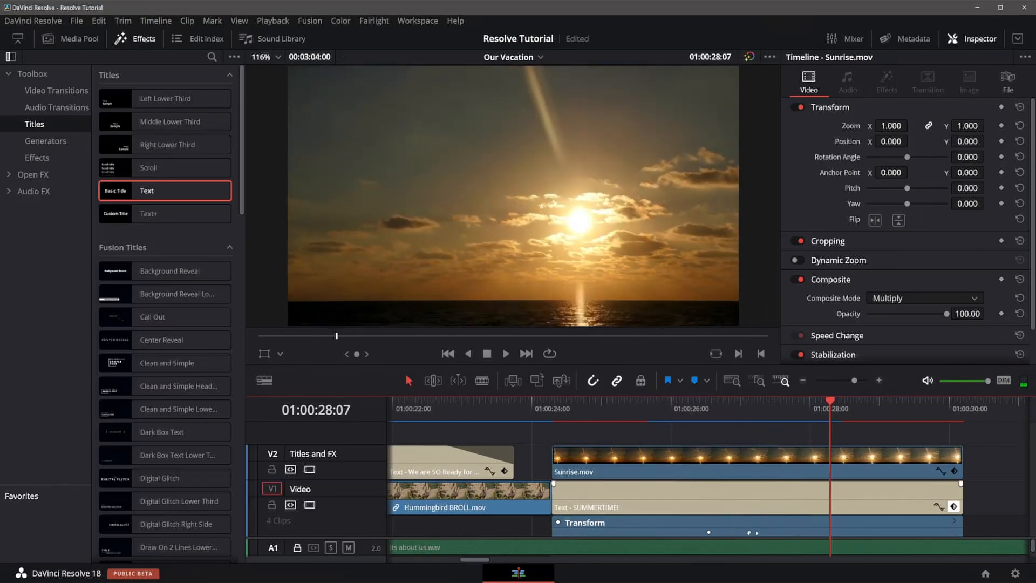
left_click_drag(750, 532, 784, 533)
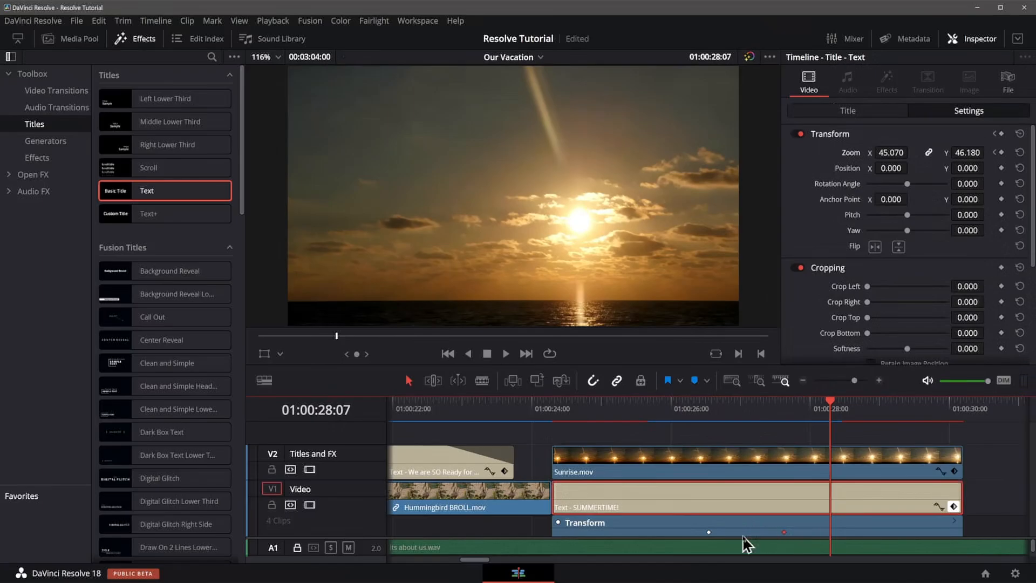
left_click(628, 406)
key("space")
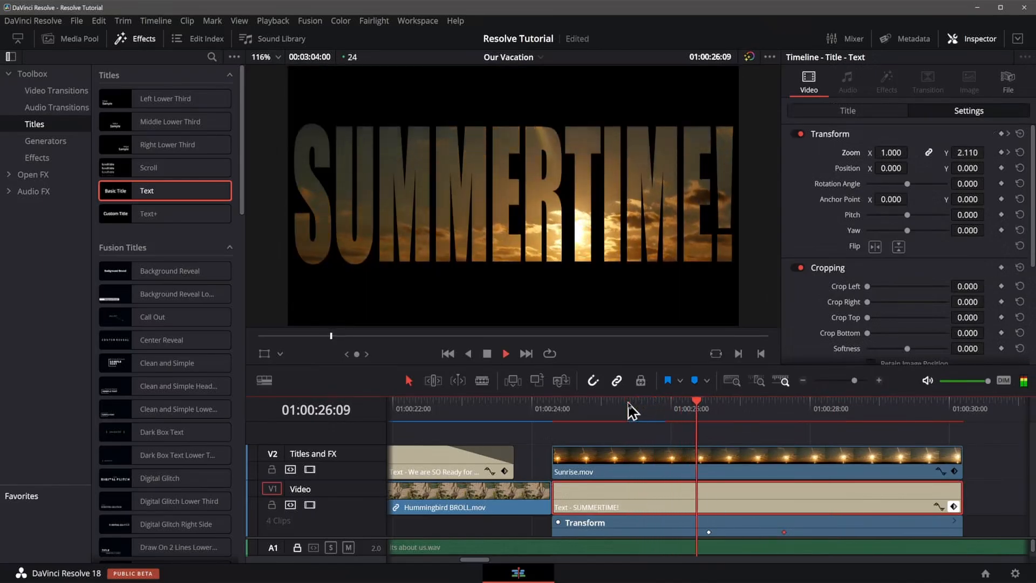
key("space")
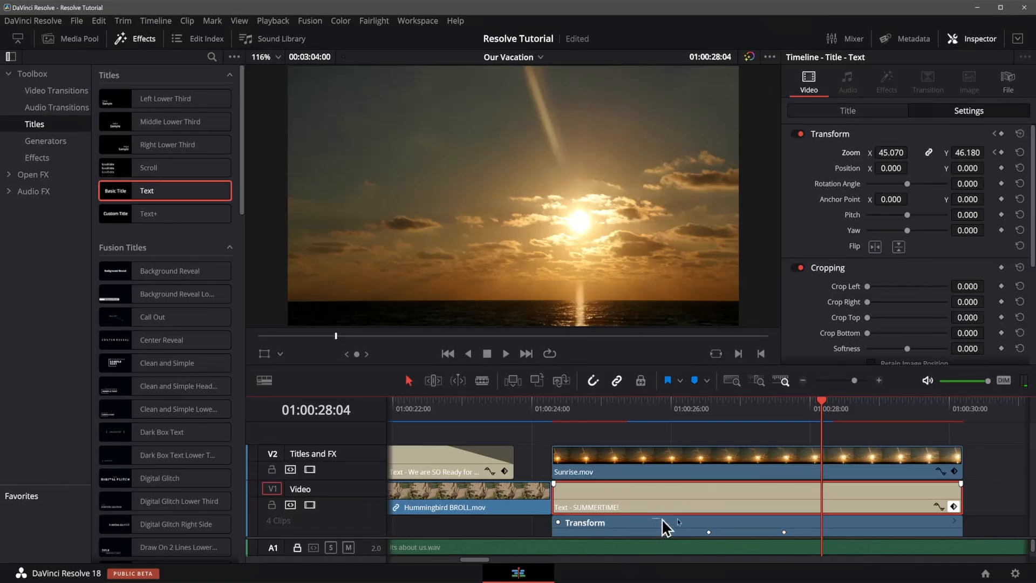
Select both zoom keyframes on the title clip and shift them about 0.8 seconds earlier, then preview.
left_click_drag(662, 519, 800, 536)
left_click_drag(709, 532, 651, 537)
left_click(620, 405)
key("space")
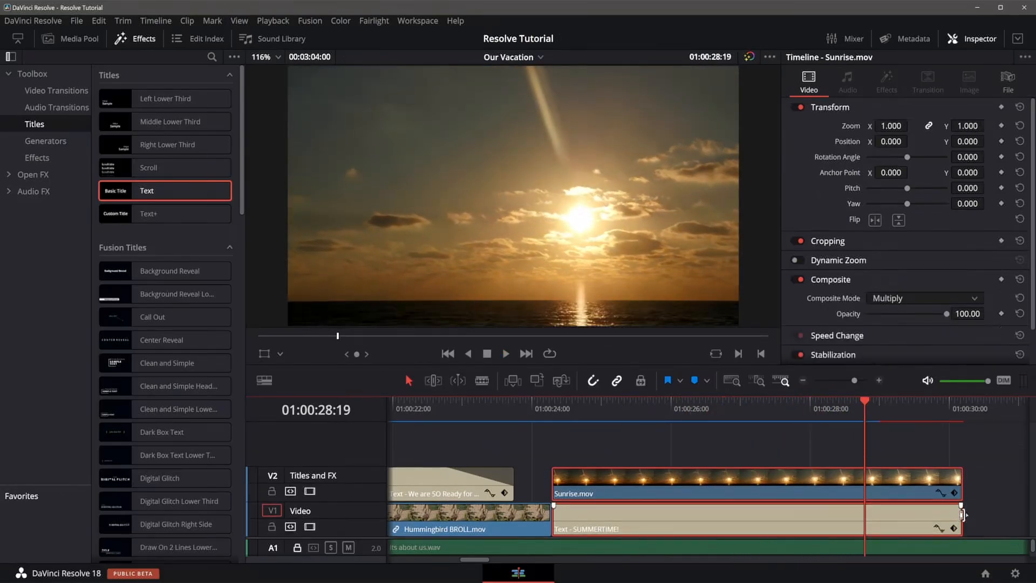
Trim the ends of the sunrise and title clips back to the playhead at about 01:00:28:19.
left_click(954, 529)
left_click(955, 507)
left_click_drag(958, 479, 864, 480)
left_click(905, 500)
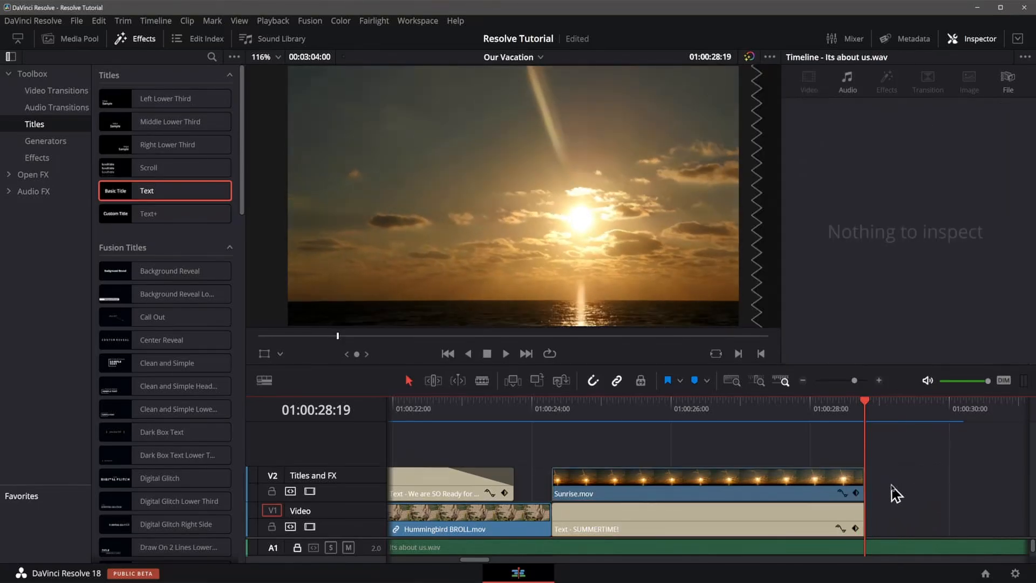
Add a fade-in of about 1 second to the start of the title clip and preview it.
left_click(517, 411)
left_click(454, 406)
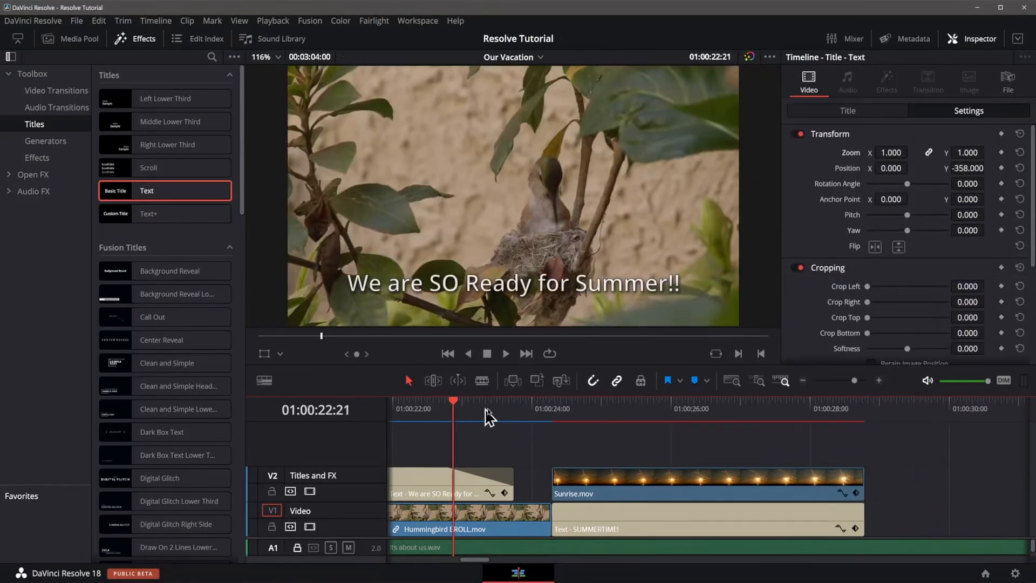
key("space")
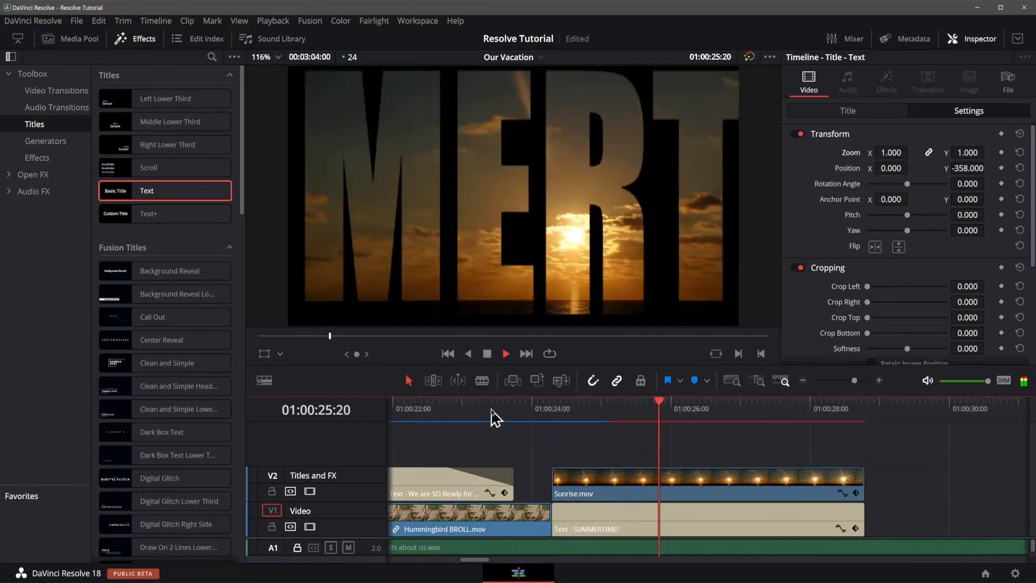
key("space")
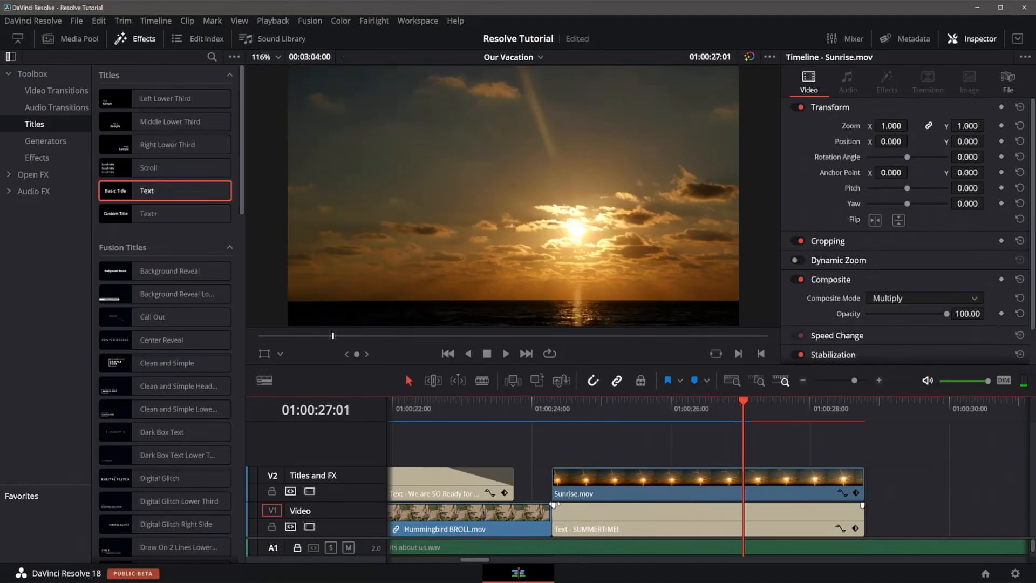
left_click_drag(553, 505, 625, 503)
left_click(431, 404)
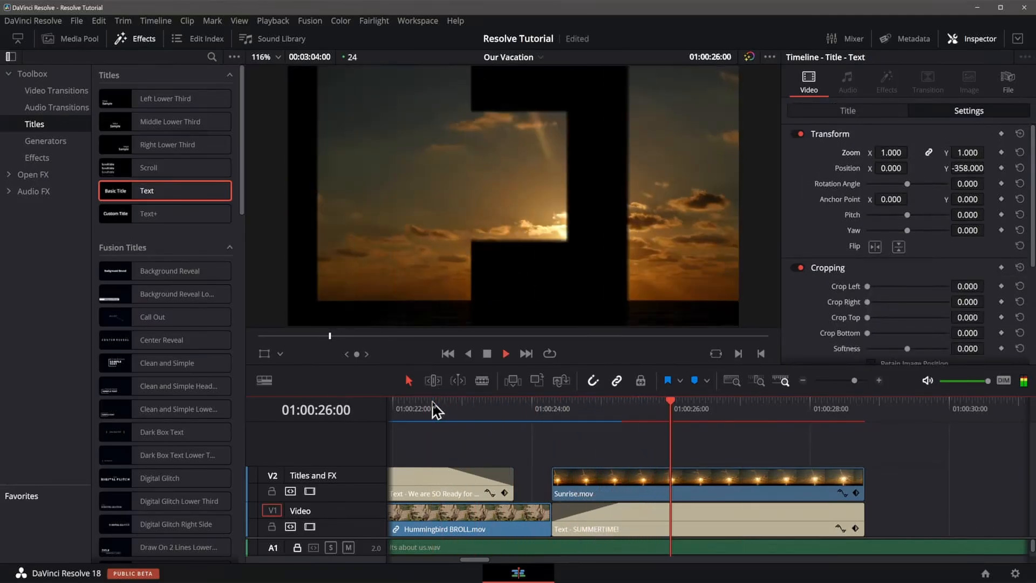
key("space")
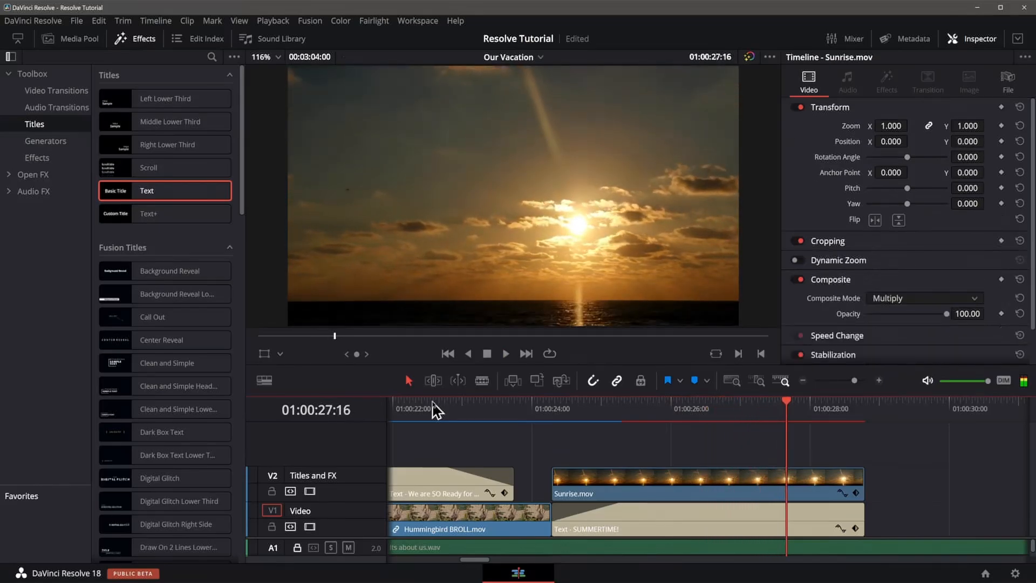
Shift the title clip's zoom keyframes later toward its end, preview the zoom, and close the keyframe lane.
left_click(855, 528)
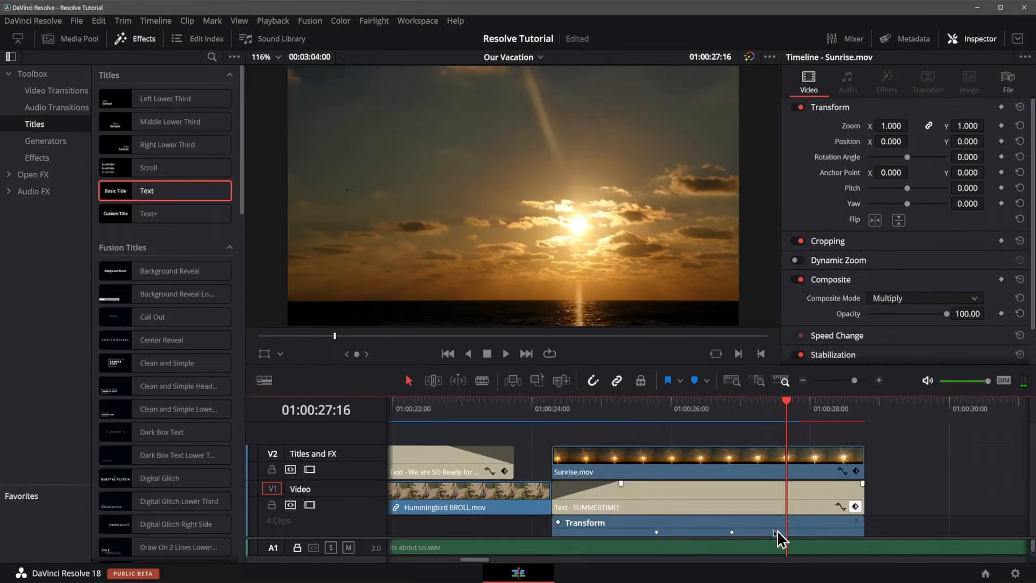
left_click_drag(638, 522, 788, 533)
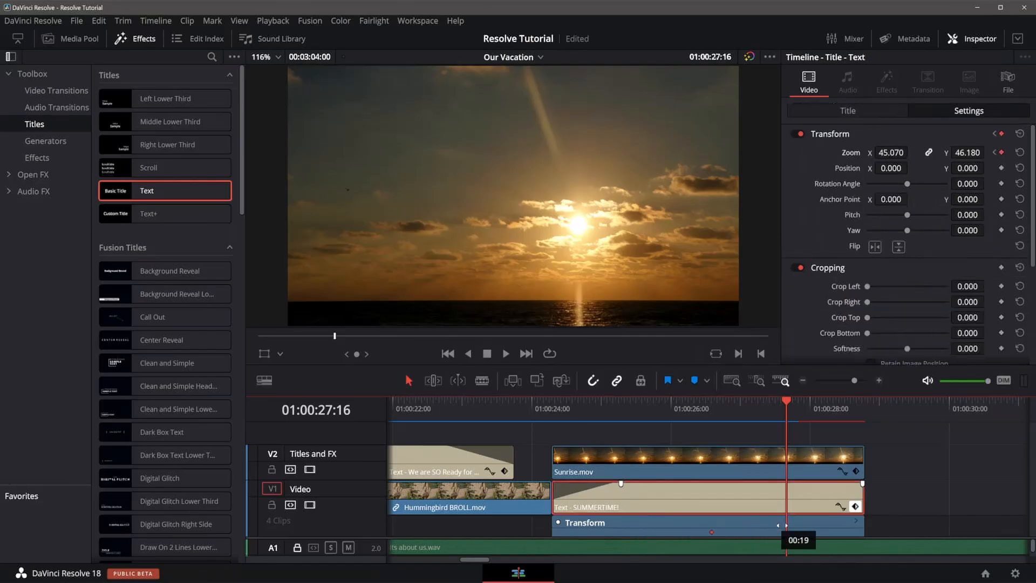
left_click(918, 520)
left_click(497, 406)
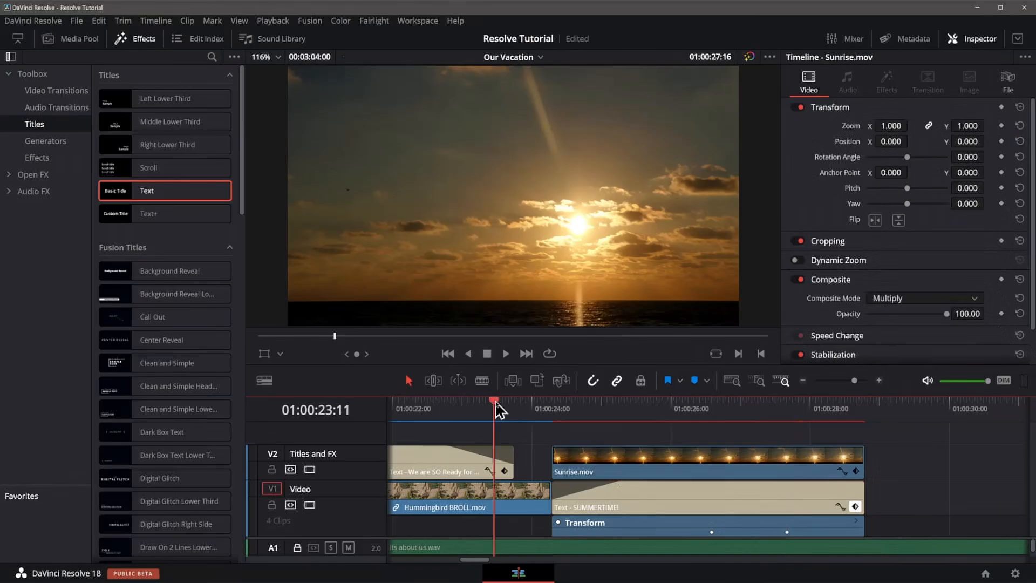
key("space")
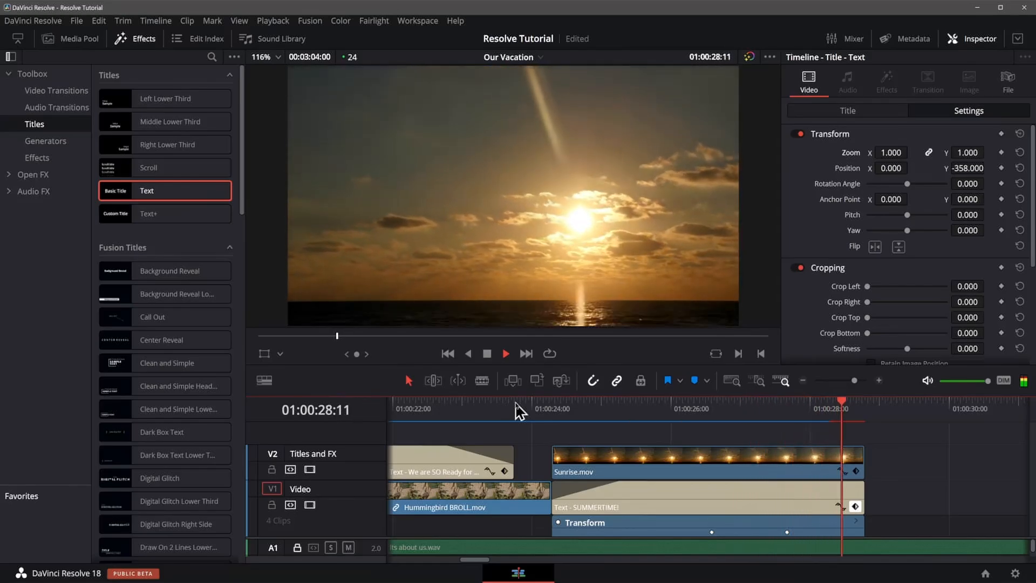
key("space")
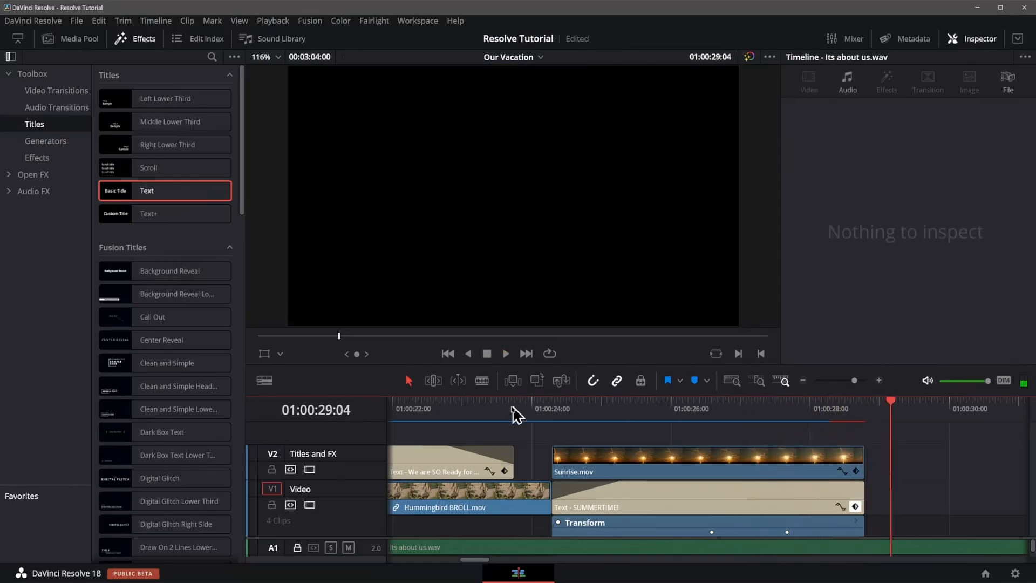
left_click(855, 508)
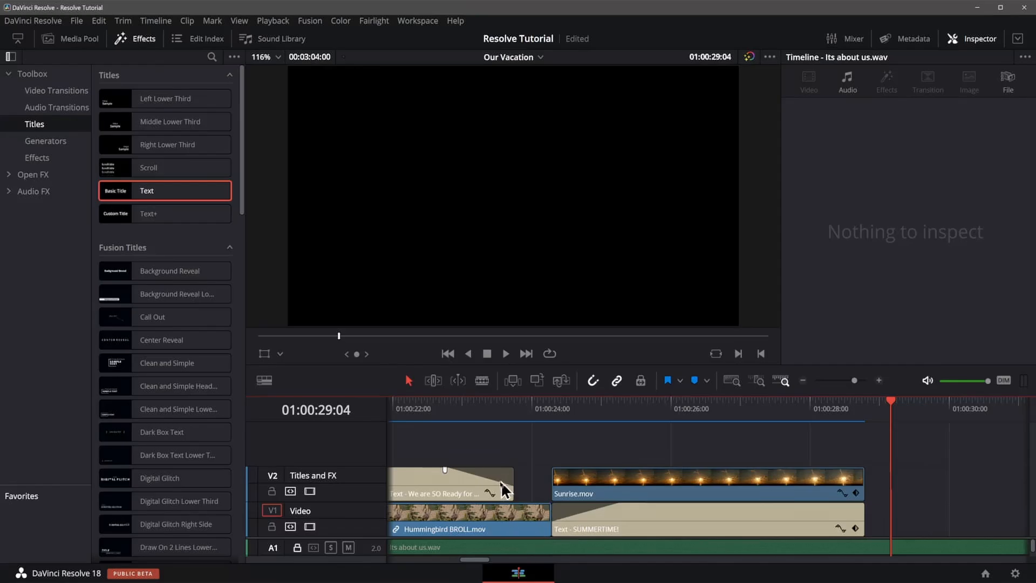
Play and step frame by frame through the fade-out of the hummingbird caption before the title clip.
left_click(457, 404)
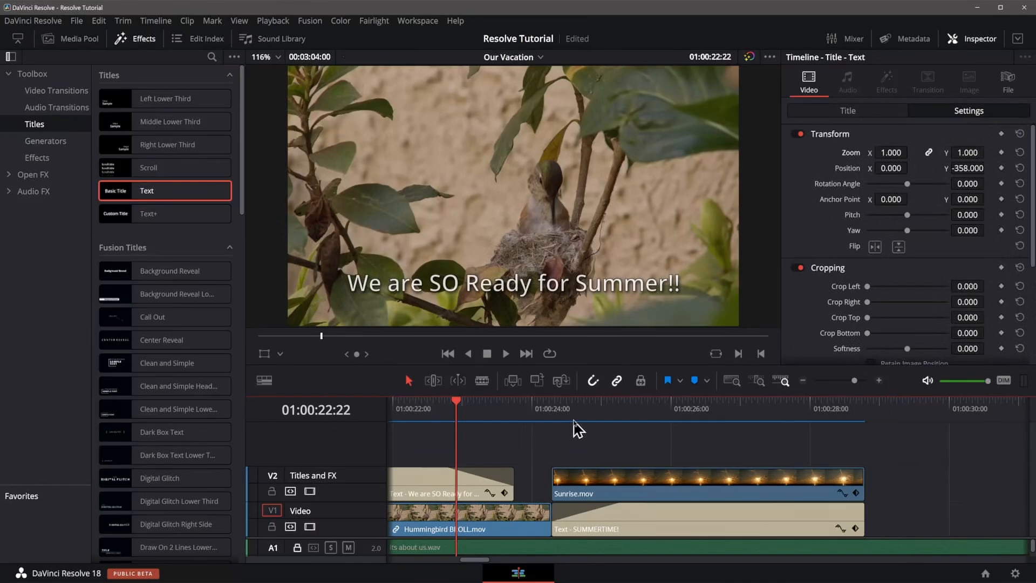
key("space")
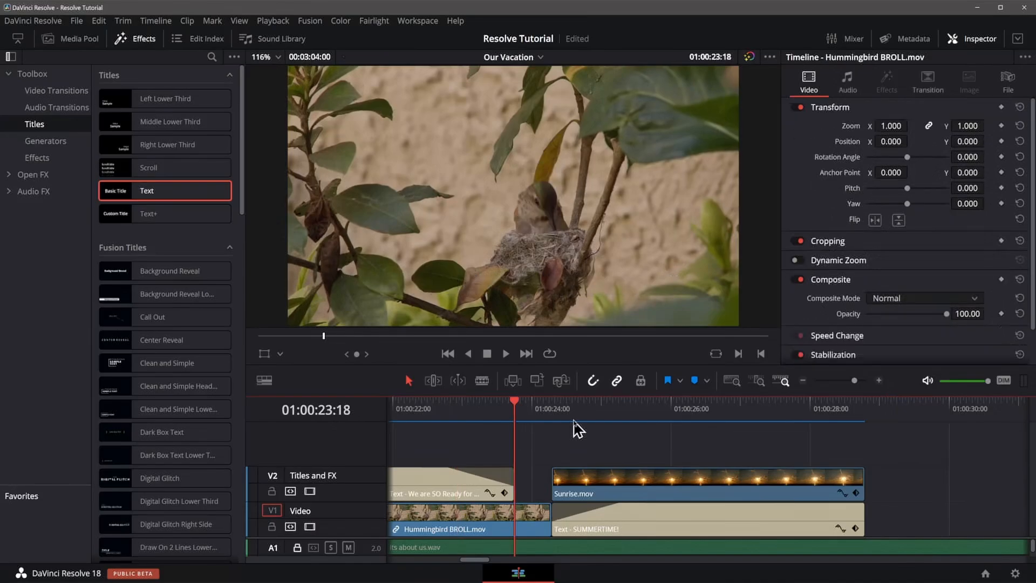
key("Left")
key("Left")
key("Left")
key("Left")
key("Left")
key("Left")
key("Left")
key("Left")
key("Left")
key("Left")
key("Left")
key("Left")
key("Left")
key("Left")
key("Left")
key("Left")
key("Left")
key("Left")
key("Left")
key("Left")
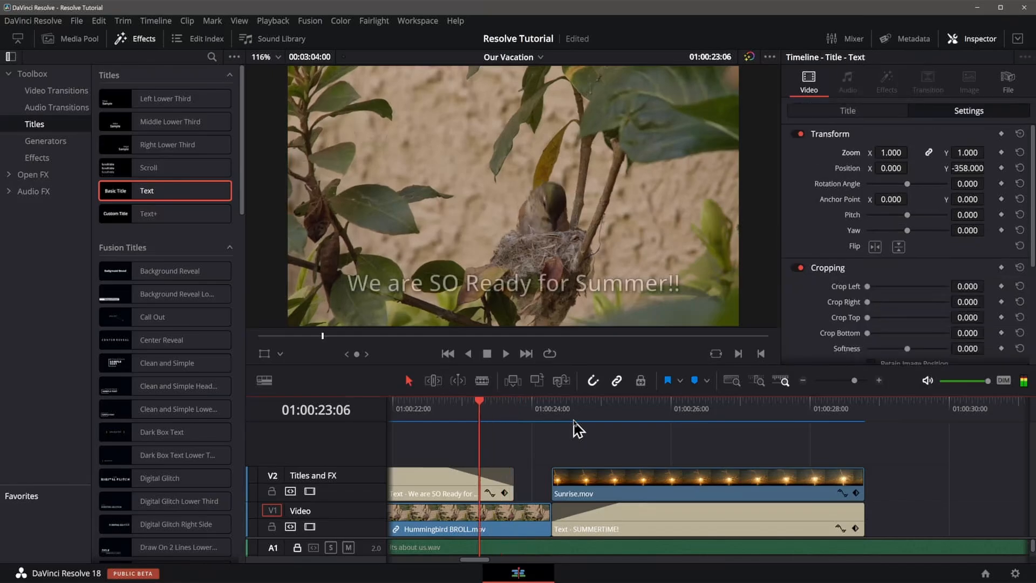
key("Right")
key("Right")
key("Right")
key("Right")
key("Right")
key("Right")
key("Right")
key("Right")
key("Right")
key("Right")
key("Right")
key("Right")
key("Right")
key("Right")
key("Right")
key("Right")
key("Right")
key("Right")
key("Right")
key("Right")
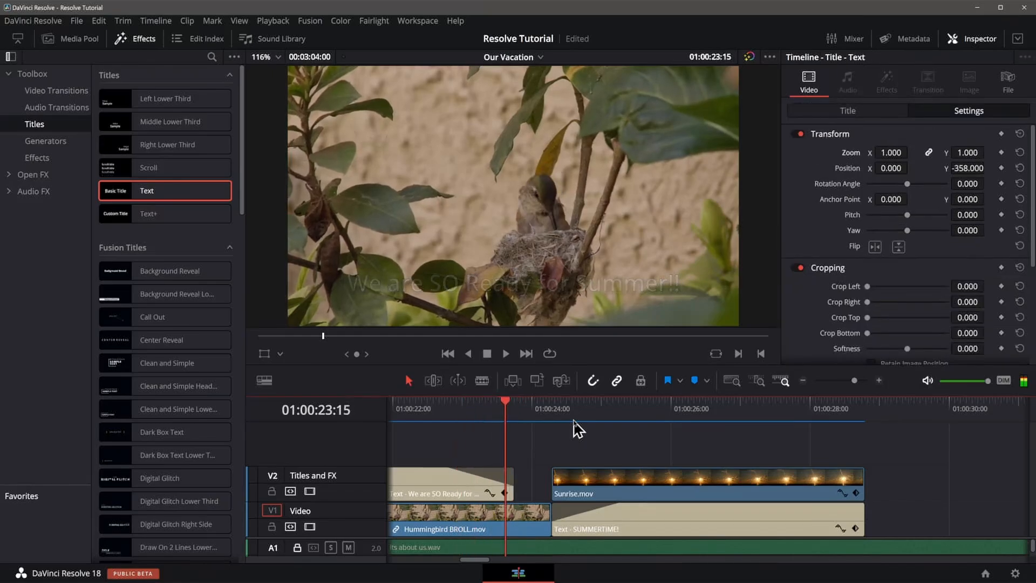
key("Right")
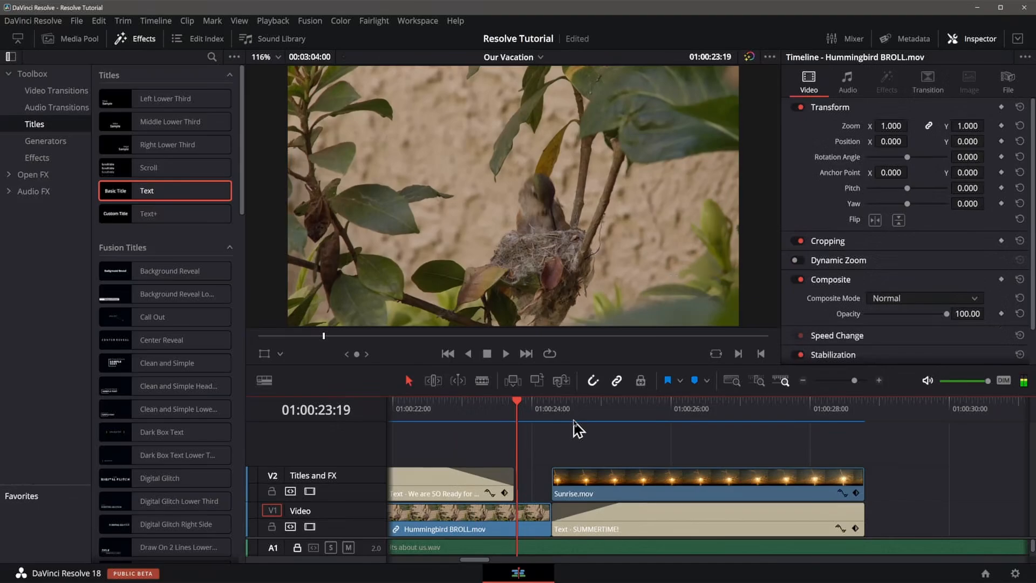
key("Left")
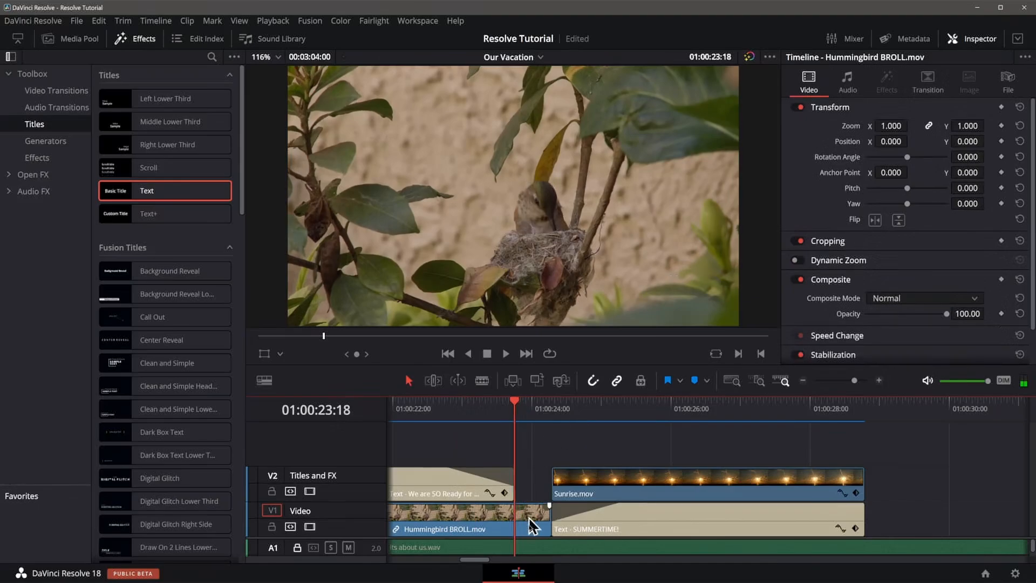
Extend the SUMMERTIME! title clip's start earlier to about 01:00:23:18 and preview the transition.
left_click_drag(551, 520, 518, 521)
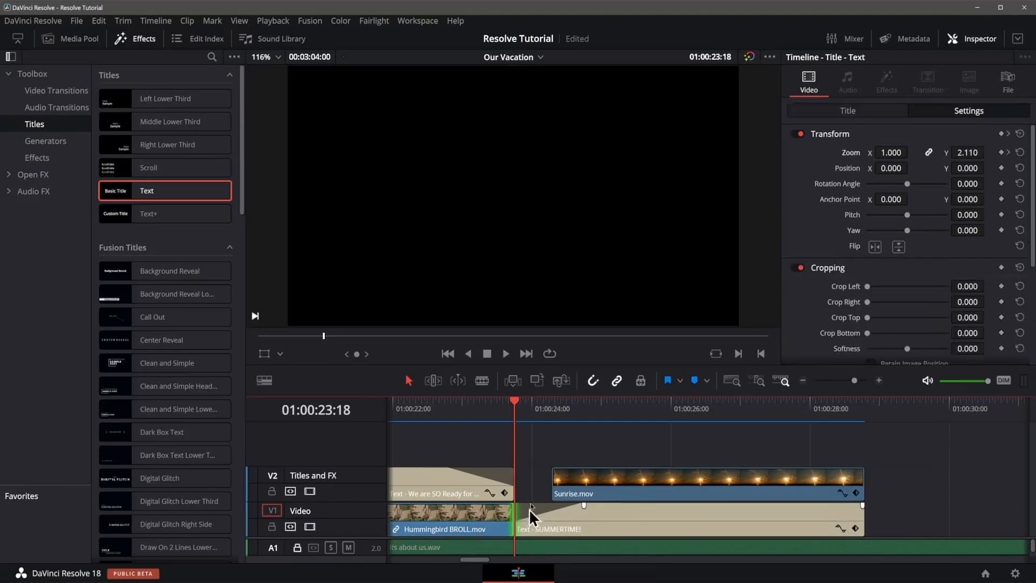
left_click(442, 402)
key("space")
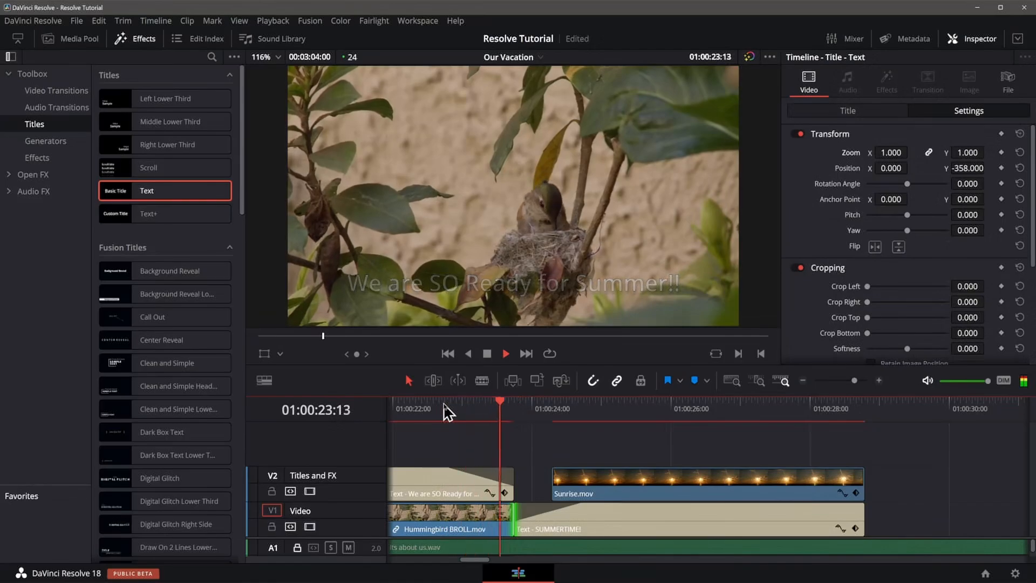
key("space")
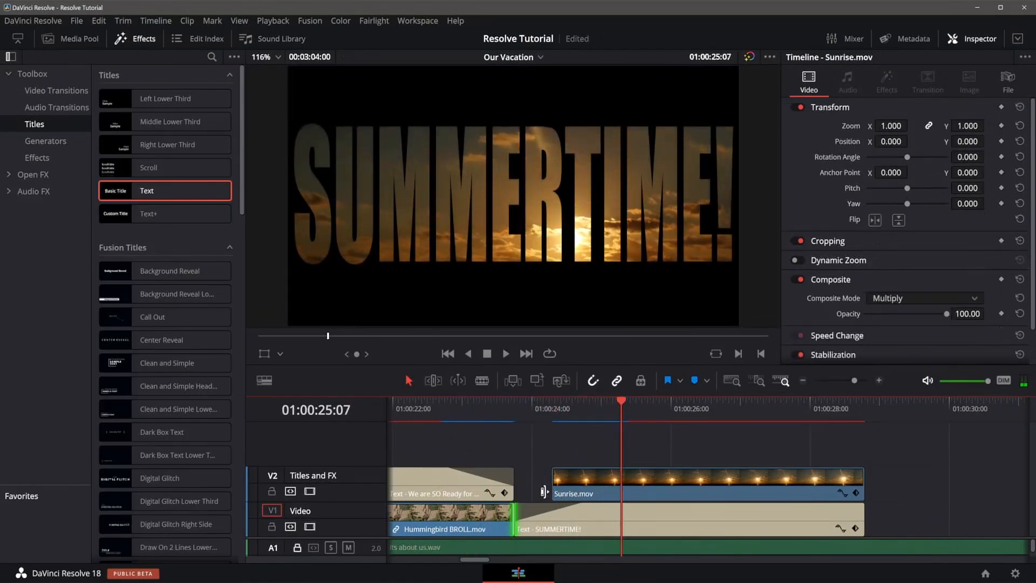
Extend the Sunrise clip's start earlier to line up with the title clip's new start.
left_click(529, 414)
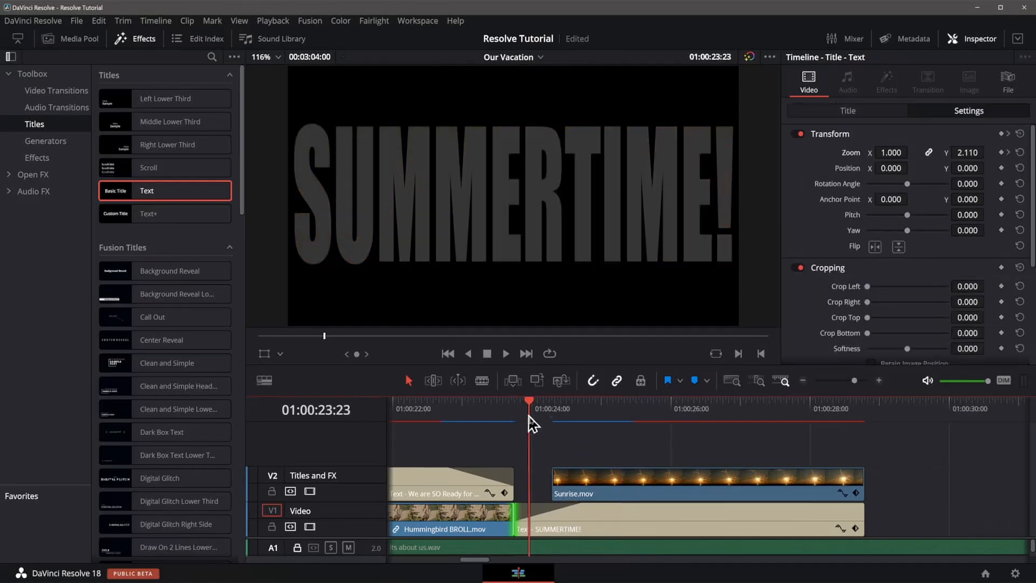
left_click_drag(564, 481, 526, 481)
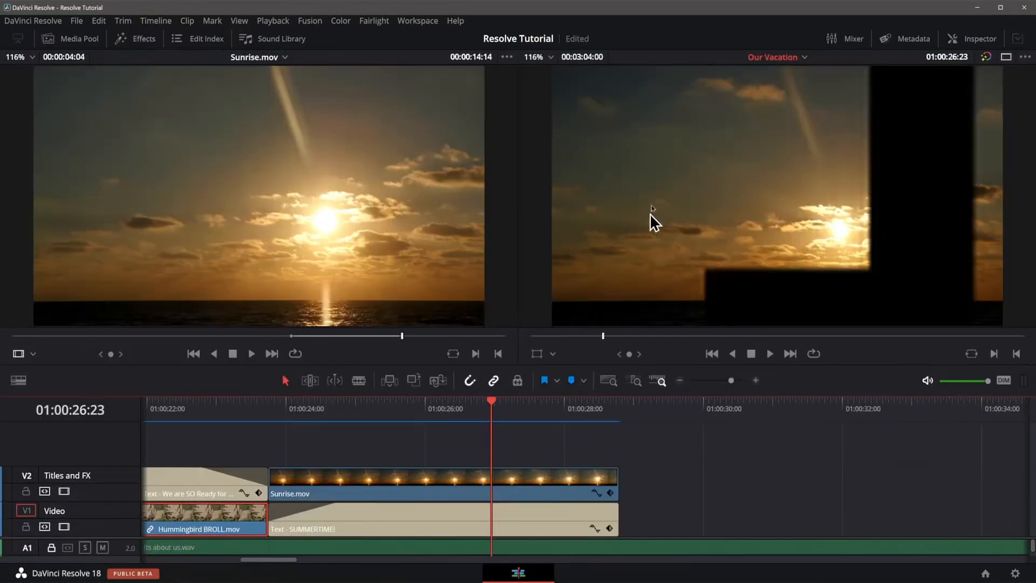
left_click(619, 410)
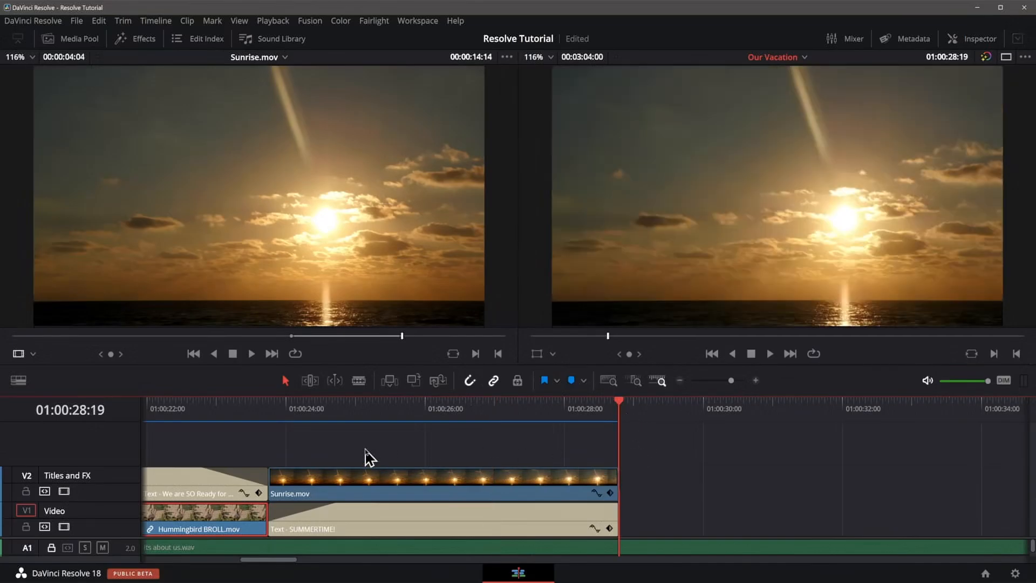
Enter the closing title text 'Cant Wait to go Back!' and, two lines below, 'Thank you SO much for Watching!'.
key("ctrl+minus")
key("ctrl+minus")
key("ctrl+minus")
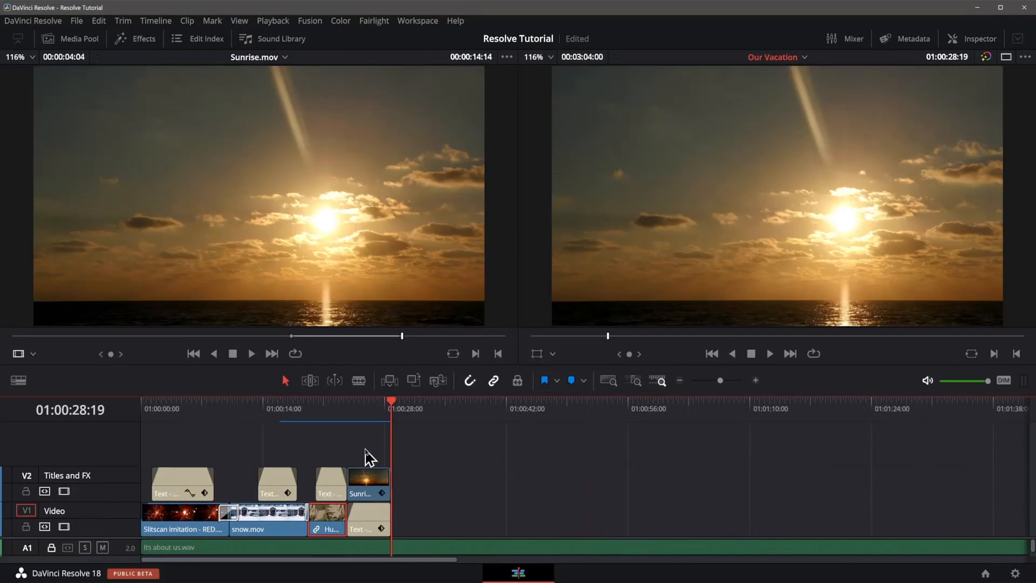
left_click(80, 38)
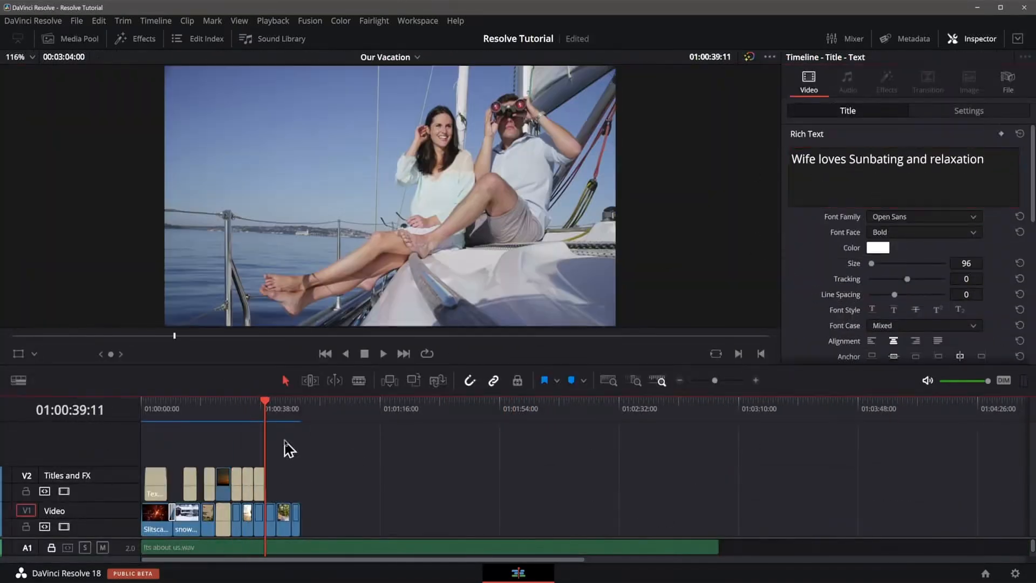
left_click_drag(263, 485, 274, 489)
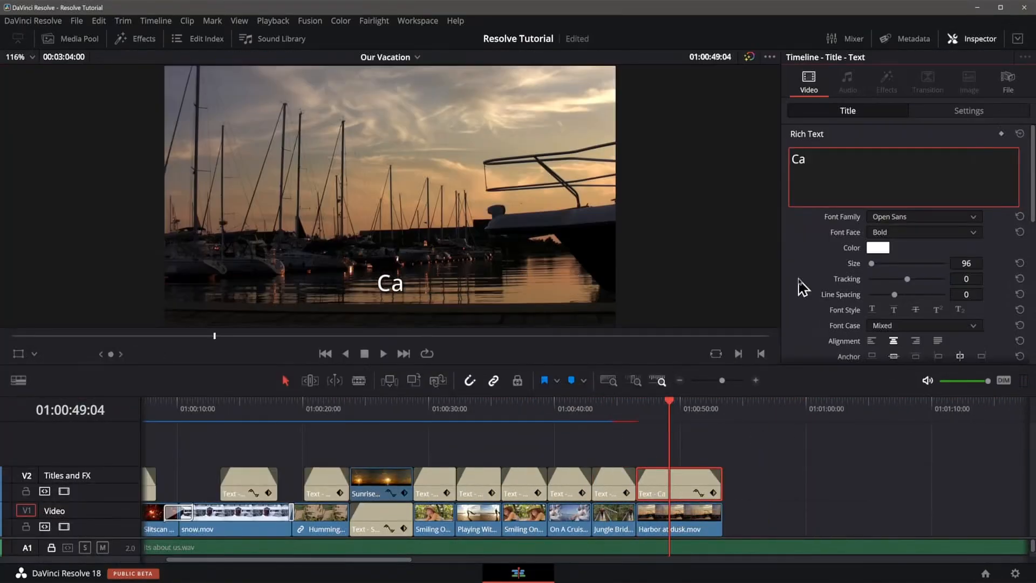
type("nt Wait t")
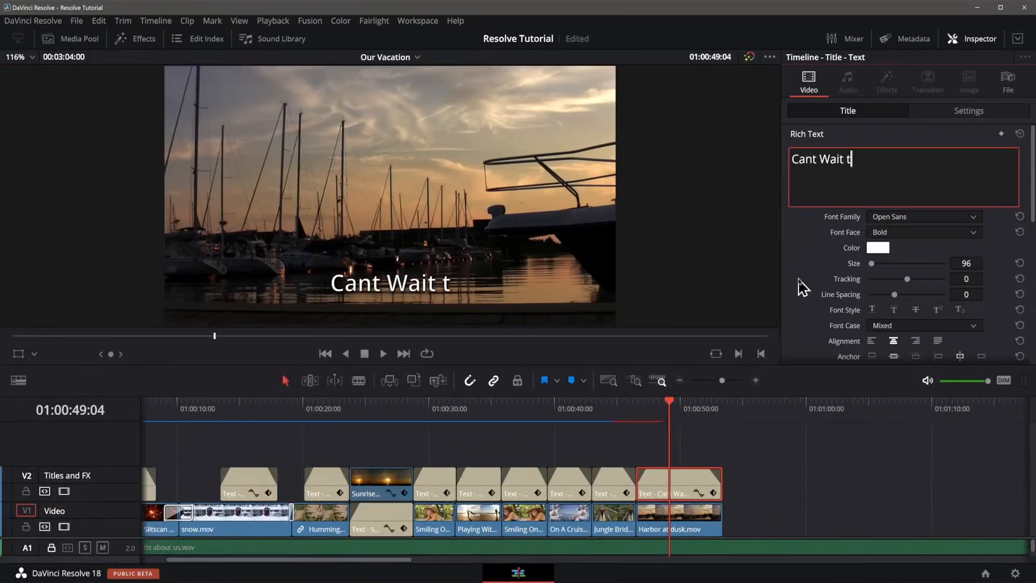
type("o go Bac")
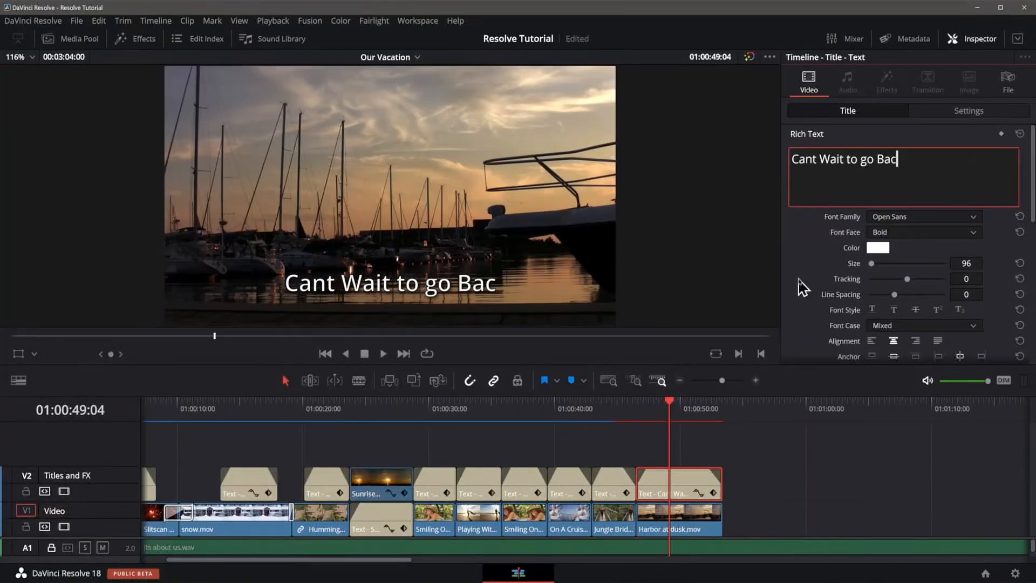
type("k!")
key("Return")
key("Return")
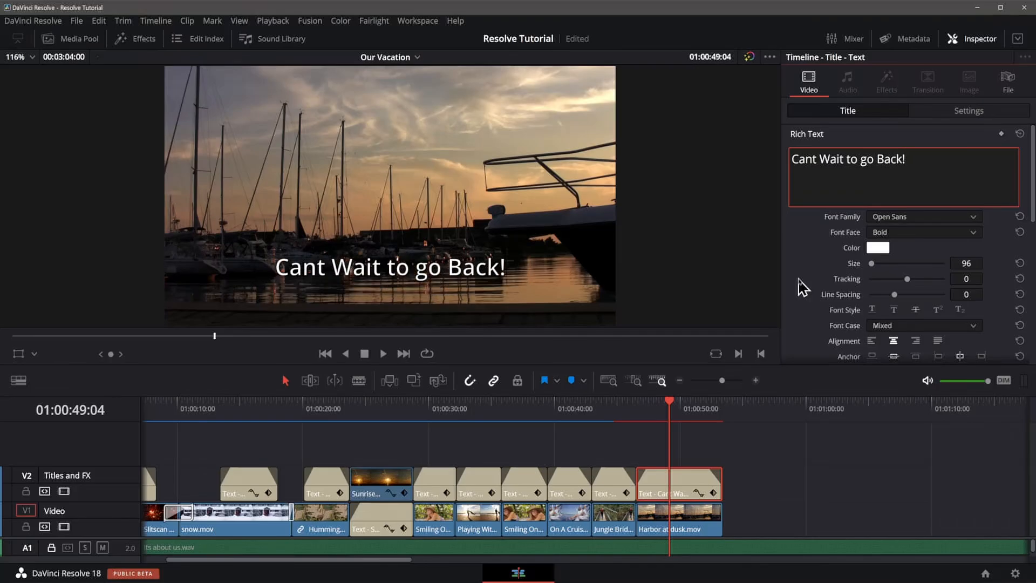
type("Thank you SO m")
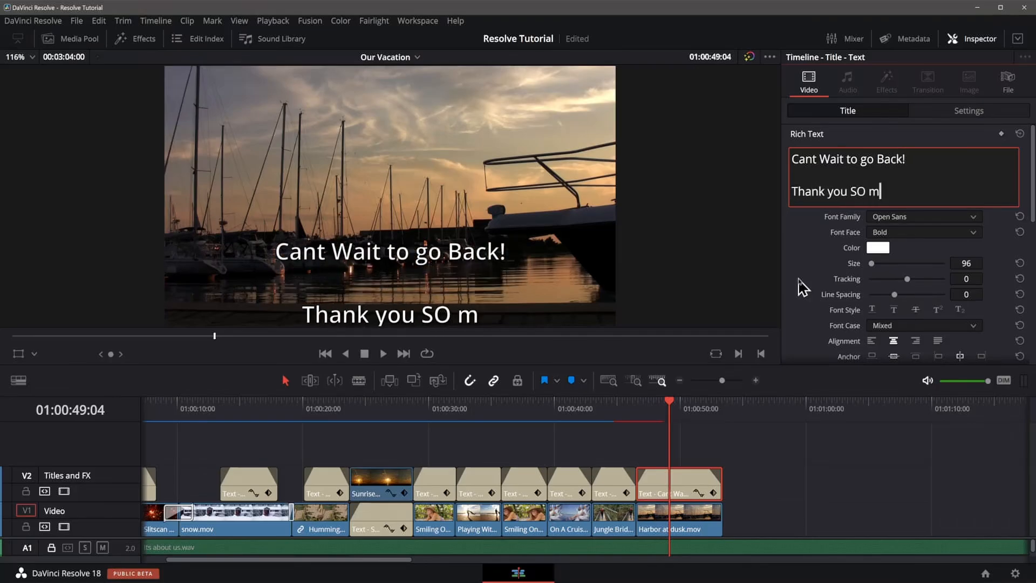
type("uch for Watching!")
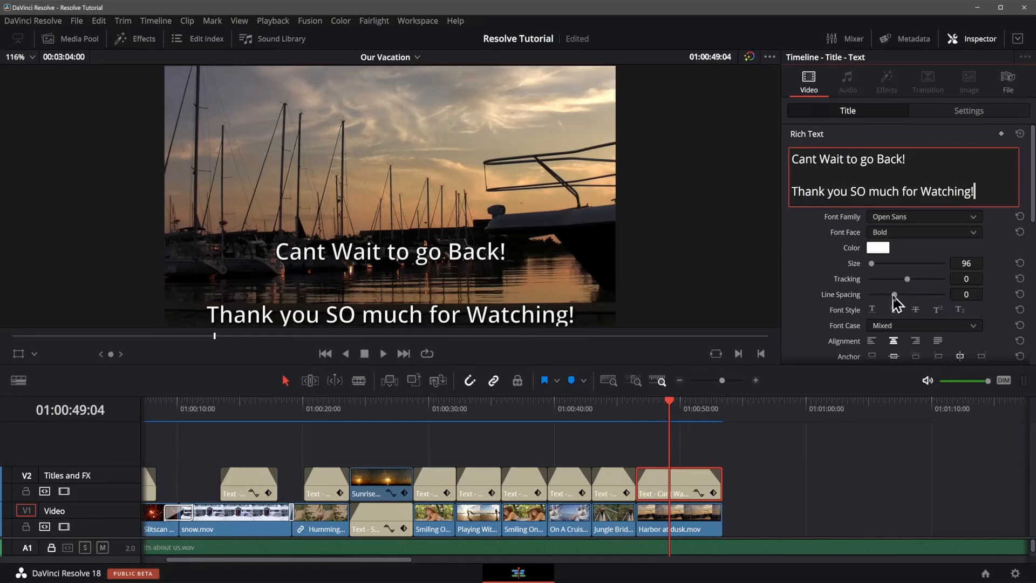
Set the closing title's line spacing to -66 and its Y position to -50.
left_click_drag(894, 295, 890, 298)
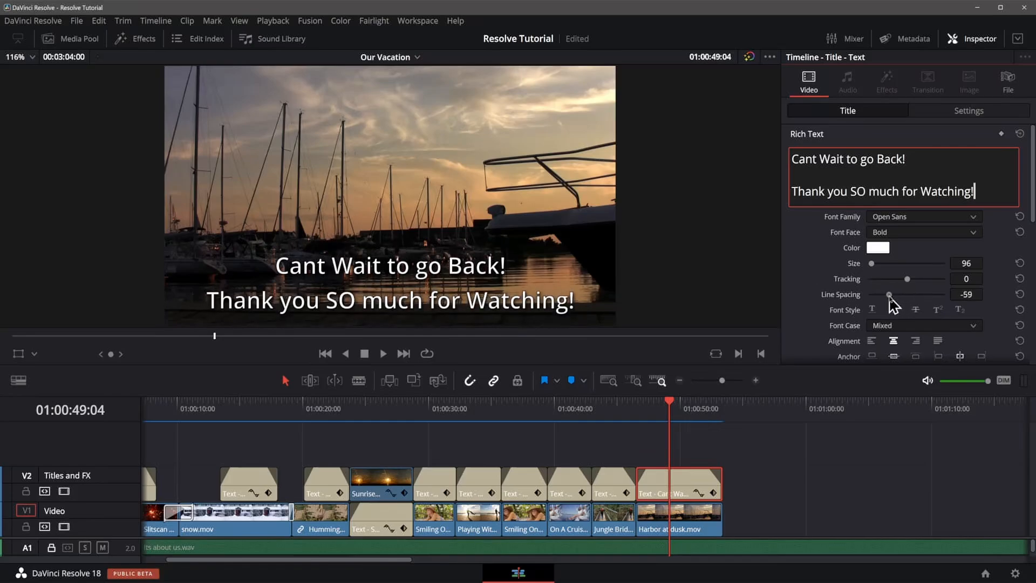
left_click(968, 114)
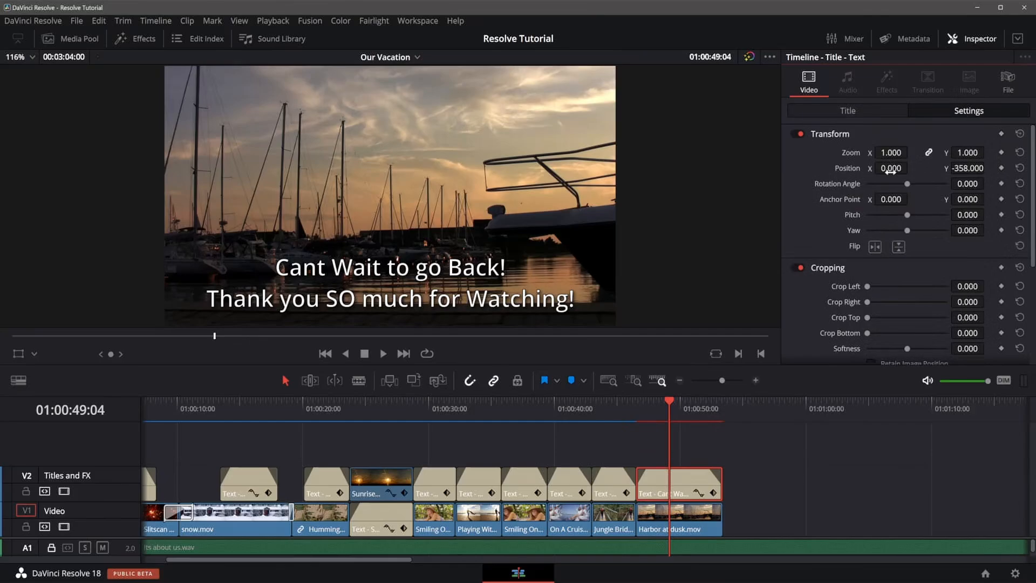
left_click_drag(968, 168, 988, 168)
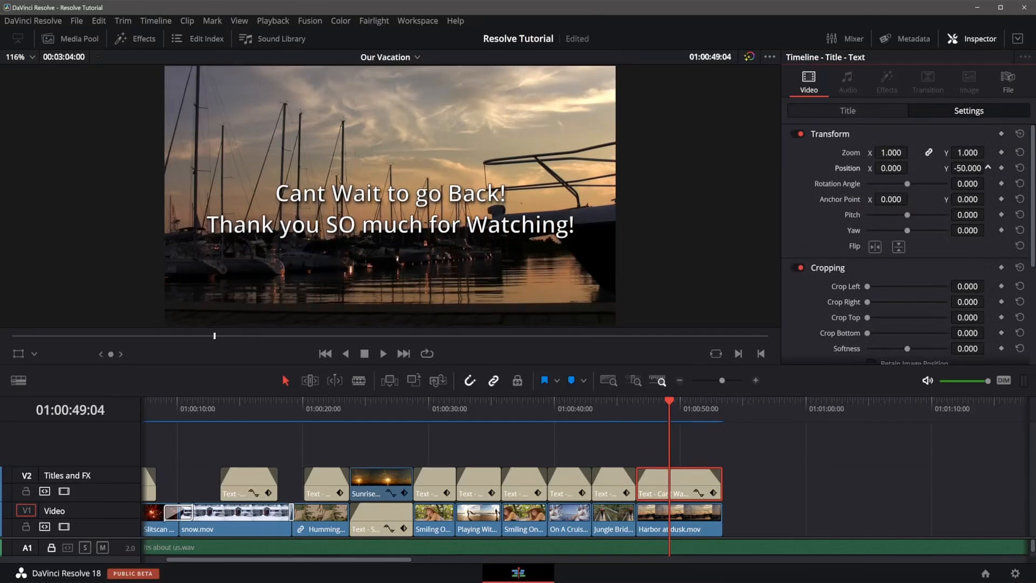
Add a 24-frame cross dissolve at the cut into the Harbor at dusk clip.
left_click(798, 463)
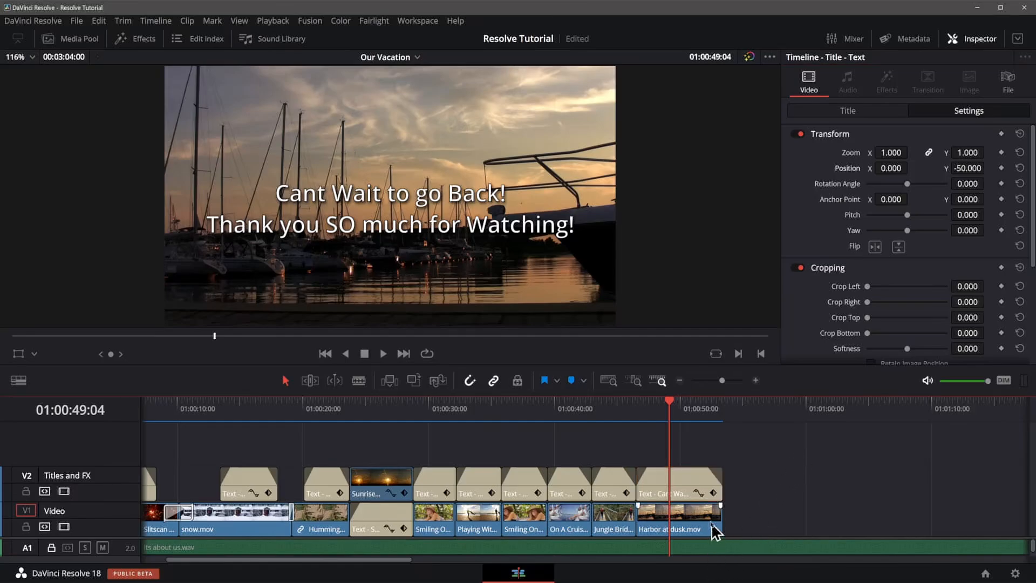
right_click(642, 519)
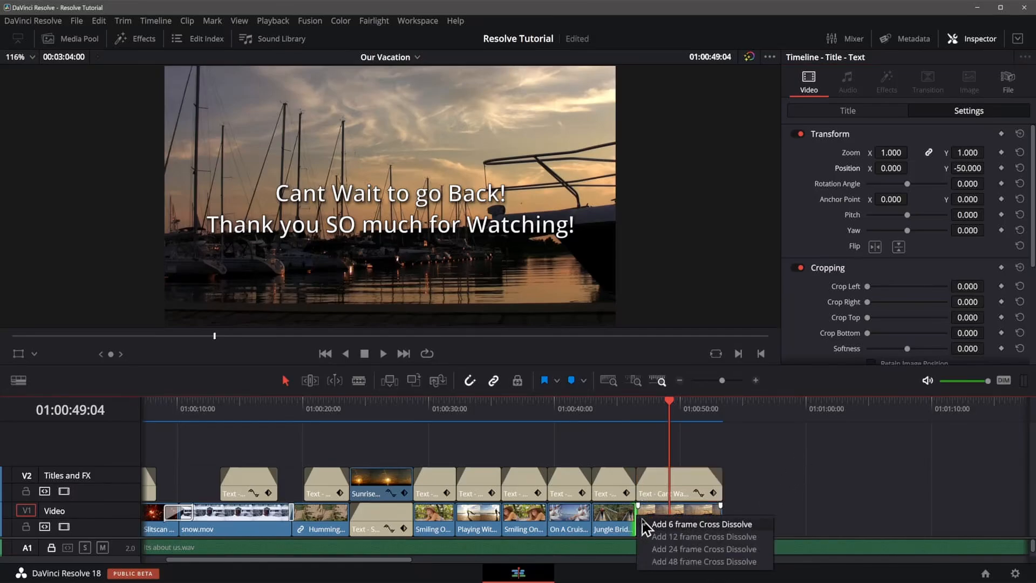
left_click(663, 549)
left_click_drag(721, 506, 709, 506)
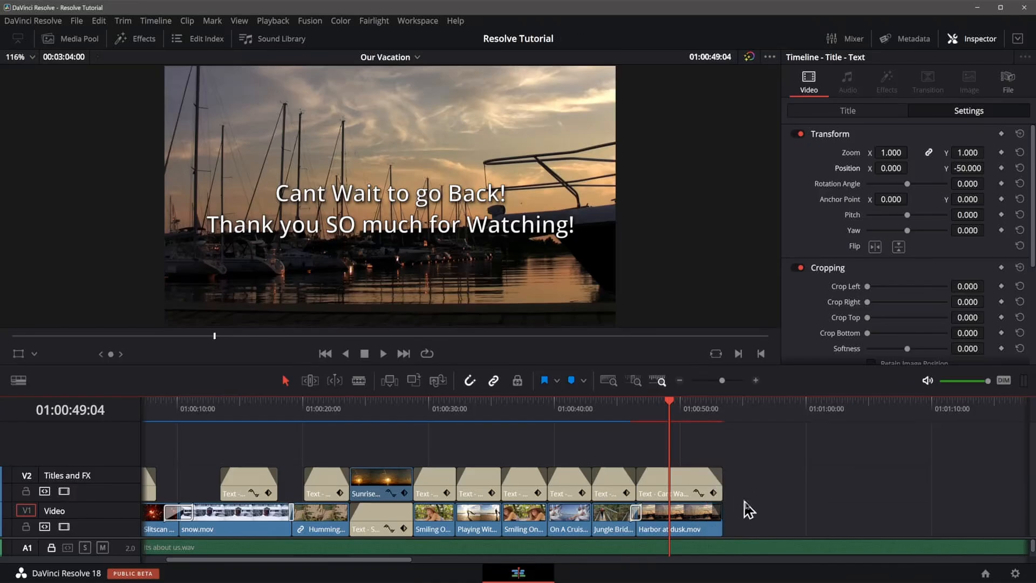
Hide the Inspector and enlarge the timeline area to show the audio tracks.
left_click(977, 39)
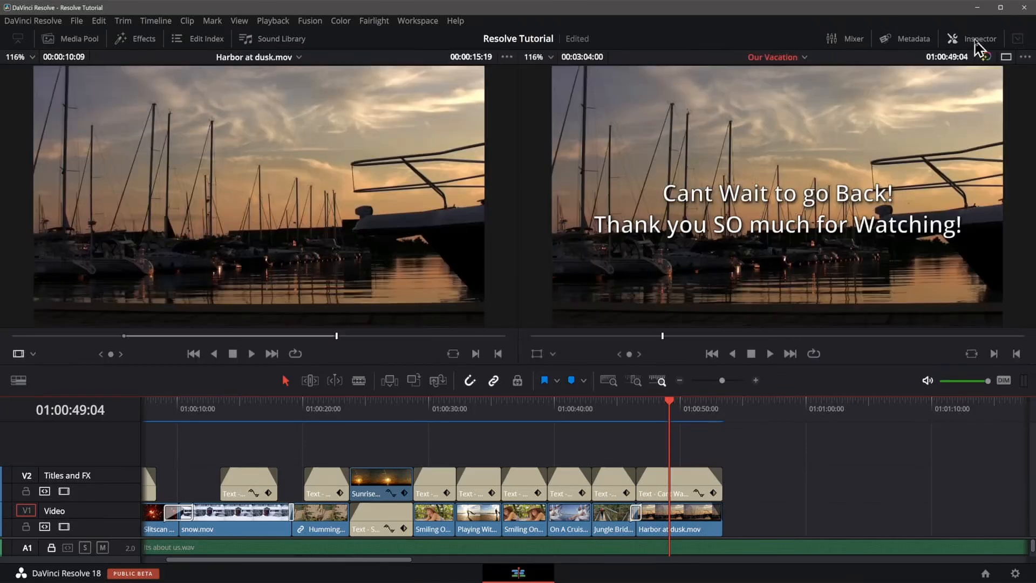
left_click_drag(573, 365, 573, 273)
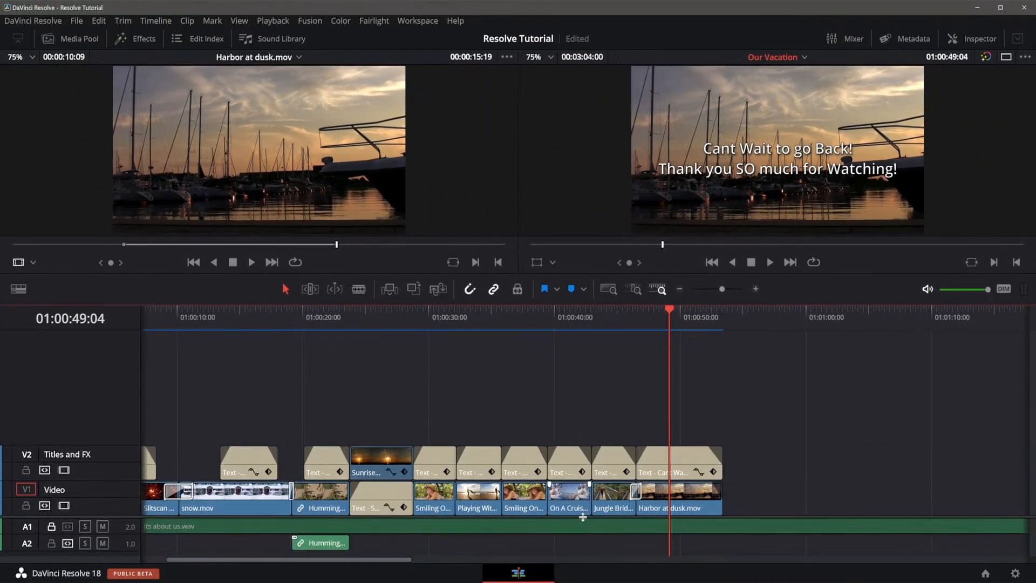
left_click_drag(583, 517, 584, 430)
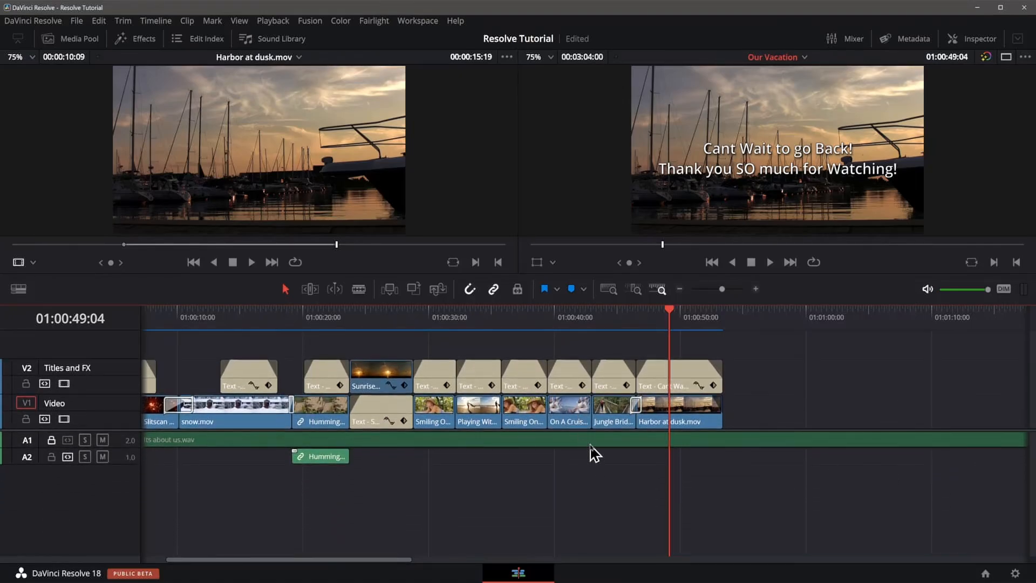
Split the music clip at the playhead at 01:00:53:10 where the video ends, then undo the split.
scroll(591, 445, "up", 4)
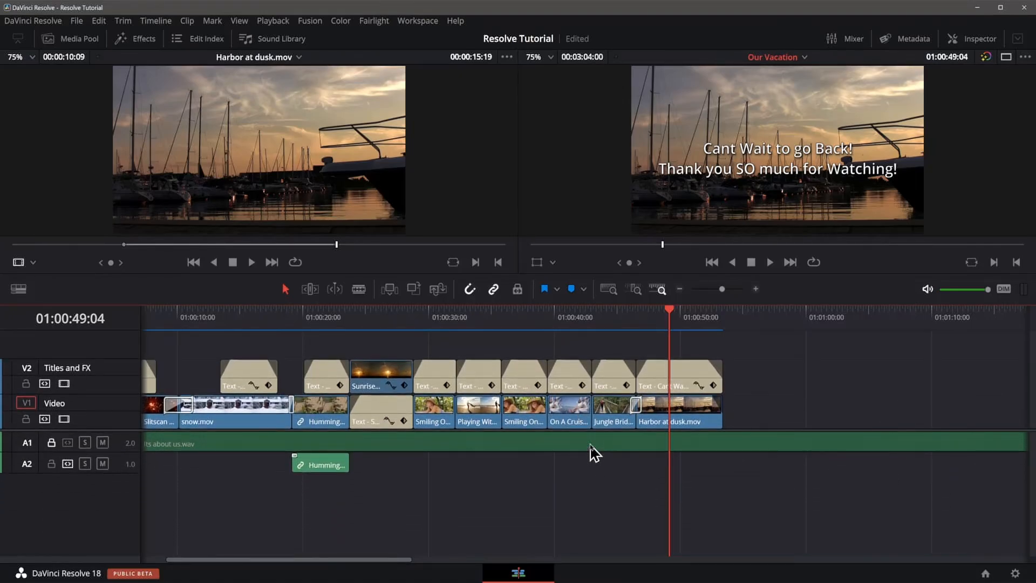
scroll(594, 454, "up", 5)
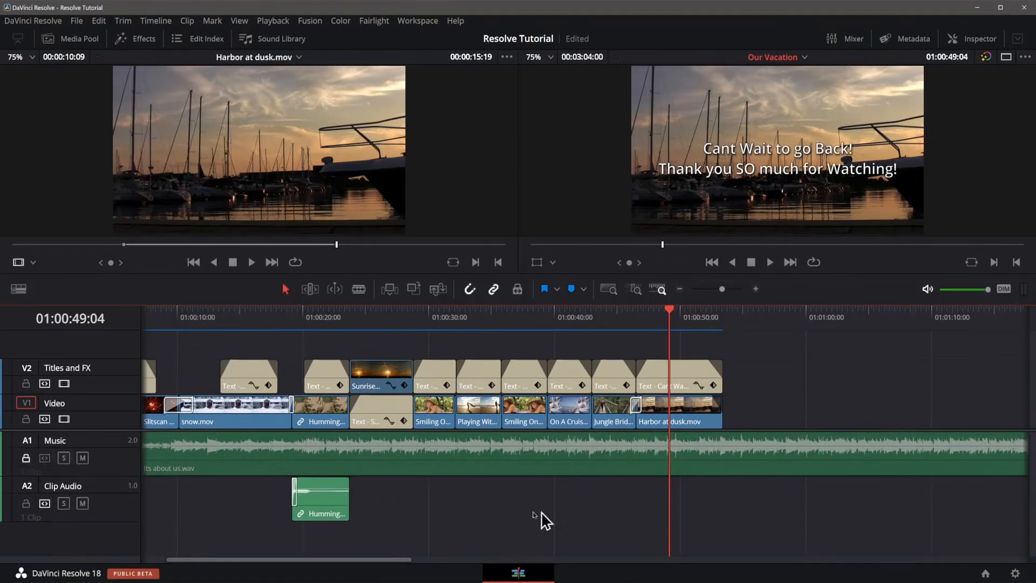
left_click(25, 458)
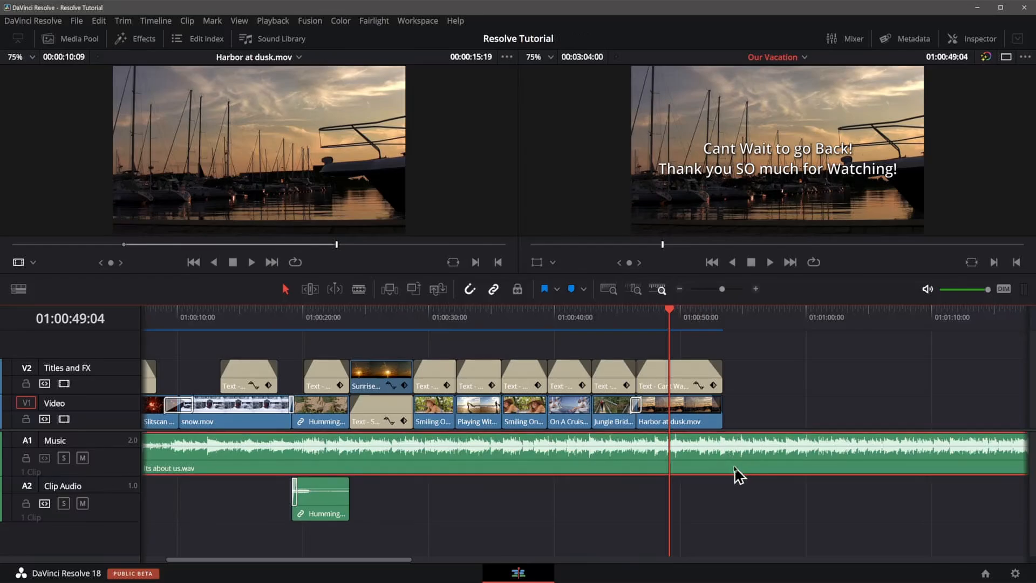
left_click(721, 316)
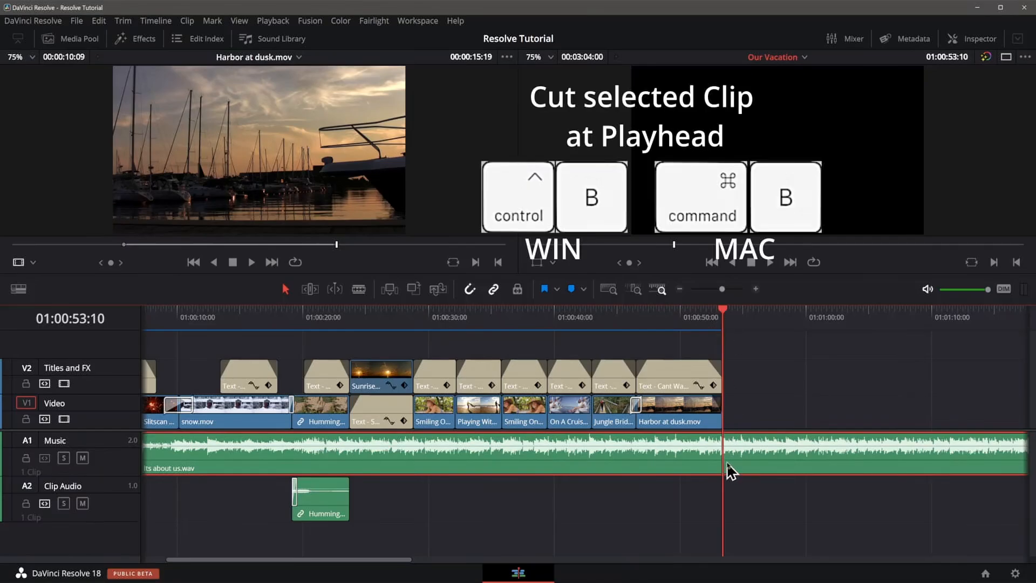
key("ctrl+b")
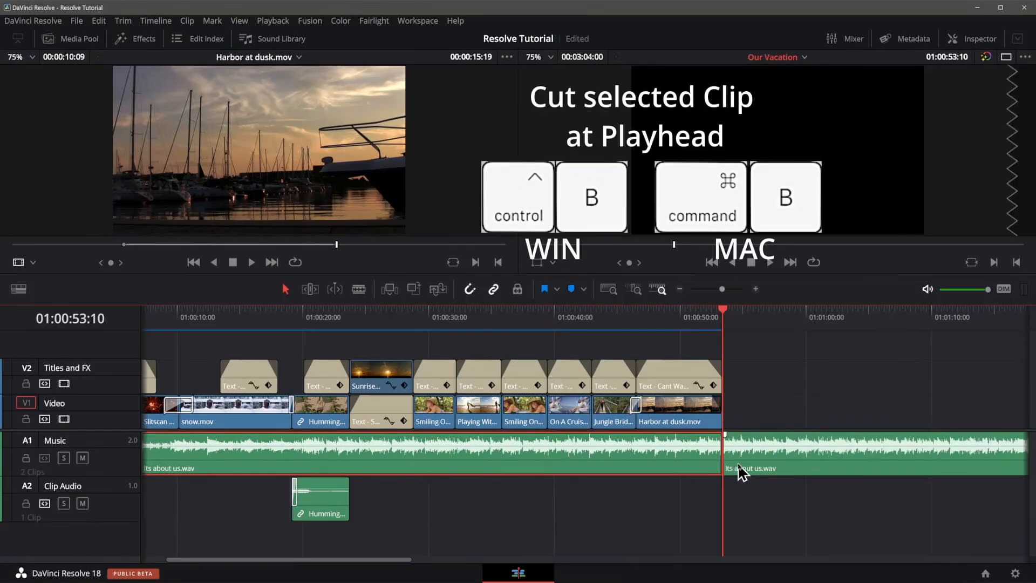
left_click(738, 463)
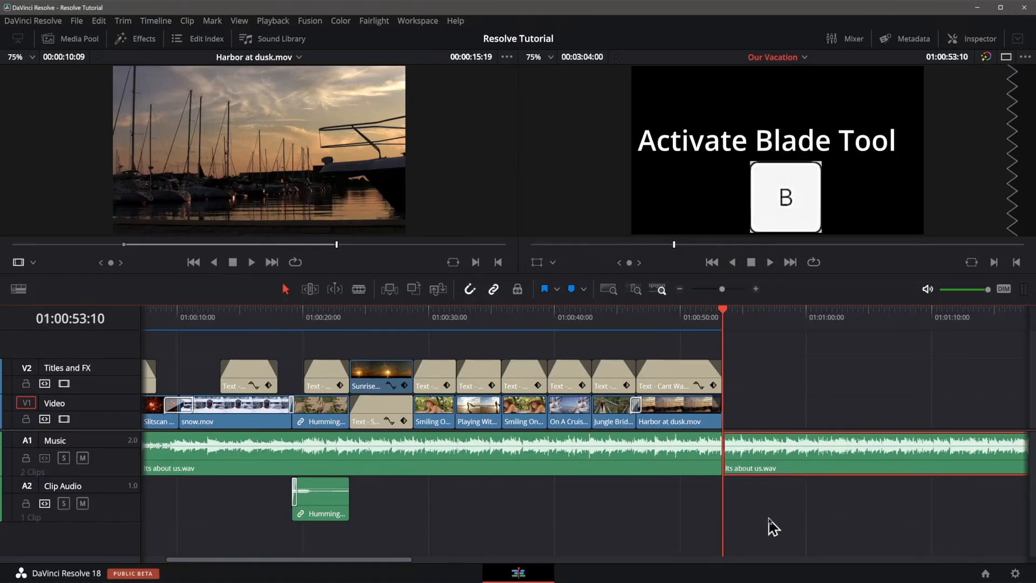
key("ctrl+z")
With the Blade tool, cut the music clip at the playhead at 01:00:53:10.
left_click(359, 290)
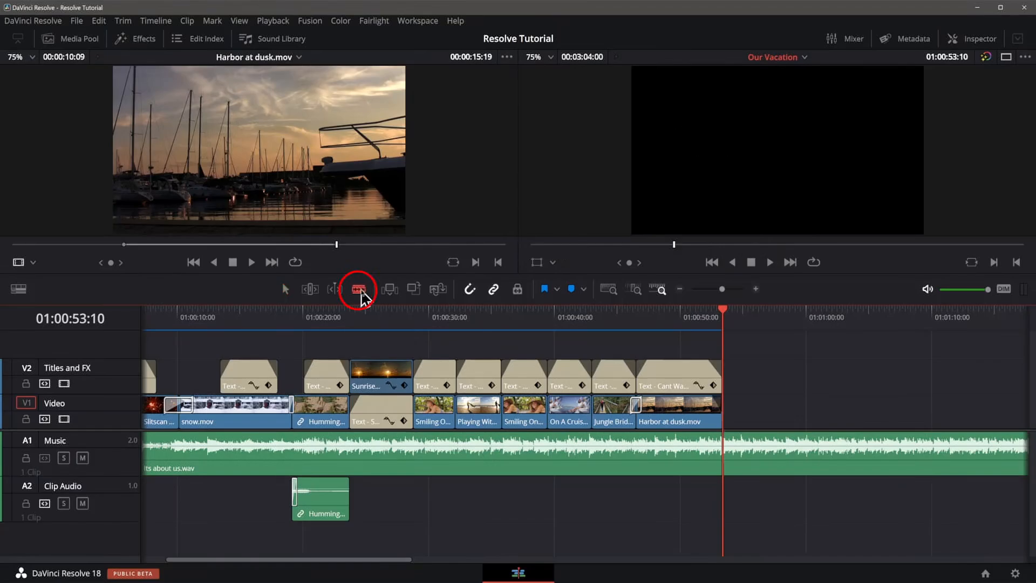
left_click(283, 290)
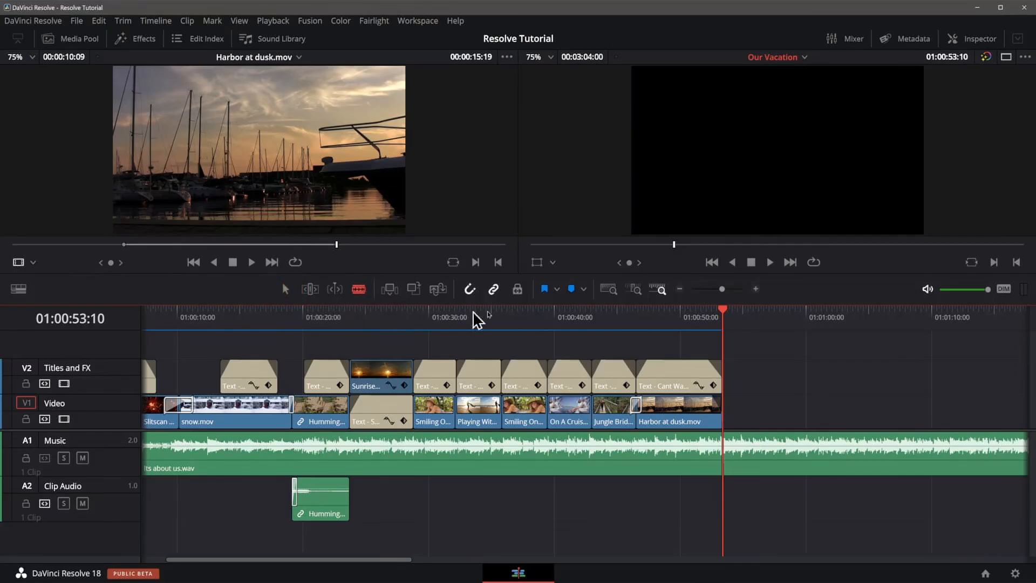
left_click(724, 458)
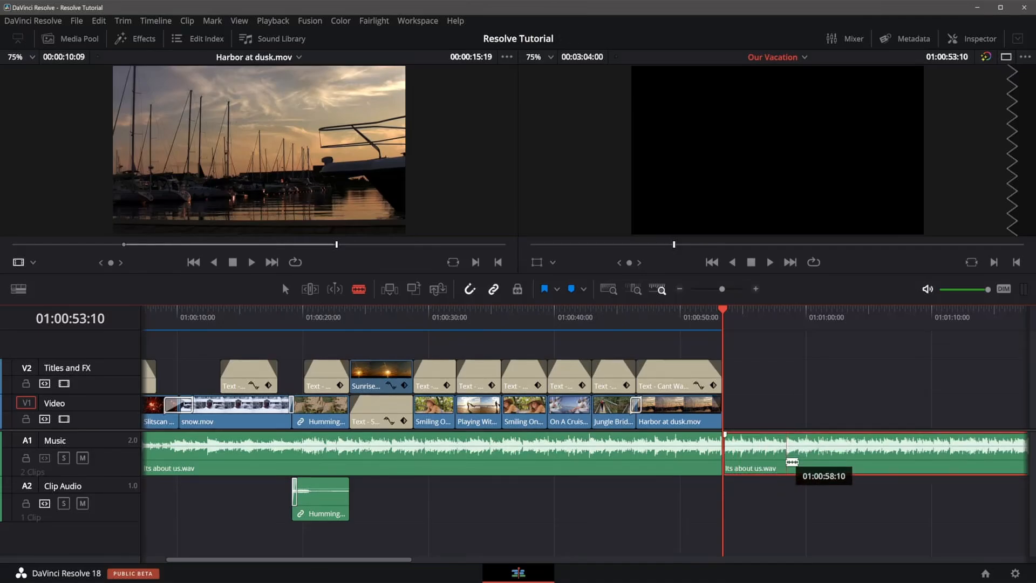
Add four more blade cuts along the music clip's tail, then undo all four of them.
left_click(787, 448)
left_click(854, 448)
left_click(905, 448)
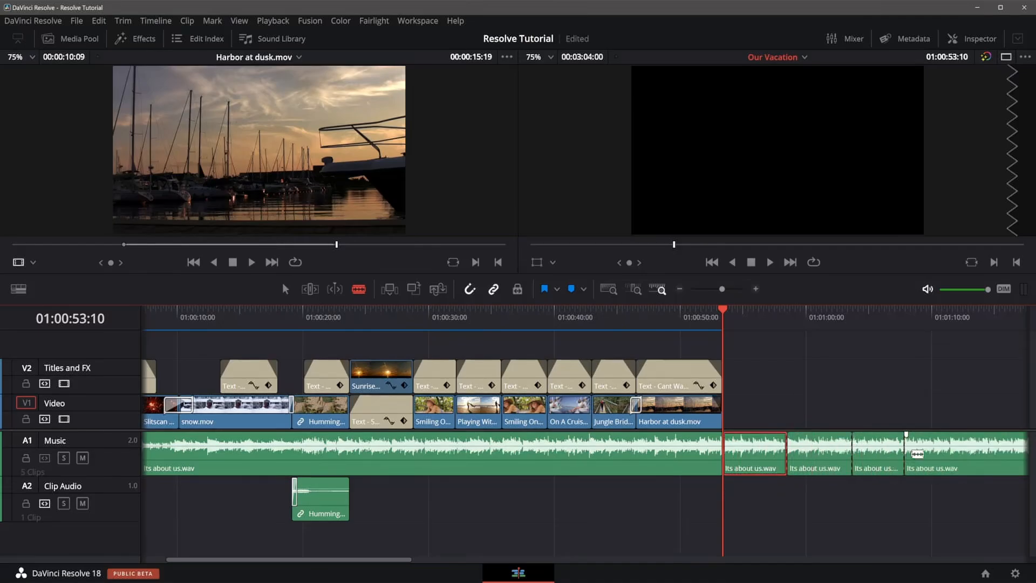
left_click(953, 448)
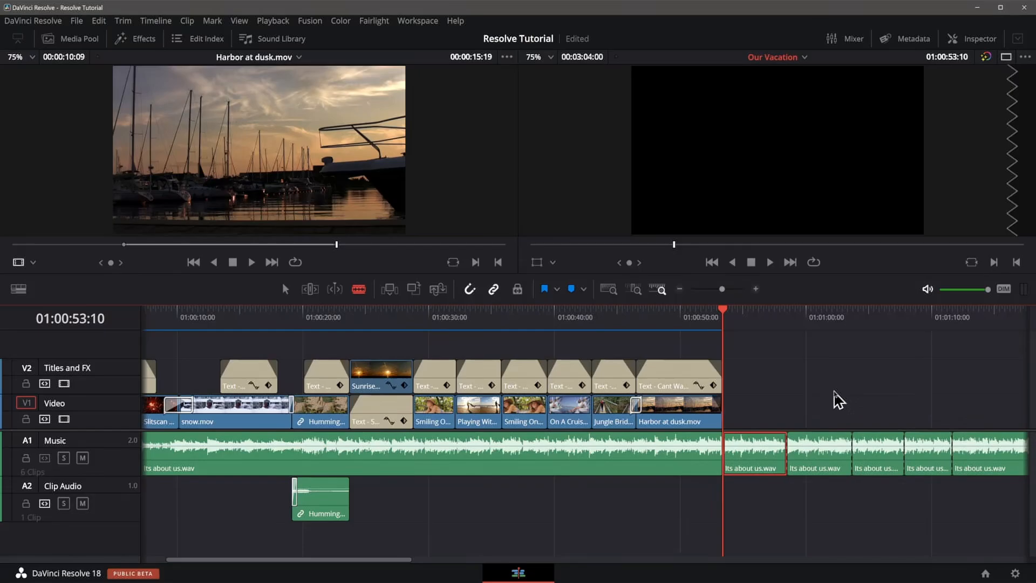
key("ctrl+z")
key("ctrl+z")
key("ctrl+z")
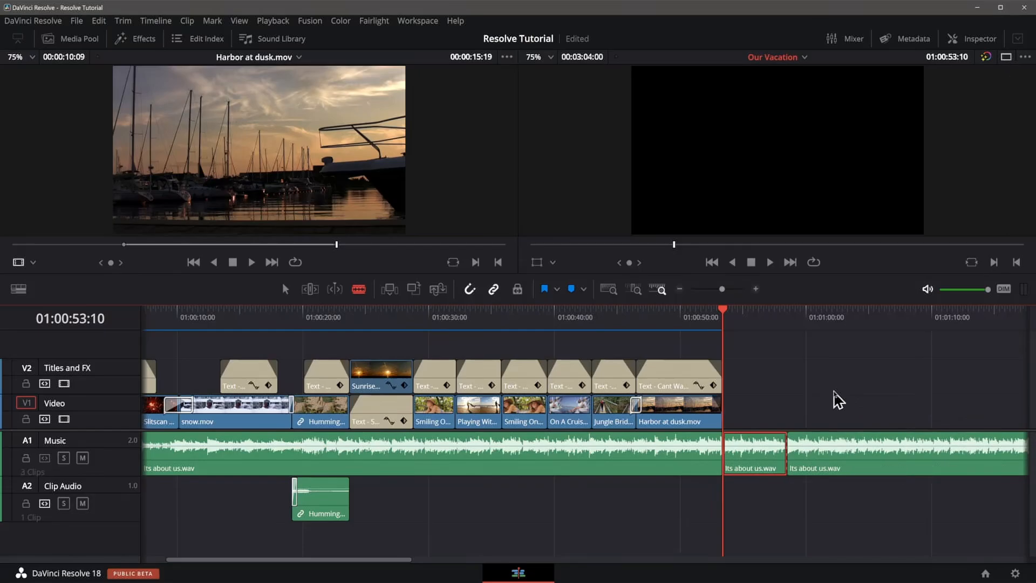
key("ctrl+z")
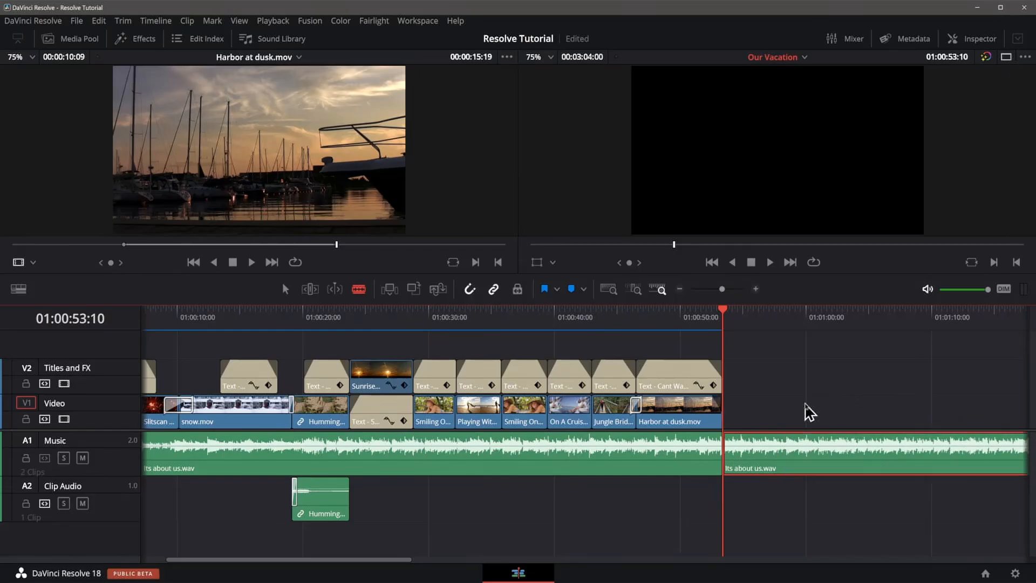
Save the project and delete the music clip's tail beyond the end of the video.
key("ctrl+s")
key("a")
key("Delete")
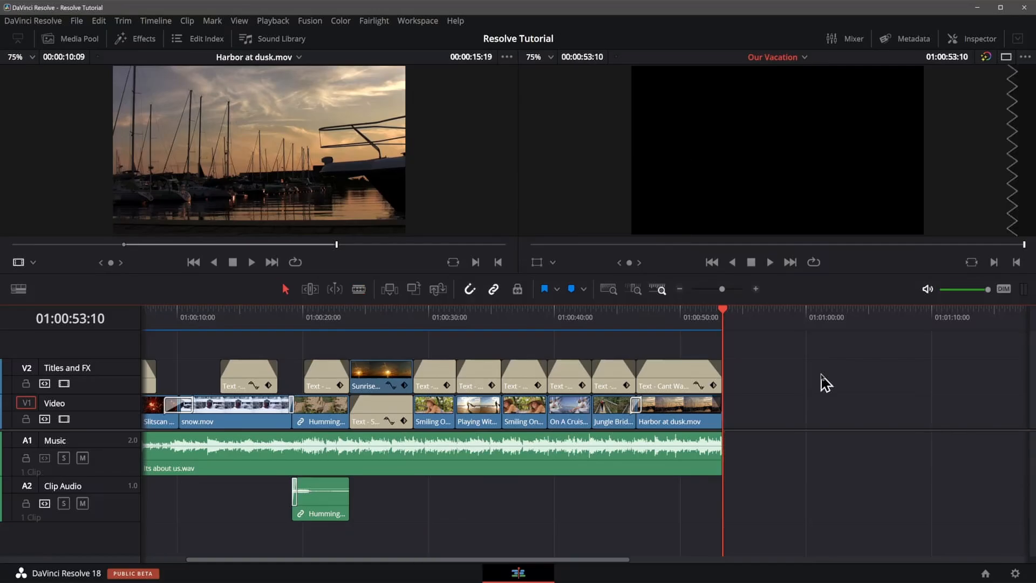
Fit the timeline and blade the snow.mov clip into three parts at two points.
key("shift+z")
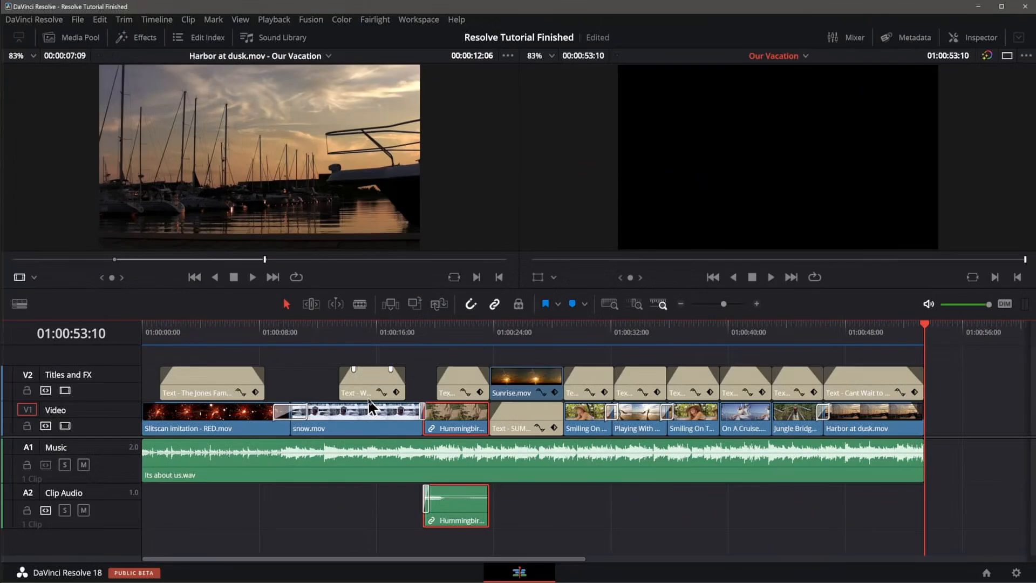
left_click(363, 420)
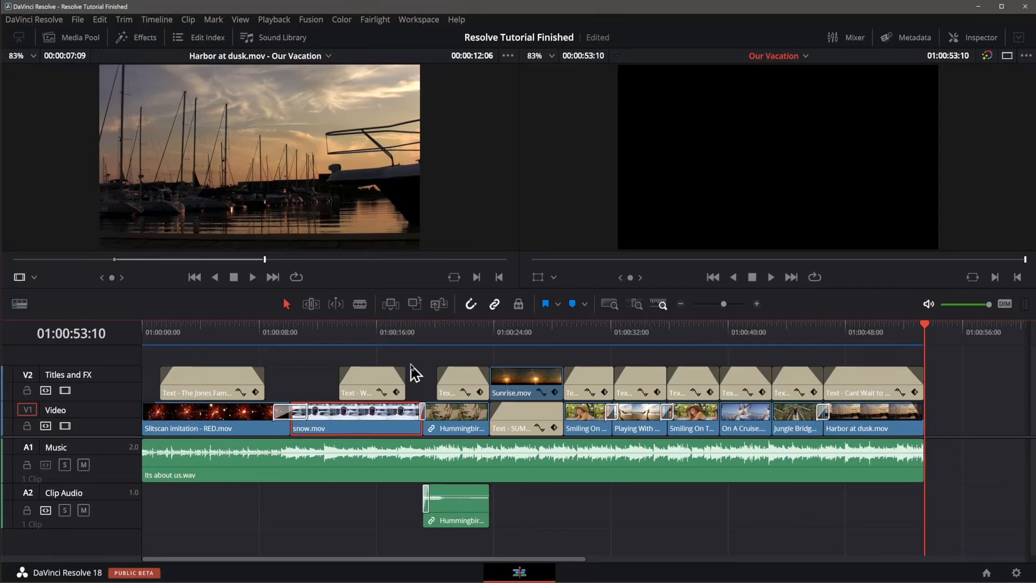
key("b")
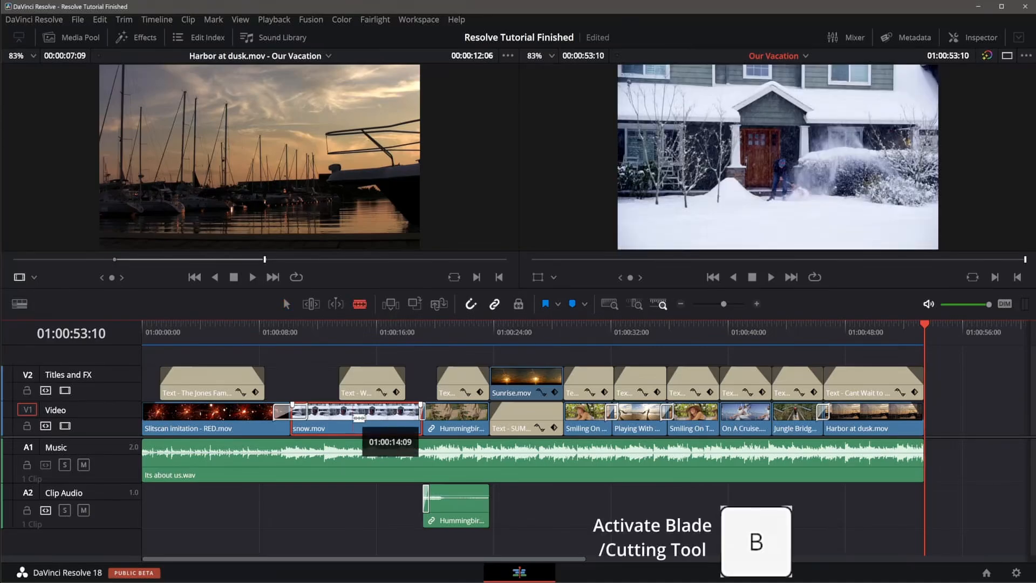
left_click(325, 420)
left_click(390, 420)
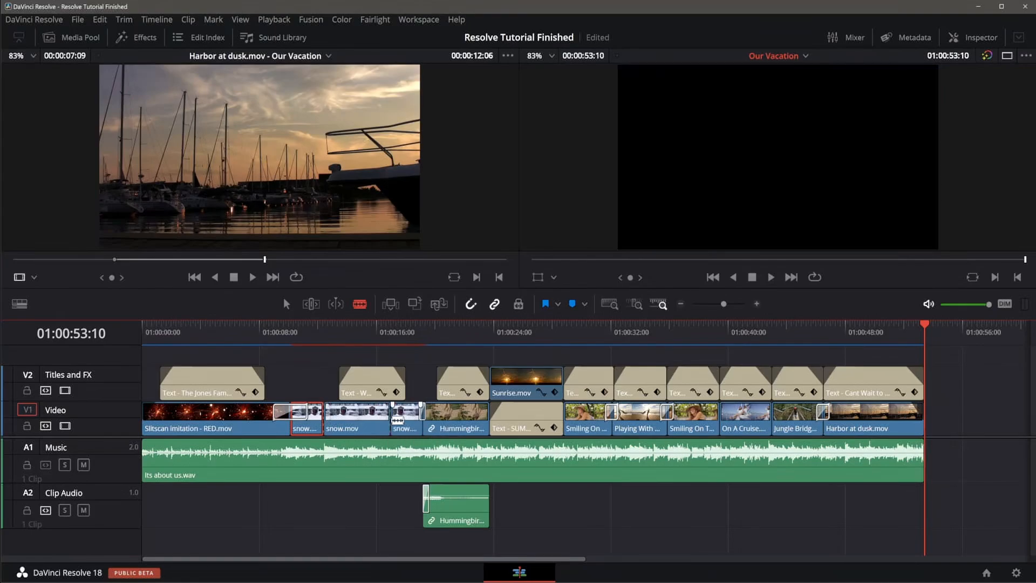
Delete the middle snow segment and then the resulting gap, undoing back to the restored segment.
key("a")
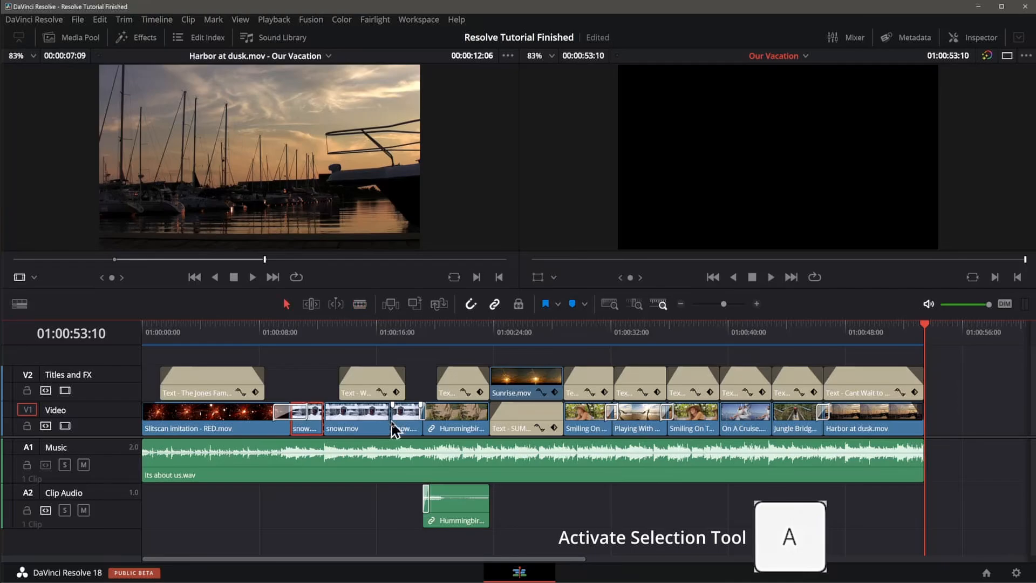
left_click(356, 431)
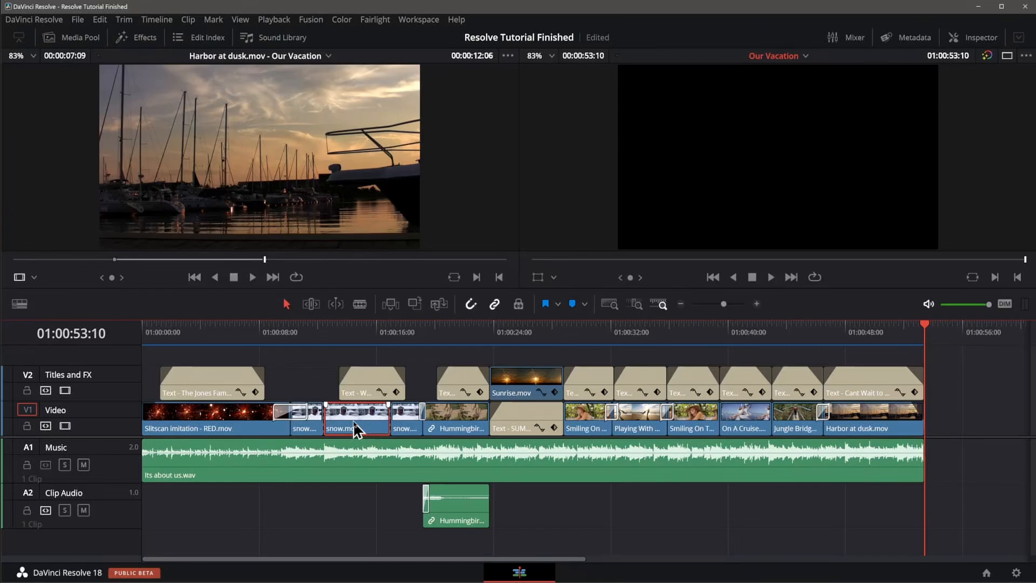
key("Delete")
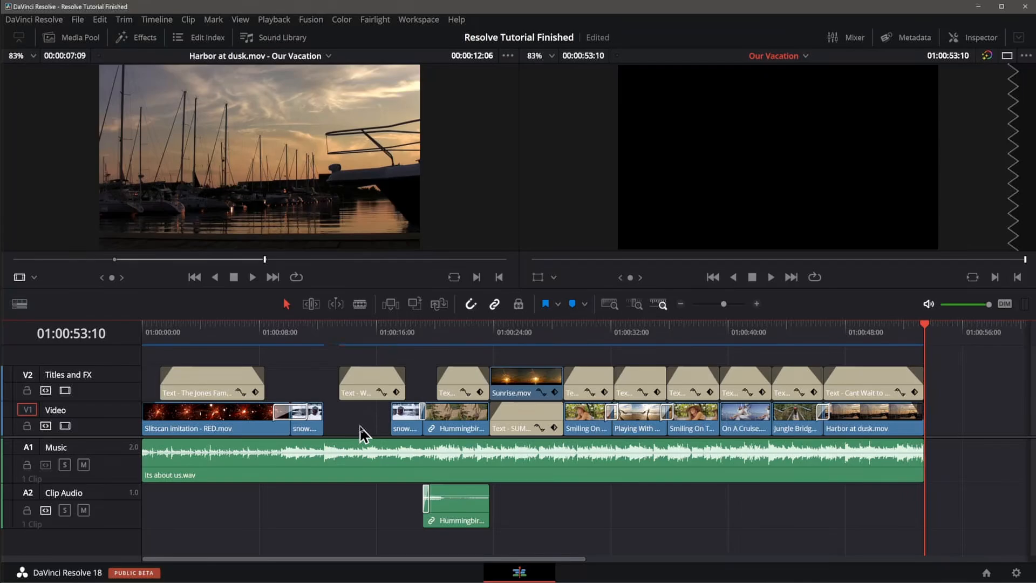
left_click(360, 426)
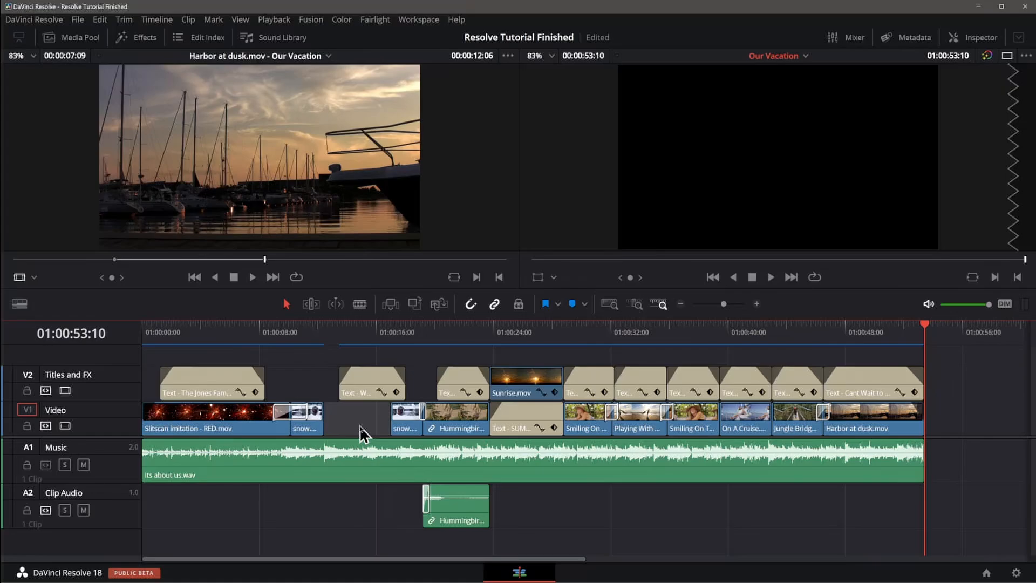
key("Delete")
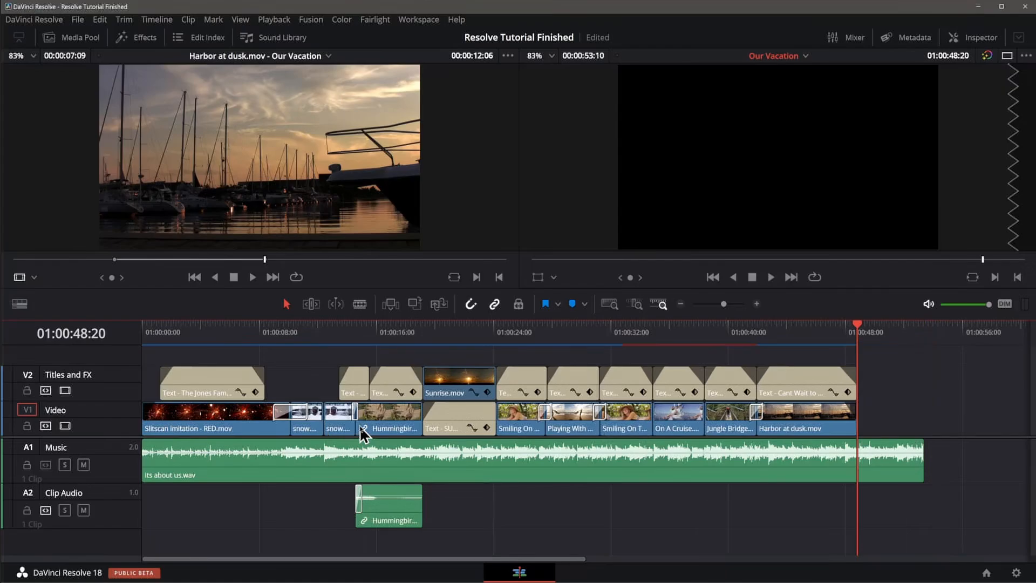
key("ctrl+z")
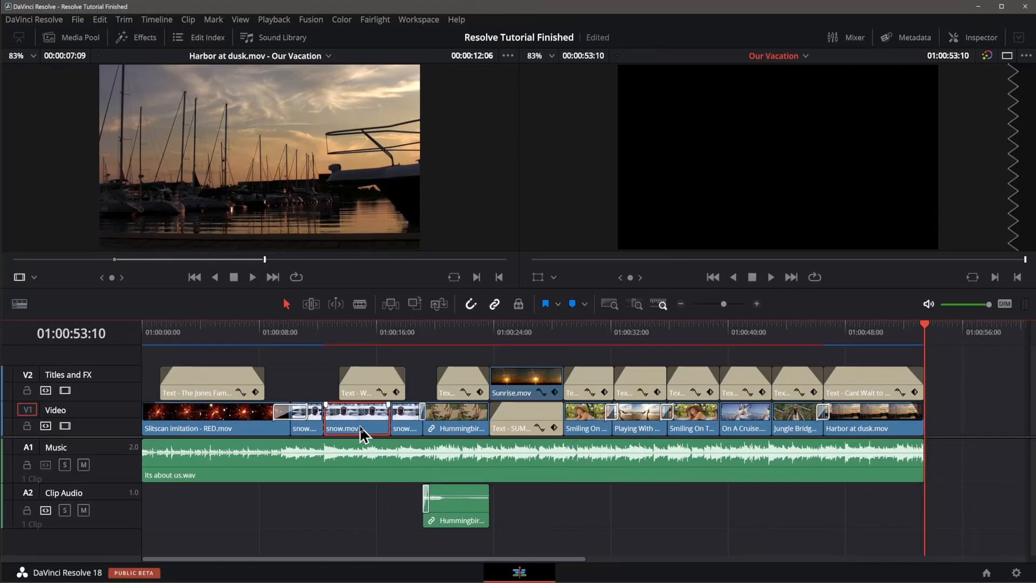
Ripple delete the middle snow segment to close the gap, undoing each deletion.
key("shift+Delete")
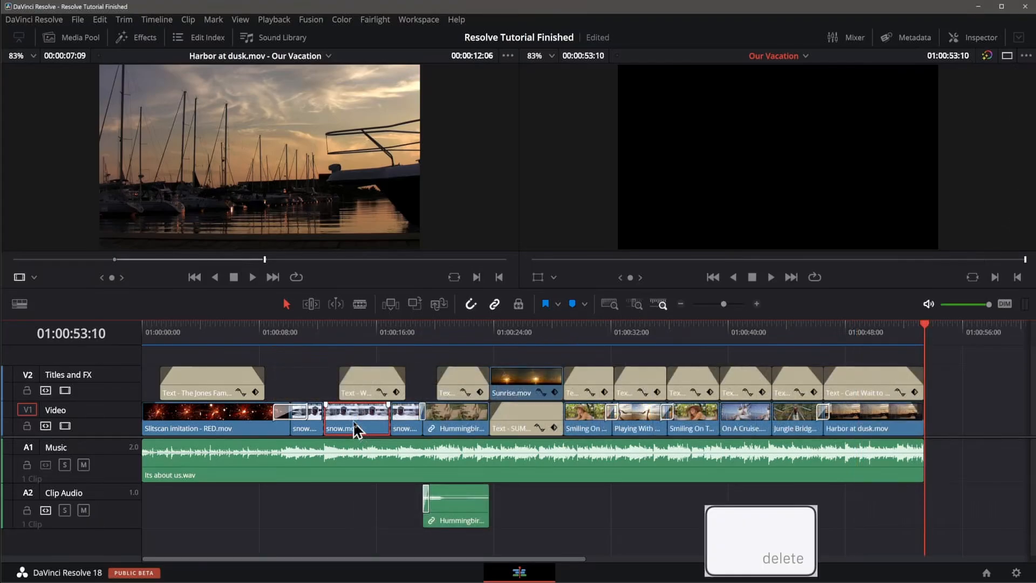
key("Delete")
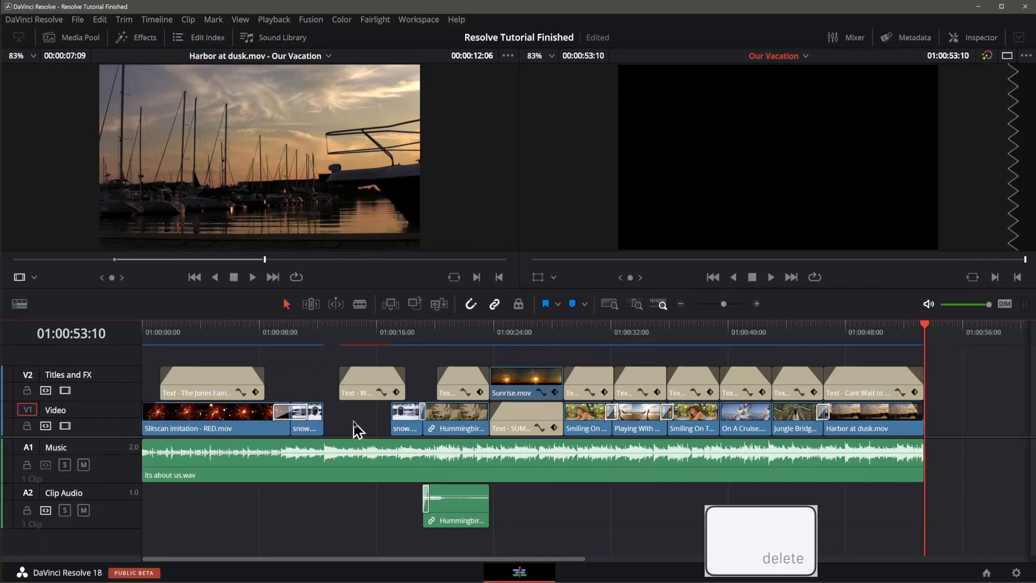
key("ctrl+z")
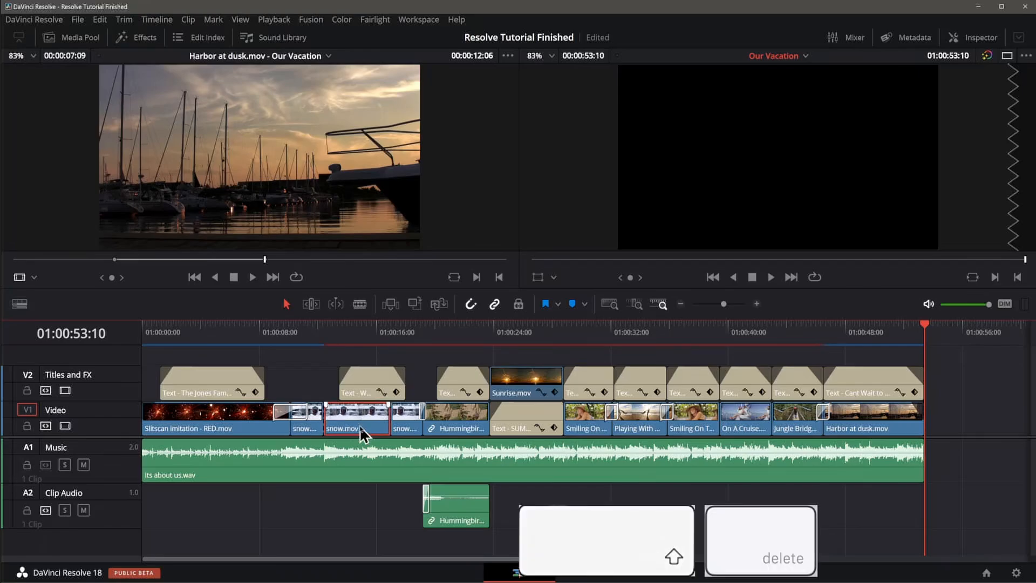
key("shift+Delete")
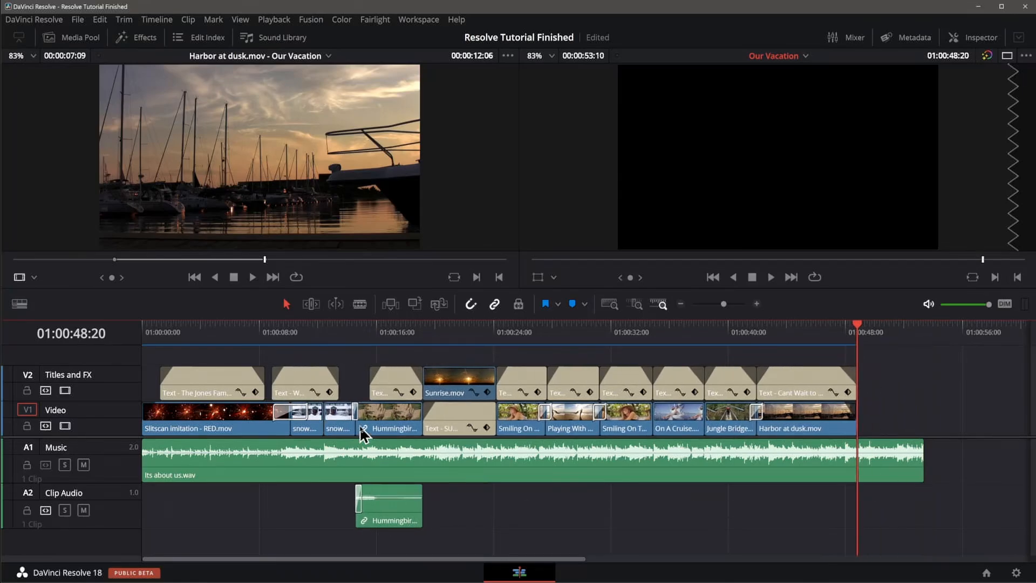
key("ctrl+z")
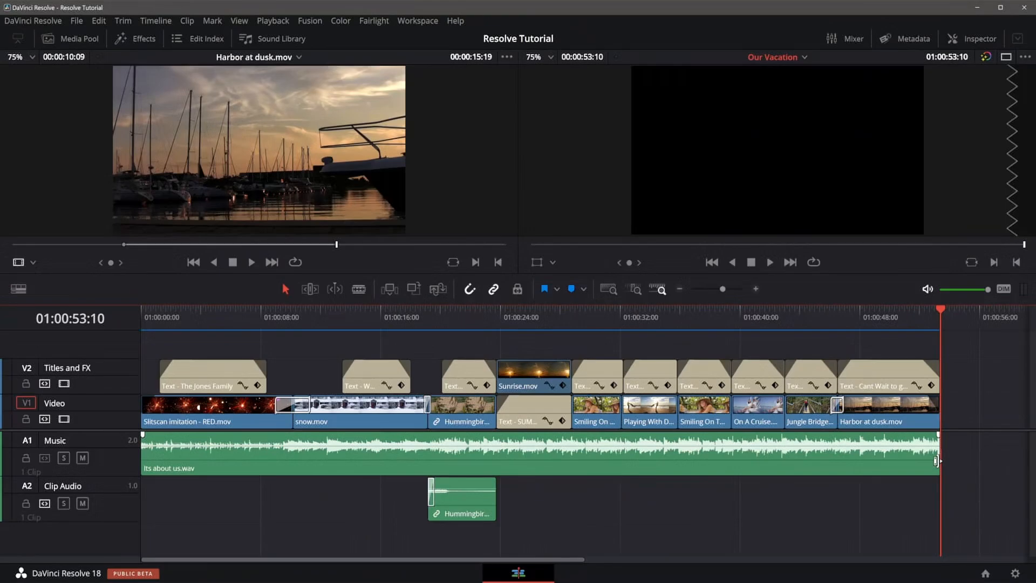
Turn off snapping and extend the music clip's end to about 01:00:54:14, just past the video.
left_click_drag(938, 461, 945, 462)
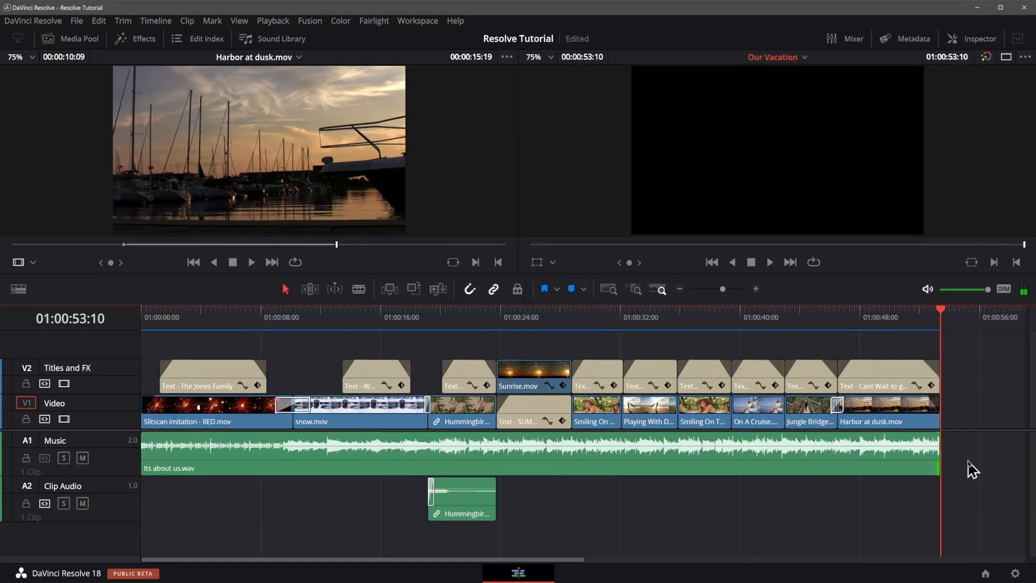
left_click(470, 290)
left_click_drag(934, 458, 952, 461)
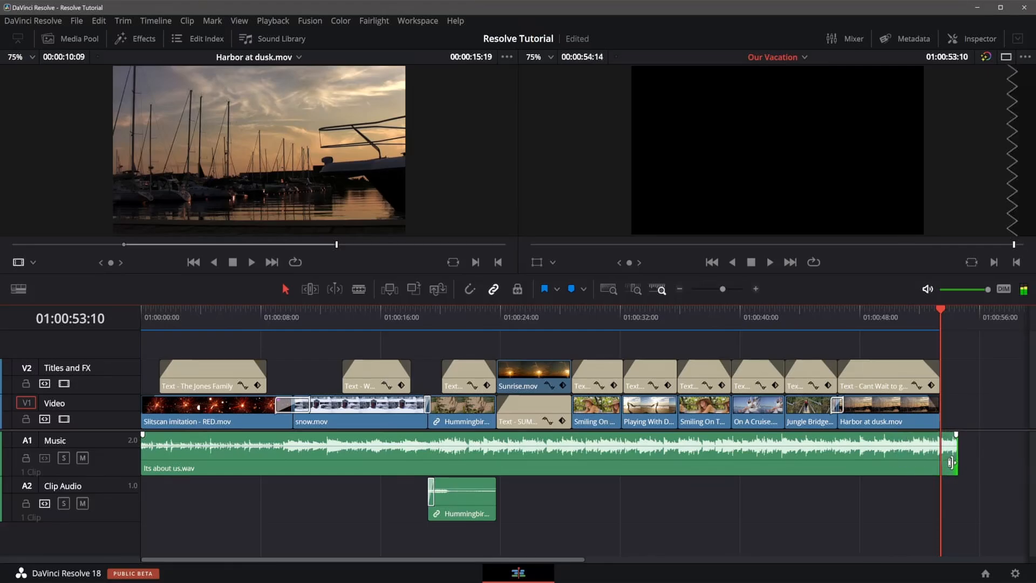
Turn snapping back on, add a fade-out to the end of the music clip, and return to the start.
left_click(470, 290)
mouse_move(956, 434)
left_mouse_down()
mouse_move(926, 434)
mouse_move(942, 435)
left_mouse_up()
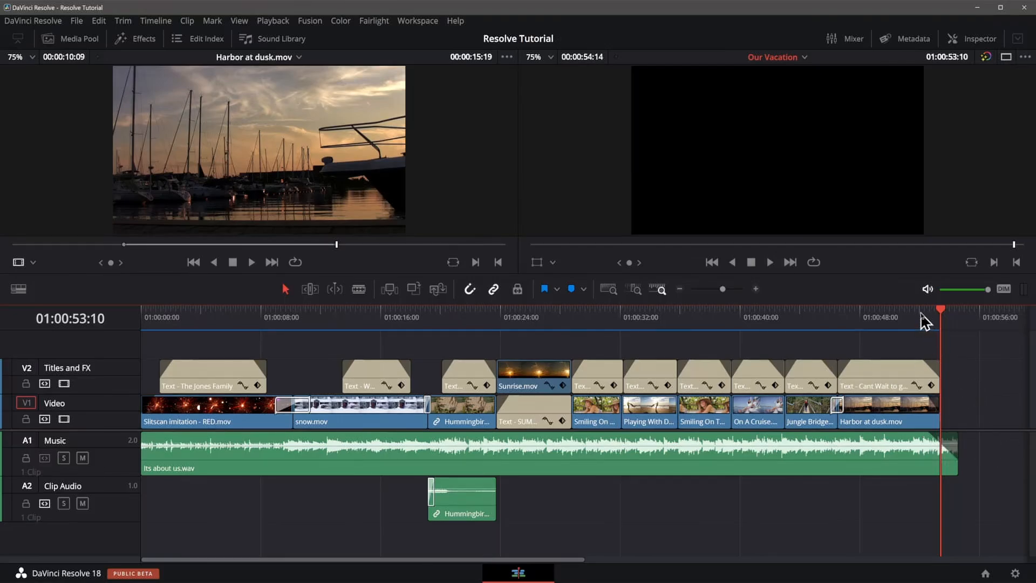
key("Home")
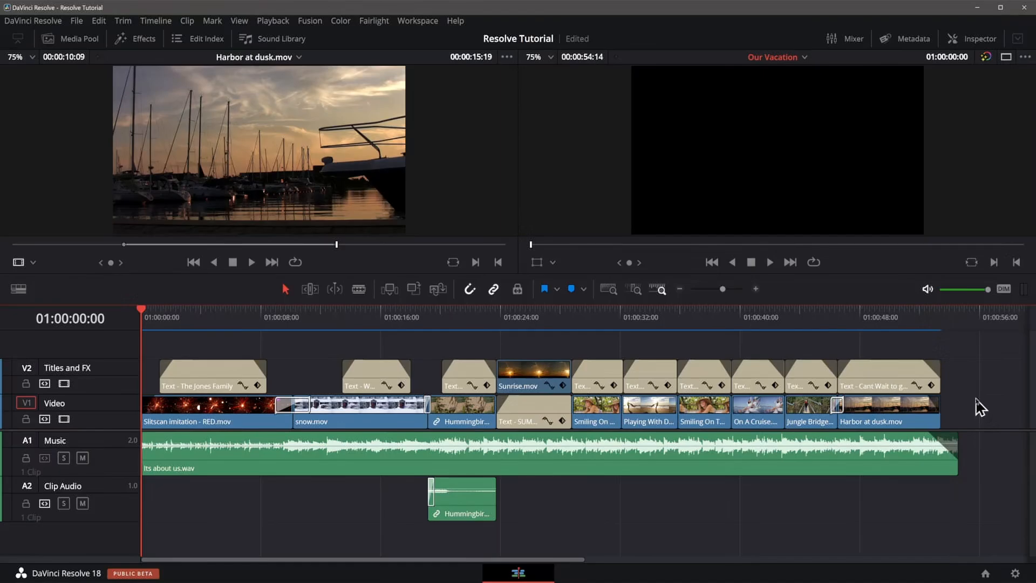
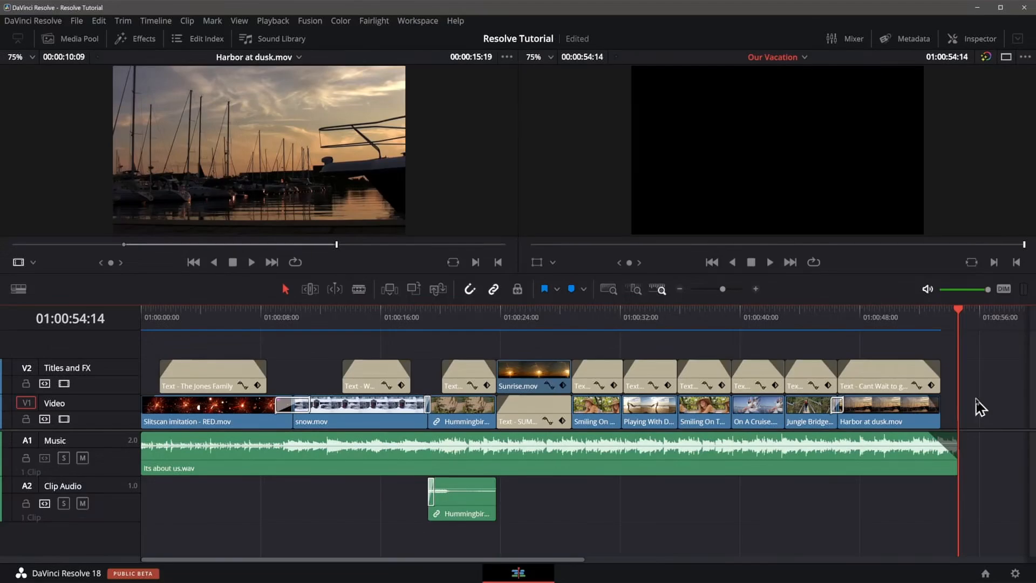
Correct the title over Smiling On The Beach to read "I love Sunbathing and relaxation".
left_click(601, 321)
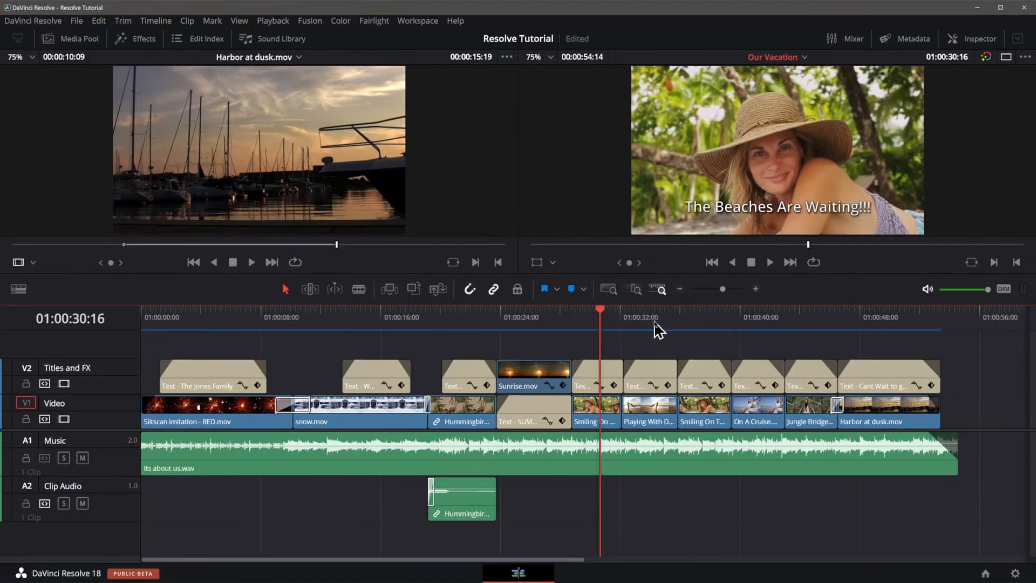
left_click(703, 311)
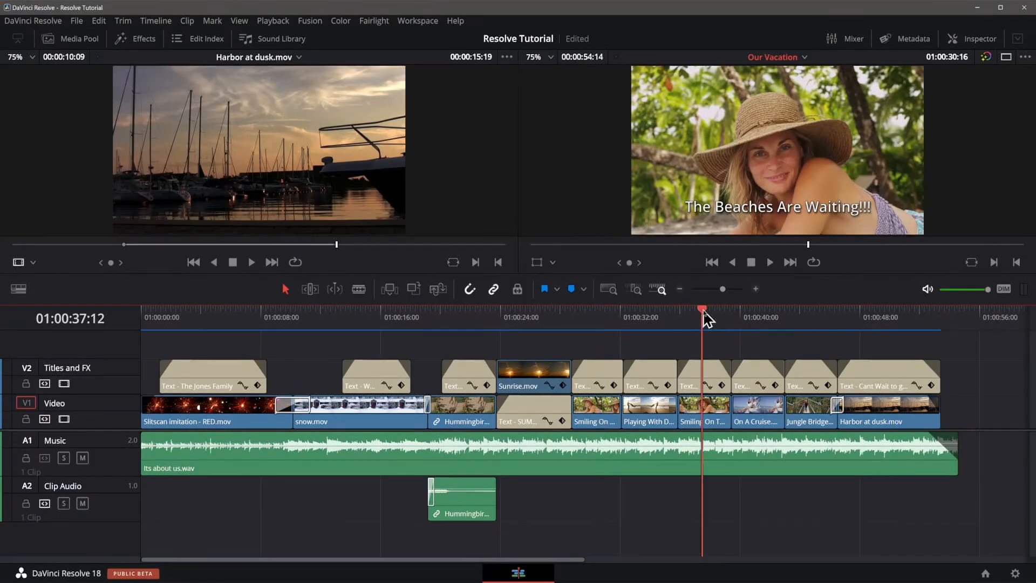
left_click(694, 420)
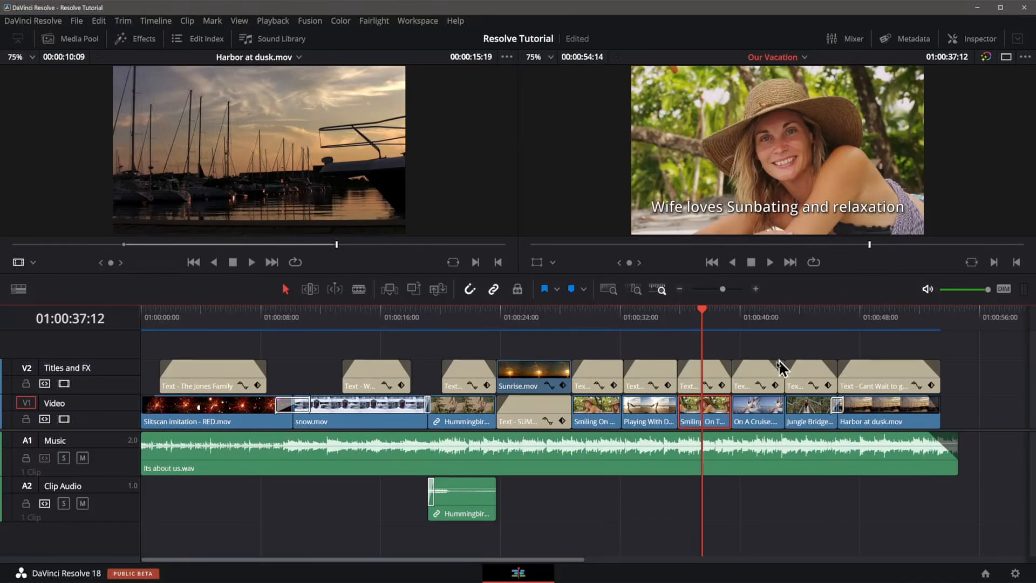
left_click(694, 378)
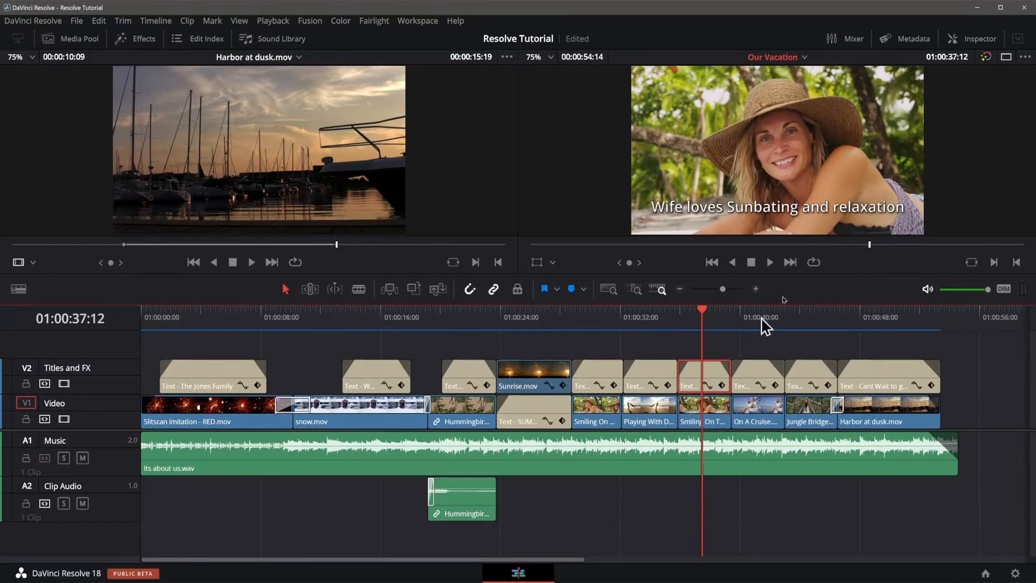
left_click(980, 40)
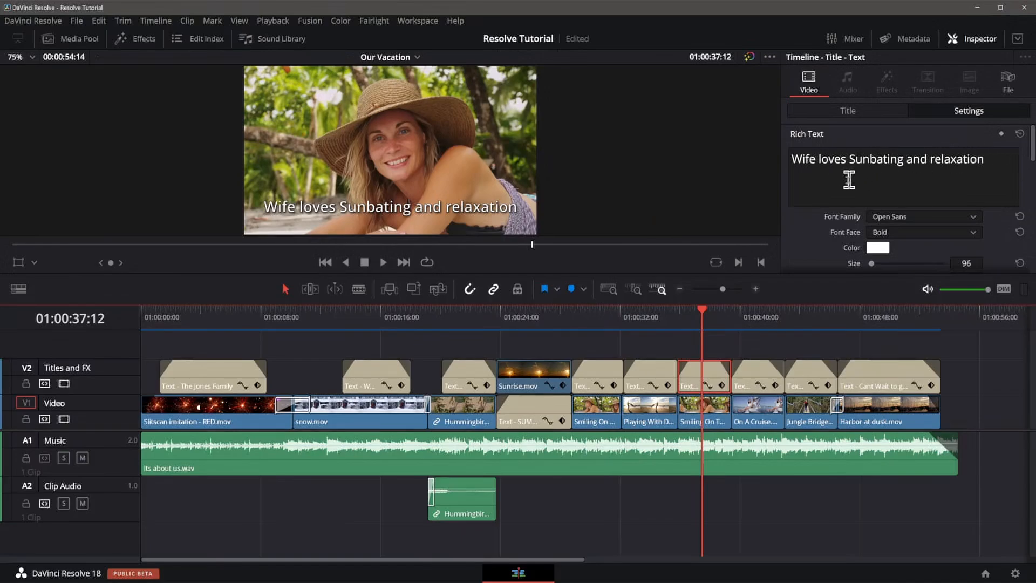
left_click(889, 161)
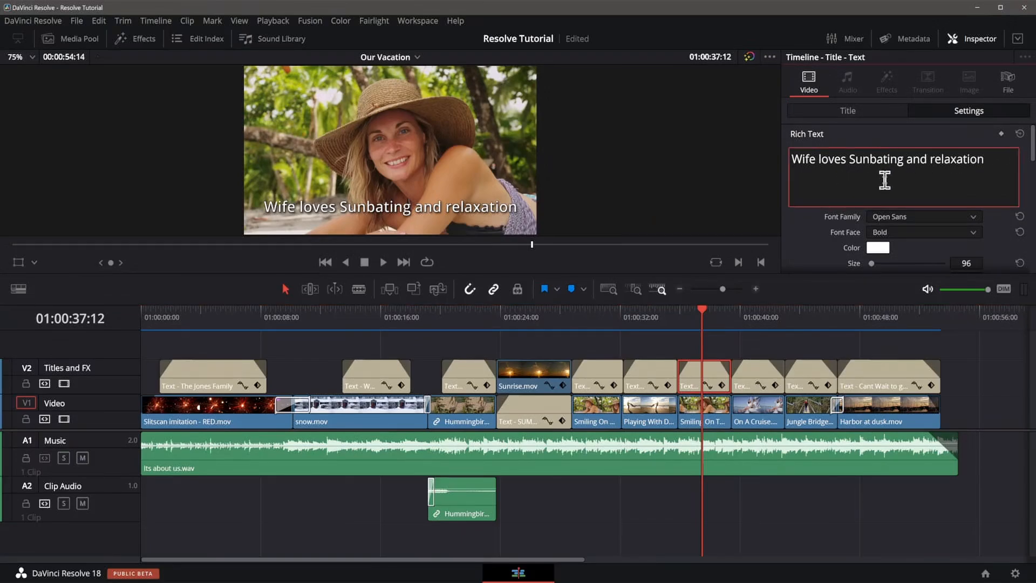
type("h")
left_click_drag(821, 160, 780, 157)
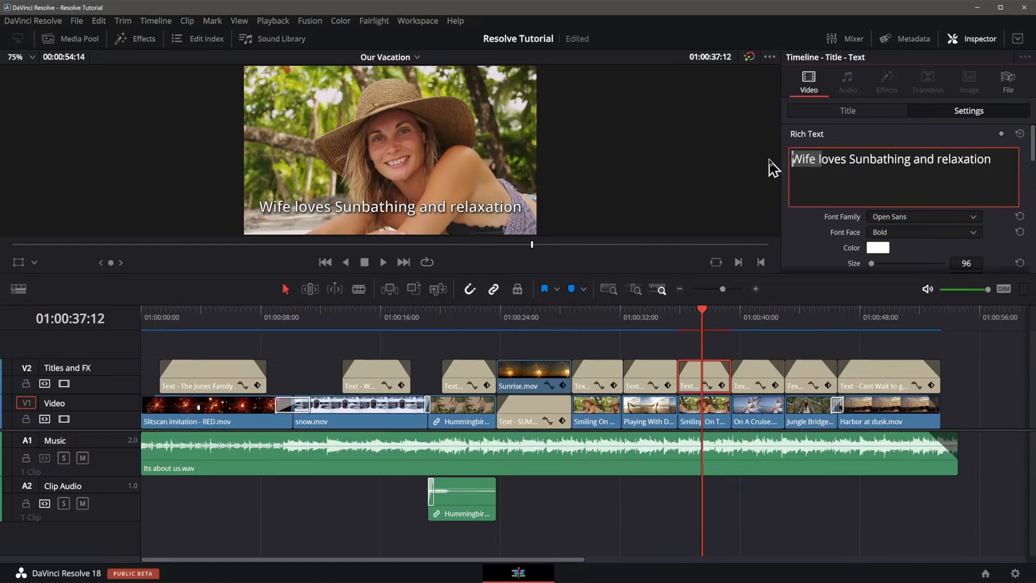
type("I")
key("BackSpace")
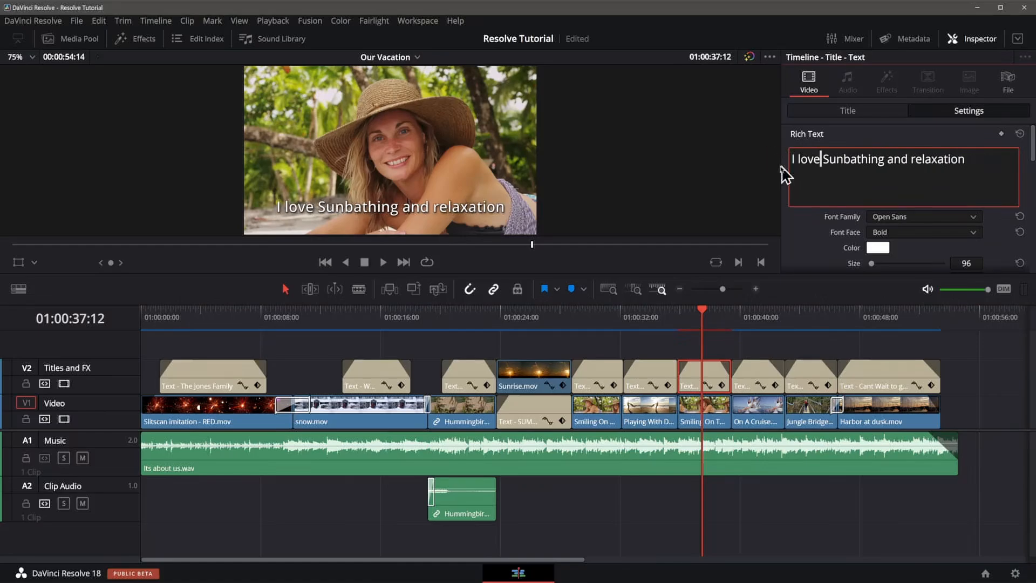
Scrub through the later part of the timeline to review the titles and clips.
left_click(573, 313)
left_click_drag(575, 318, 847, 328)
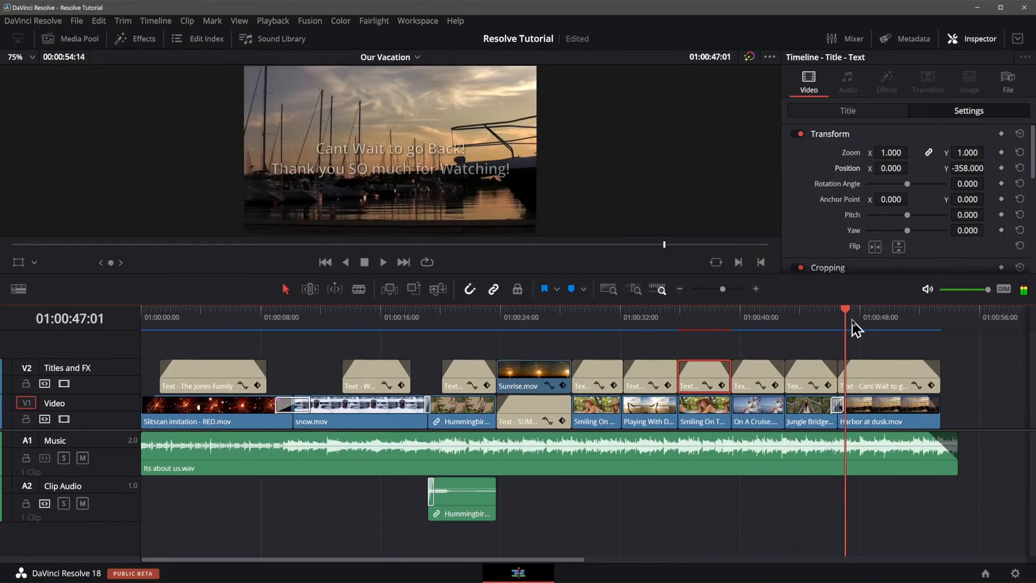
left_click(875, 319)
left_click(891, 319)
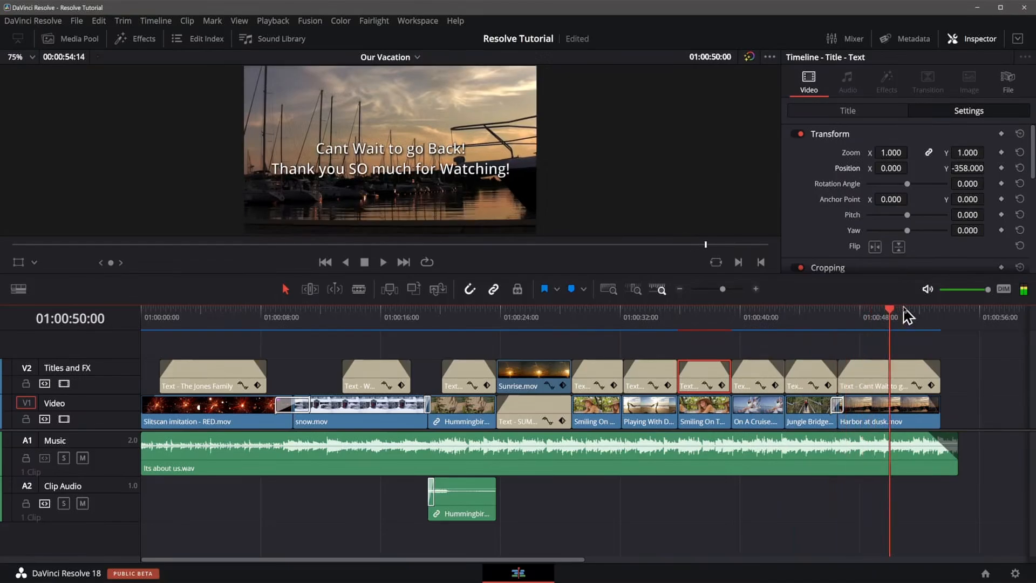
left_click(910, 320)
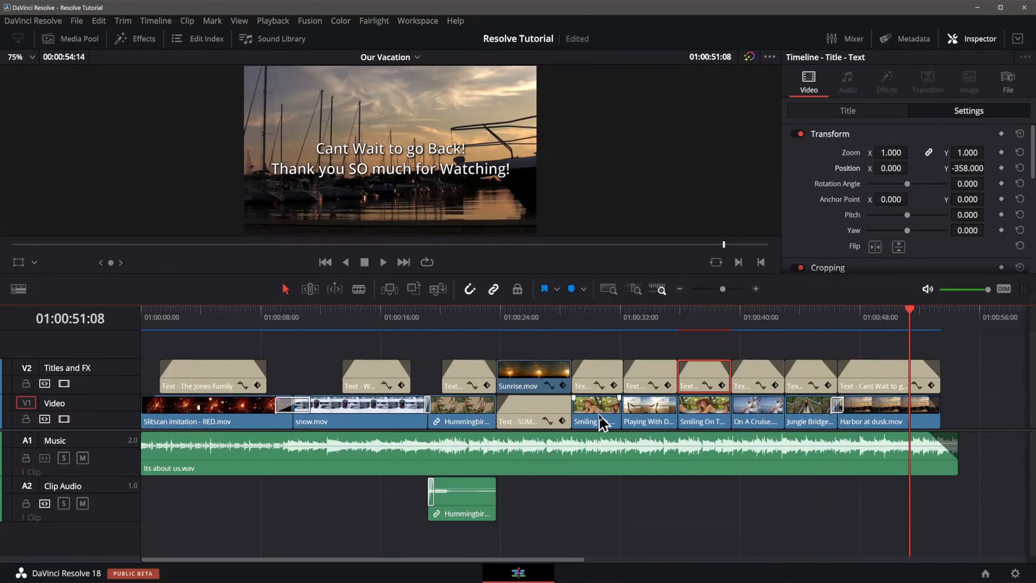
left_click(596, 317)
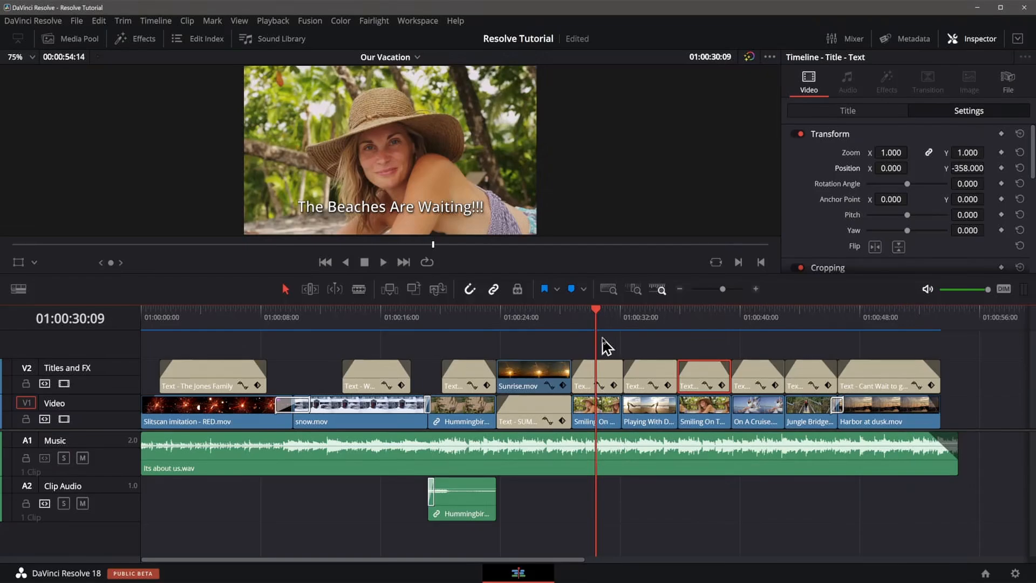
left_click(645, 314)
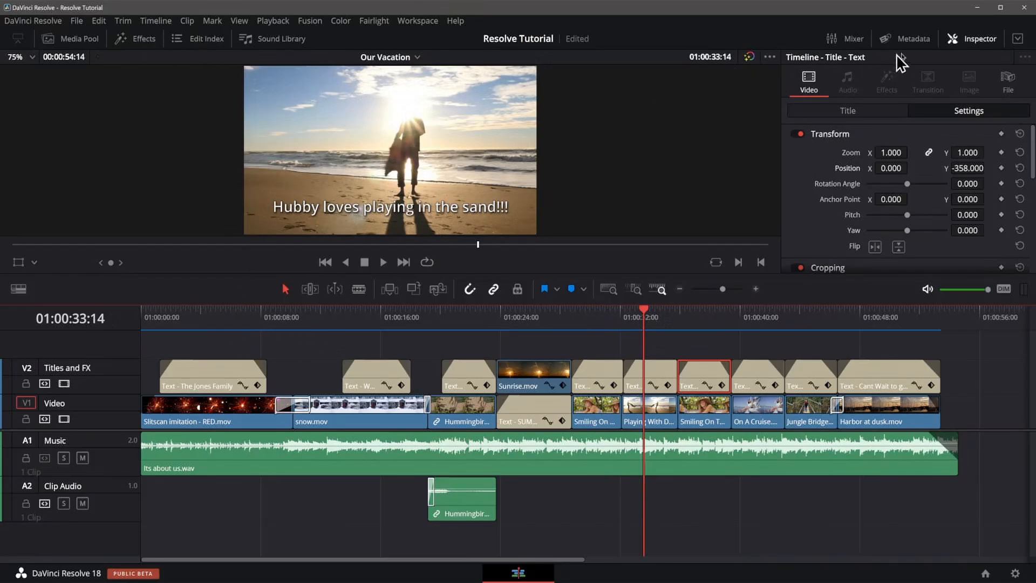
left_click(972, 39)
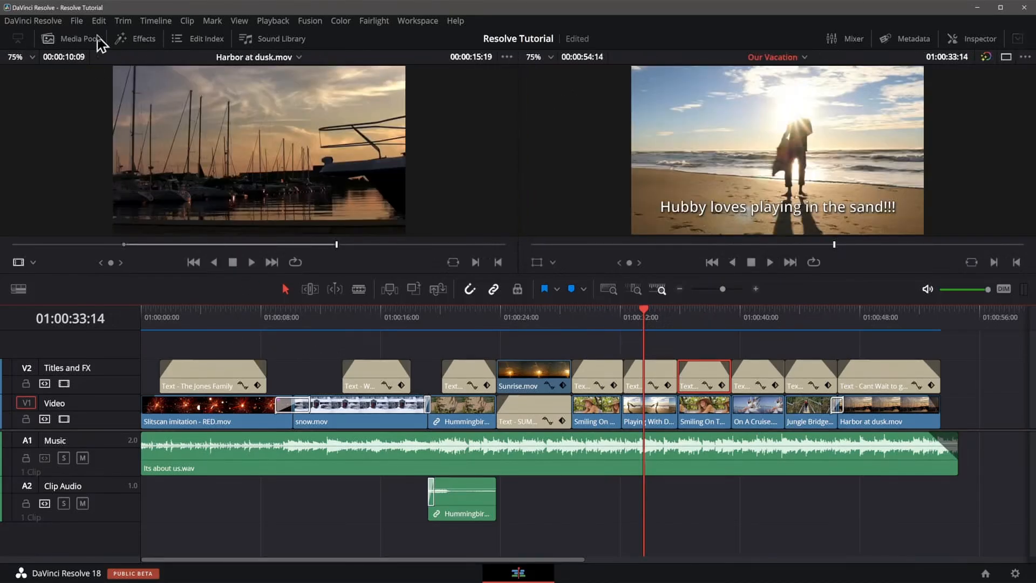
Add a Burn Away transition between Smiling On The Beach and Playing With Dad, preview it, and delete it.
left_click(120, 40)
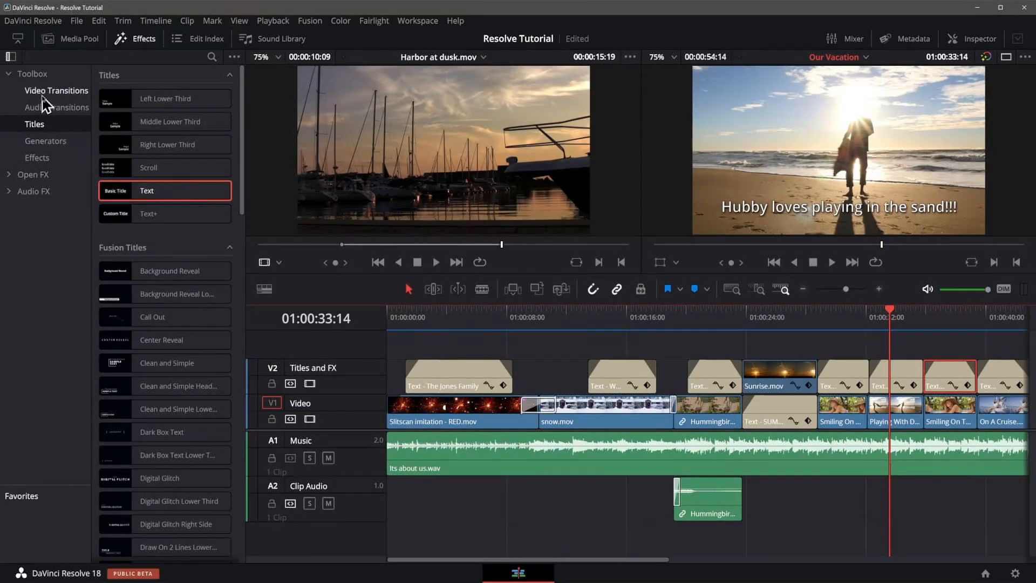
left_click(43, 94)
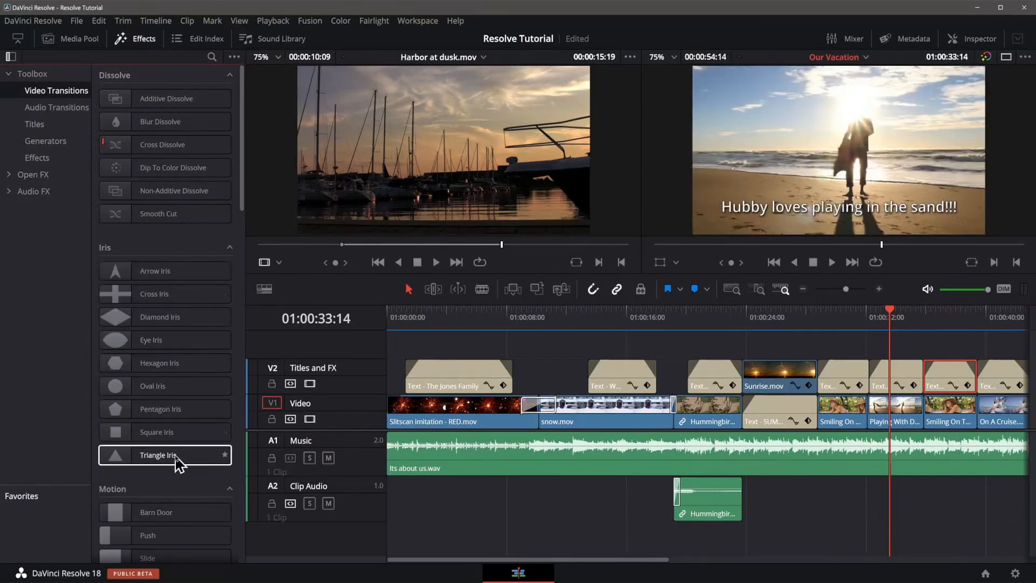
scroll(180, 458, "down", 10)
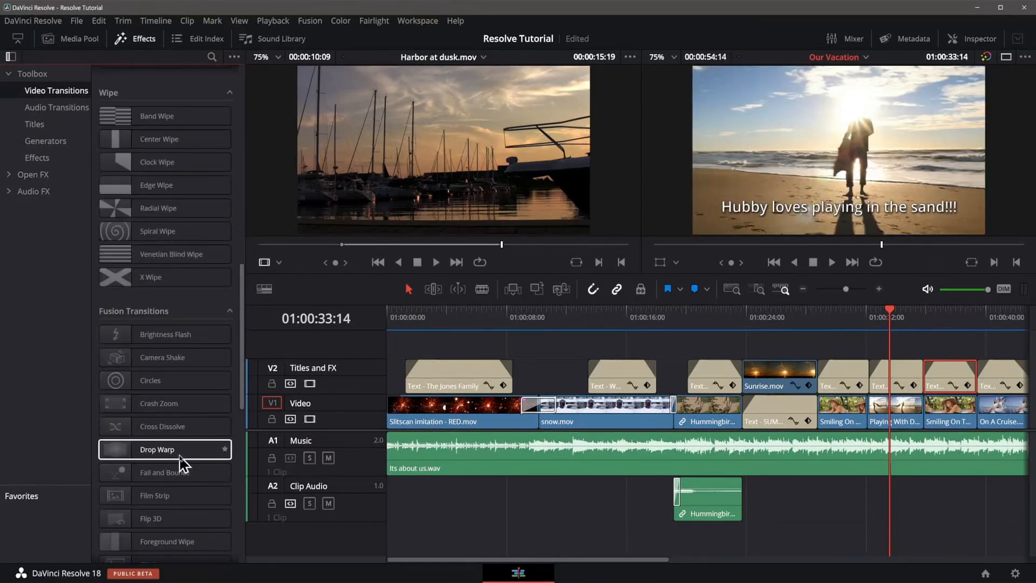
scroll(179, 462, "down", 10)
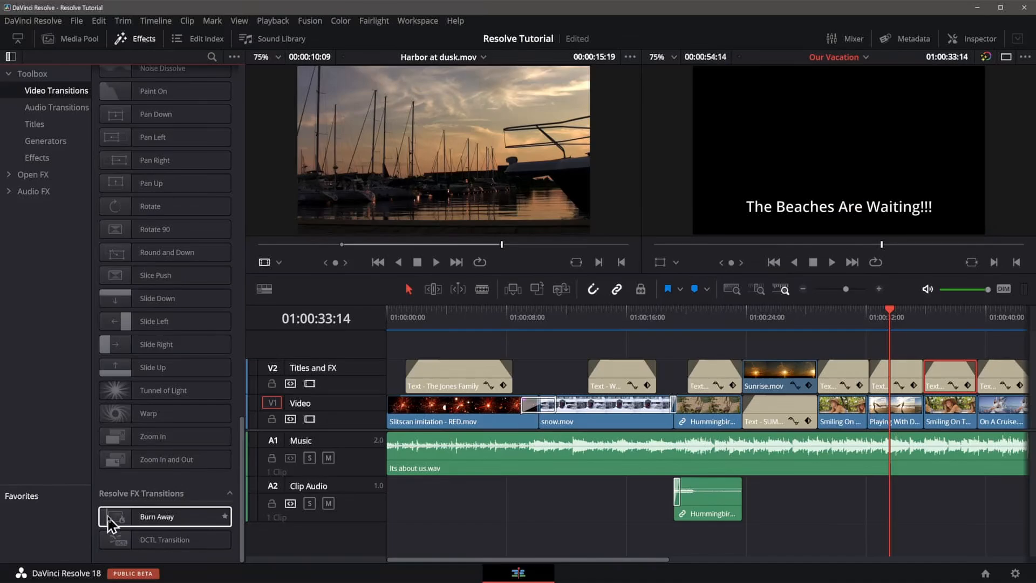
left_click_drag(110, 523, 873, 419)
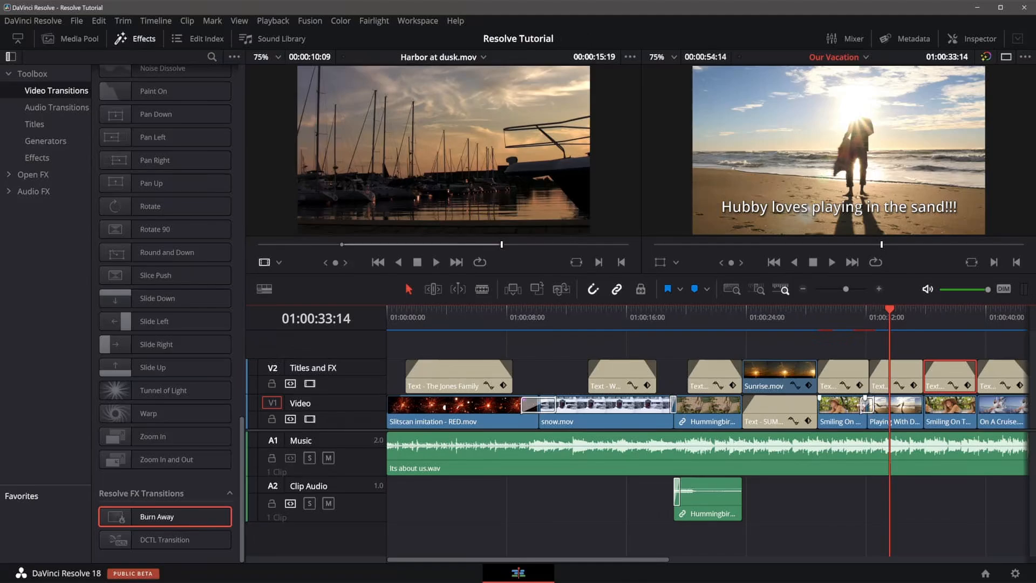
left_click_drag(866, 402, 864, 405)
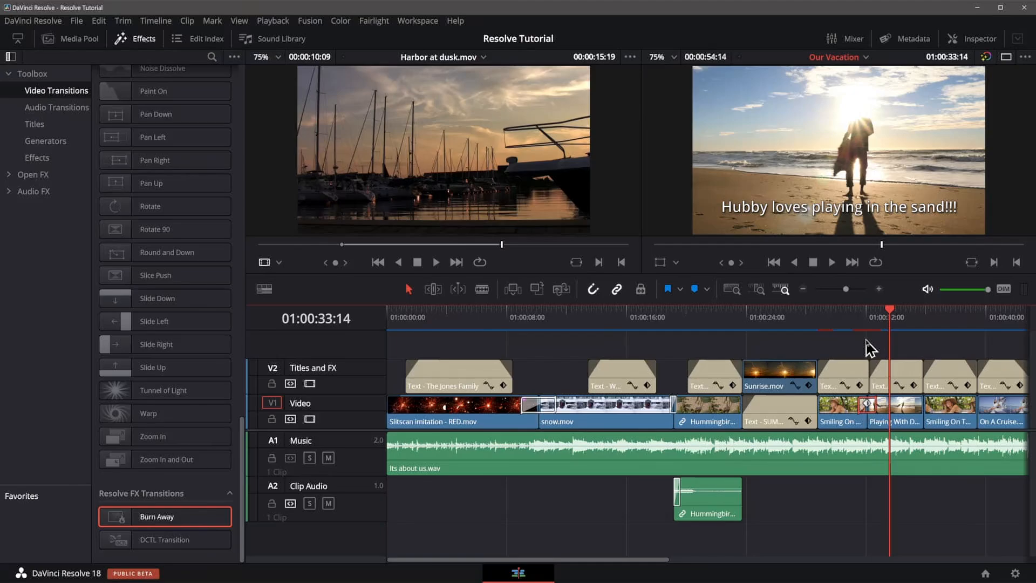
key("ctrl+equal")
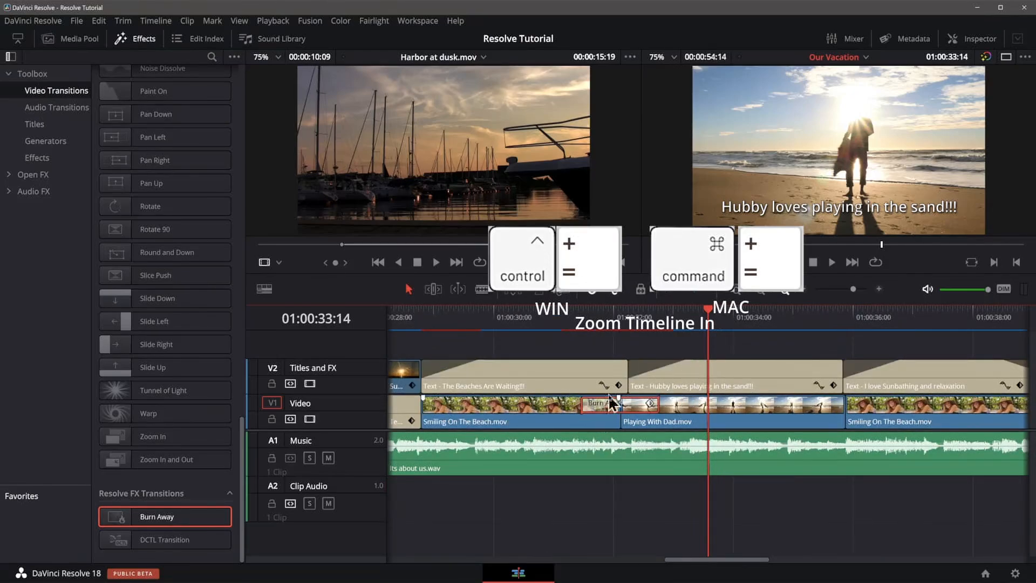
left_click(558, 331)
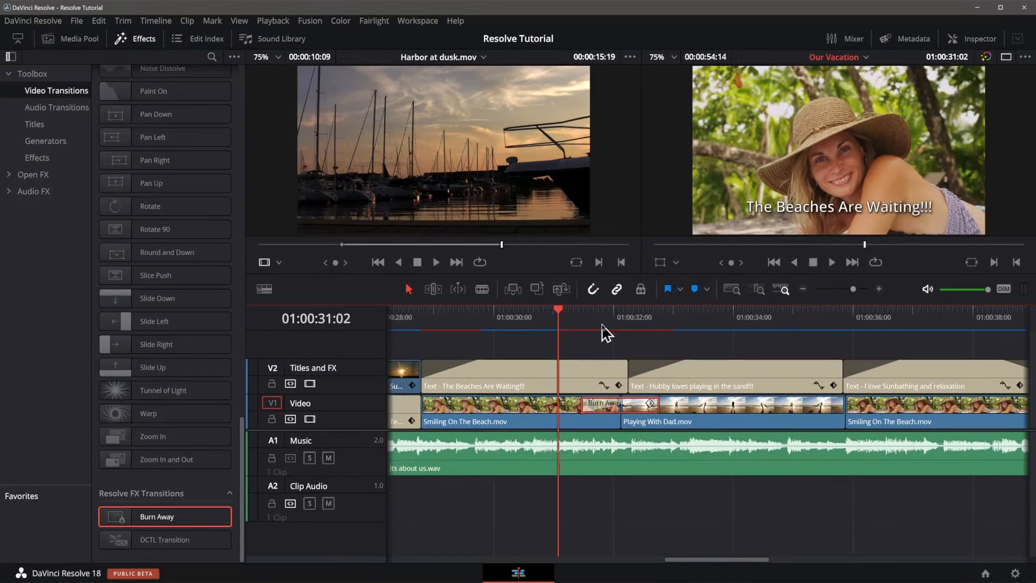
key("space")
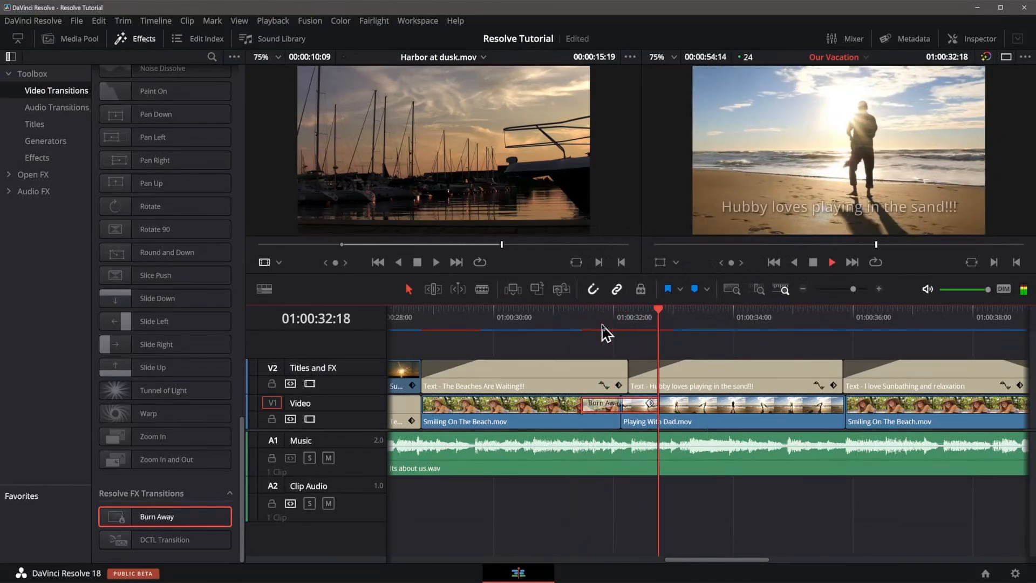
key("space")
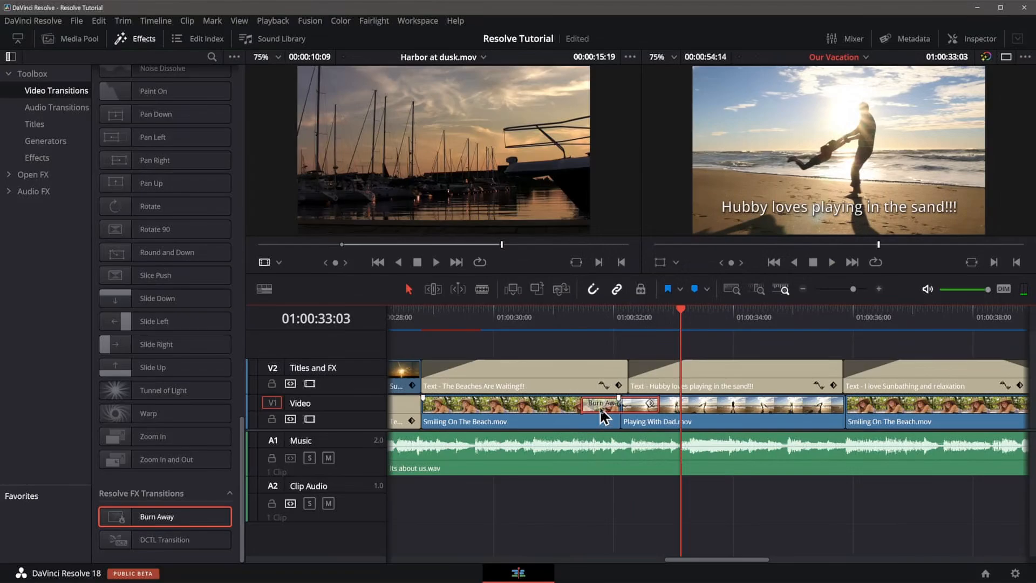
key("Delete")
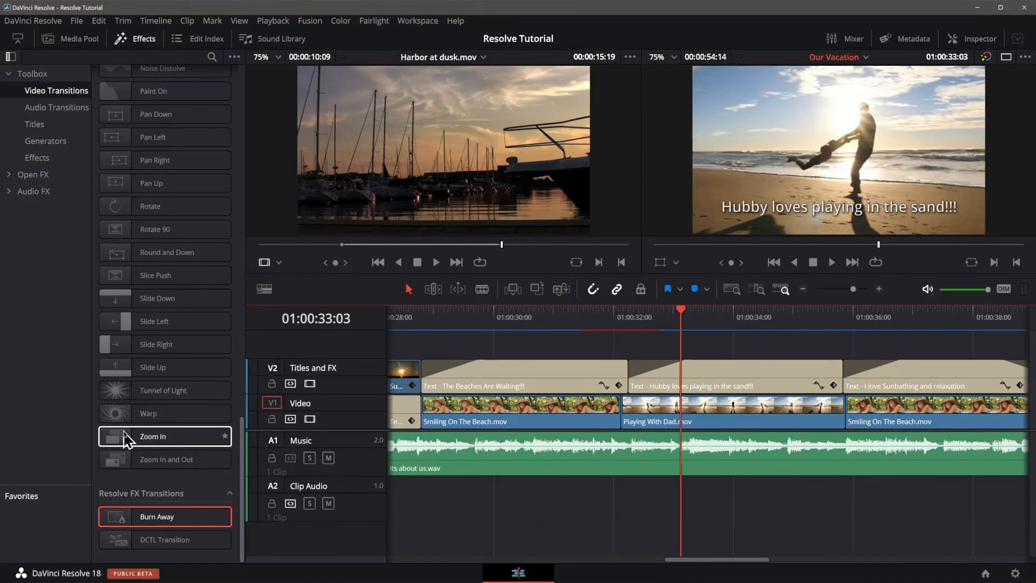
Place a Zoom In transition between Smiling On The Beach and Playing With Dad and preview it.
left_click_drag(115, 440, 607, 410)
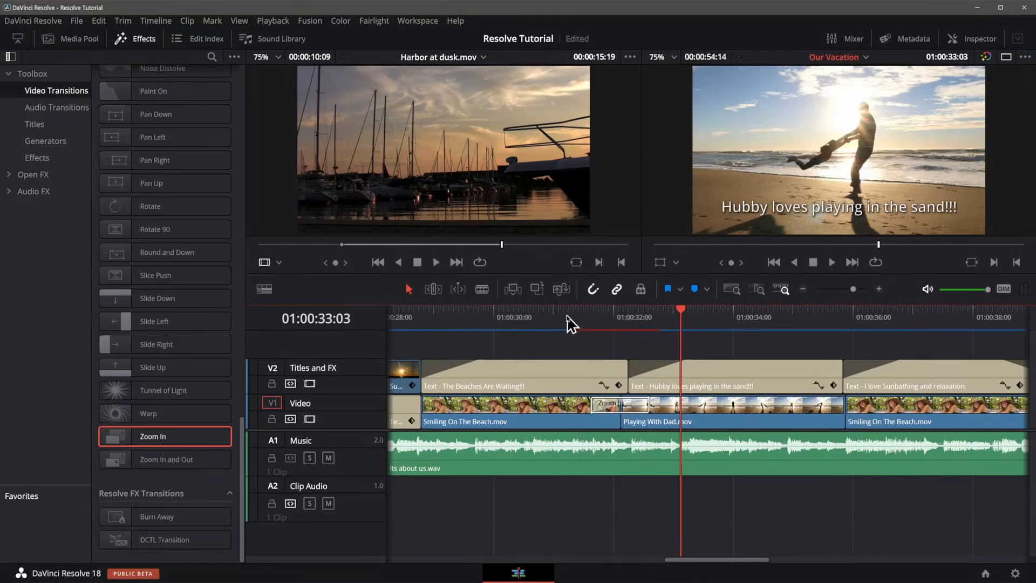
left_click(539, 314)
key("space")
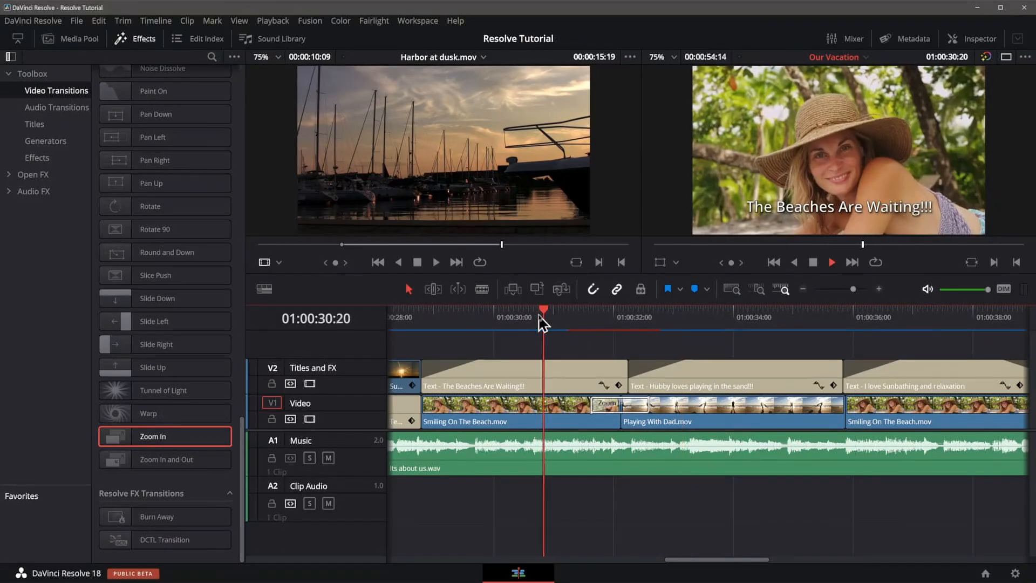
key("space")
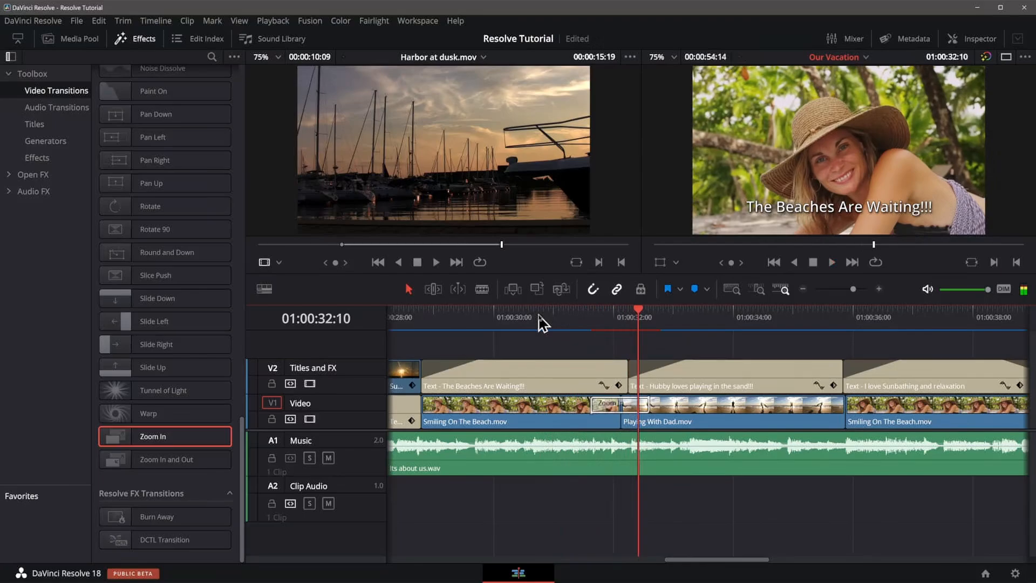
left_click(539, 319)
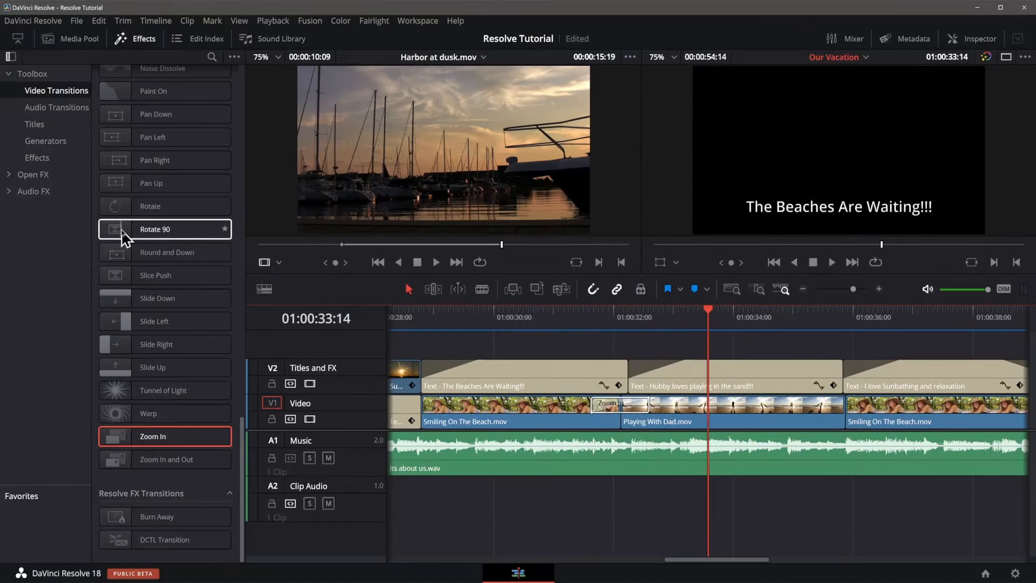
Place a Rotate transition between Playing With Dad and the next Smiling On The Beach clip and preview it.
left_click_drag(119, 211, 847, 411)
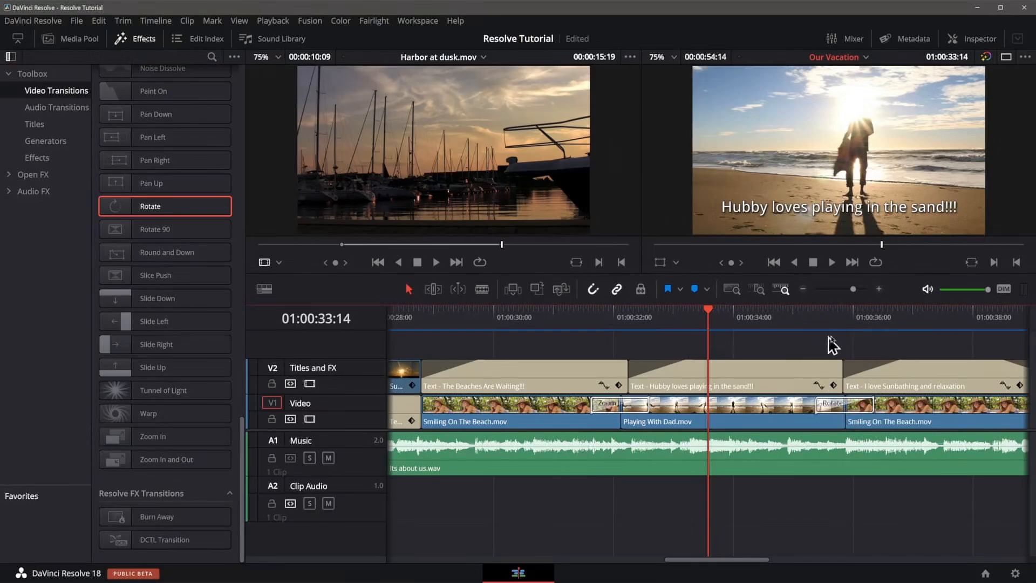
left_click(779, 318)
key("space")
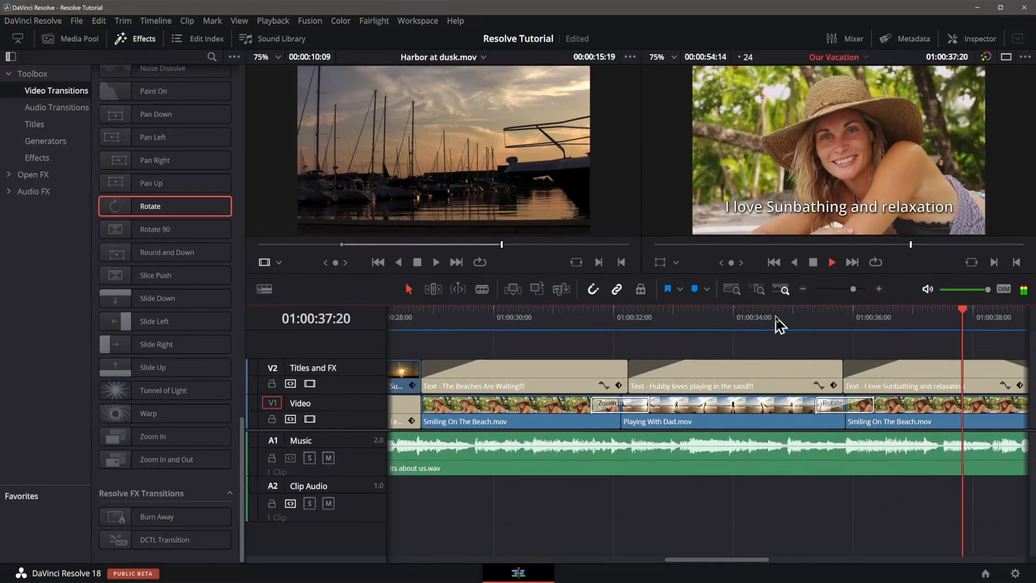
key("space")
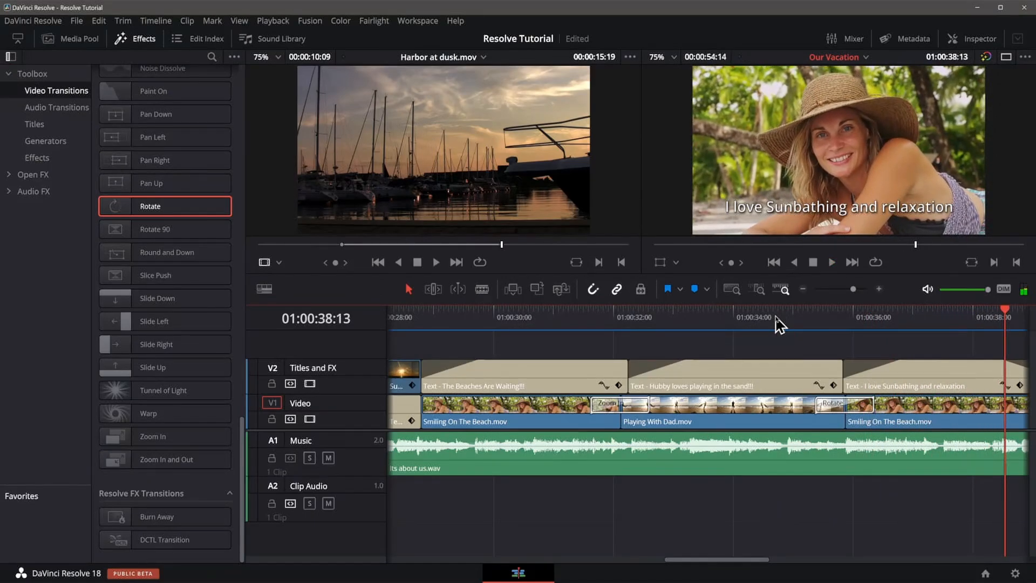
Examine the render cache playback options.
left_click(274, 20)
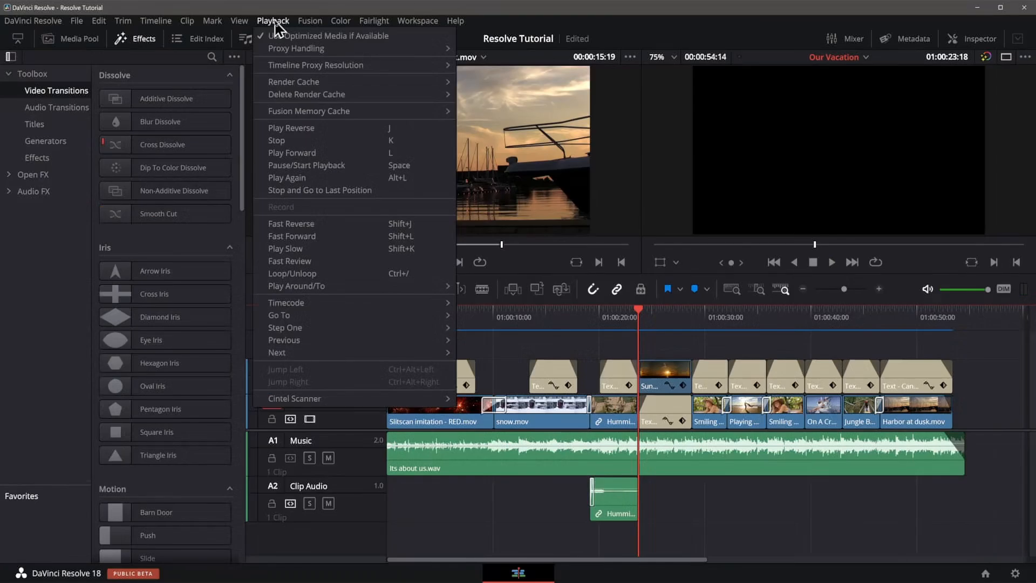
mouse_move(285, 85)
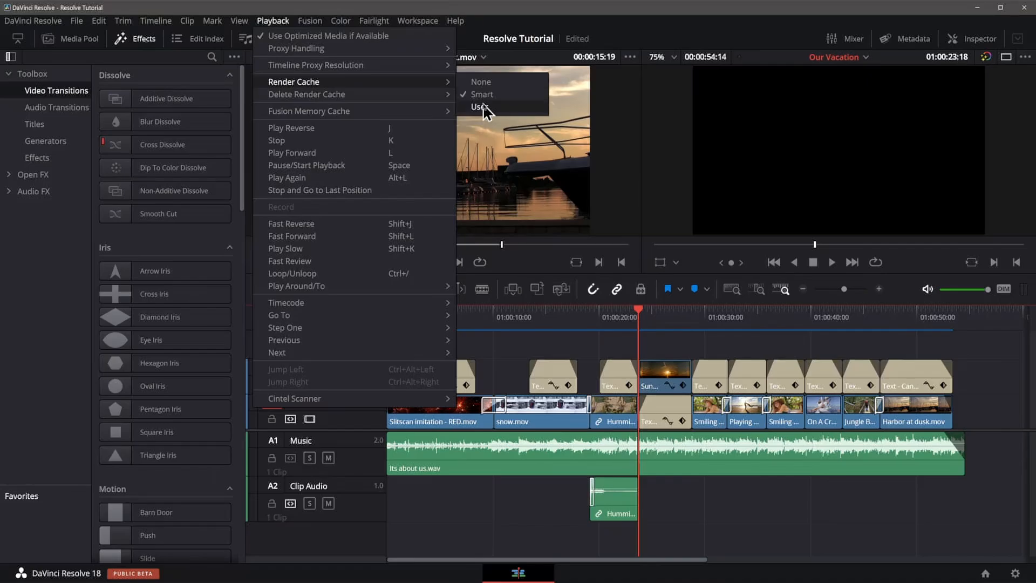
key("Escape")
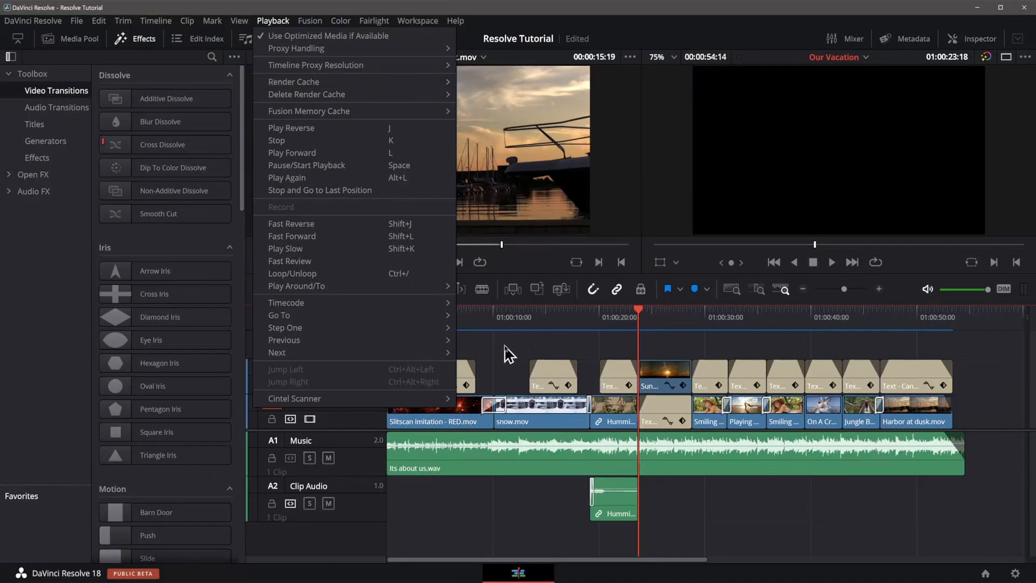
key("Escape")
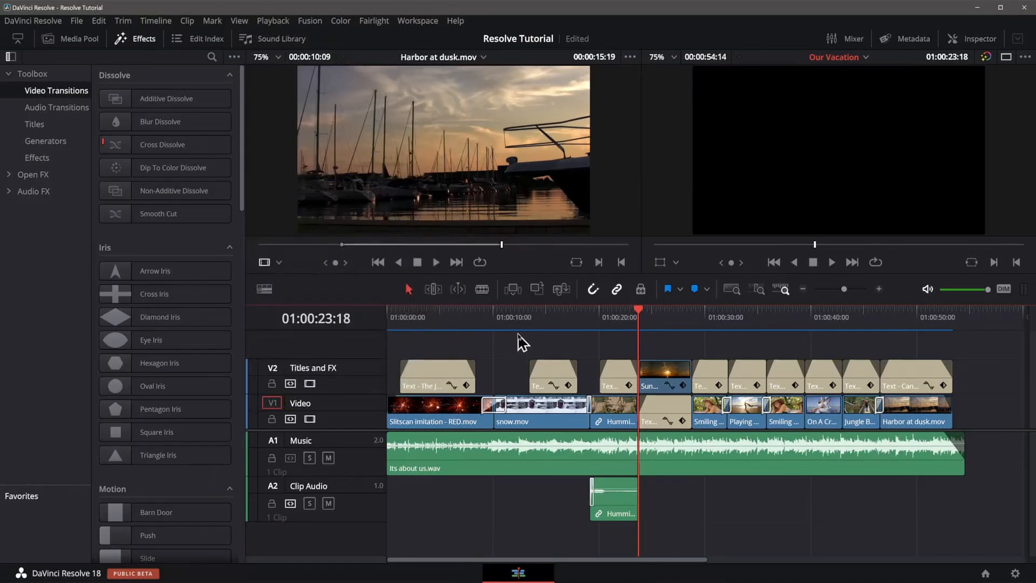
Quick Export the timeline with the YouTube preset, saving it to the Desktop as Our Vacation.
left_click(76, 22)
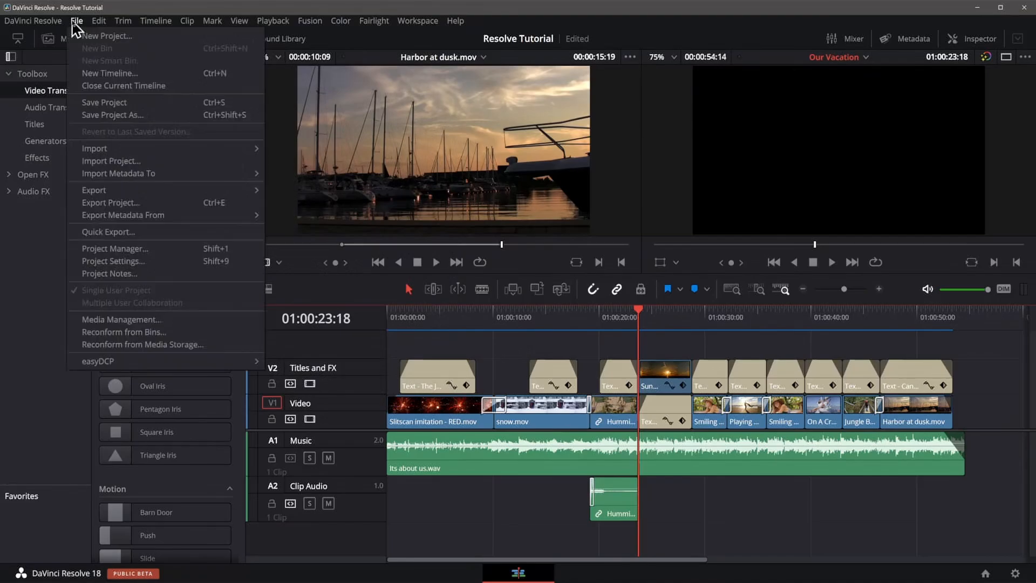
left_click(133, 234)
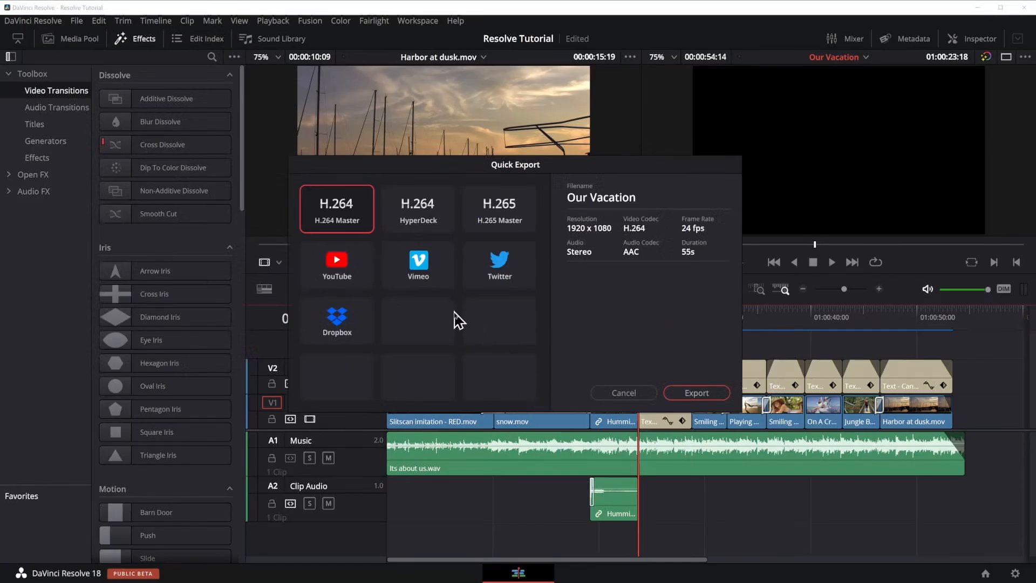
left_click(338, 260)
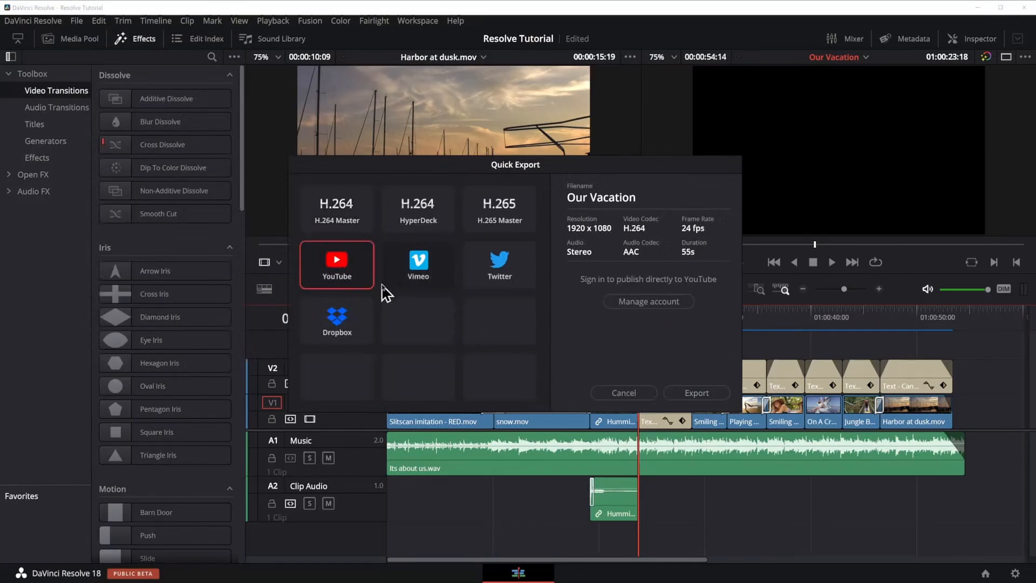
left_click(493, 276)
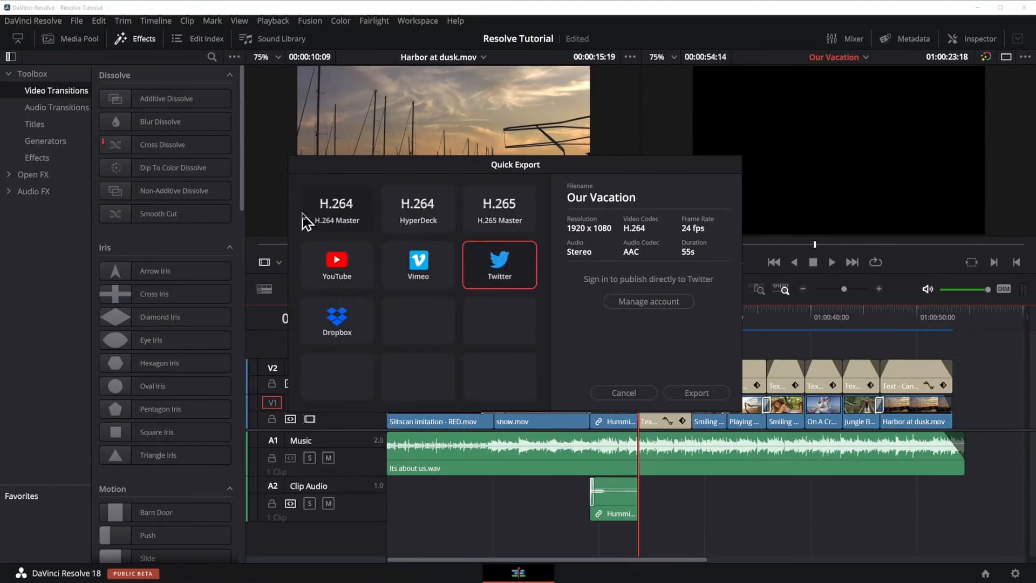
left_click(336, 269)
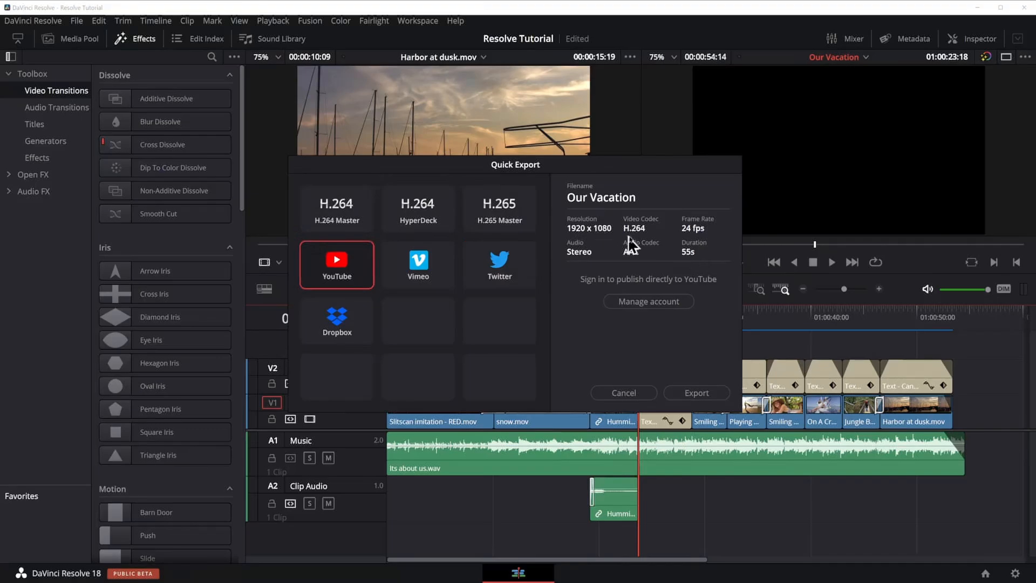
left_click(699, 393)
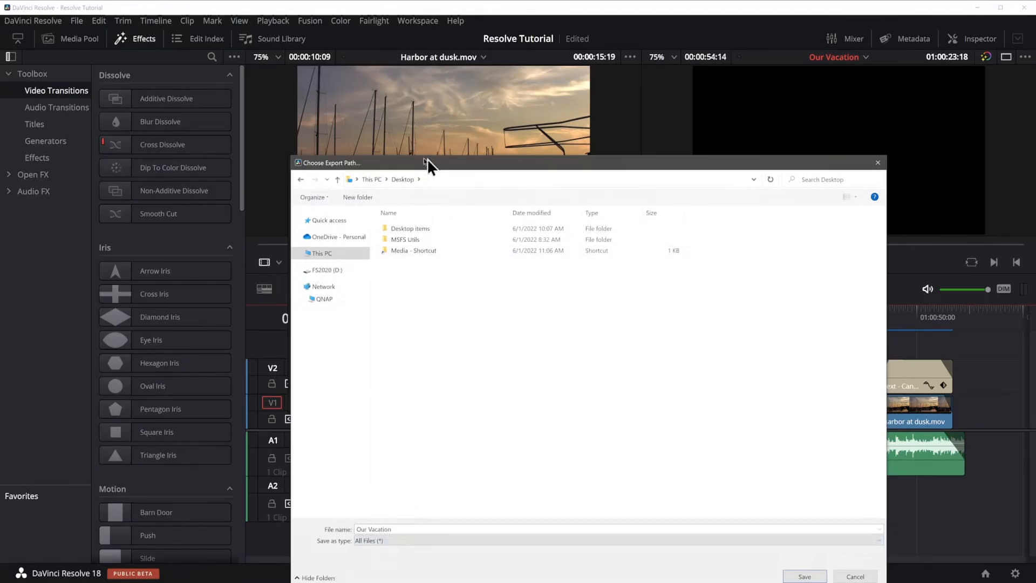
left_click(805, 576)
left_click(819, 579)
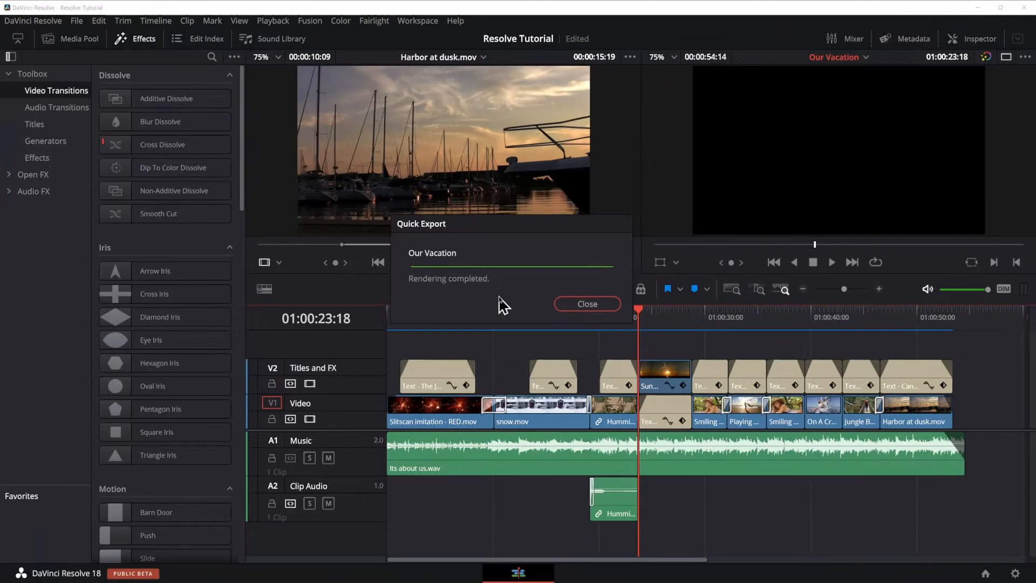
left_click(579, 305)
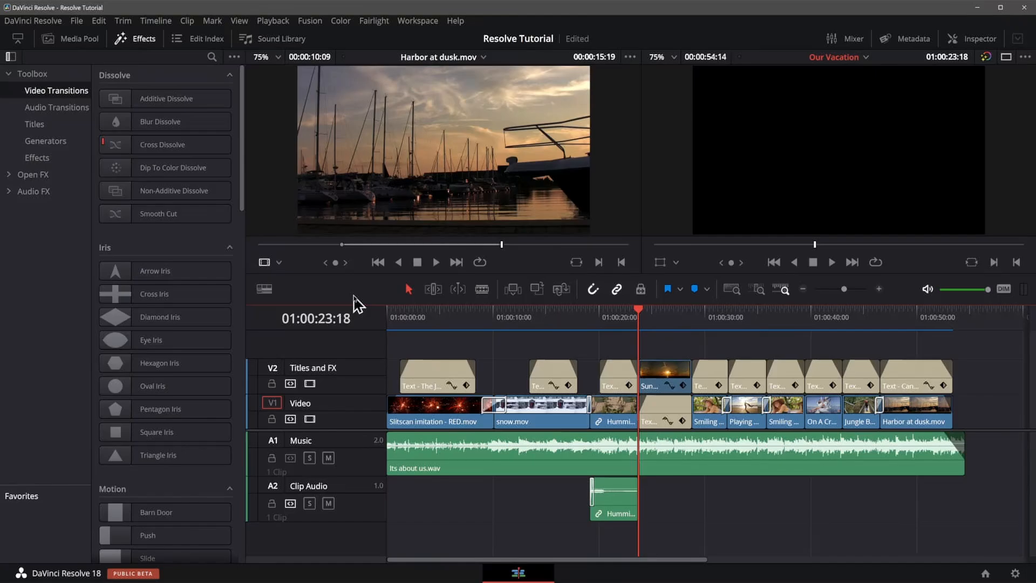
Hide the effects library, then open the exported Our Vacation.mov from the Windows desktop to play it.
left_click(145, 39)
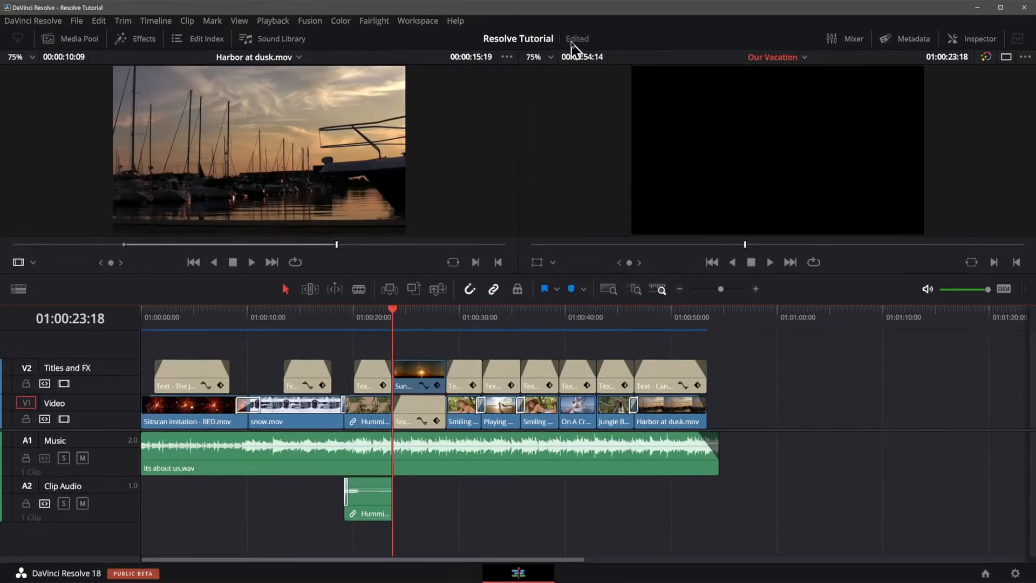
mouse_move(582, 43)
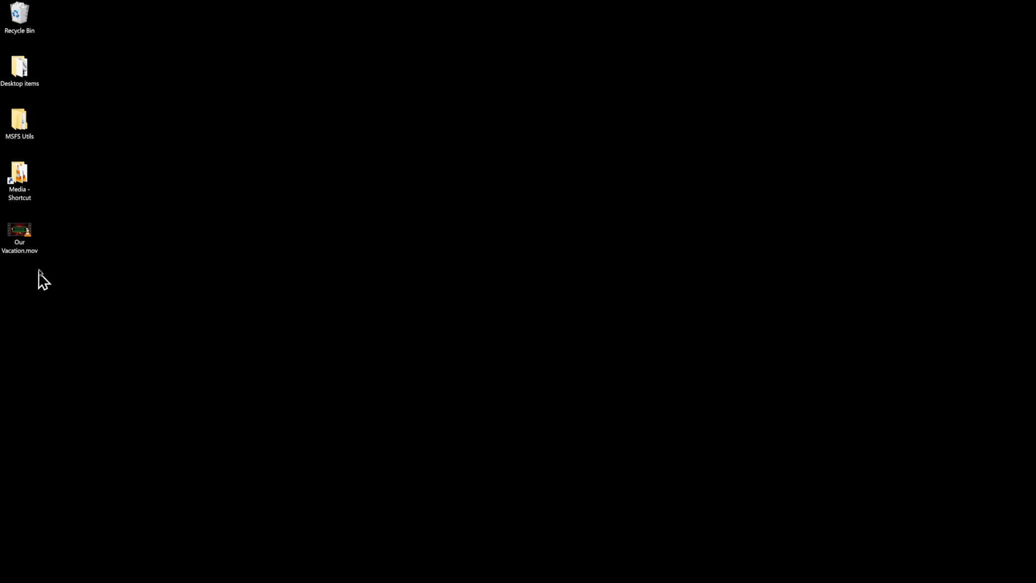
double_click(19, 231)
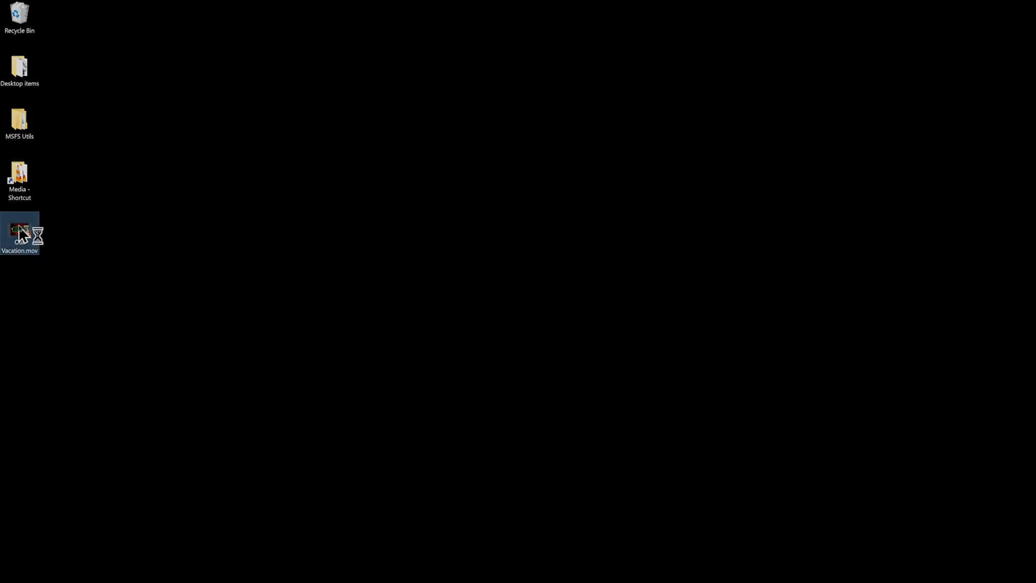